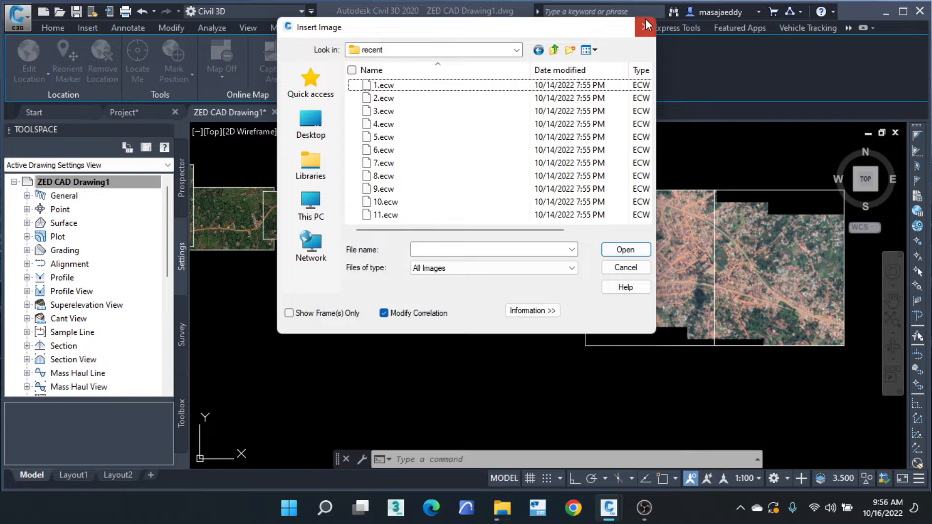
Close the image insertion dialog and send the two overlapping aerial images just east of the visible yellow points to the back.
left_click(645, 27)
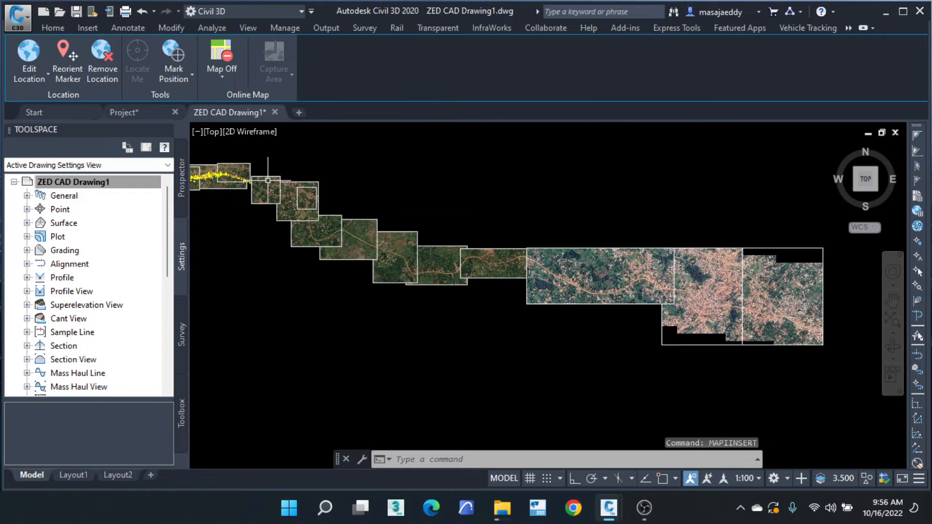
scroll(297, 206, "up", 8)
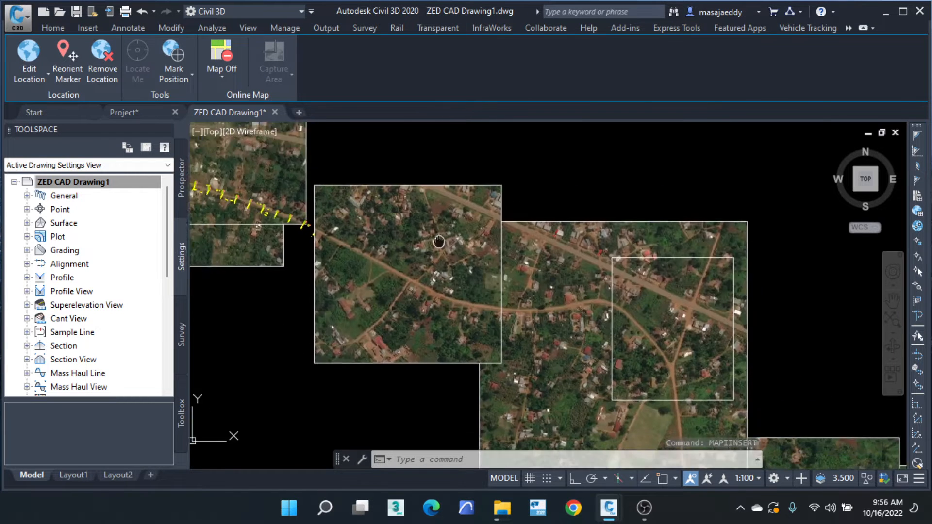
scroll(602, 196, "down", 3)
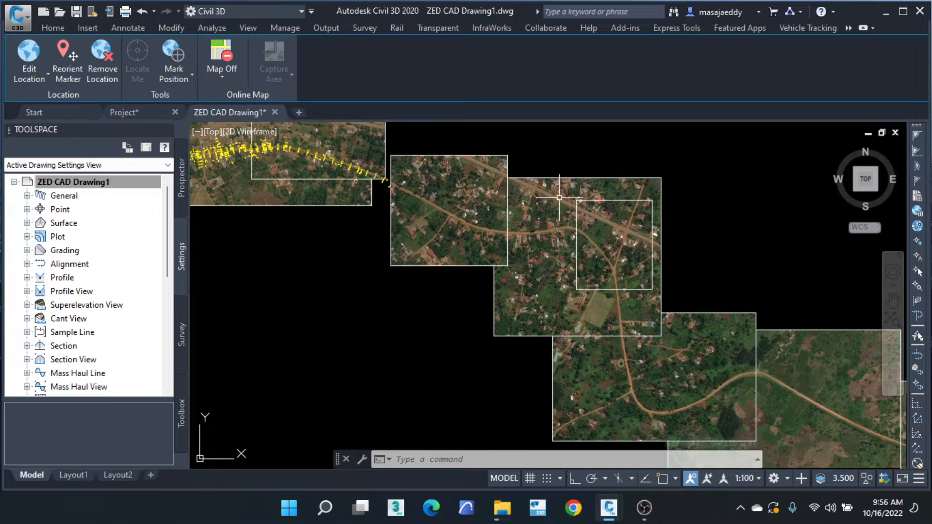
left_click(697, 167)
left_click(485, 184)
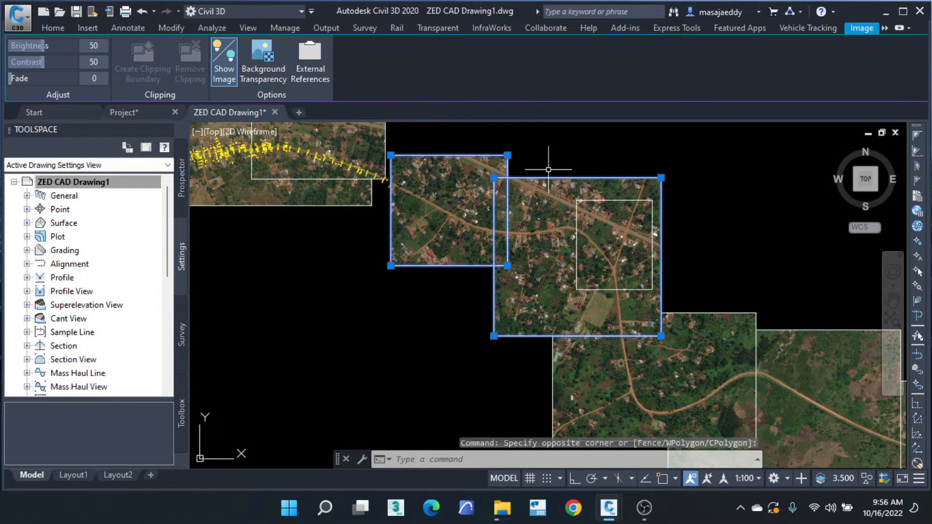
right_click(580, 159)
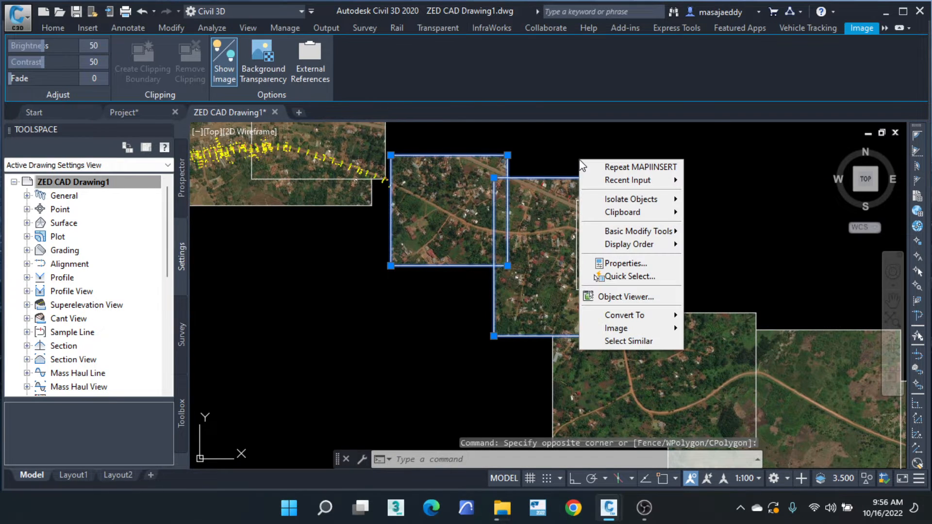
mouse_move(662, 251)
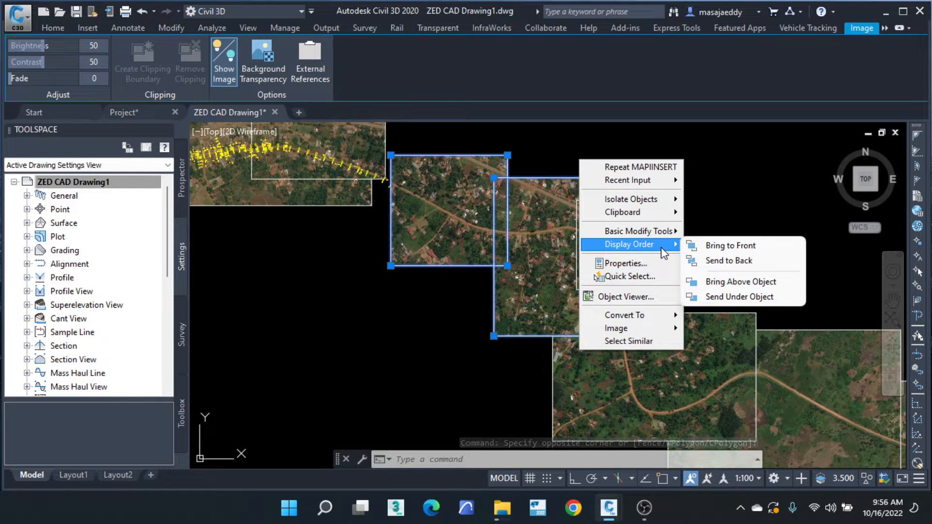
left_click(726, 261)
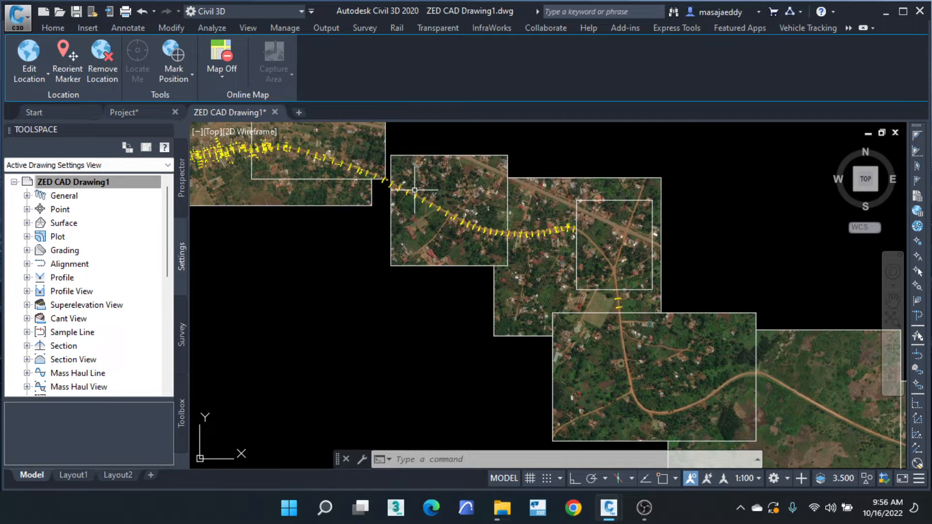
Send the large aerial image and the smaller one inside it, where the yellow points break off, to the back.
scroll(392, 175, "down", 2)
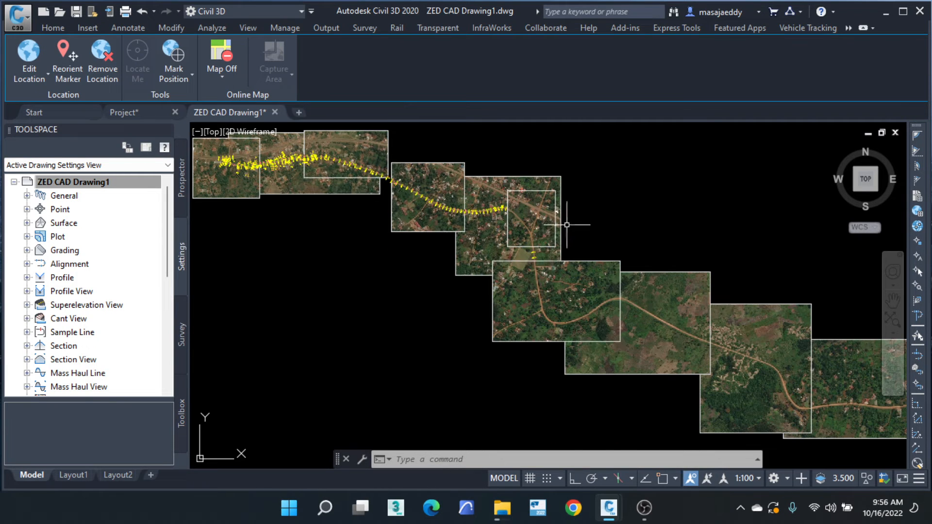
scroll(567, 225, "up", 2)
left_click(588, 177)
left_click(529, 202)
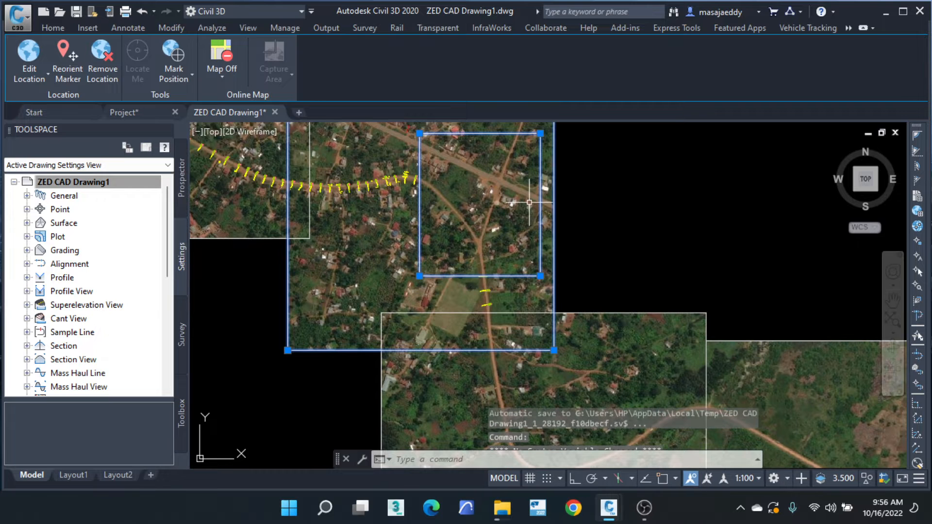
right_click(557, 203)
mouse_move(622, 288)
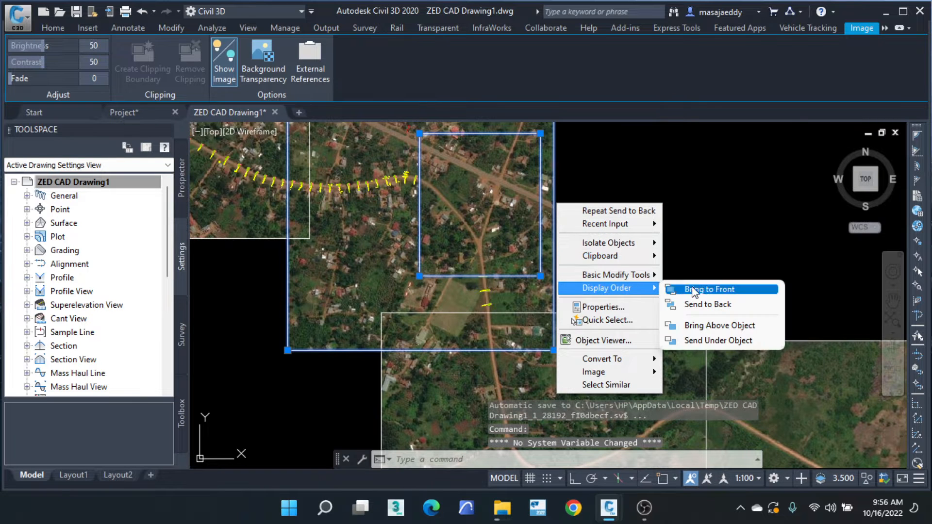
left_click(705, 305)
key("Escape")
Send the next two overlapping aerial images southeast along the road to the back of the display order.
scroll(610, 332, "down", 3)
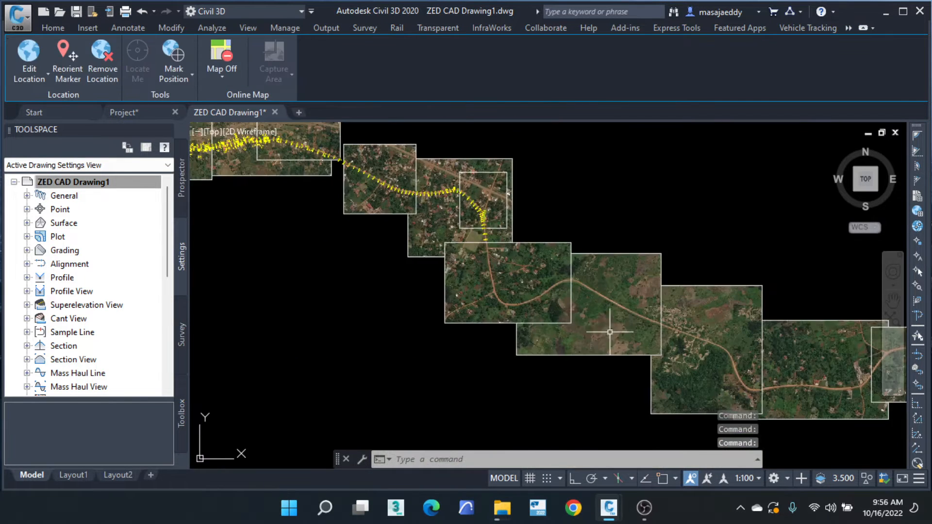
scroll(610, 332, "down", 2)
scroll(567, 306, "up", 2)
left_click(763, 195)
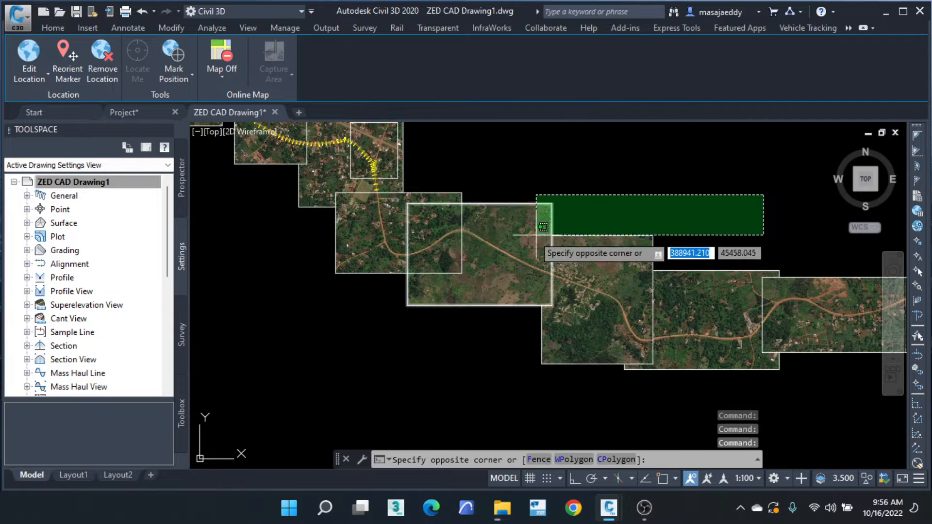
left_click(438, 221)
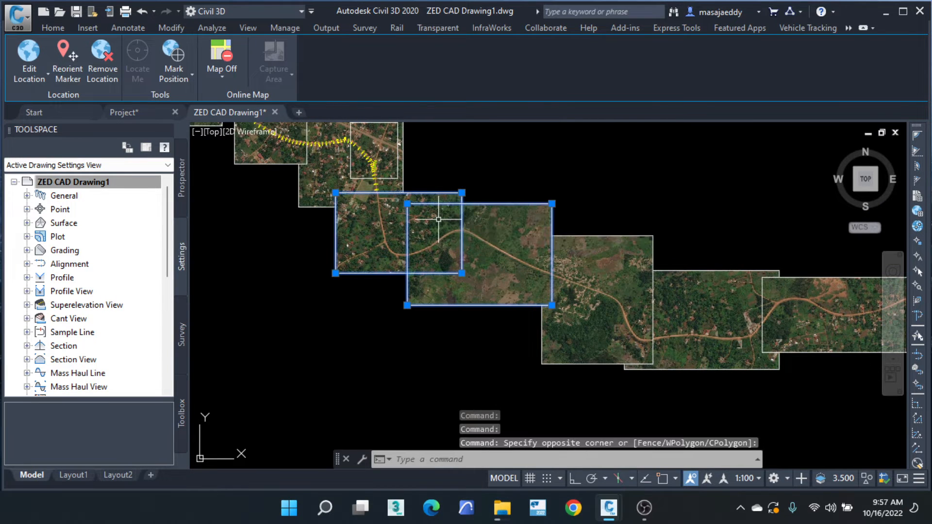
right_click(517, 168)
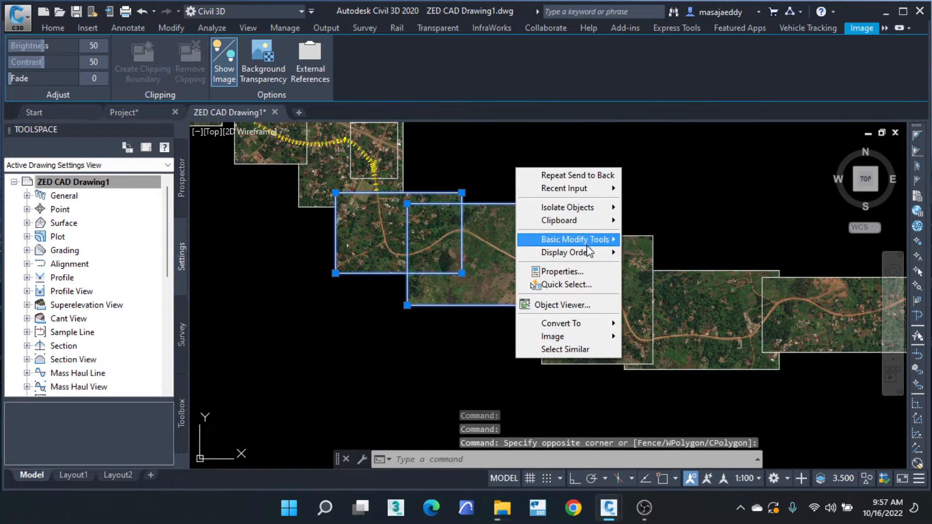
mouse_move(589, 252)
left_click(653, 268)
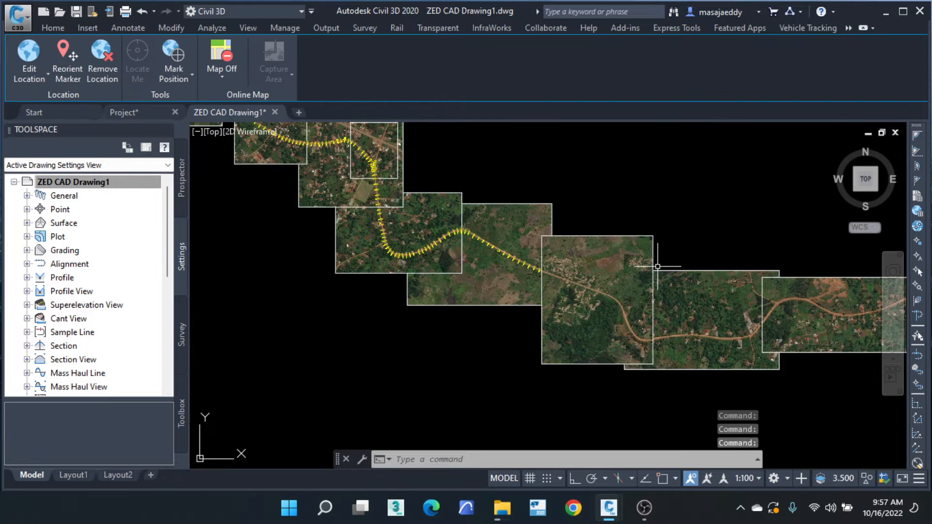
Send the next four aerial images along the road, up to and including the wide one west of the town, to the back.
scroll(657, 266, "up", 5)
scroll(537, 242, "down", 6)
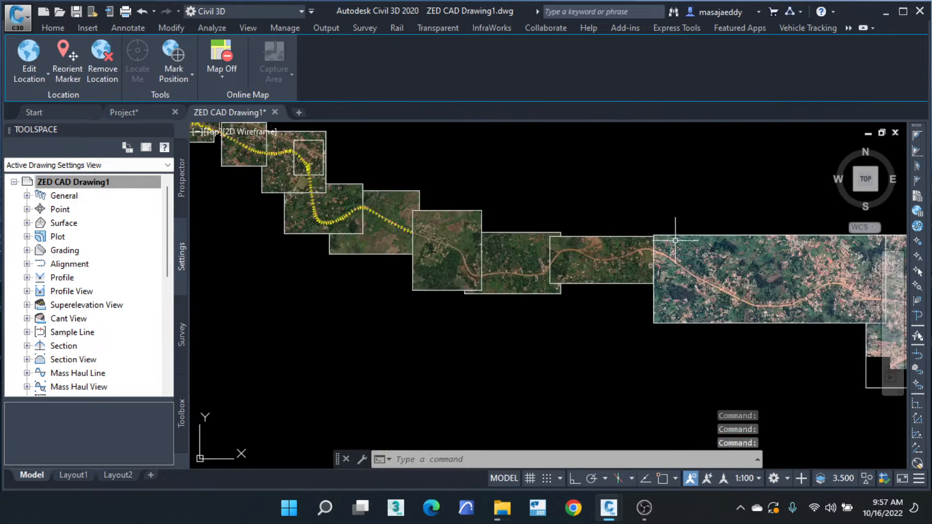
left_click(694, 221)
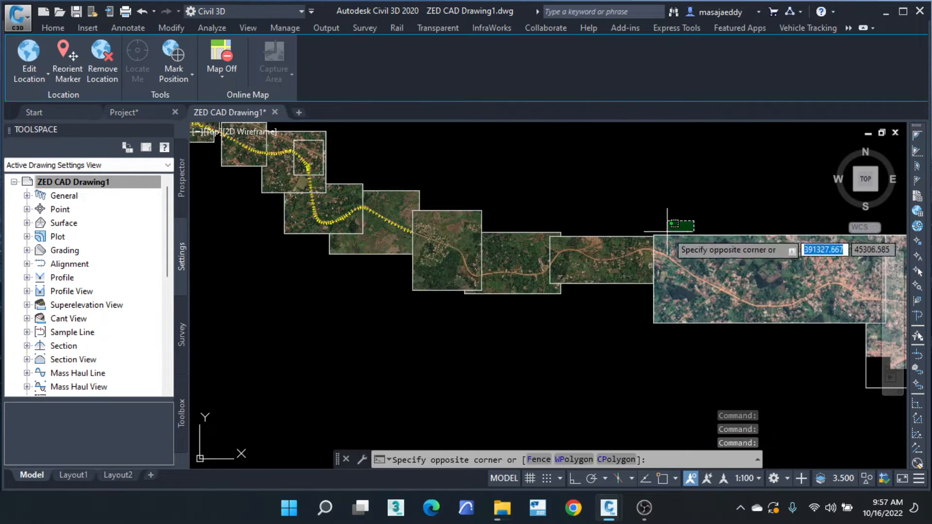
left_click(464, 233)
right_click(457, 162)
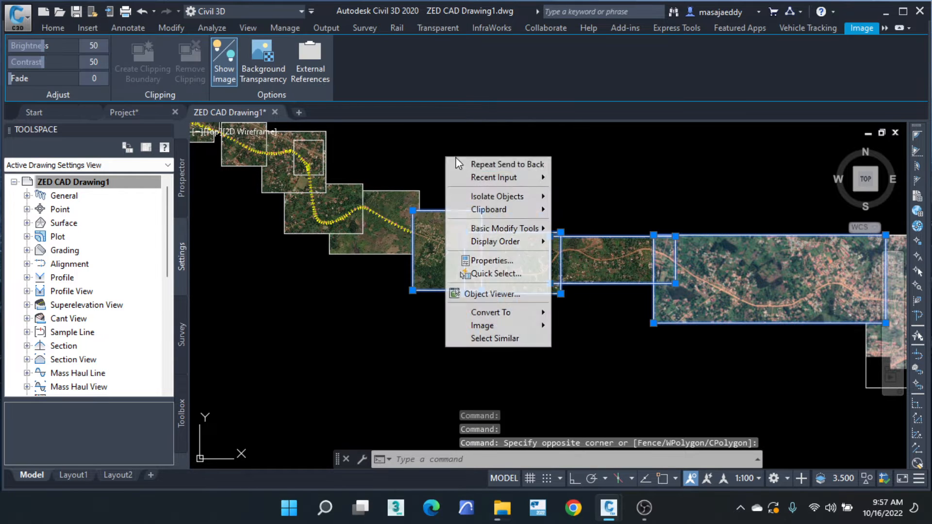
mouse_move(529, 241)
left_click(588, 256)
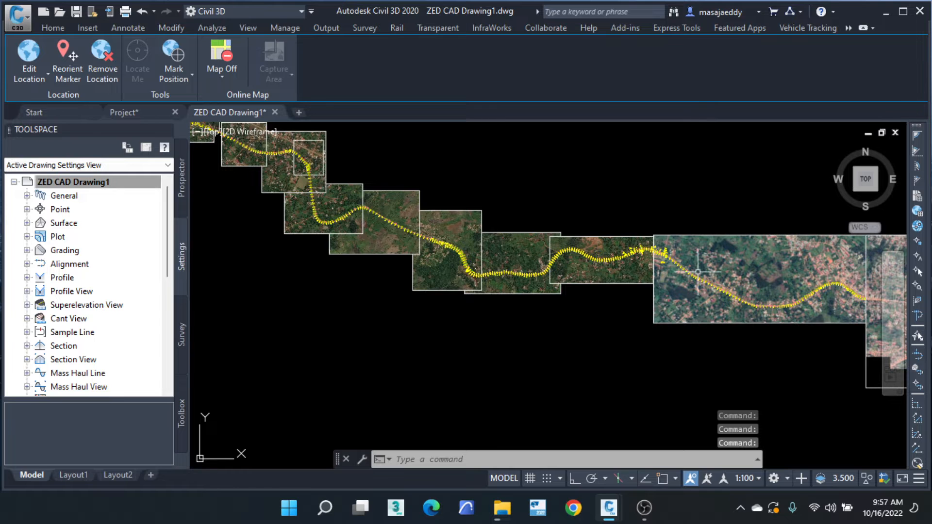
middle_click_drag(707, 262, 406, 238)
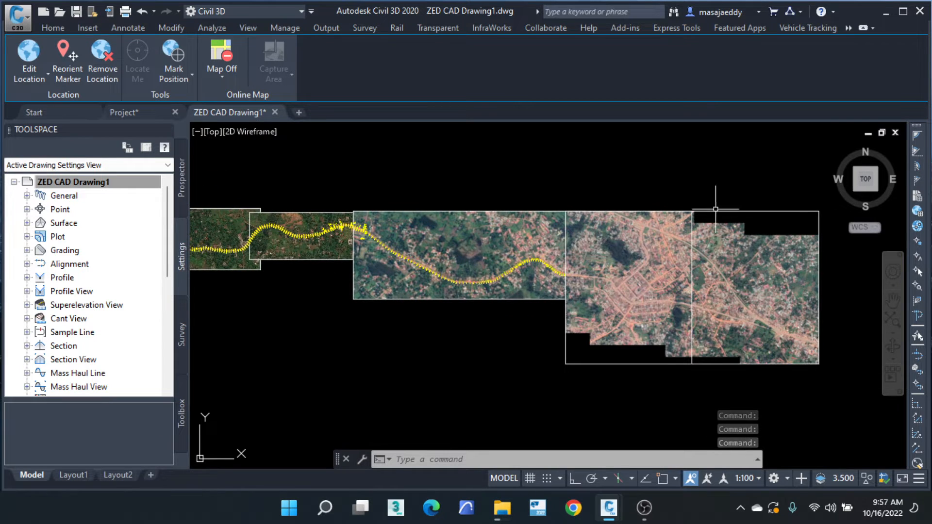
right_click(545, 156)
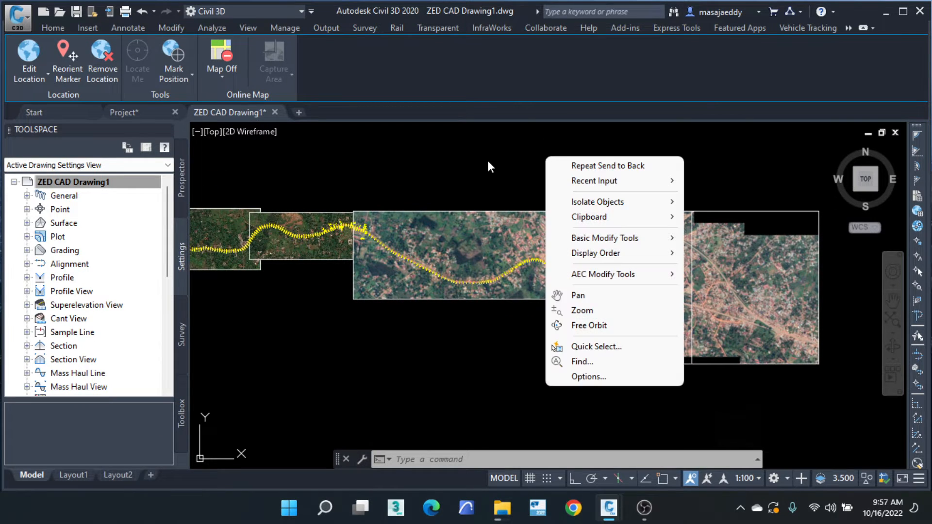
left_click(452, 459)
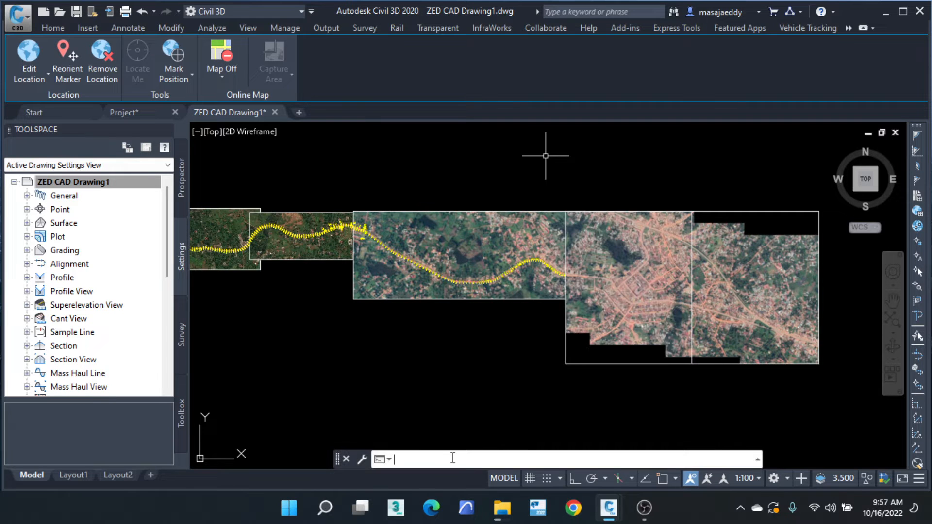
left_click(573, 340)
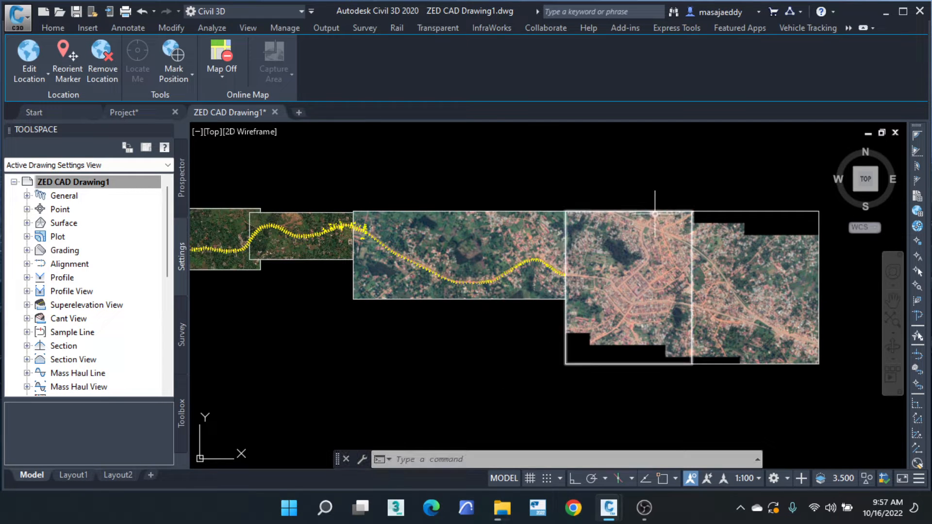
Select all the aerial images with Select Similar from the town image and send them to the back of the display order.
left_click(646, 217)
left_click(649, 203)
left_click(644, 217)
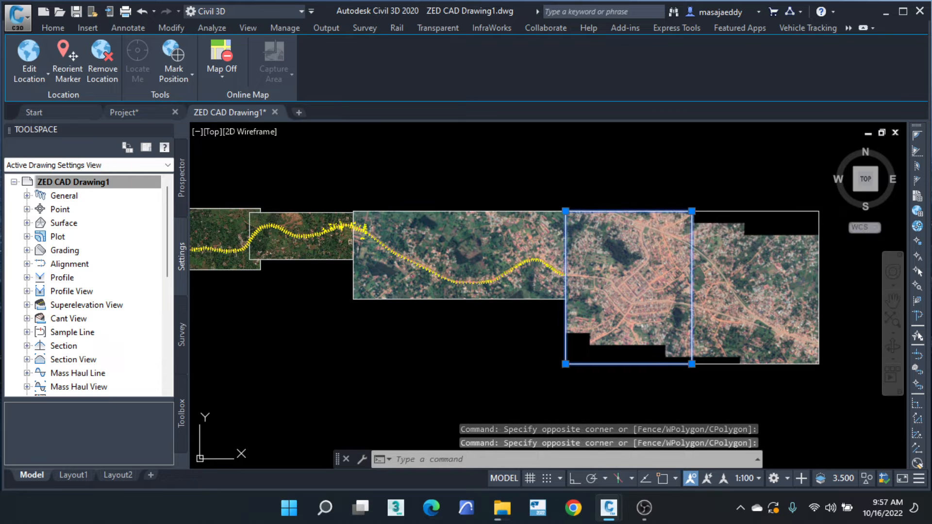
right_click(551, 160)
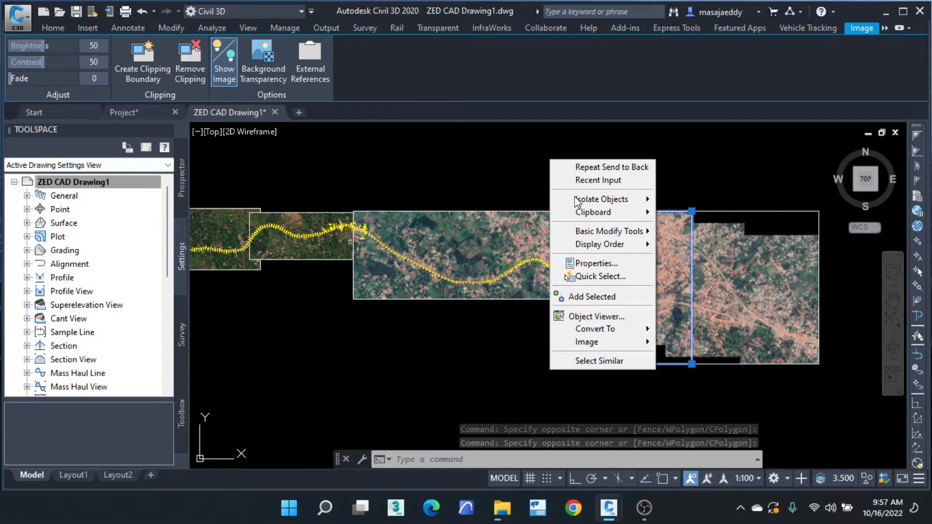
left_click(599, 361)
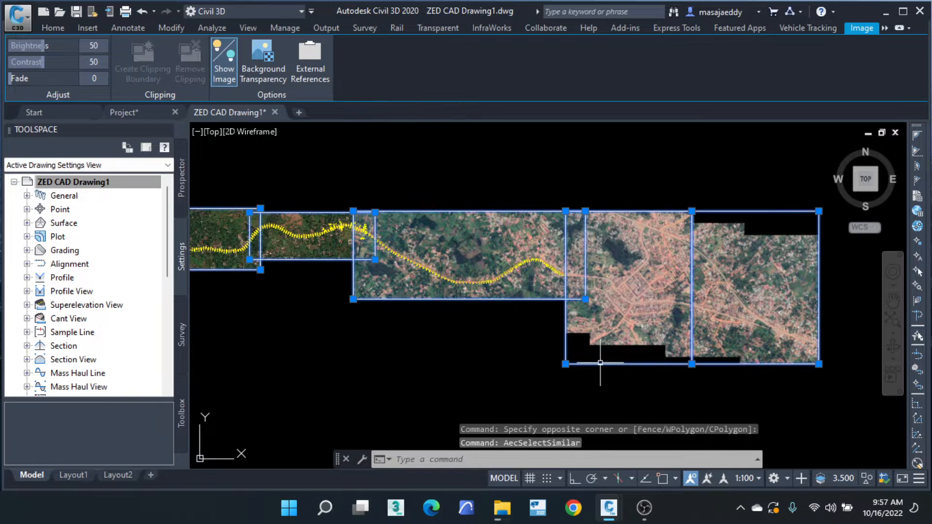
scroll(561, 267, "down", 4)
right_click(547, 196)
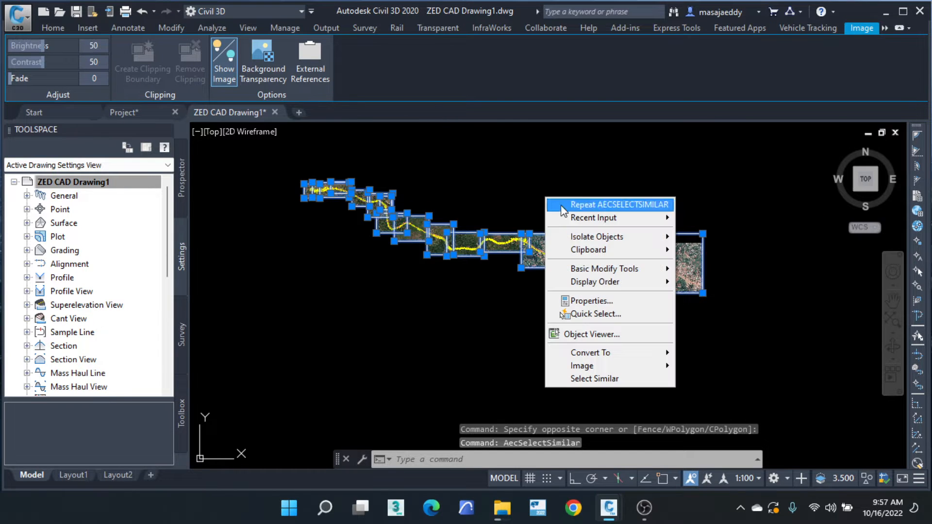
mouse_move(615, 285)
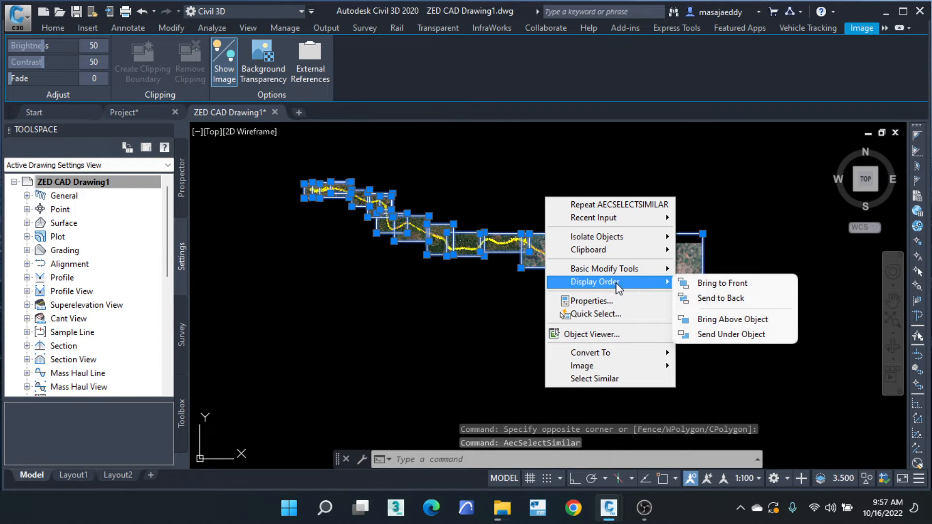
left_click(712, 300)
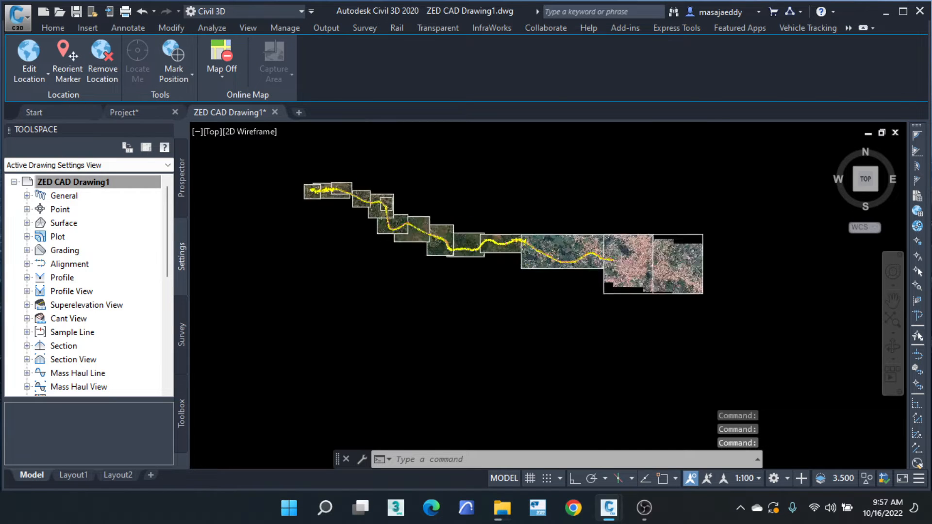
Send the two easternmost town images to the back and inspect where the yellow points meet the town.
scroll(665, 276, "up", 2)
scroll(608, 251, "up", 5)
scroll(608, 251, "down", 1)
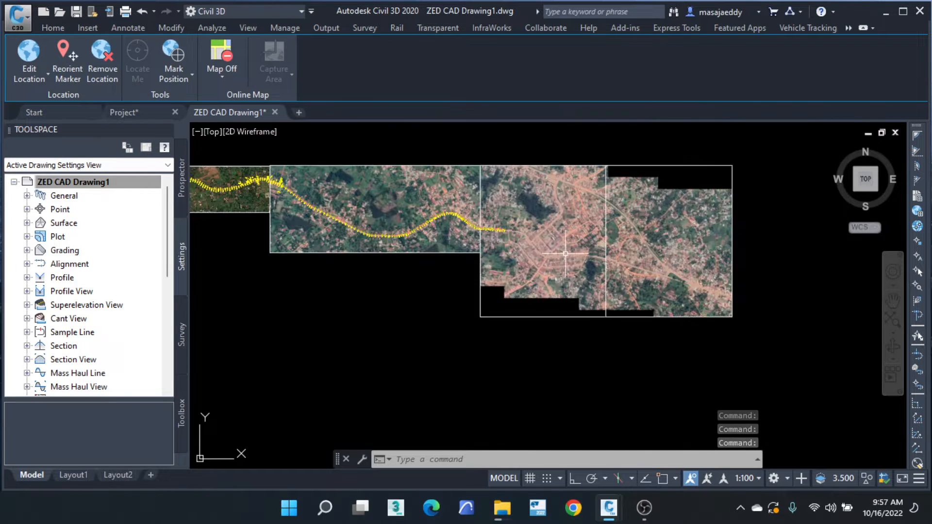
scroll(607, 251, "up", 3)
scroll(435, 265, "down", 6)
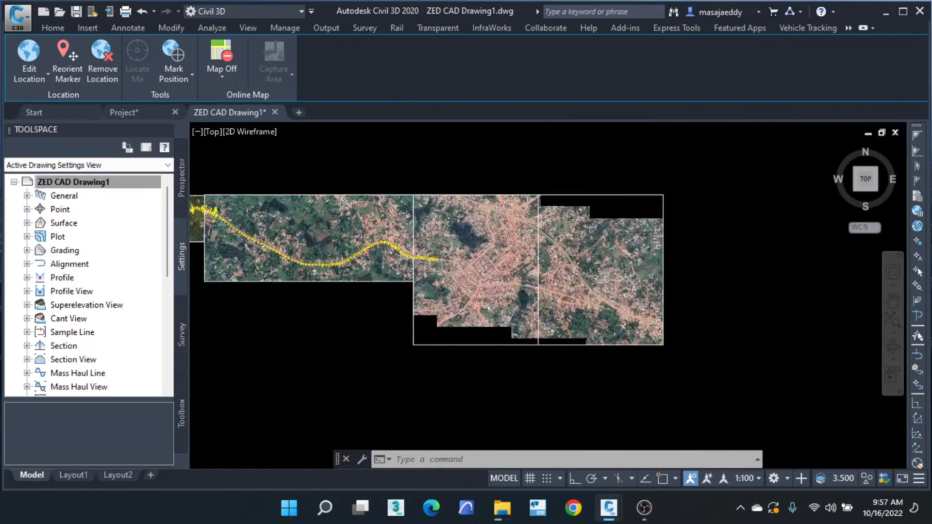
scroll(533, 196, "down", 2)
left_click(531, 196)
left_click(428, 317)
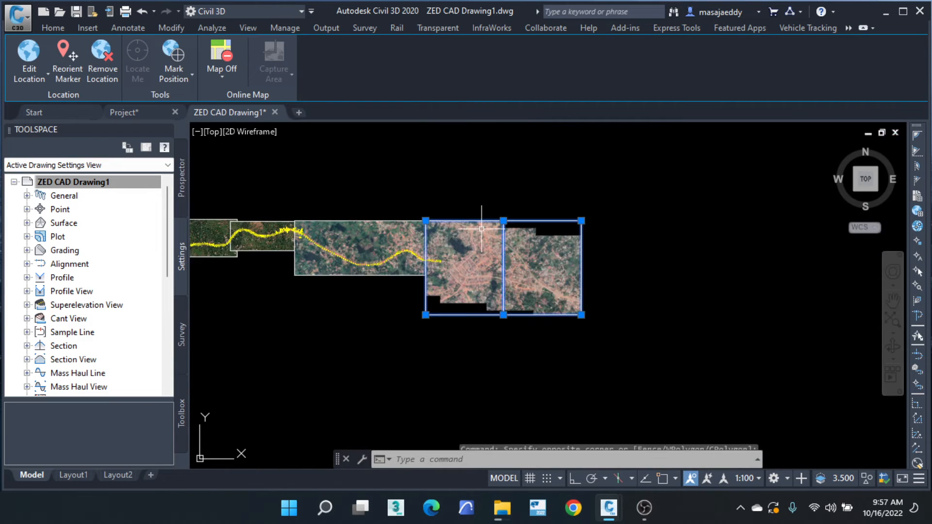
right_click(468, 258)
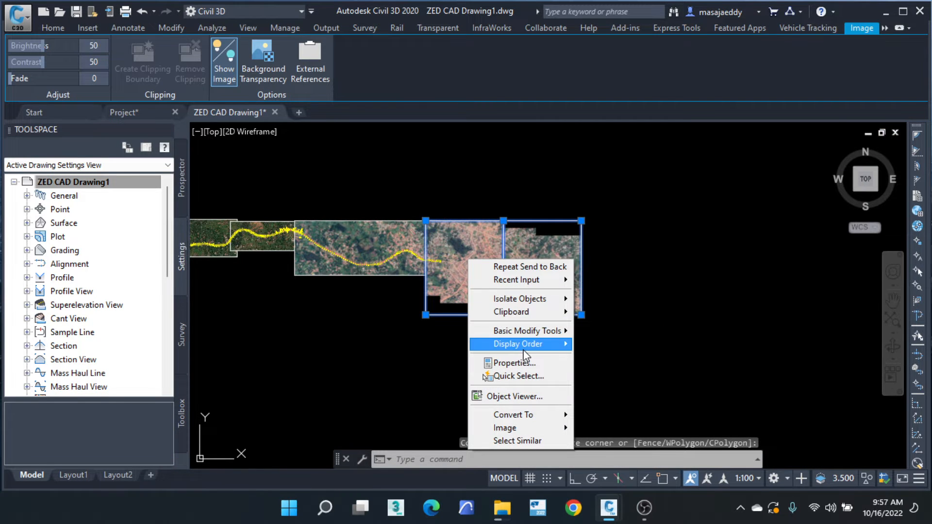
mouse_move(534, 346)
left_click(602, 360)
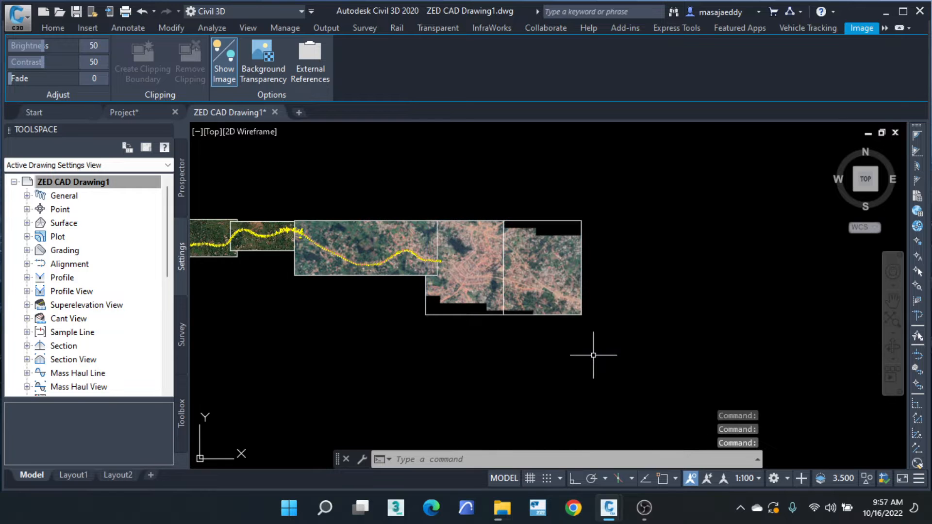
scroll(400, 242, "up", 4)
mouse_move(423, 265)
middle_mouse_down()
mouse_move(531, 280)
mouse_move(488, 263)
middle_mouse_up()
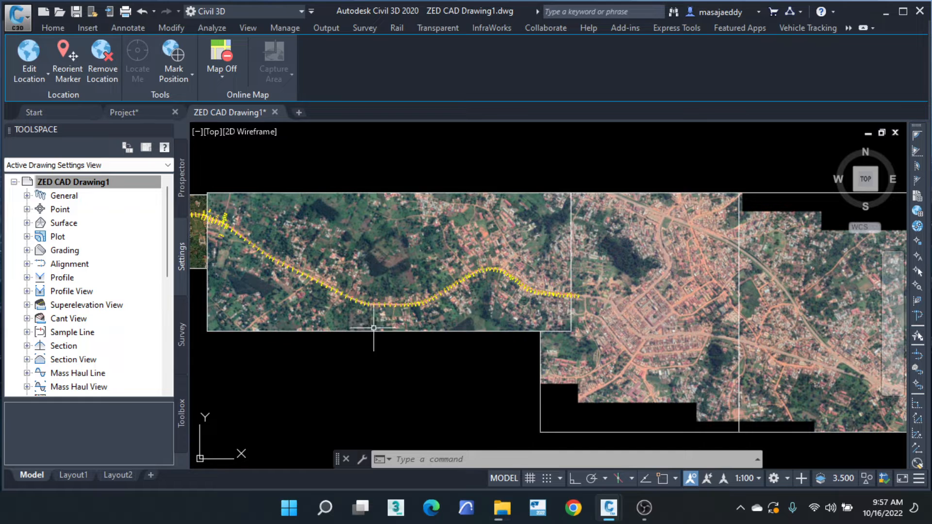
Check the yellow survey points against the imaged road from the town westward to the dense cluster at the western end.
middle_click_drag(237, 276, 645, 289)
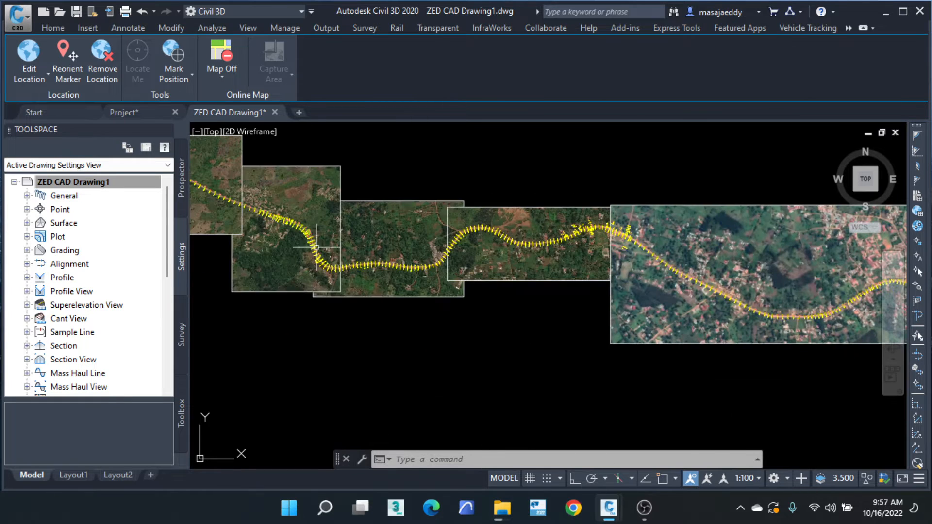
scroll(281, 227, "up", 5)
middle_click_drag(344, 232, 714, 295)
scroll(476, 272, "up", 2)
scroll(474, 271, "down", 4)
middle_click_drag(374, 262, 635, 318)
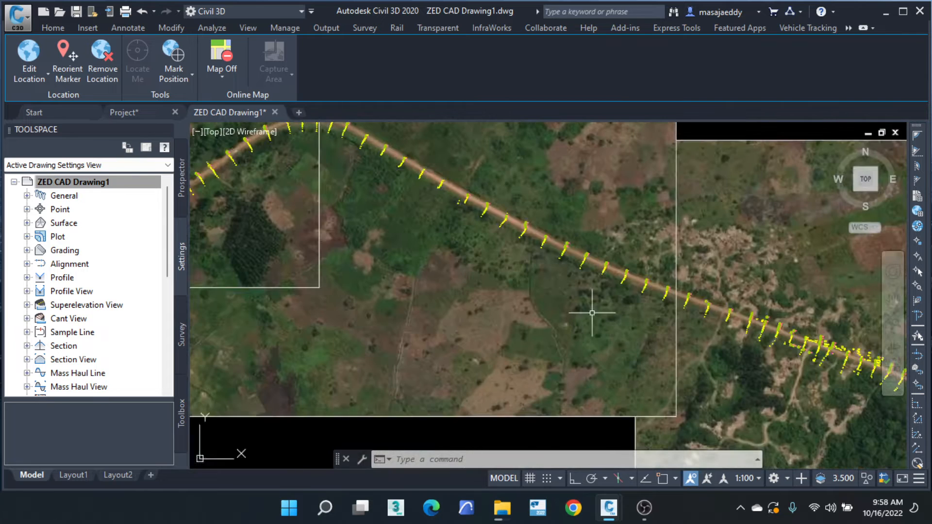
scroll(512, 305, "down", 3)
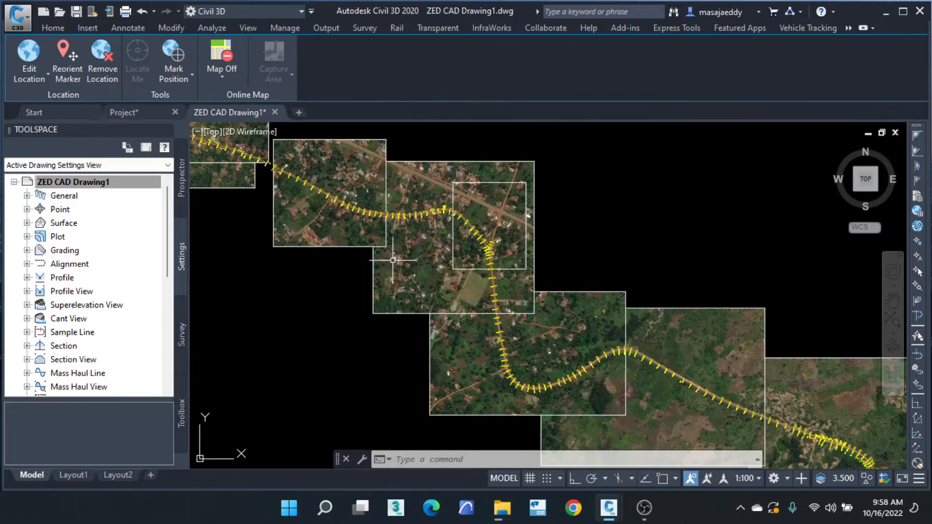
middle_click_drag(268, 180, 571, 304)
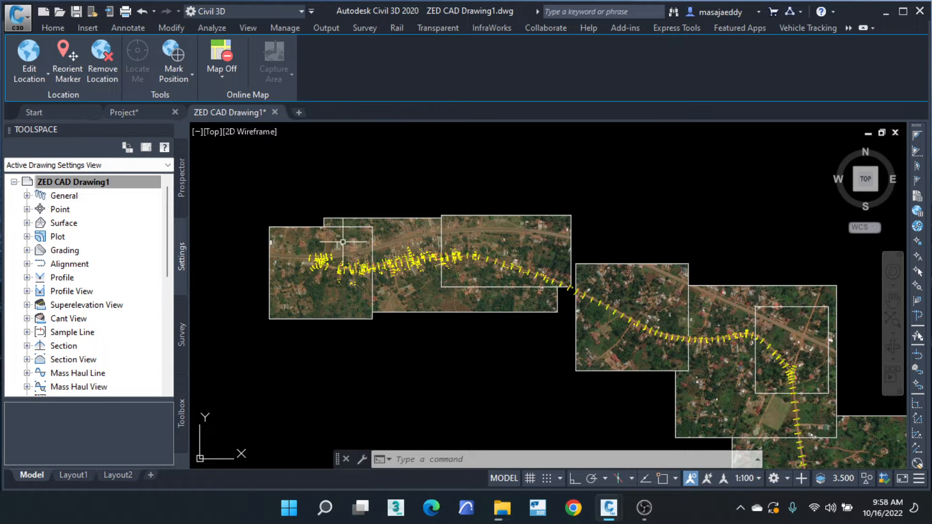
scroll(328, 266, "up", 4)
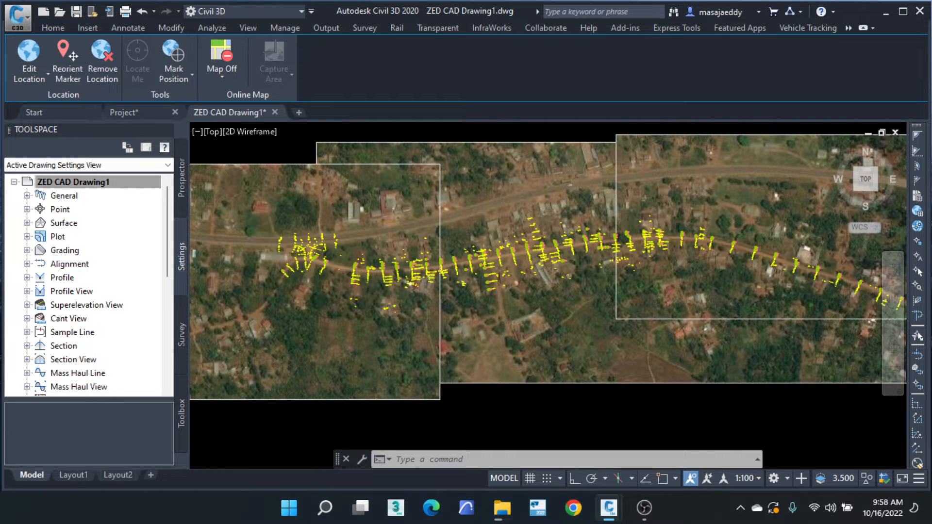
scroll(315, 260, "up", 4)
middle_click_drag(424, 290, 373, 280)
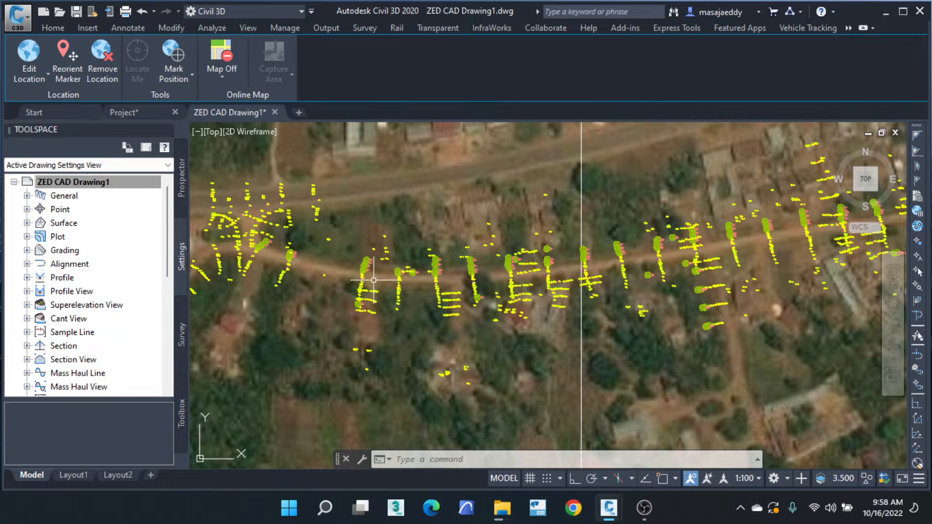
Follow the survey points from the western end back southeast, checking how they align with the road around each bend.
scroll(327, 261, "down", 5)
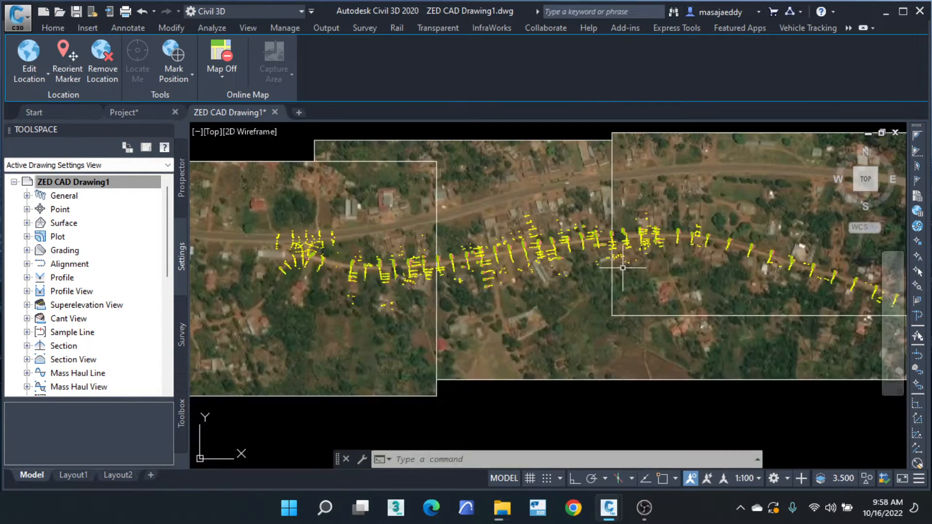
middle_click_drag(622, 267, 257, 263)
middle_click_drag(707, 339, 278, 199)
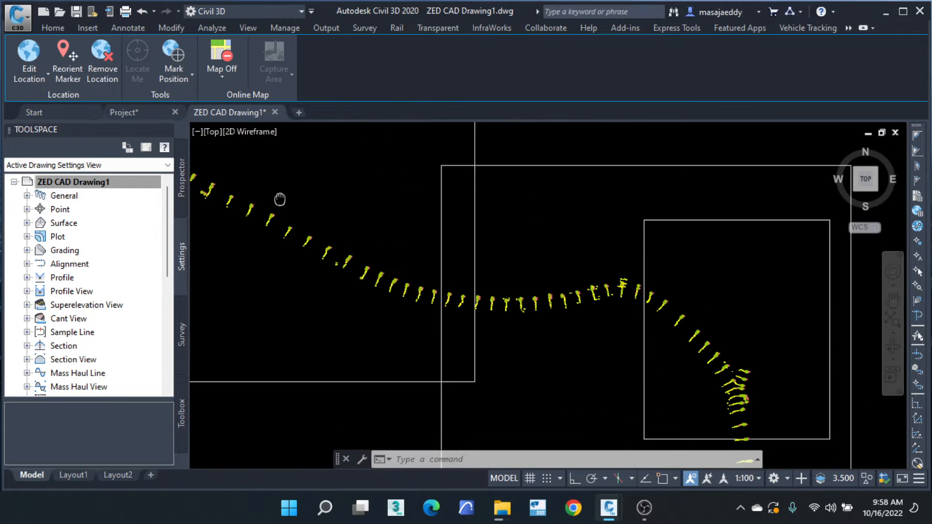
middle_click_drag(520, 329, 383, 256)
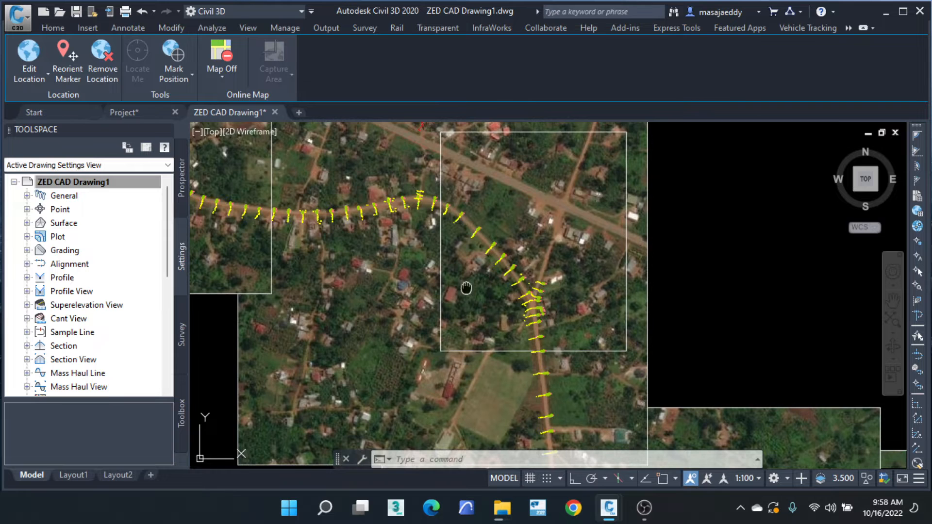
middle_click_drag(472, 291, 287, 187)
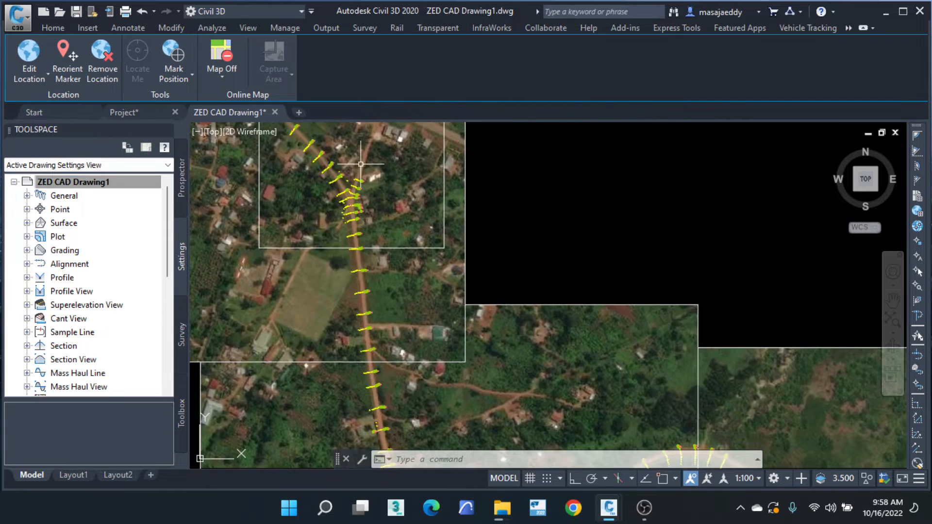
middle_click_drag(410, 308, 240, 298)
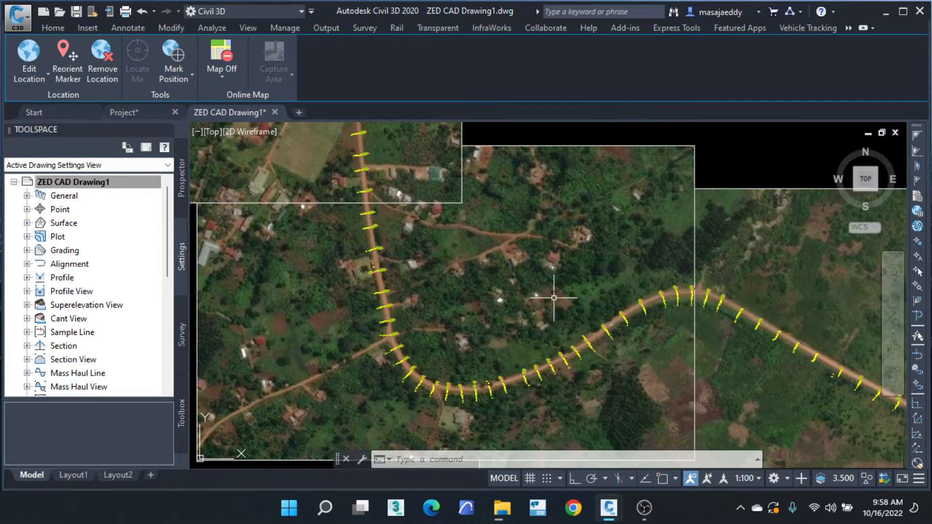
middle_click_drag(551, 298, 494, 291)
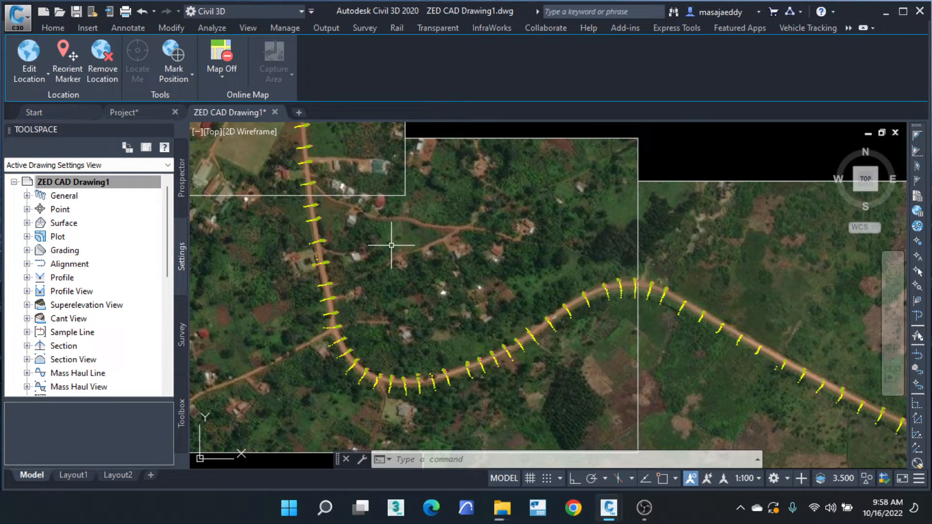
scroll(387, 237, "down", 5)
scroll(393, 276, "up", 3)
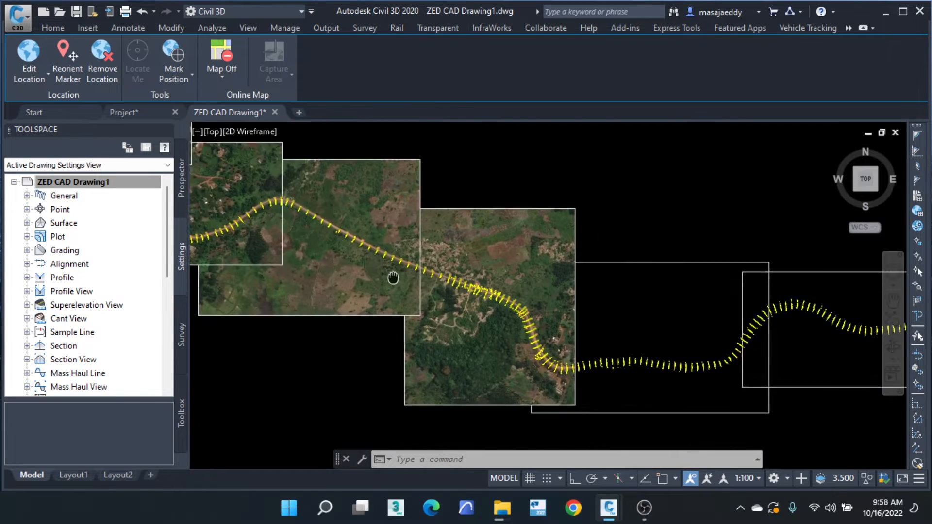
scroll(293, 282, "up", 5)
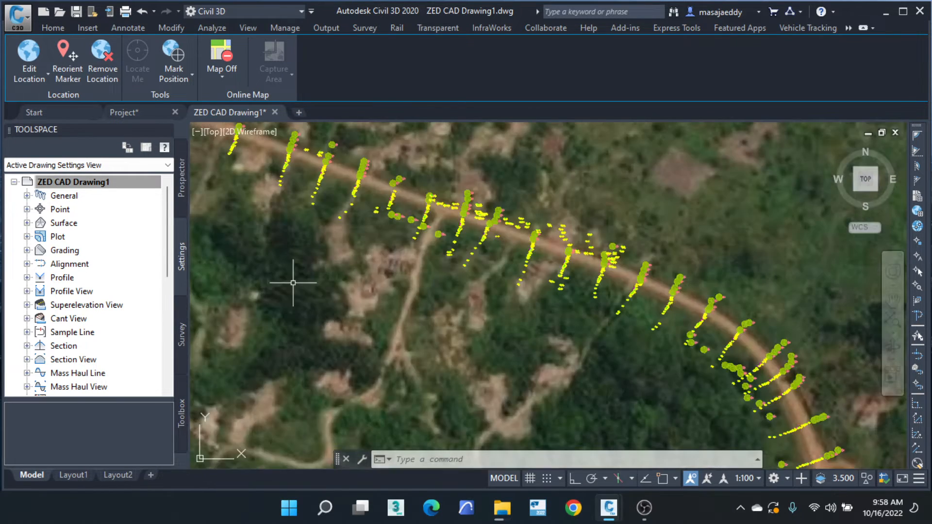
scroll(373, 294, "down", 2)
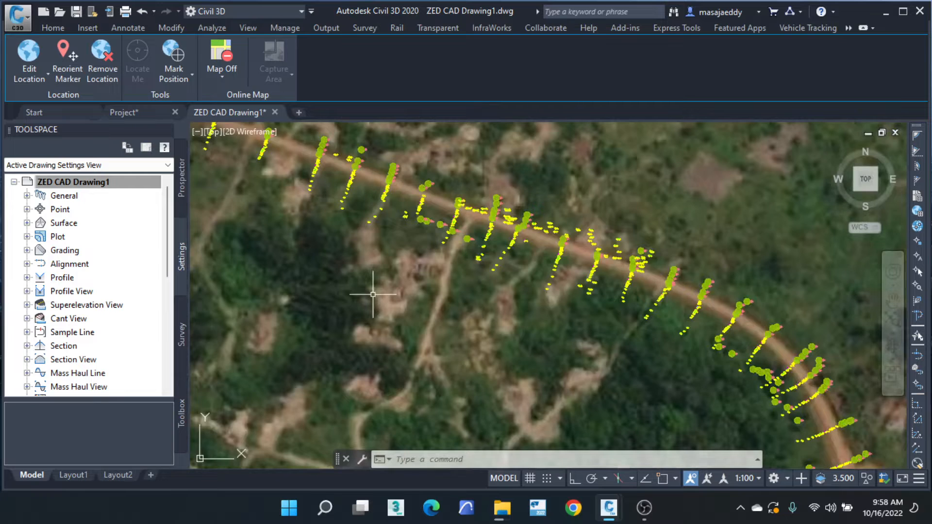
scroll(373, 294, "down", 3)
middle_click_drag(543, 356, 303, 271)
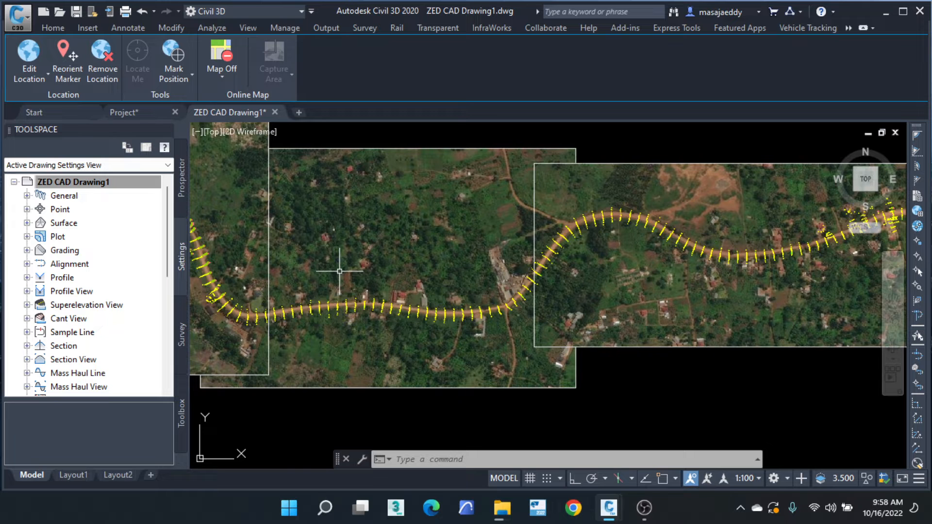
scroll(376, 275, "down", 1)
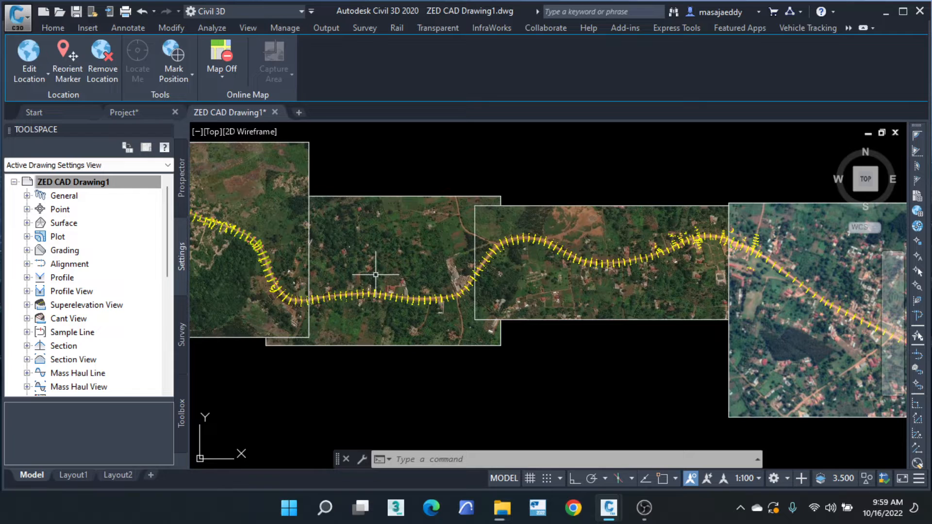
Inspect the survey points along the road on the wide aerial image and where they end at the town's edge.
mouse_move(721, 321)
middle_mouse_down()
mouse_move(572, 302)
mouse_move(330, 293)
middle_mouse_up()
scroll(480, 311, "up", 5)
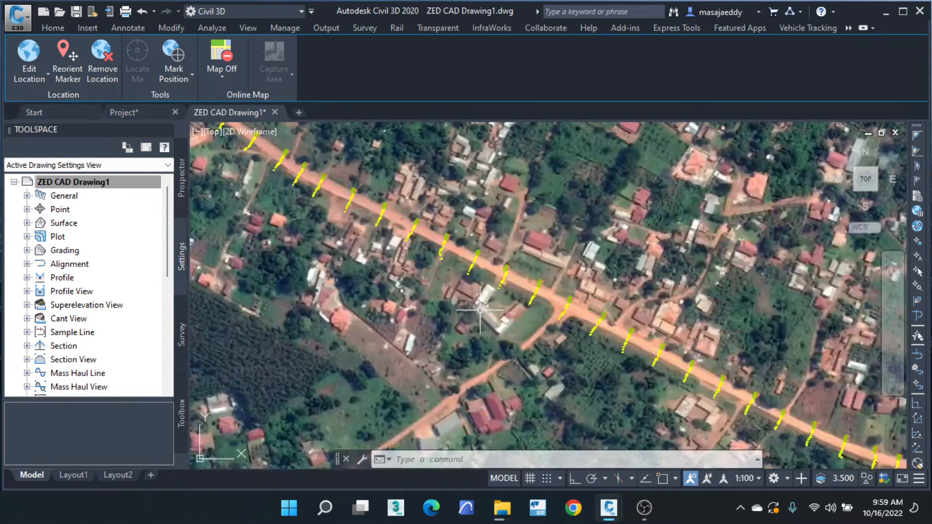
scroll(480, 310, "down", 2)
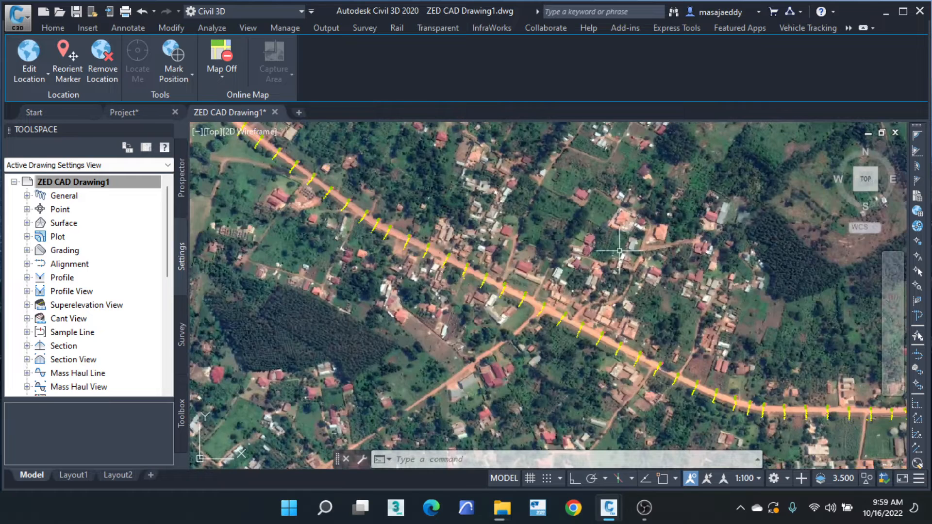
scroll(784, 379, "down", 3)
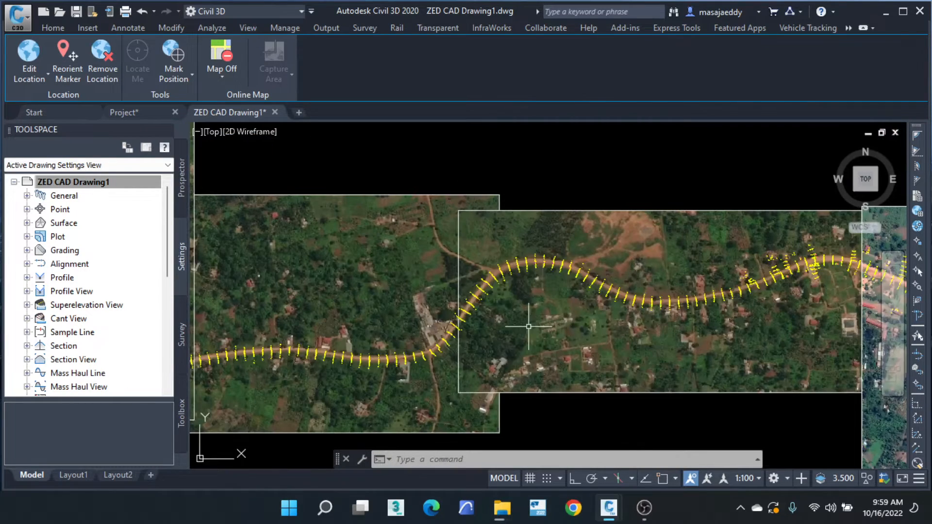
middle_click_drag(520, 333, 740, 275)
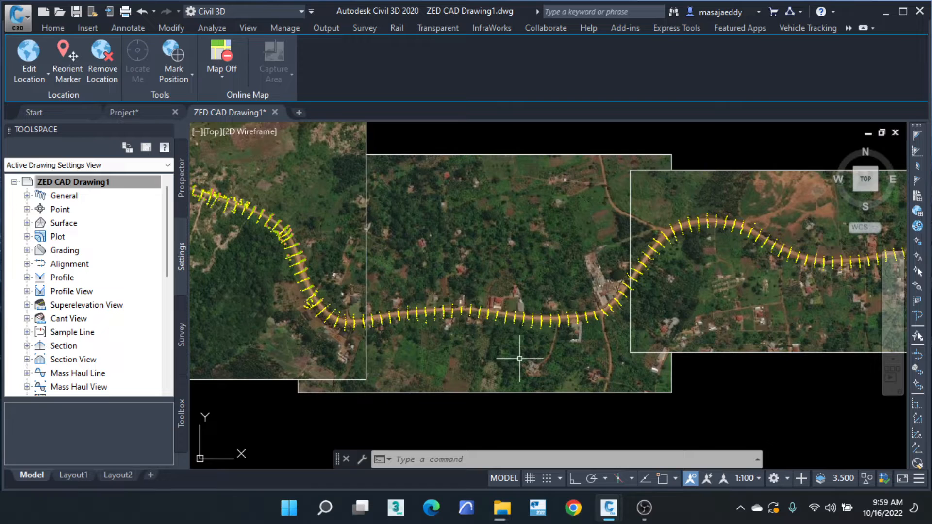
scroll(519, 358, "down", 5)
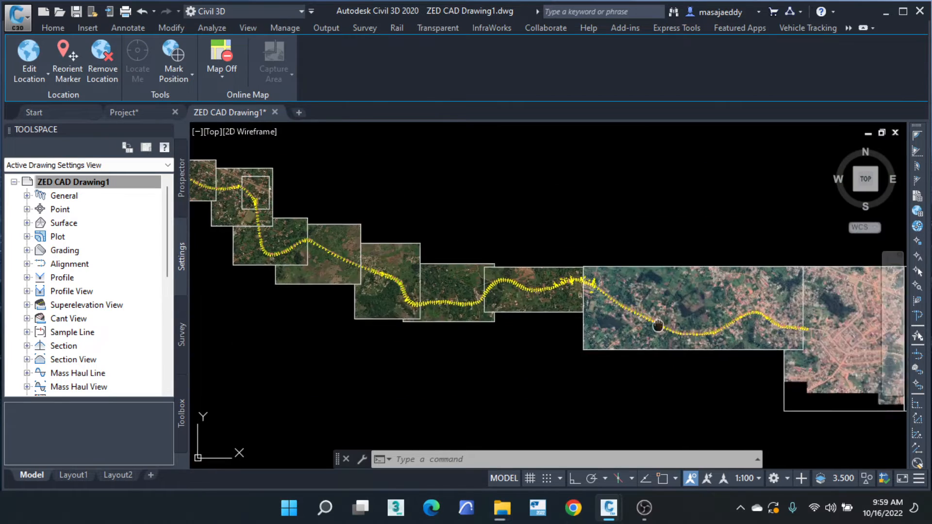
scroll(514, 272, "up", 7)
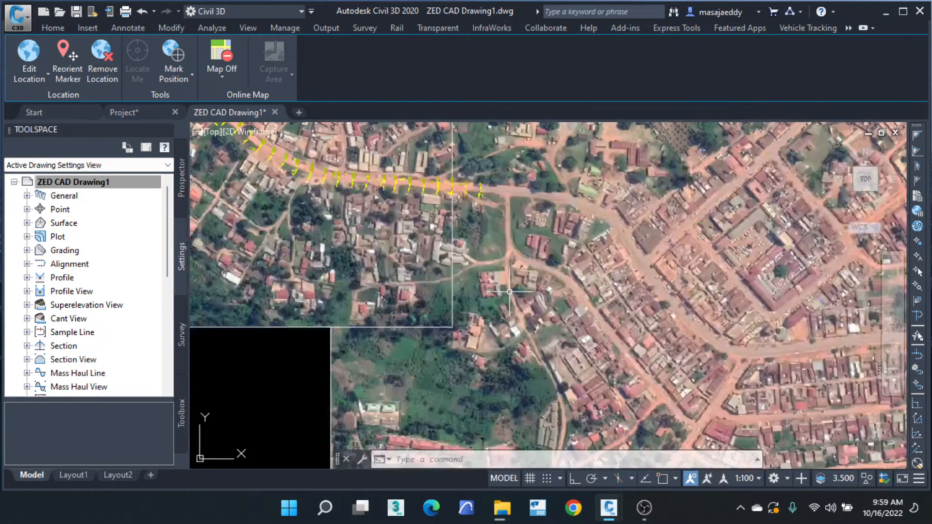
middle_click_drag(589, 281, 527, 252)
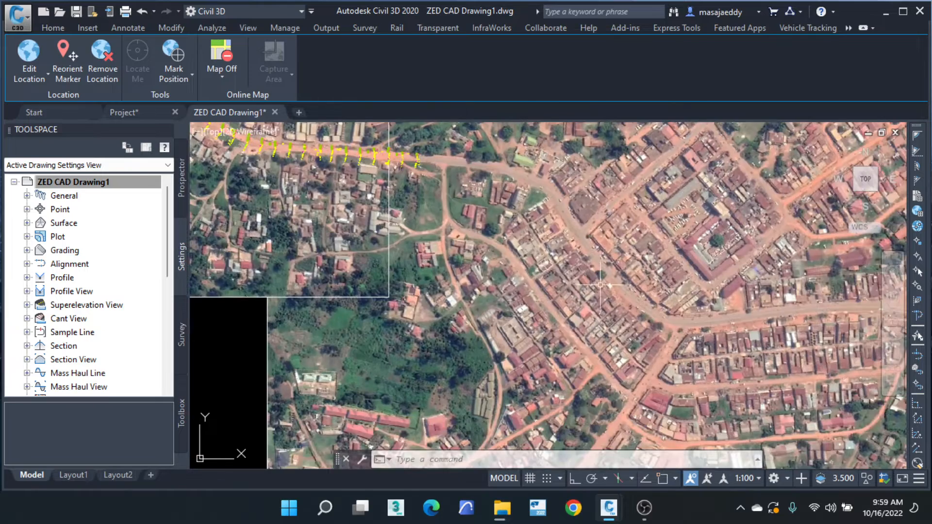
middle_click_drag(587, 273, 888, 321)
scroll(672, 317, "down", 2)
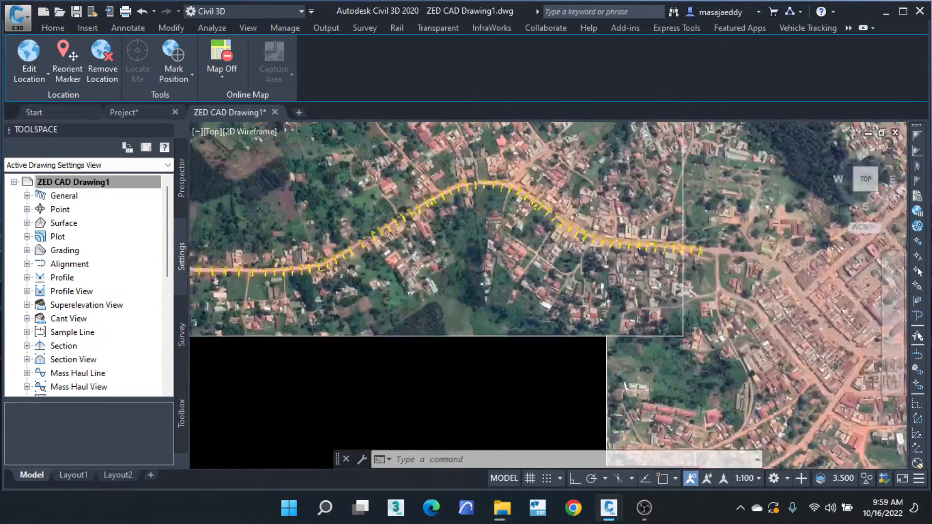
Examine individual cross-sections of survey points and their labels close up on the curved road stretch west of the wide aerial image.
middle_click_drag(298, 276, 894, 297)
middle_click_drag(629, 237, 701, 325)
scroll(403, 185, "up", 3)
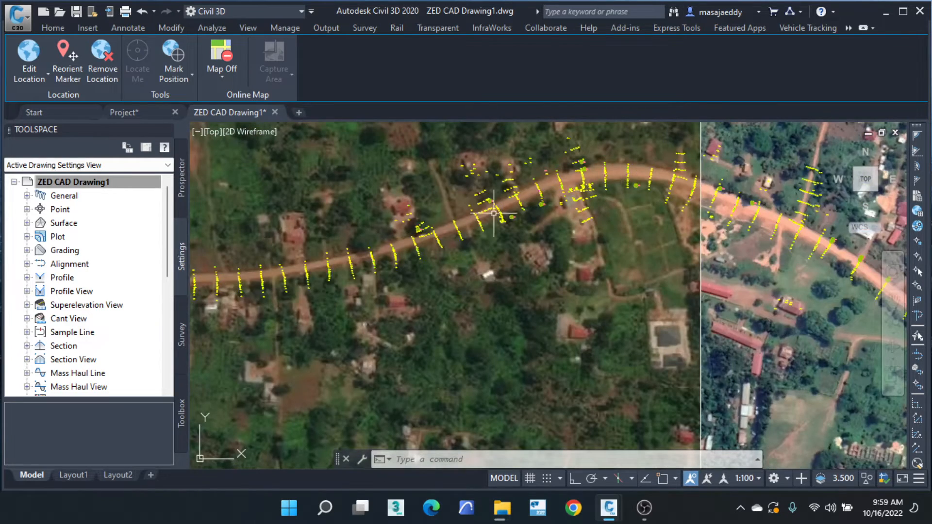
middle_click_drag(273, 264, 644, 293)
scroll(649, 306, "up", 10)
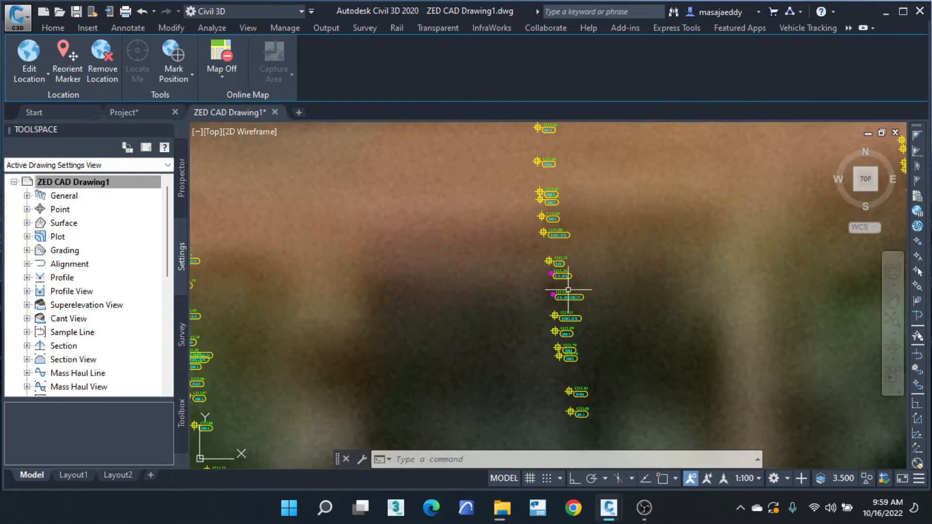
scroll(510, 277, "down", 6)
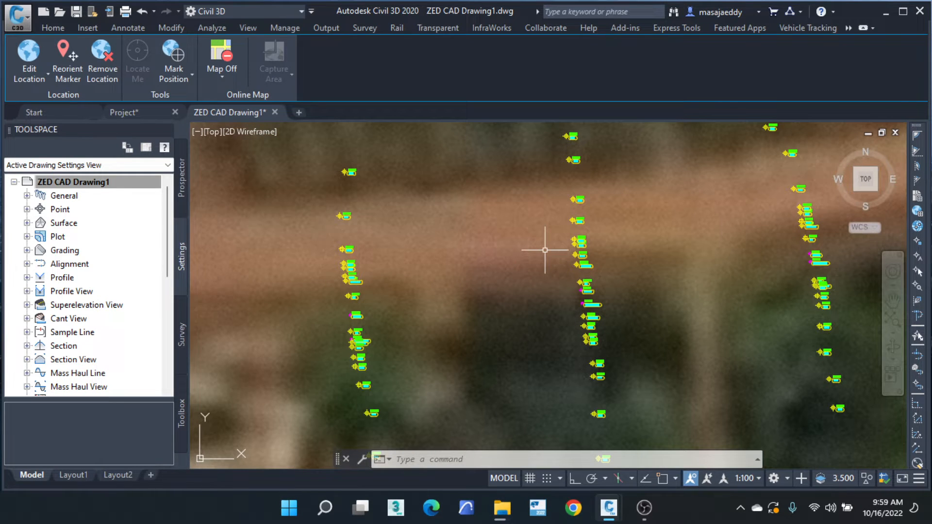
scroll(518, 258, "down", 4)
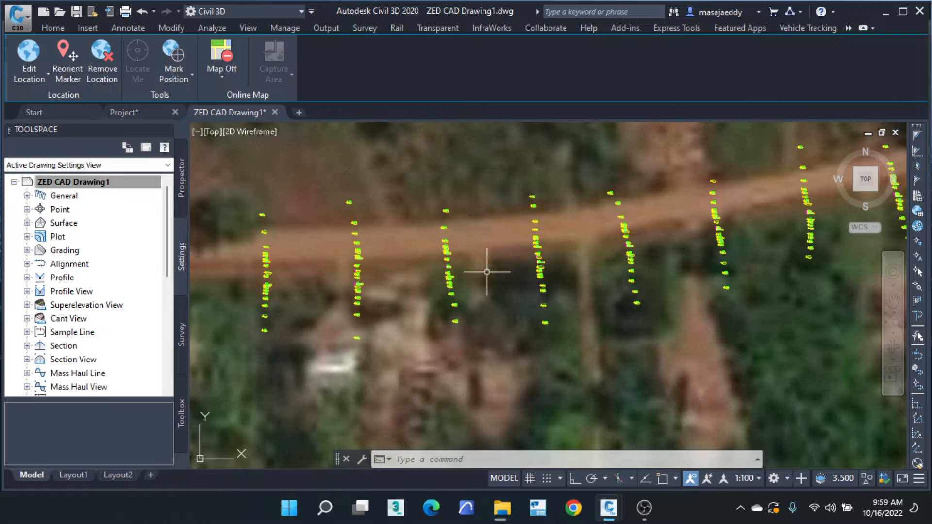
scroll(535, 311, "down", 4)
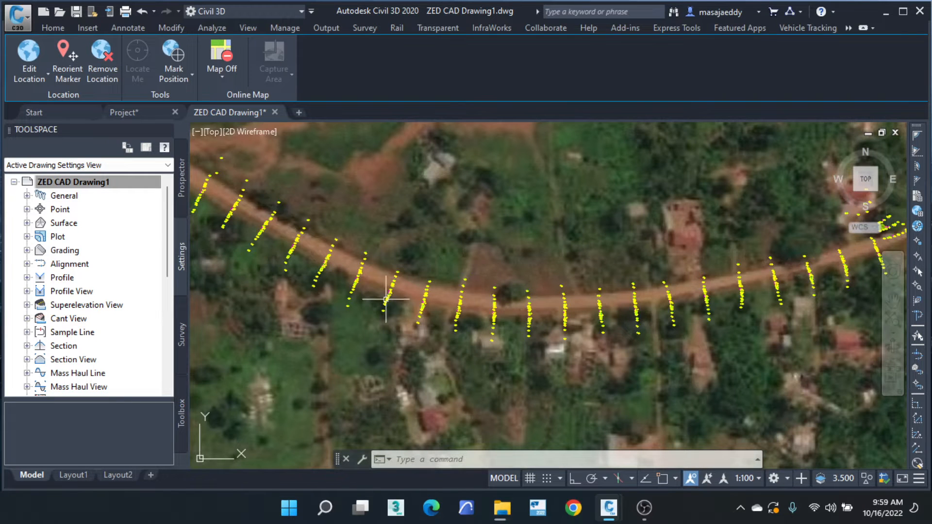
scroll(322, 272, "up", 5)
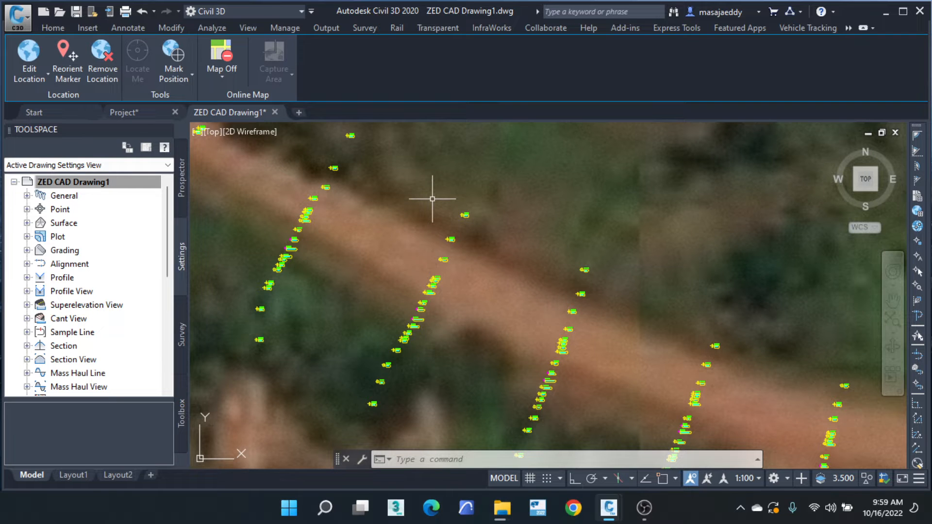
scroll(432, 198, "down", 3)
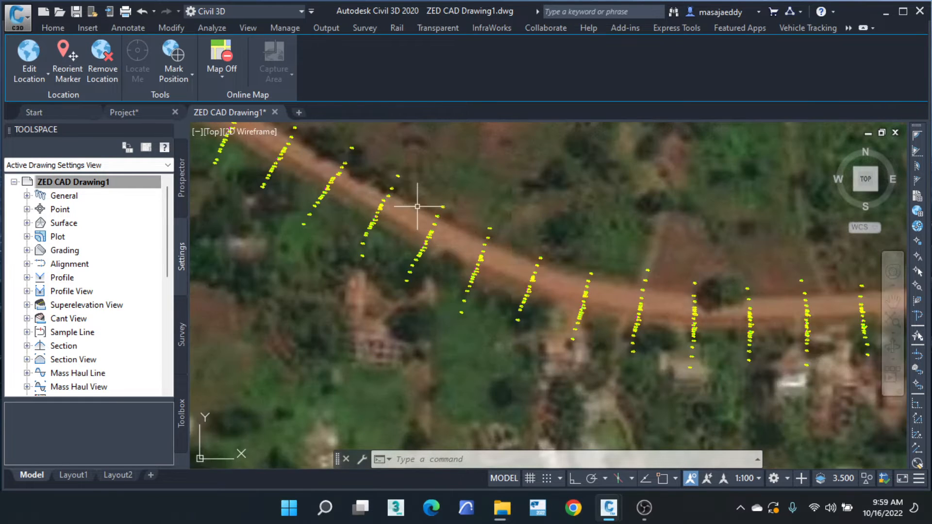
scroll(417, 206, "down", 4)
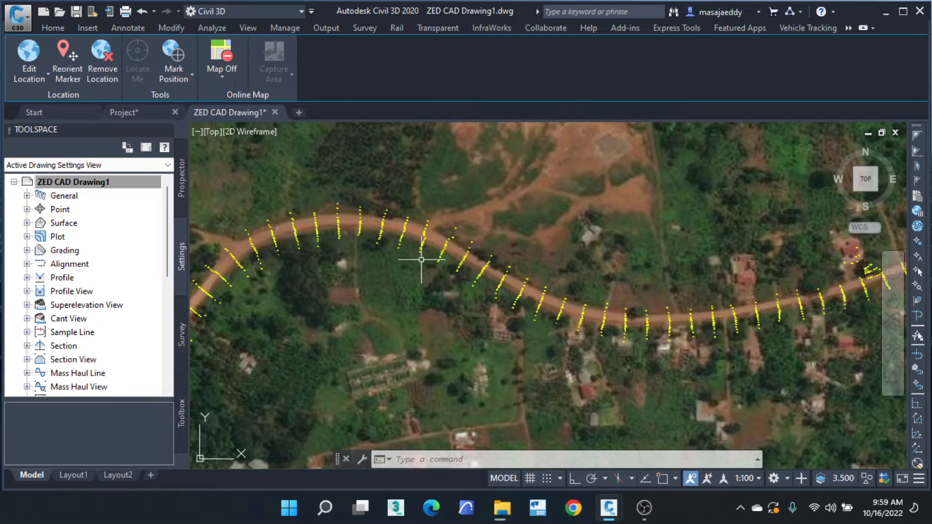
middle_click_drag(421, 260, 522, 264)
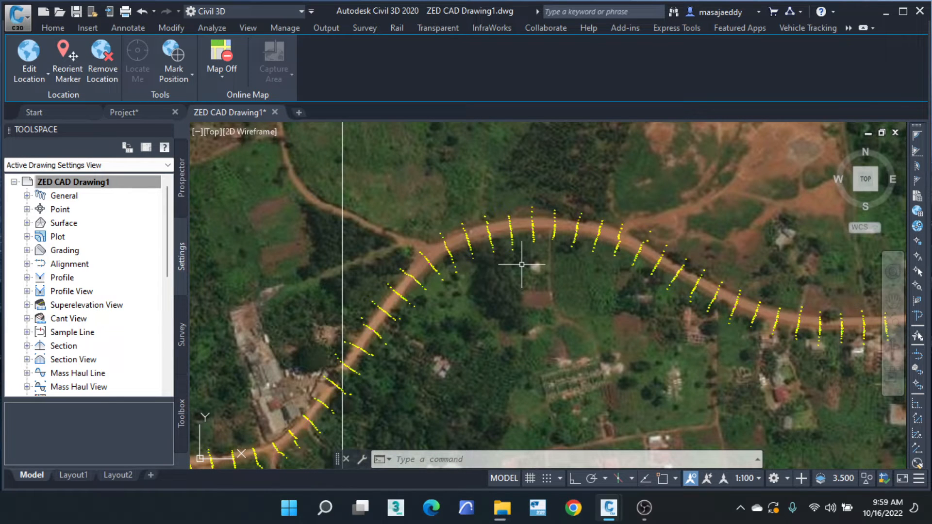
scroll(699, 286, "down", 4)
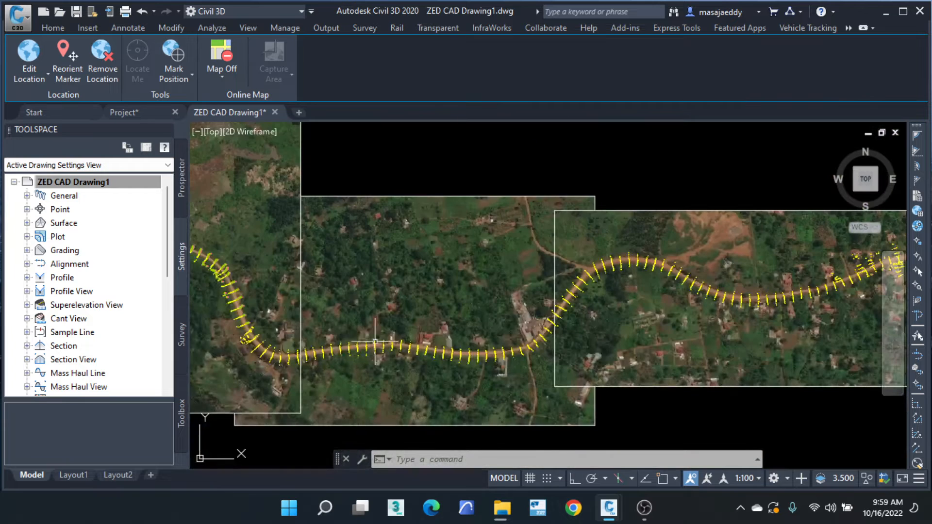
Turn on the aerial online map behind the inserted images and survey points, and bring the whole route into view.
mouse_move(301, 341)
middle_mouse_down()
mouse_move(479, 353)
mouse_move(561, 348)
middle_mouse_up()
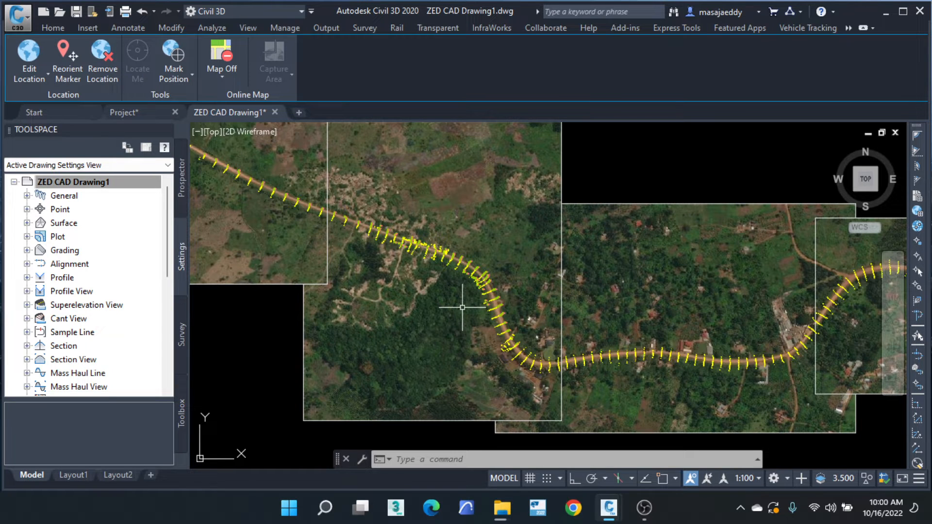
scroll(521, 222, "up", 8)
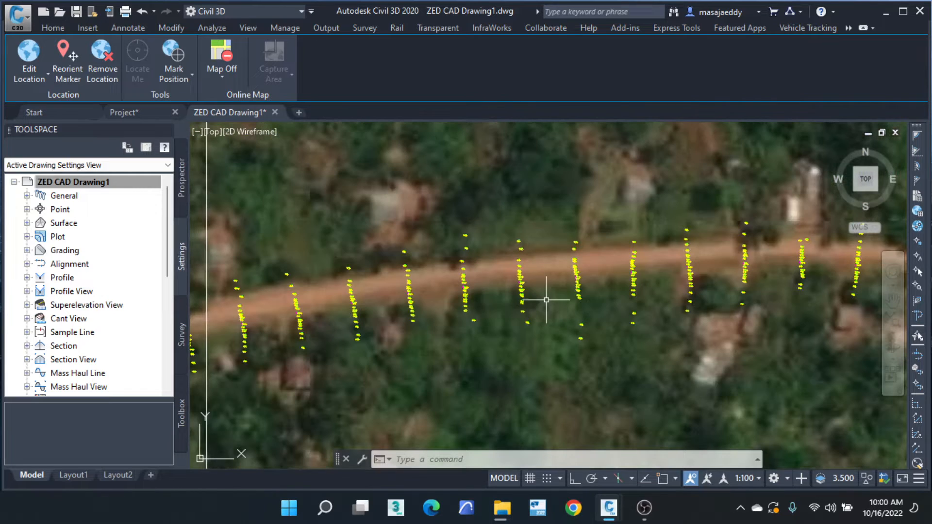
scroll(545, 304, "up", 4)
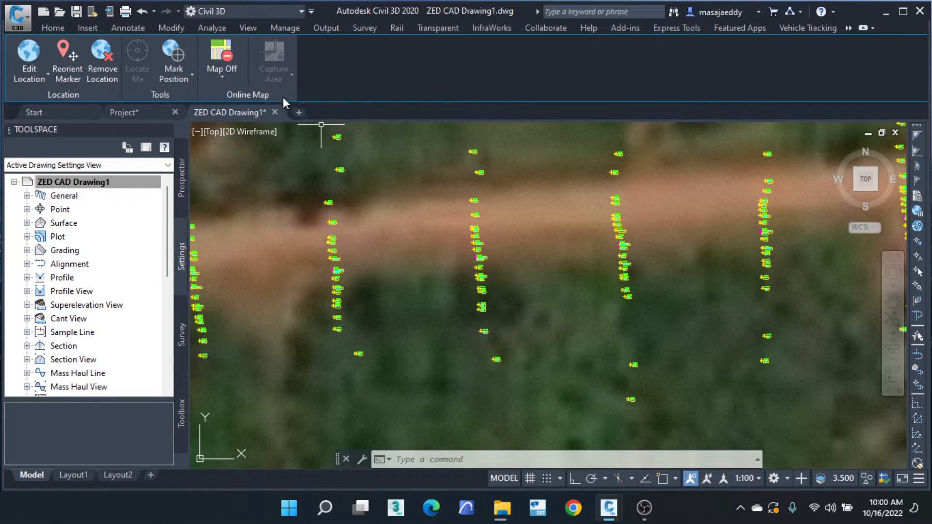
left_click(225, 79)
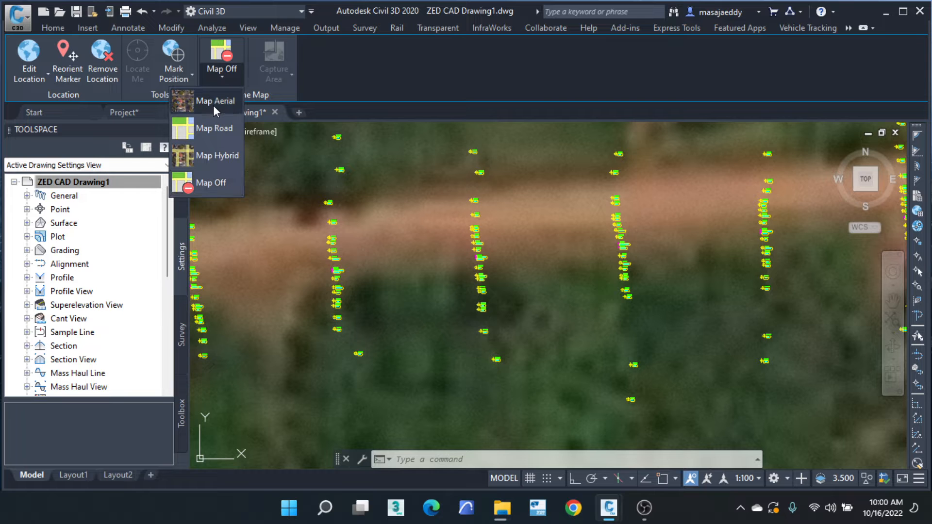
left_click(214, 106)
scroll(395, 208, "down", 4)
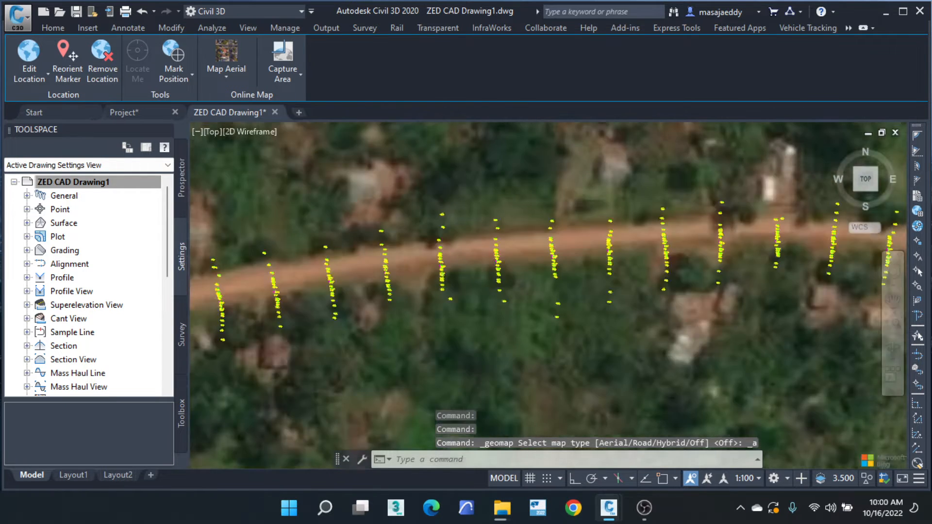
scroll(508, 262, "down", 8)
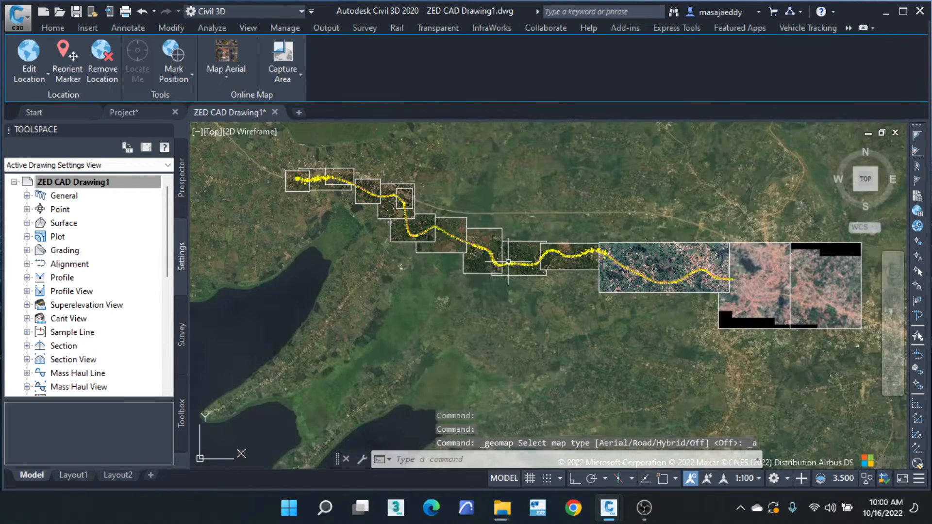
Switch the online map to the hybrid type with the western end of the survey points in view.
scroll(388, 221, "up", 2)
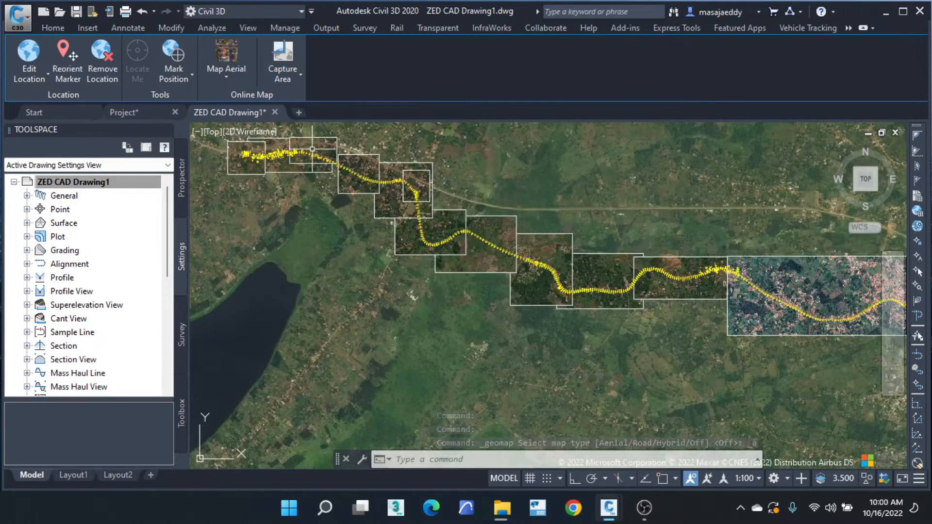
scroll(327, 147, "up", 4)
middle_click_drag(307, 173, 348, 286)
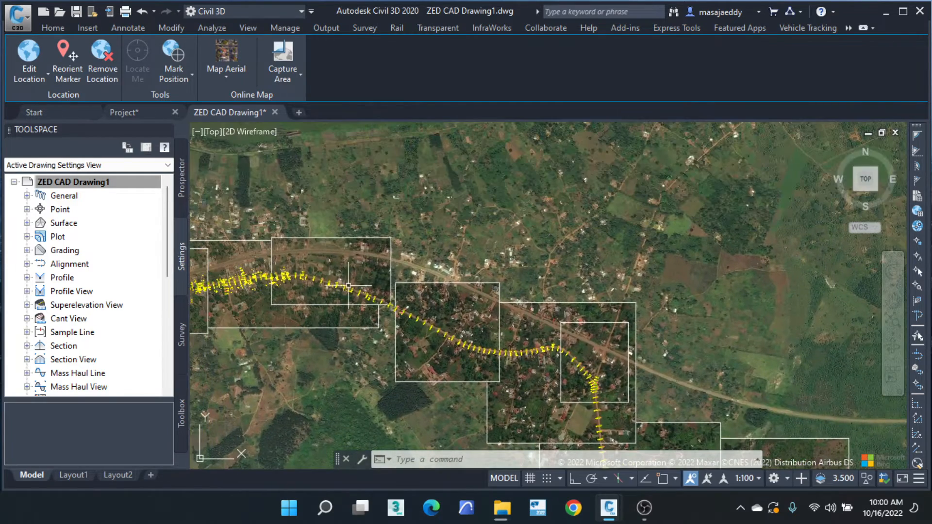
middle_click_drag(427, 309, 547, 283)
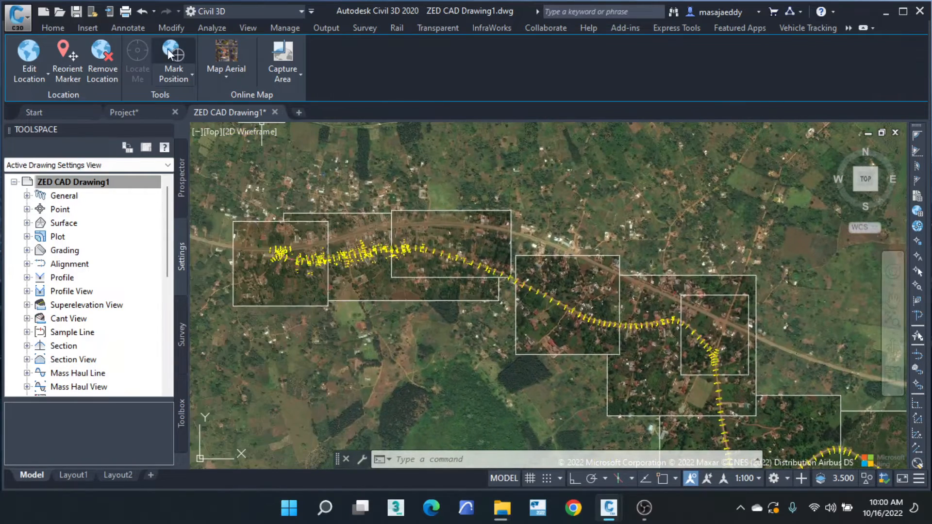
left_click(232, 78)
left_click(226, 158)
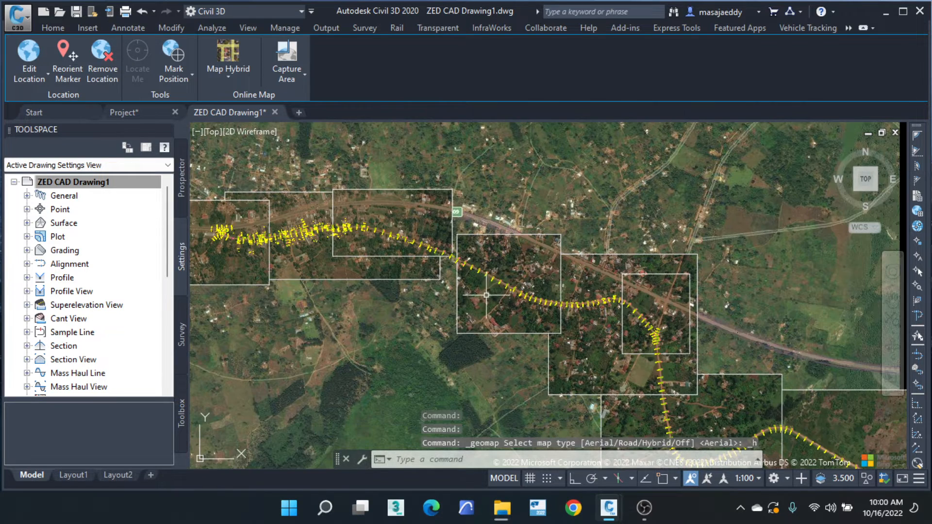
Follow the survey points eastward to the wide aerial image, comparing the inserted images with the hybrid map's roads around them.
middle_click_drag(485, 295, 370, 222)
middle_click_drag(641, 306, 312, 118)
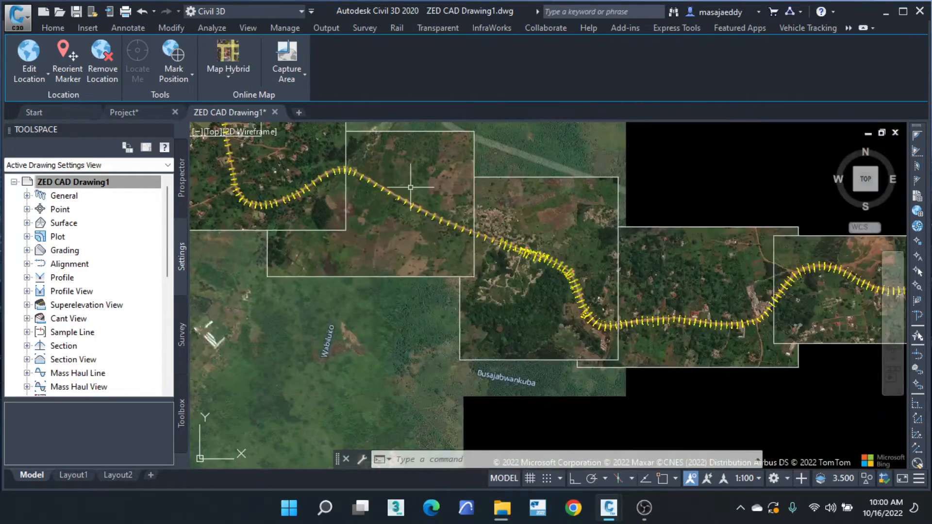
middle_click_drag(470, 285, 301, 255)
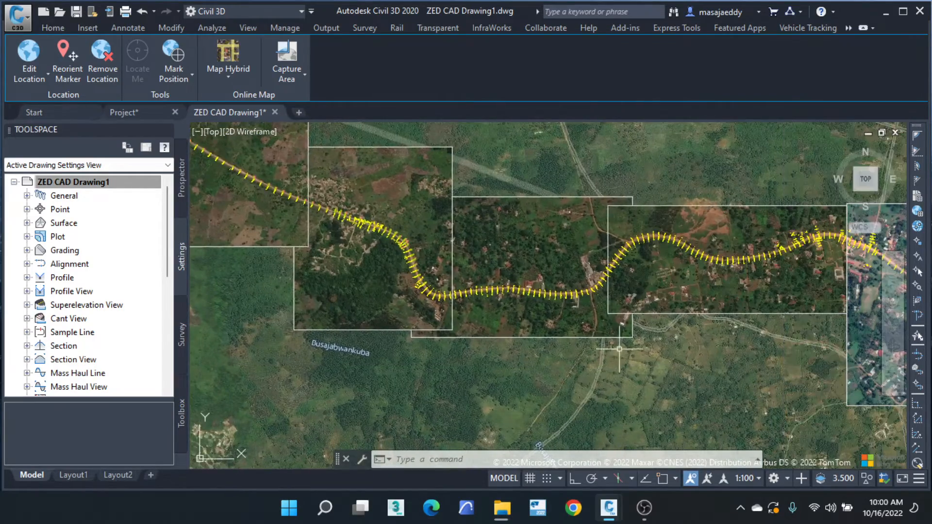
scroll(620, 348, "up", 8)
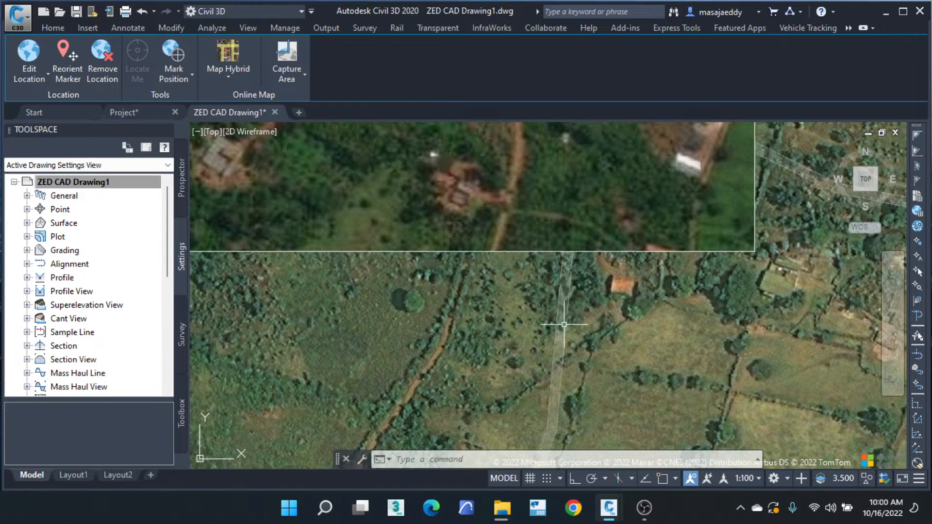
scroll(564, 324, "down", 3)
scroll(356, 243, "down", 3)
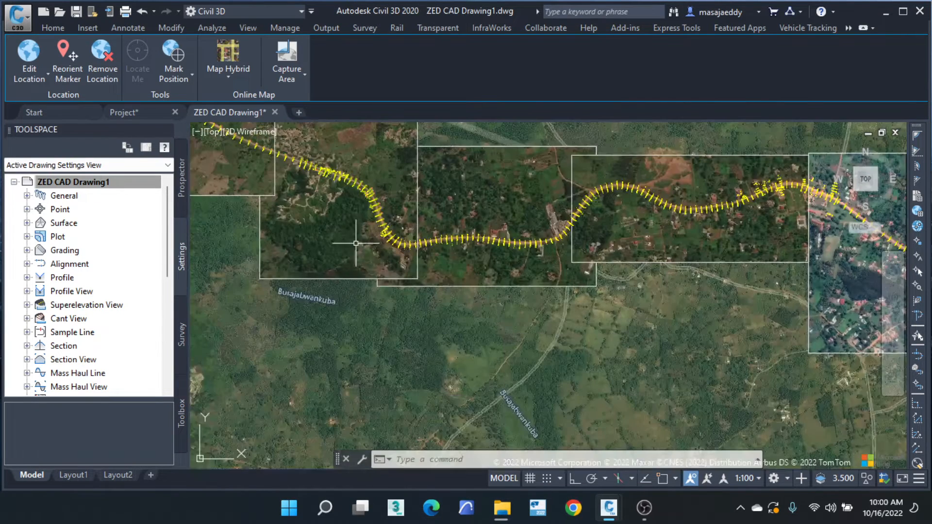
scroll(356, 243, "down", 4)
scroll(517, 318, "up", 2)
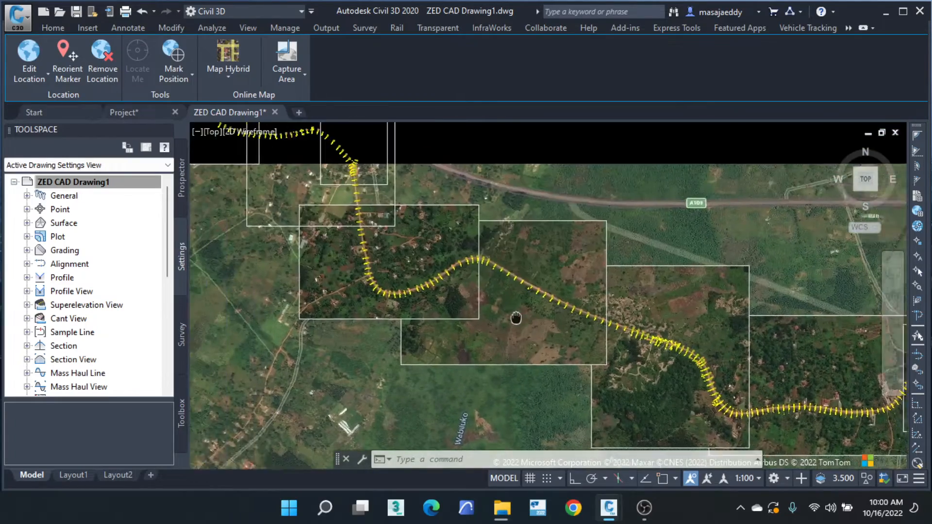
middle_click_drag(517, 318, 181, 112)
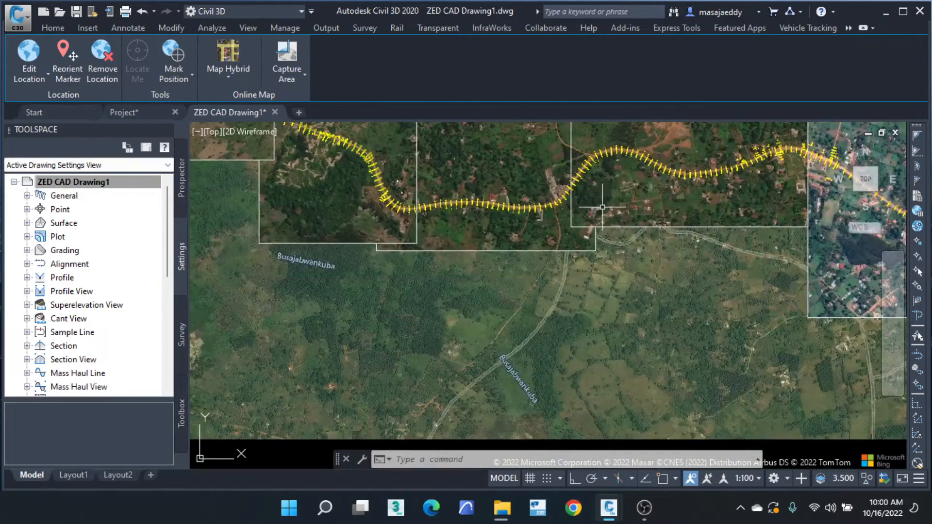
middle_click_drag(593, 206, 269, 251)
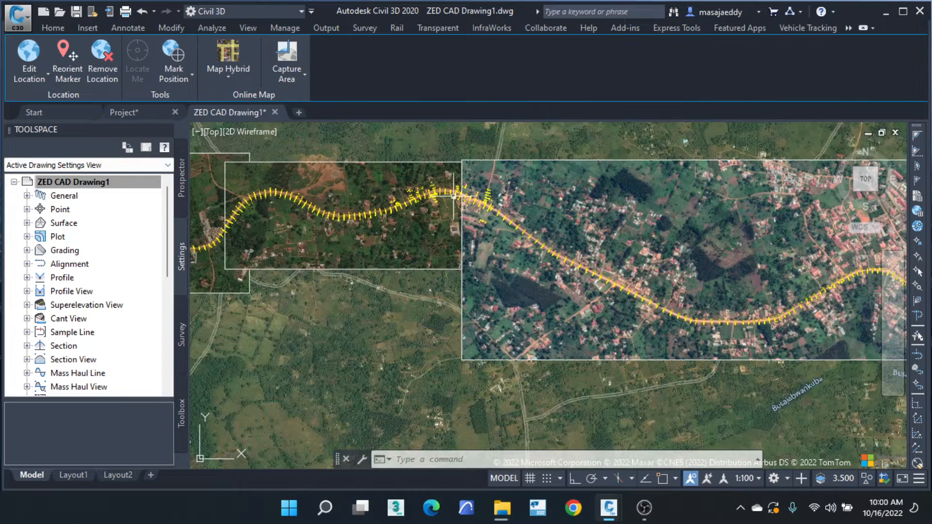
middle_click_drag(449, 196, 499, 226)
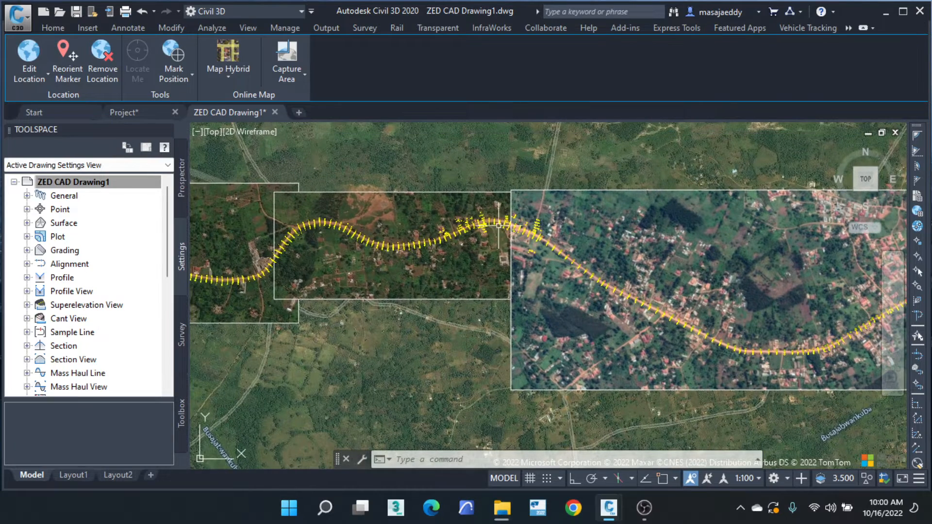
Select the wide aerial image covering the town stretch and hide it so only its frame remains over the online map.
left_click(631, 177)
left_click(607, 209)
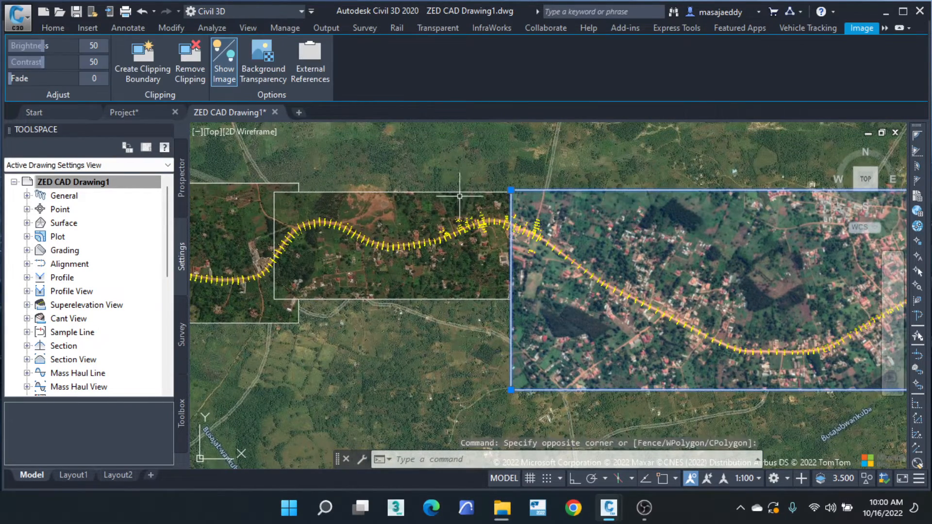
scroll(606, 208, "down", 4)
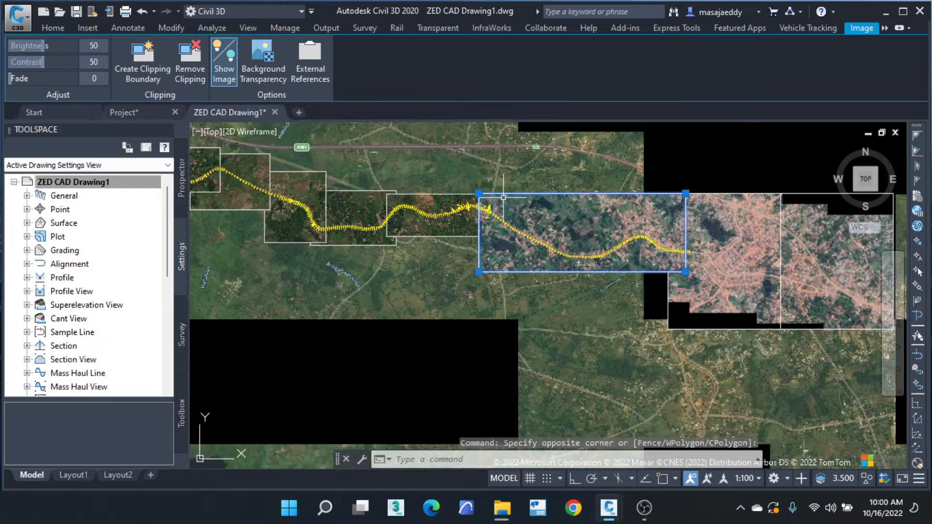
left_click(231, 77)
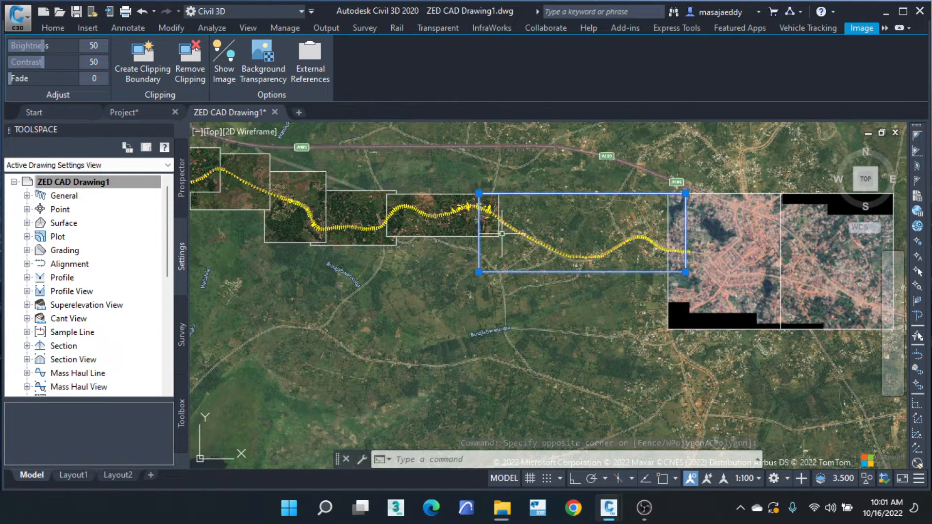
Examine the survey cross-sections close up near the side-road junction against the online map's imaged road and its hybrid road overlay.
scroll(527, 239, "up", 6)
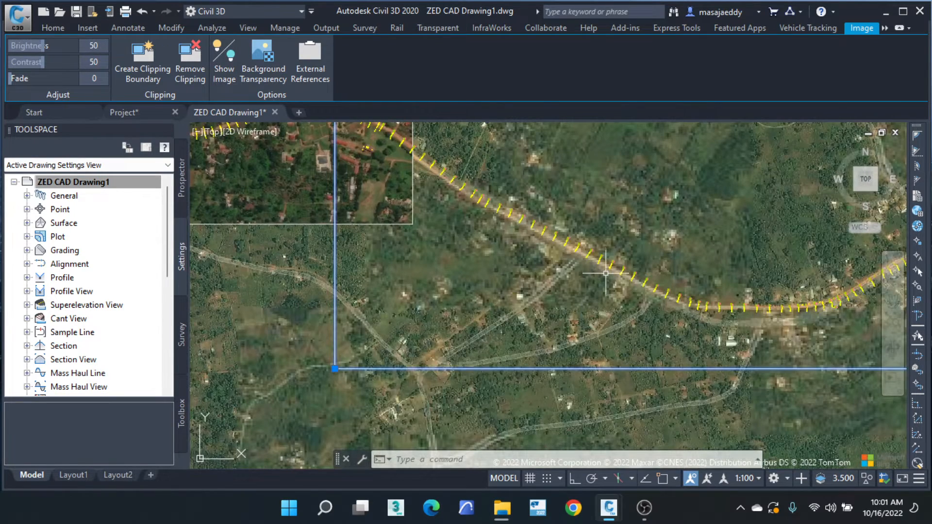
middle_click_drag(588, 280, 547, 261)
scroll(548, 261, "up", 4)
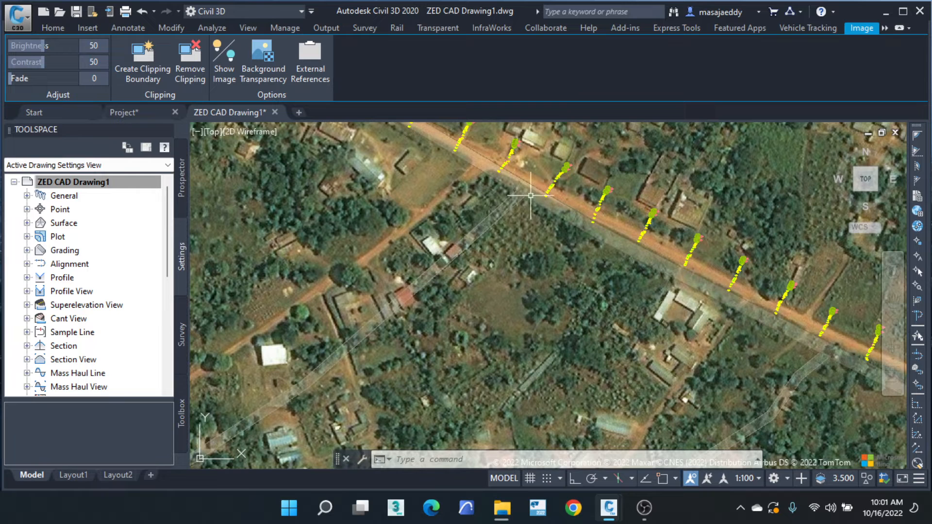
scroll(524, 194, "up", 2)
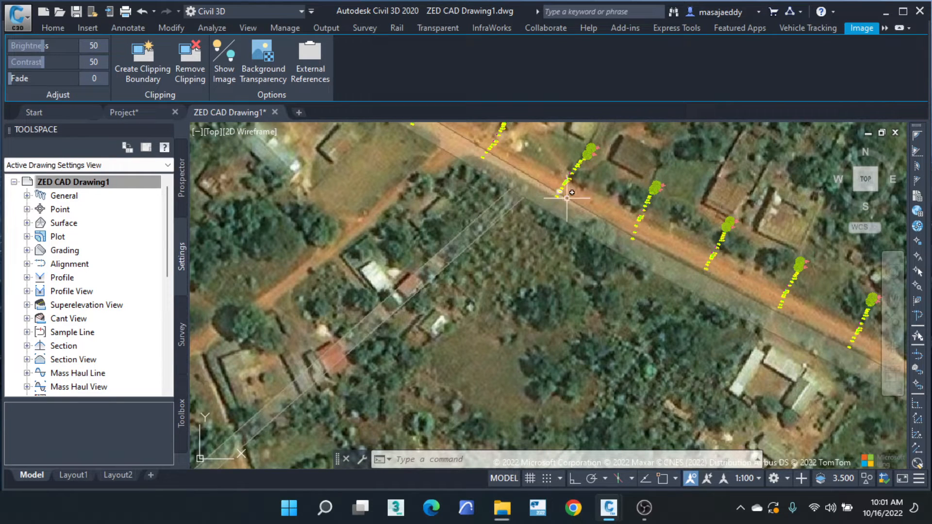
scroll(597, 229, "up", 8)
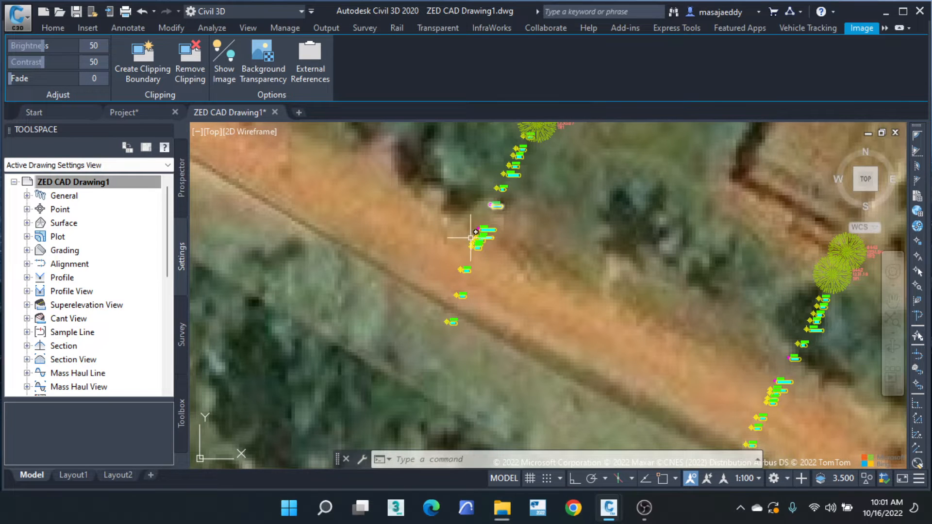
scroll(496, 212, "down", 8)
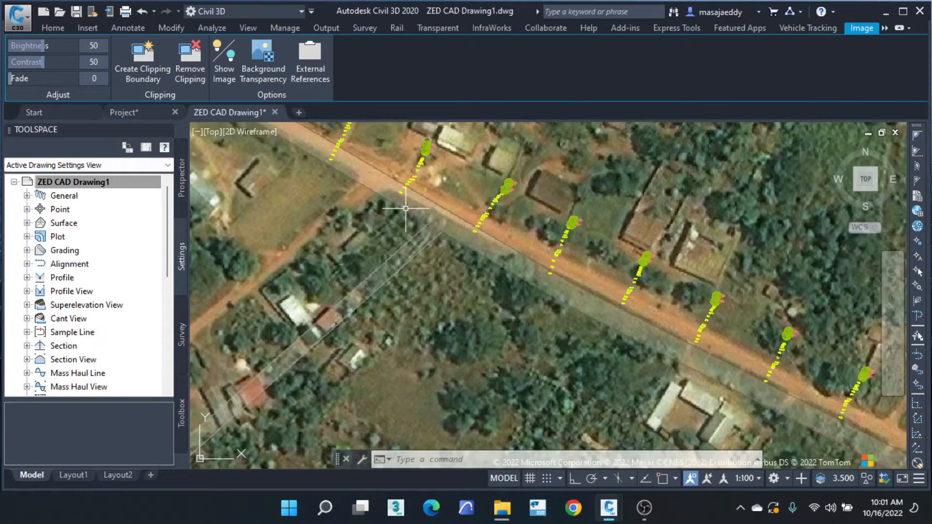
middle_click_drag(406, 208, 496, 268)
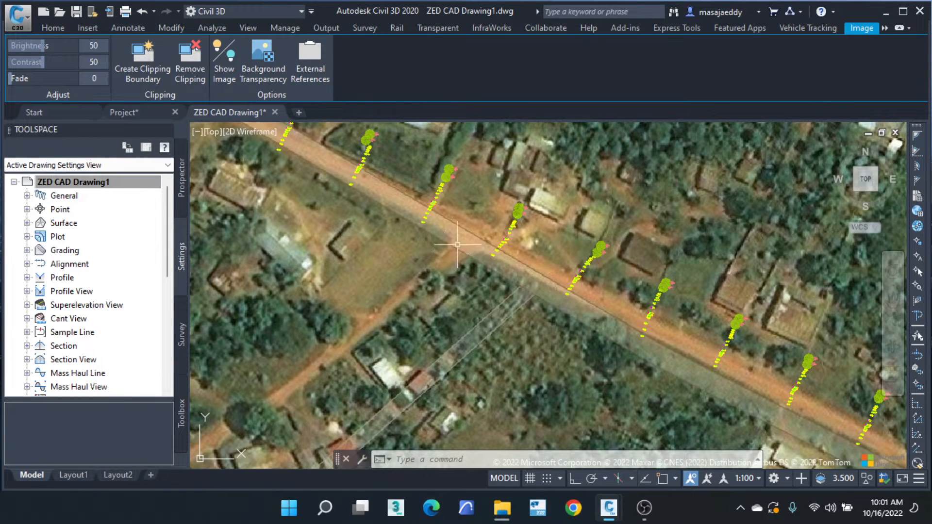
scroll(456, 221, "down", 3)
scroll(498, 273, "up", 6)
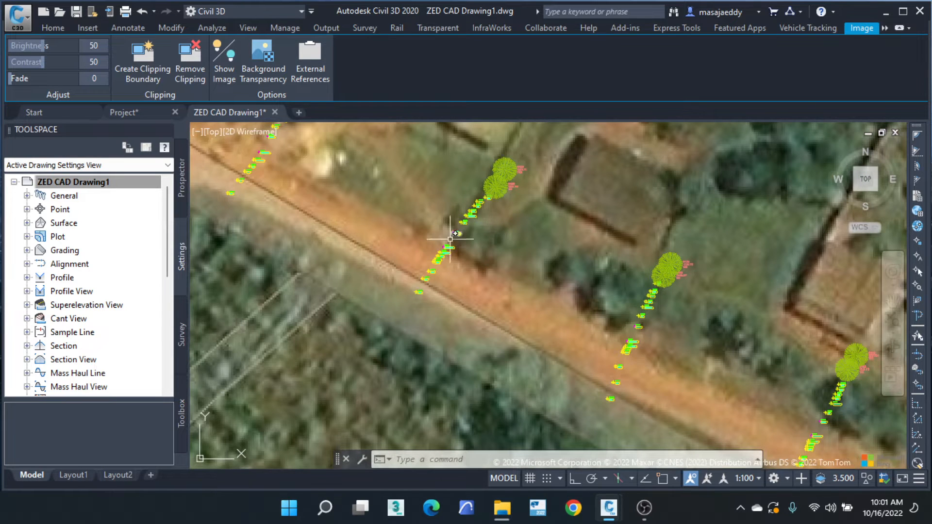
middle_click_drag(459, 215, 551, 196)
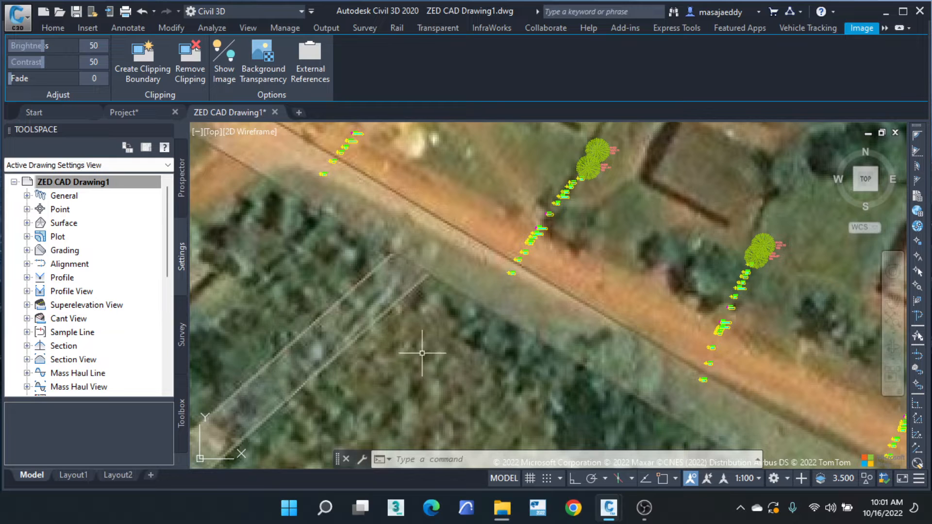
Compare the hybrid map's road overlay with the imaged road and survey points along the bend and straight stretch farther east.
scroll(420, 354, "down", 5)
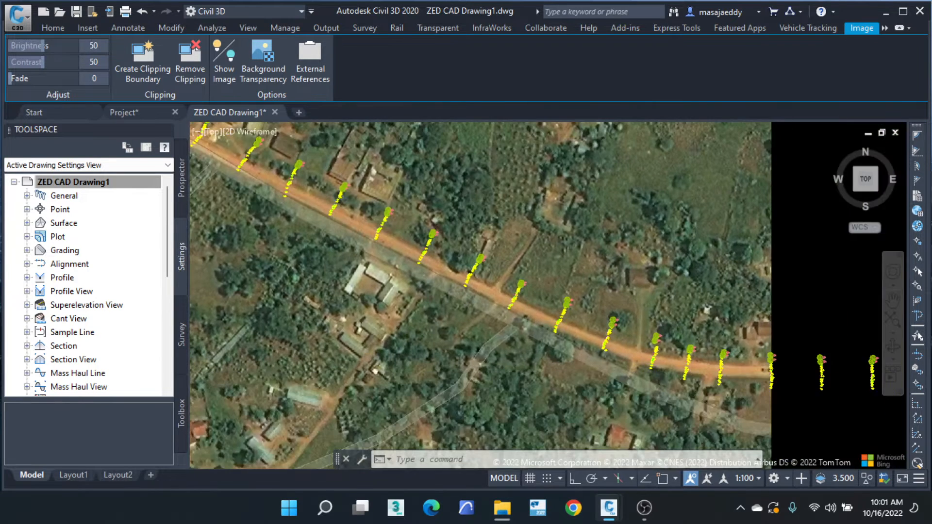
middle_click_drag(522, 349, 415, 282)
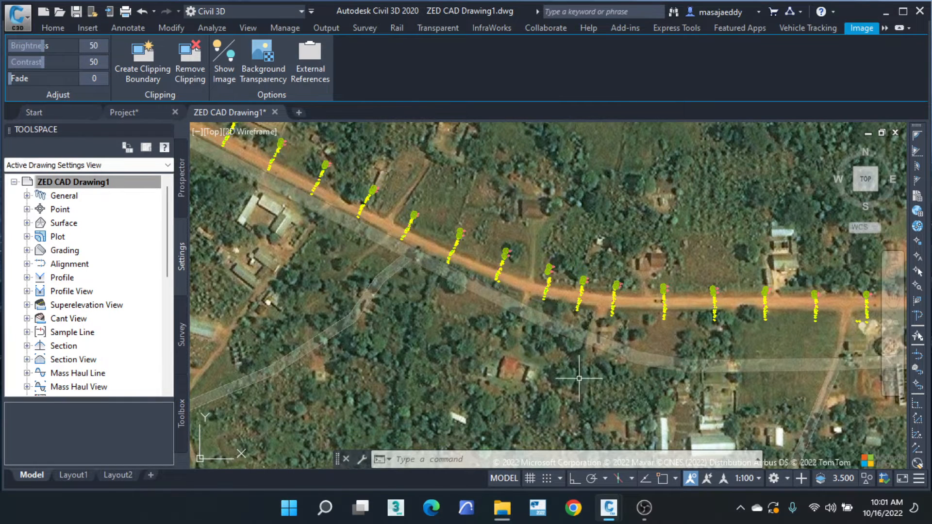
middle_click_drag(578, 384, 372, 256)
scroll(556, 258, "up", 2)
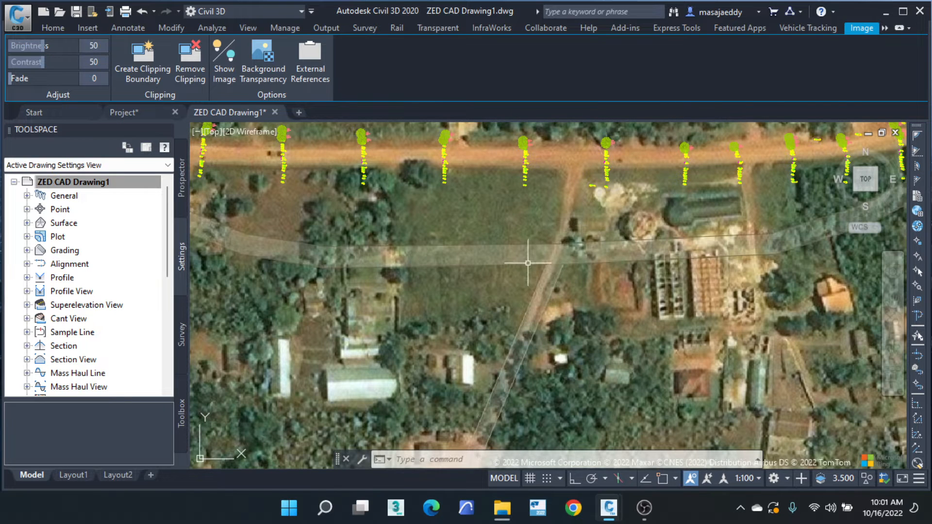
middle_click_drag(589, 230, 719, 230)
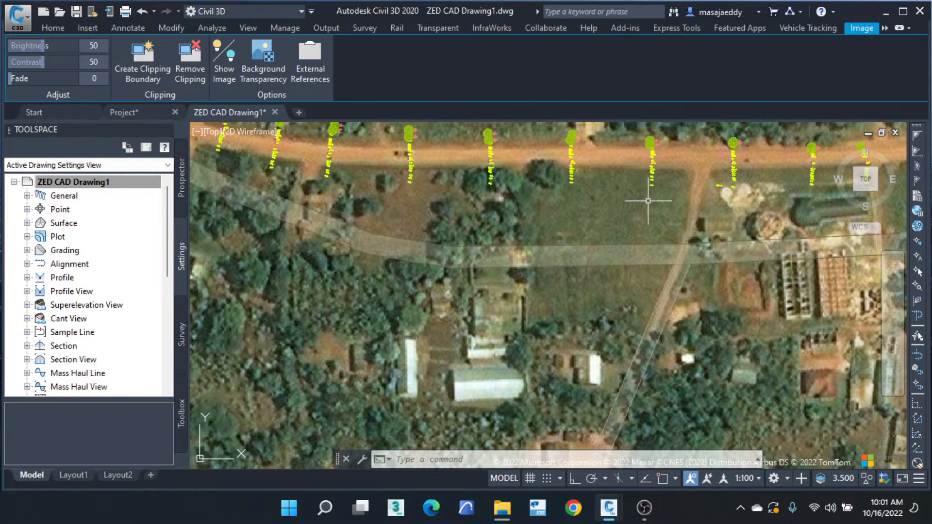
scroll(549, 228, "down", 4)
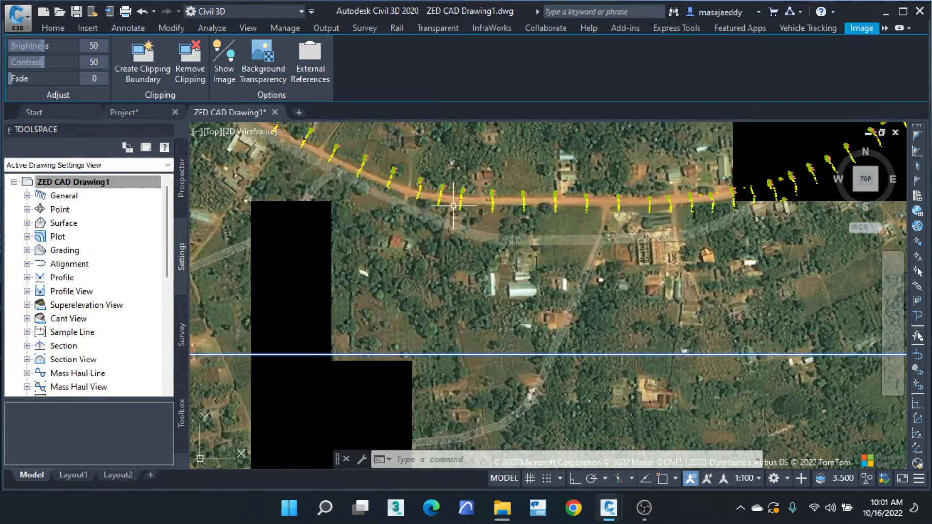
scroll(453, 206, "down", 2)
middle_click_drag(440, 214, 598, 229)
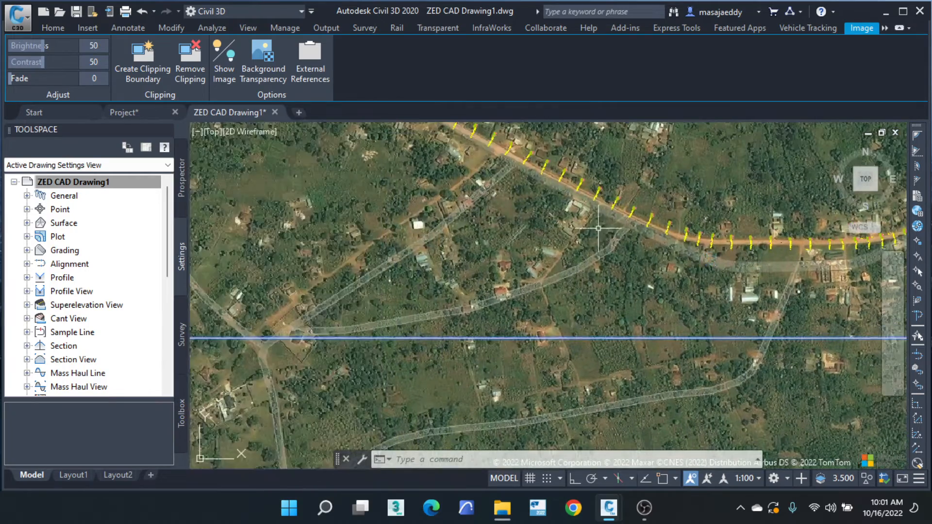
Inspect the A109 highway east of the town images, checking the hybrid map's road overlay against the imaged carriageway and side roads.
middle_click_drag(495, 176, 243, 196)
scroll(381, 197, "down", 2)
scroll(389, 199, "up", 2)
scroll(605, 273, "down", 2)
scroll(243, 197, "down", 4)
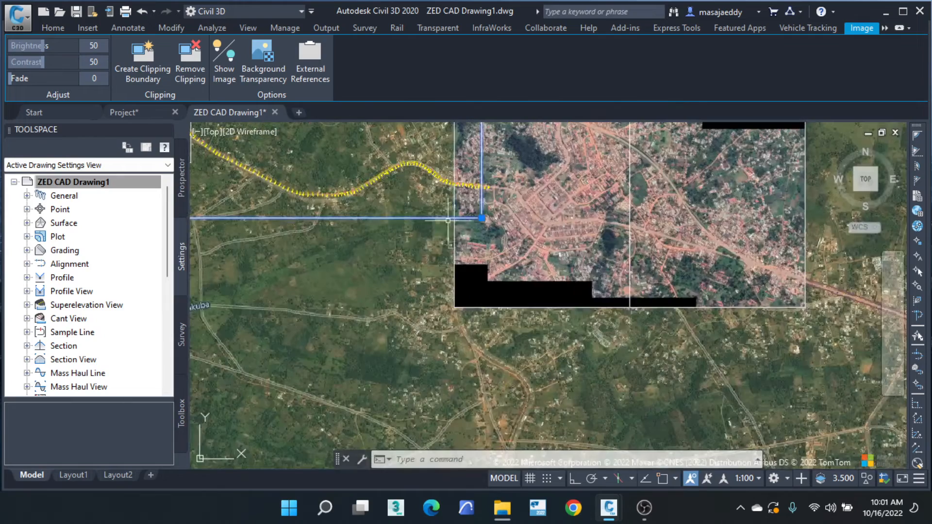
middle_click_drag(367, 250, 219, 220)
middle_click_drag(711, 295, 490, 259)
scroll(755, 294, "up", 8)
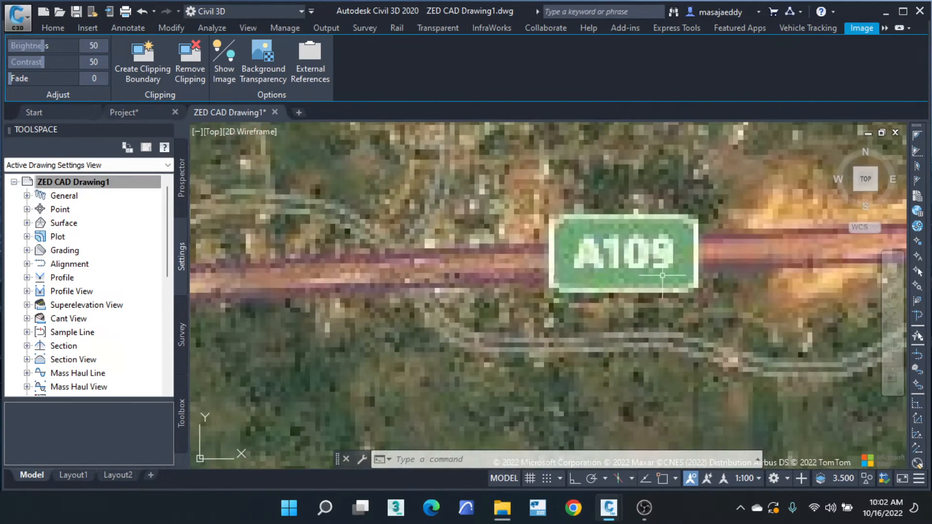
scroll(662, 276, "down", 8)
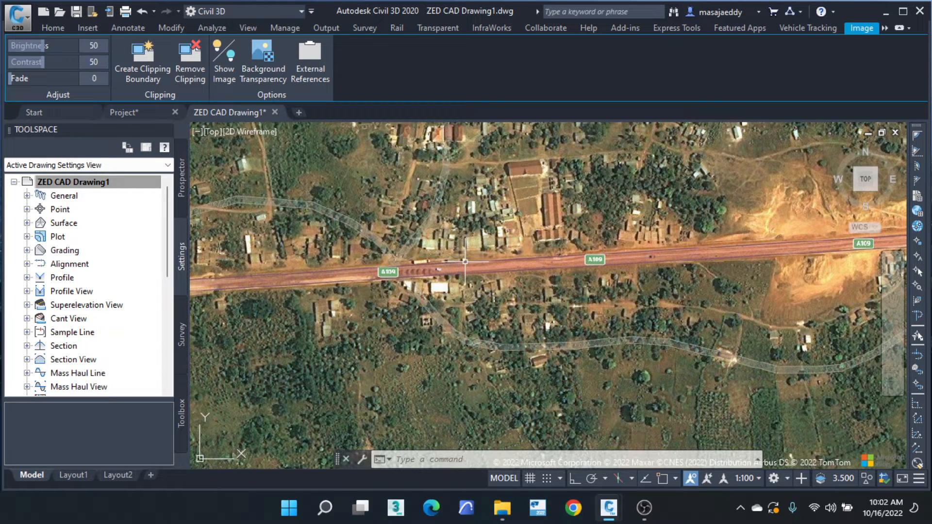
scroll(465, 261, "up", 5)
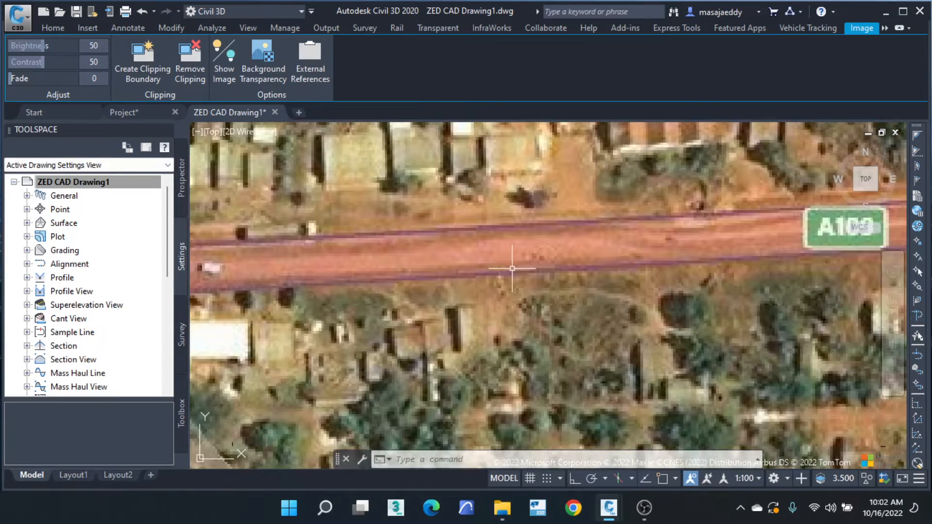
scroll(512, 267, "down", 4)
scroll(480, 250, "down", 3)
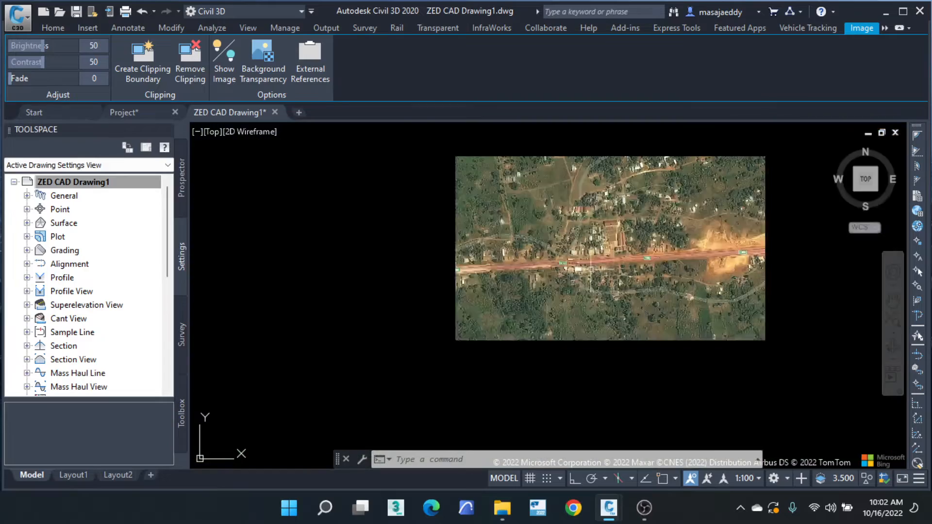
scroll(543, 256, "up", 3)
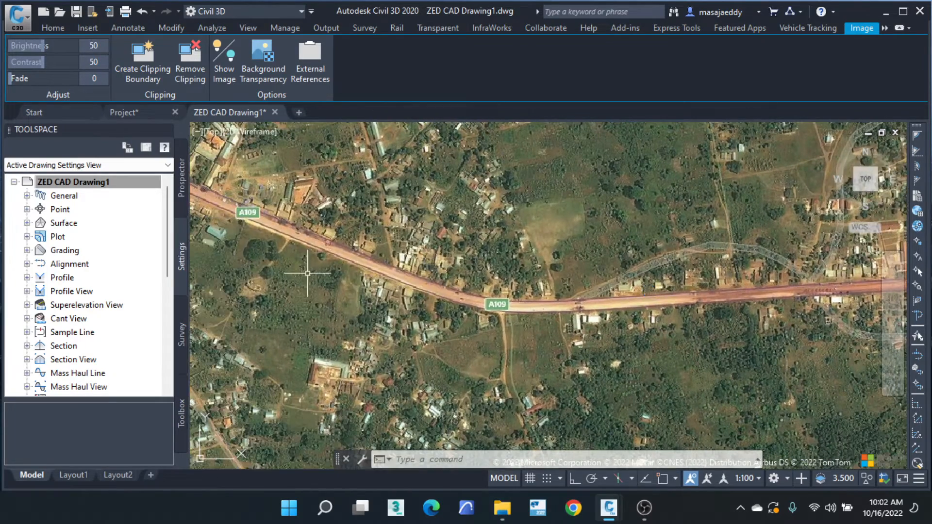
Follow the A109 highway westward on the hybrid map to the edge of the inserted town images and check its continuation.
middle_click_drag(304, 272, 541, 306)
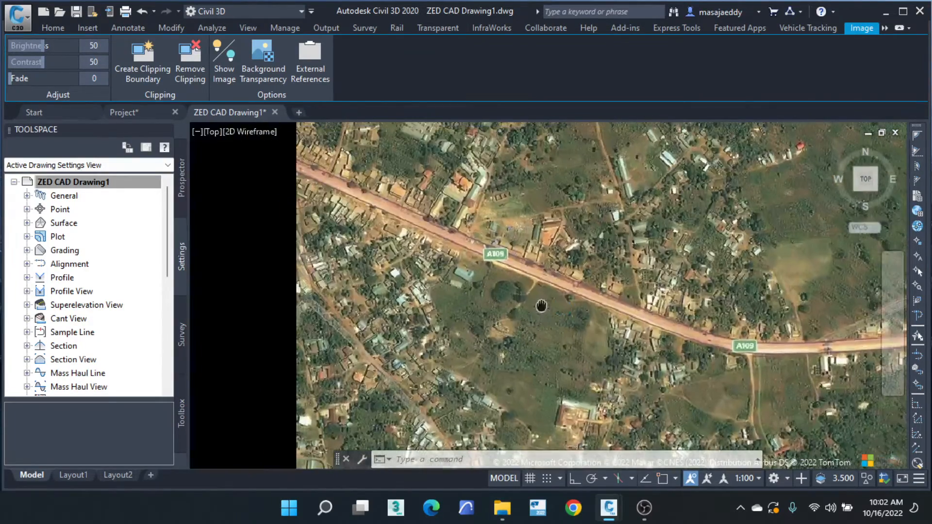
scroll(278, 187, "up", 2)
middle_click_drag(278, 187, 554, 301)
scroll(500, 296, "down", 3)
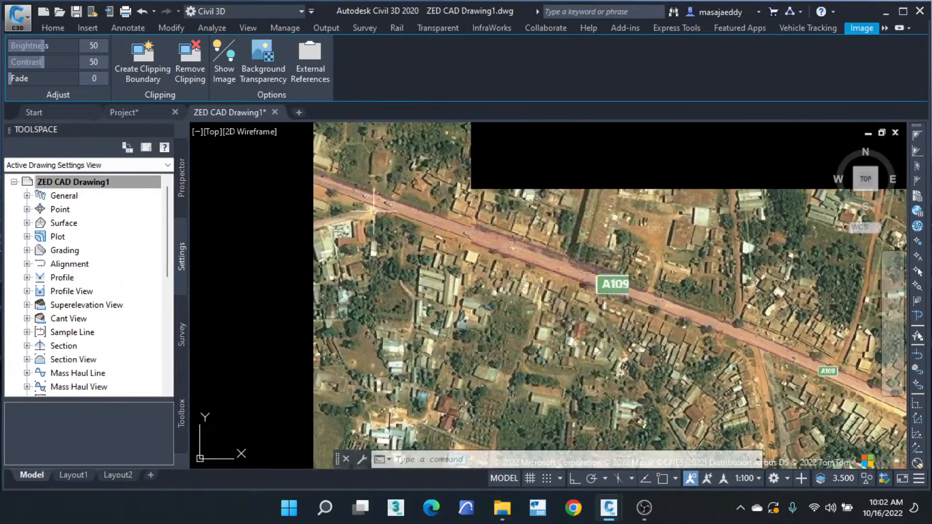
middle_click_drag(372, 213, 586, 371)
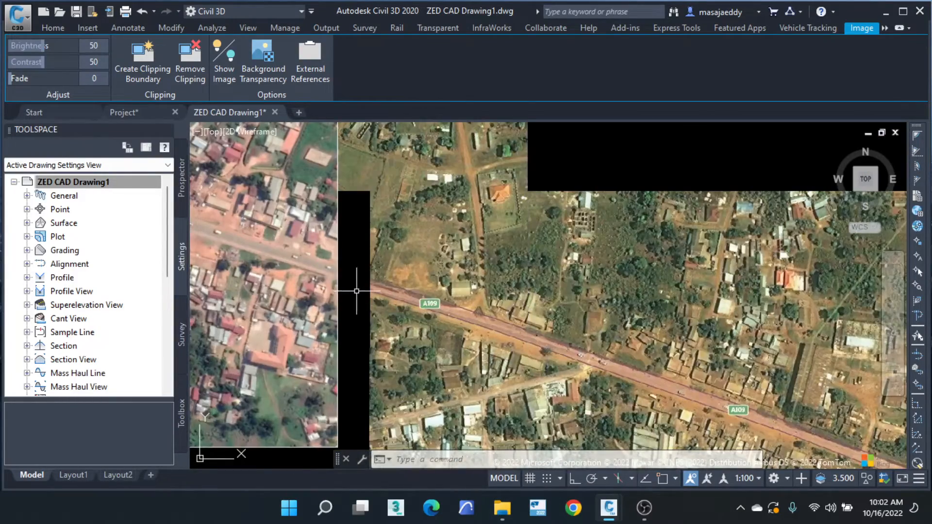
middle_click_drag(245, 248, 556, 310)
middle_click_drag(336, 249, 738, 325)
Compare the hybrid map's side roads with the survey points around the hidden wide image's frame, ending with an overview of the route.
scroll(626, 298, "down", 6)
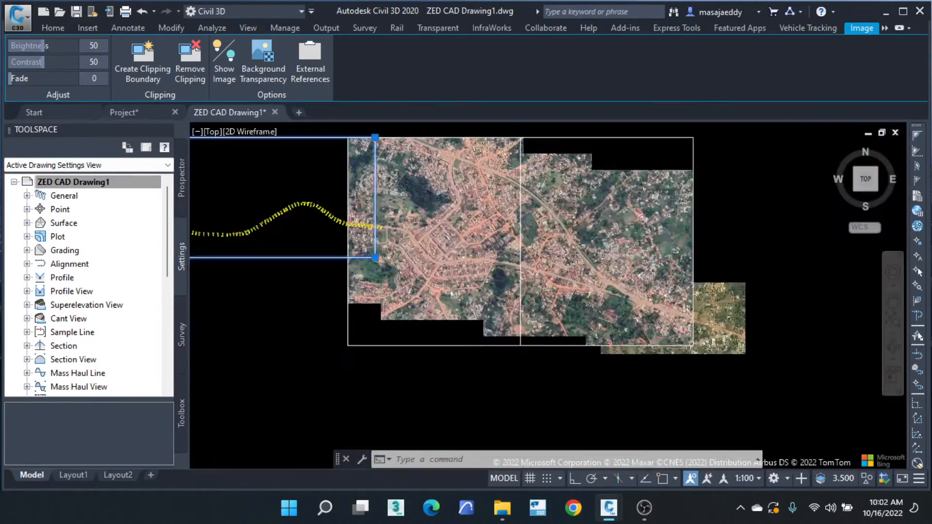
scroll(309, 223, "up", 4)
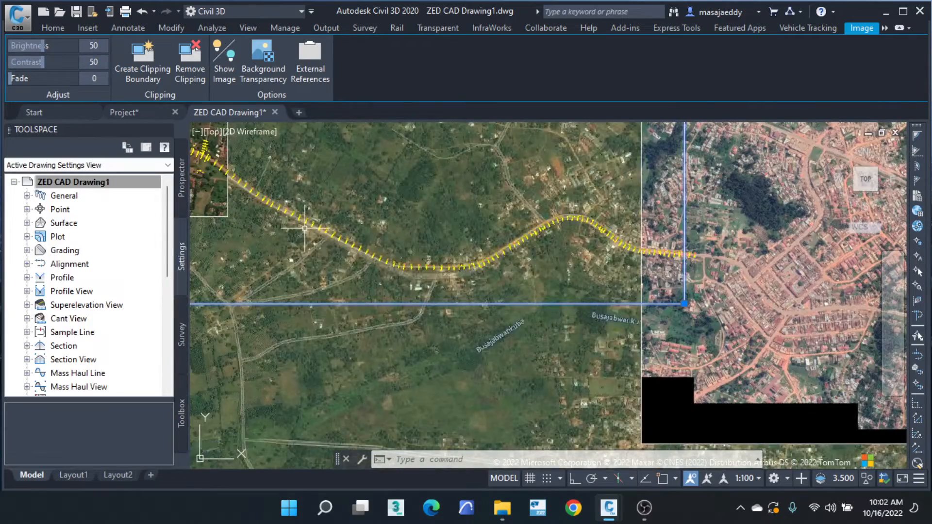
scroll(305, 228, "up", 4)
middle_click_drag(411, 268, 328, 139)
middle_click_drag(820, 314, 545, 246)
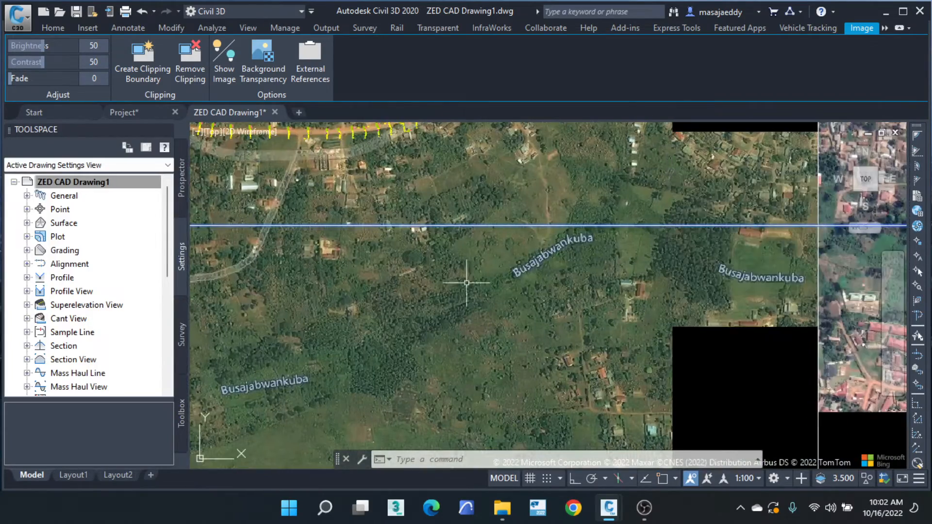
middle_click_drag(306, 319, 608, 293)
middle_click_drag(391, 312, 545, 421)
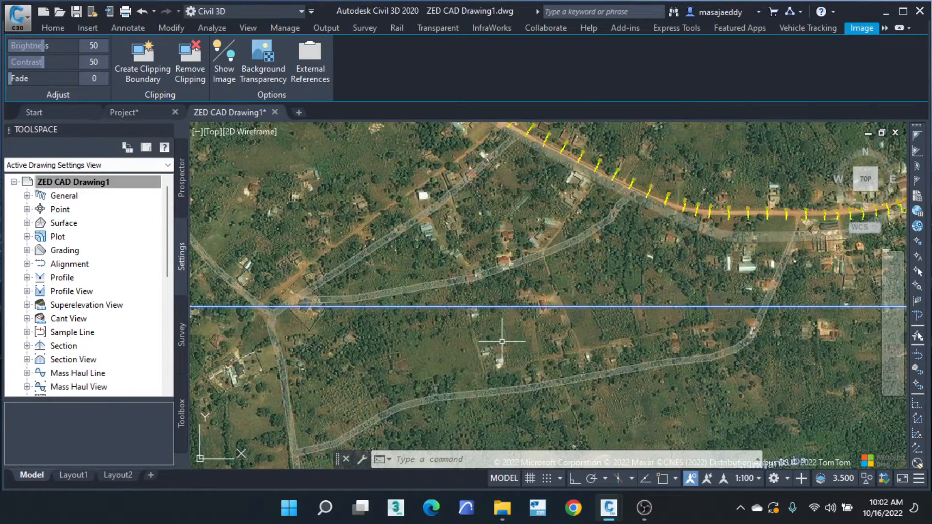
scroll(495, 330, "down", 5)
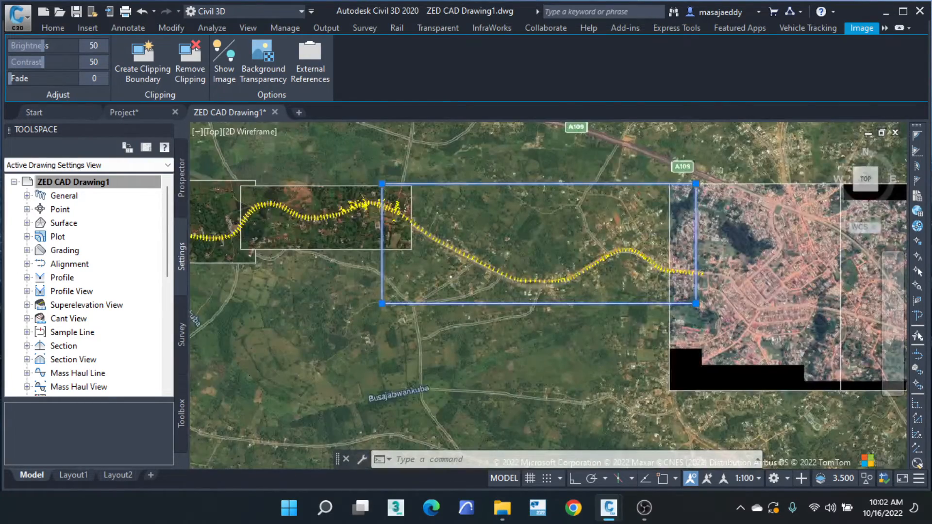
scroll(568, 335, "down", 2)
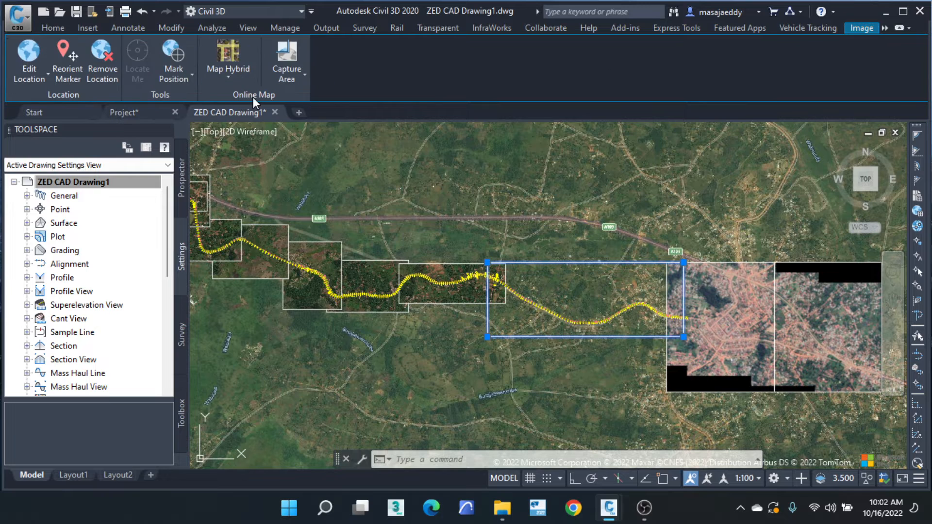
Turn the online map off and bring the western end of the survey route into view.
left_click(229, 75)
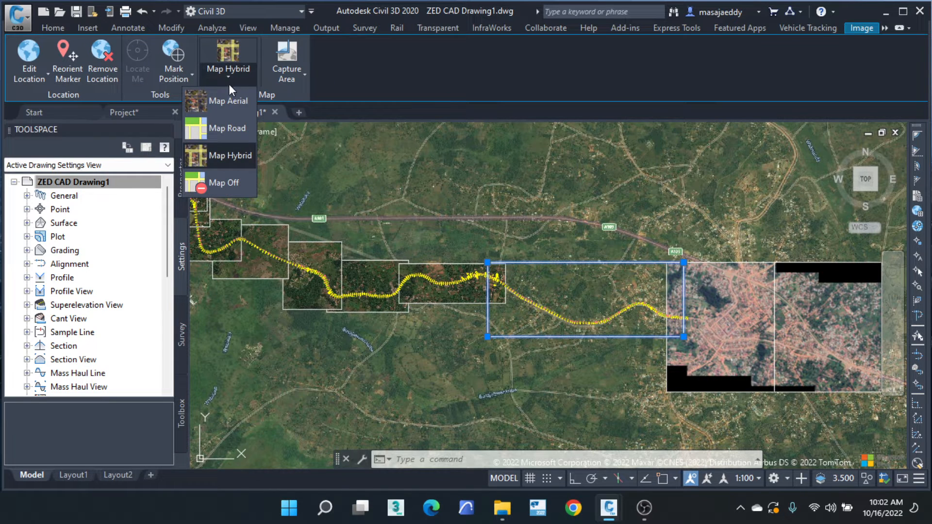
left_click(221, 182)
scroll(608, 275, "down", 3)
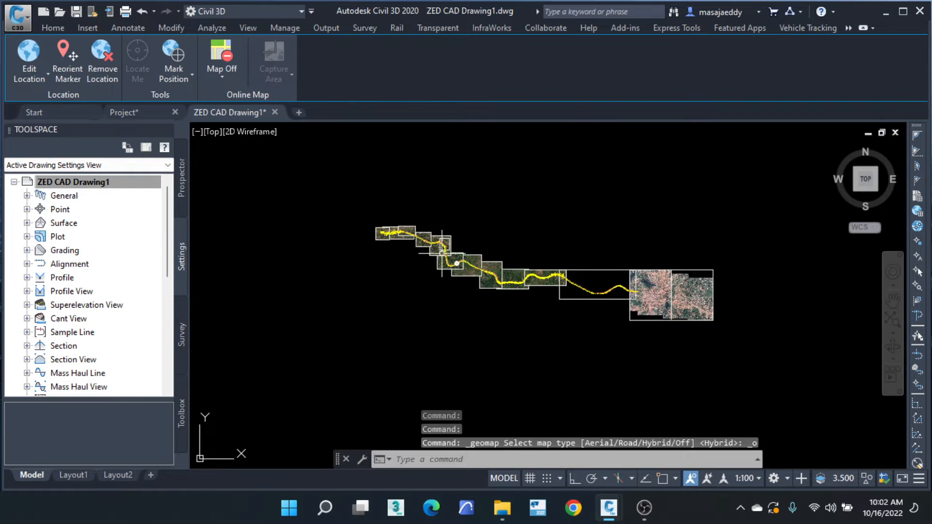
scroll(442, 251, "up", 5)
scroll(632, 198, "down", 1)
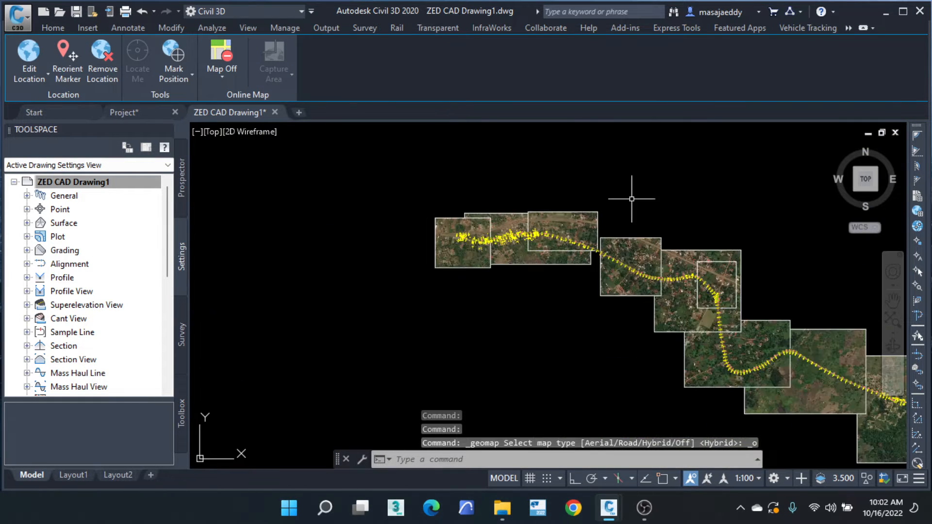
Select the three overlapping images at the route's western end and hide them.
scroll(632, 198, "up", 3)
left_click(778, 191)
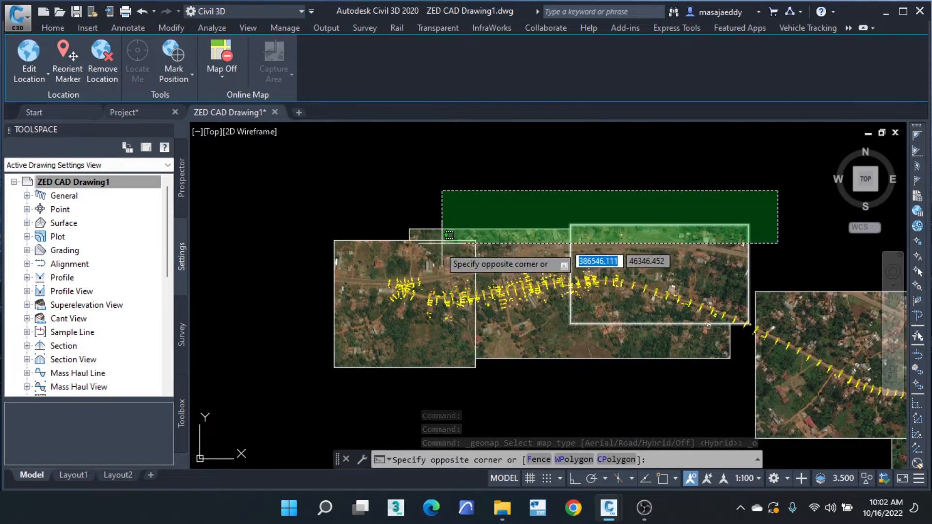
left_click(449, 235)
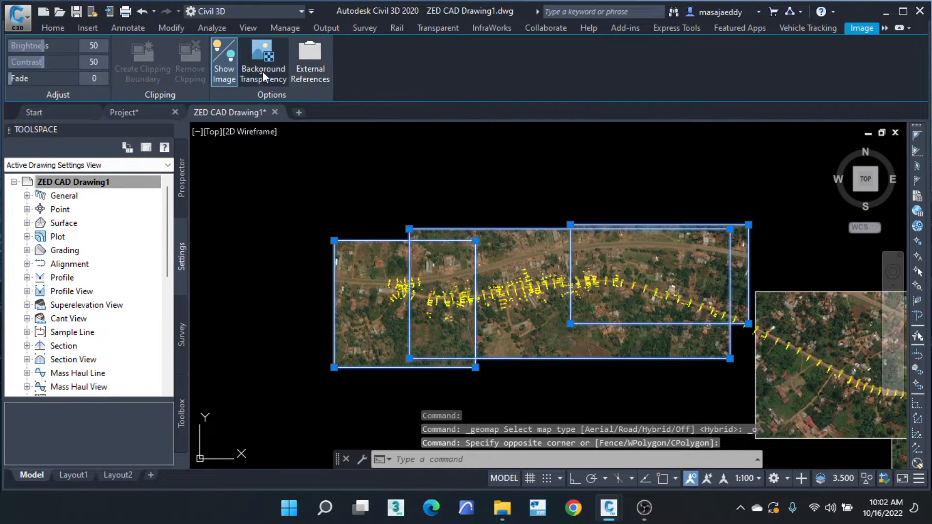
left_click(227, 68)
Add the next images along the route to the selection, extend it to all images with Select Similar, and hide them.
scroll(499, 214, "down", 5)
scroll(578, 254, "up", 4)
left_click(655, 156)
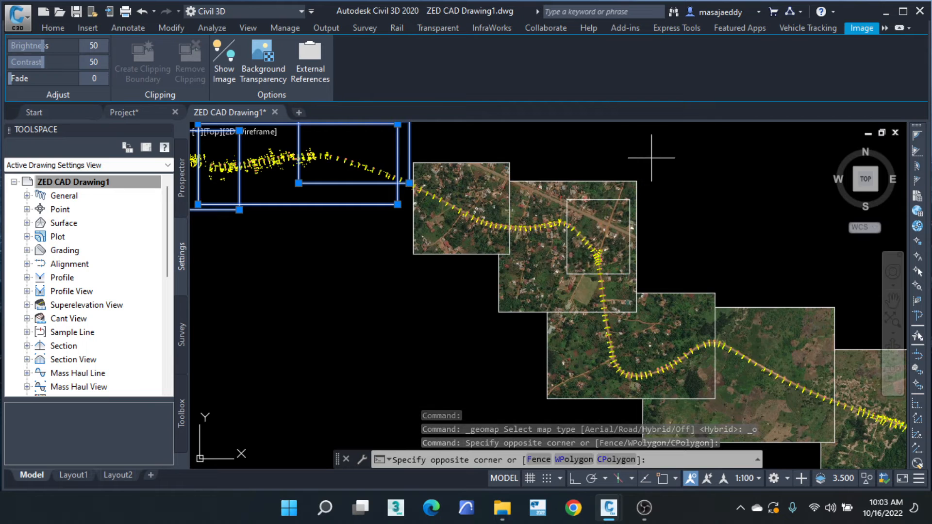
left_click(412, 196)
scroll(413, 155, "down", 5)
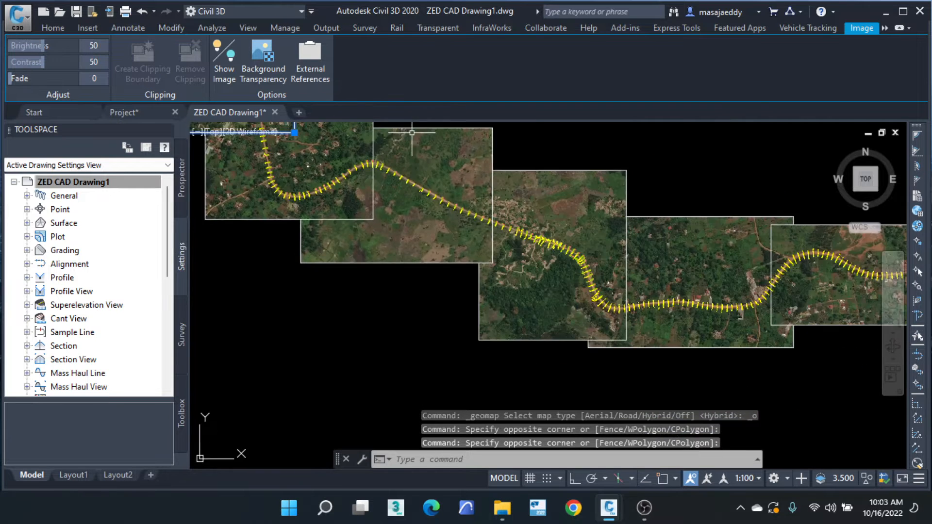
right_click(392, 155)
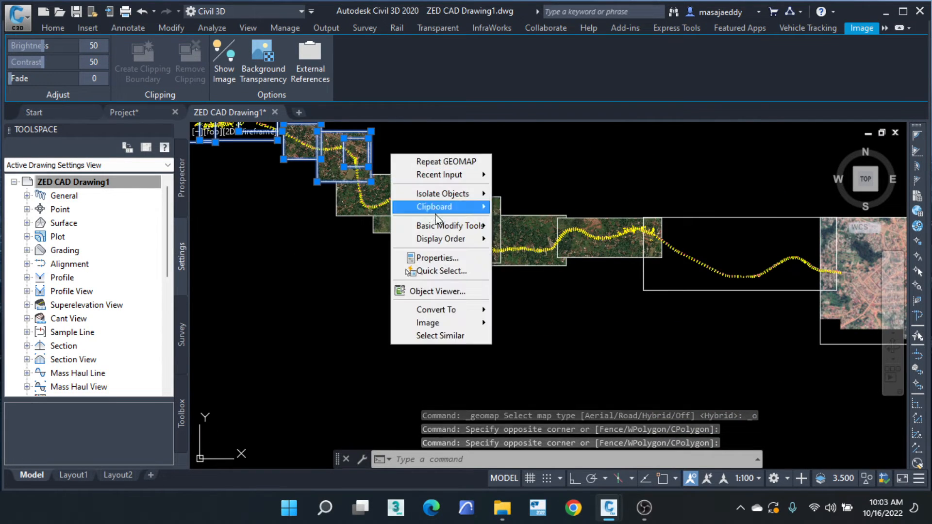
left_click(444, 336)
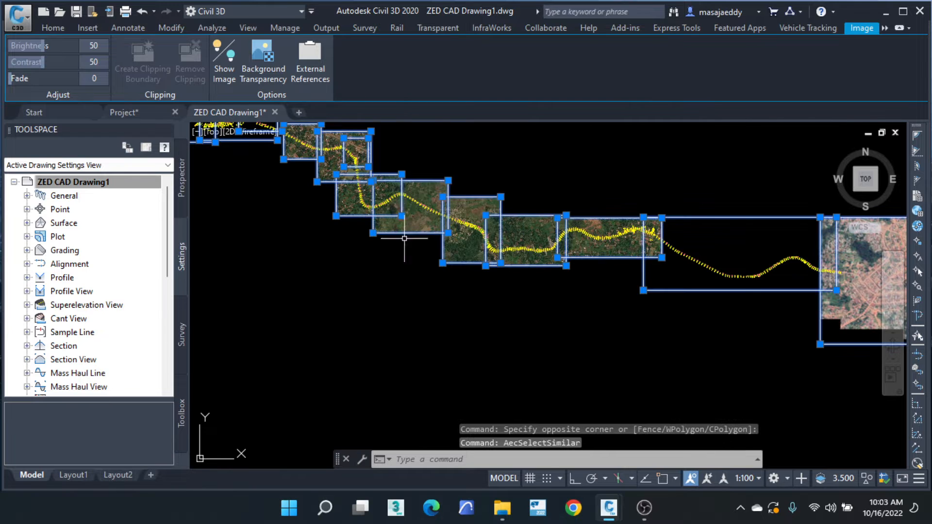
scroll(404, 238, "down", 4)
left_click(222, 64)
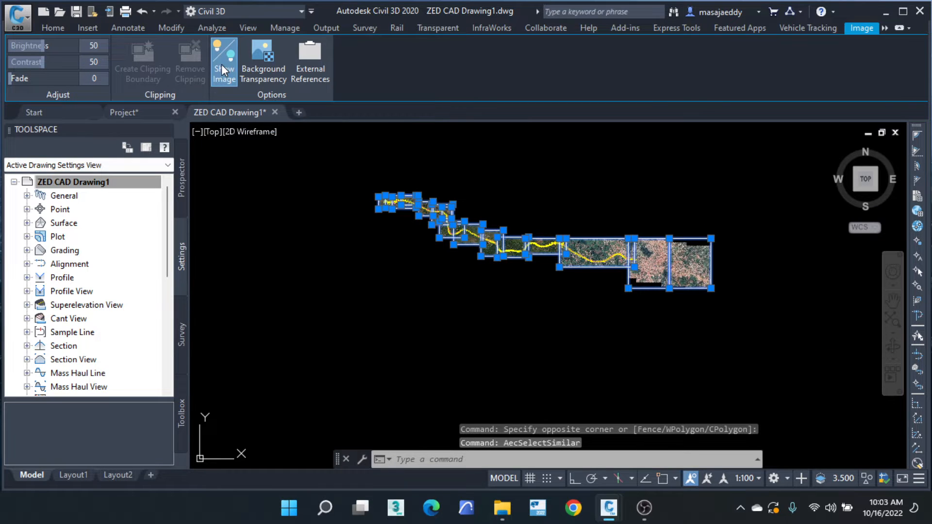
Erase all the selected images and agree to detach each one from the drawing, leaving the survey points.
left_click(730, 202)
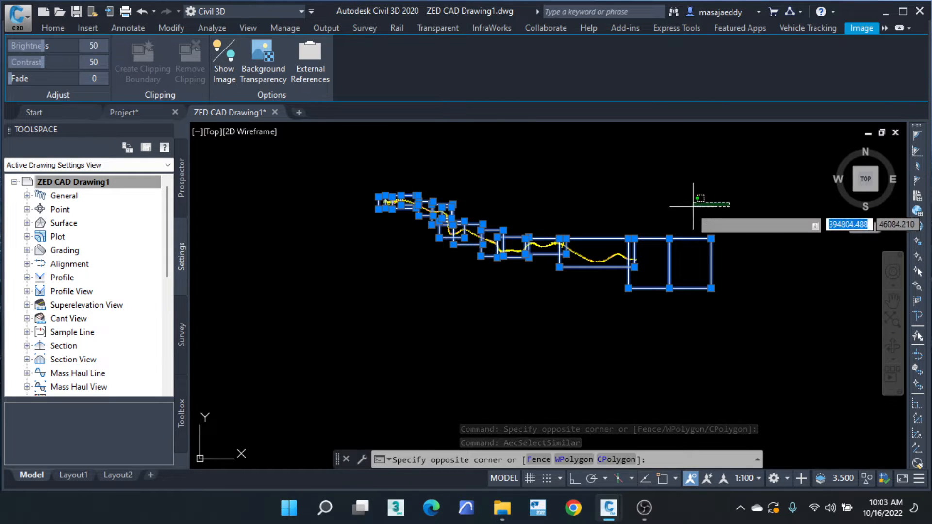
left_click(692, 205)
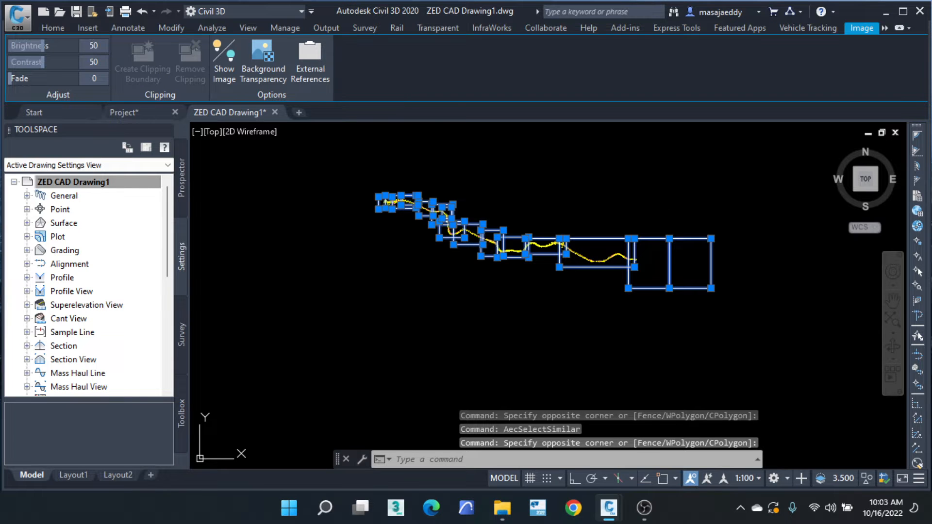
key("Delete")
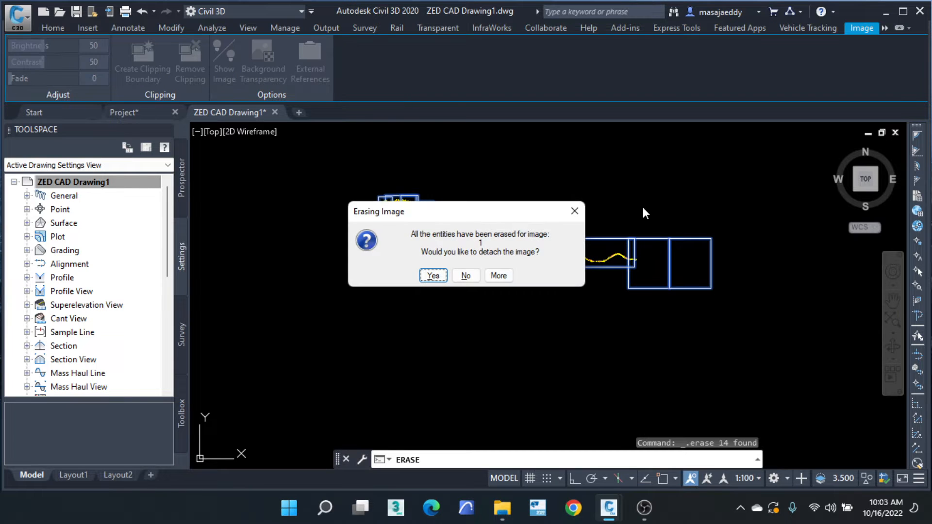
left_click(435, 274)
left_click(435, 275)
left_click(435, 275)
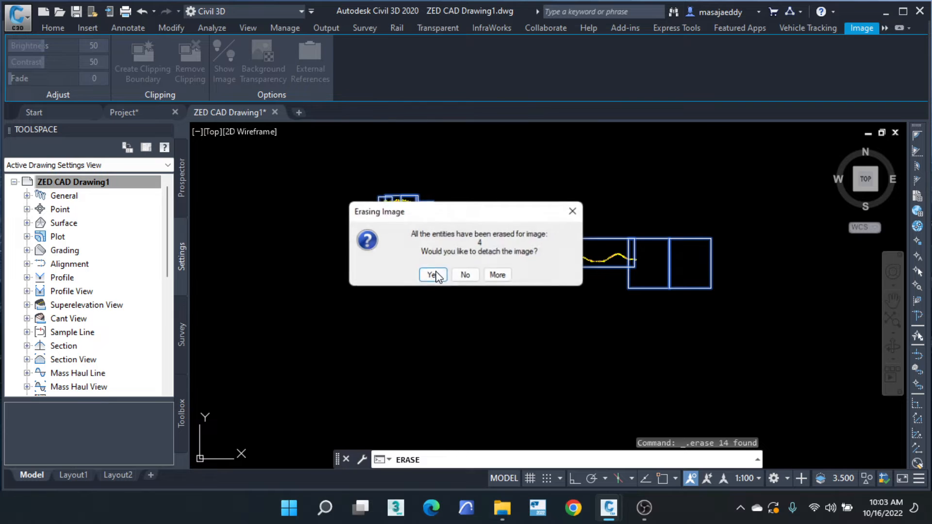
left_click(435, 275)
left_click(435, 275)
left_click(435, 275)
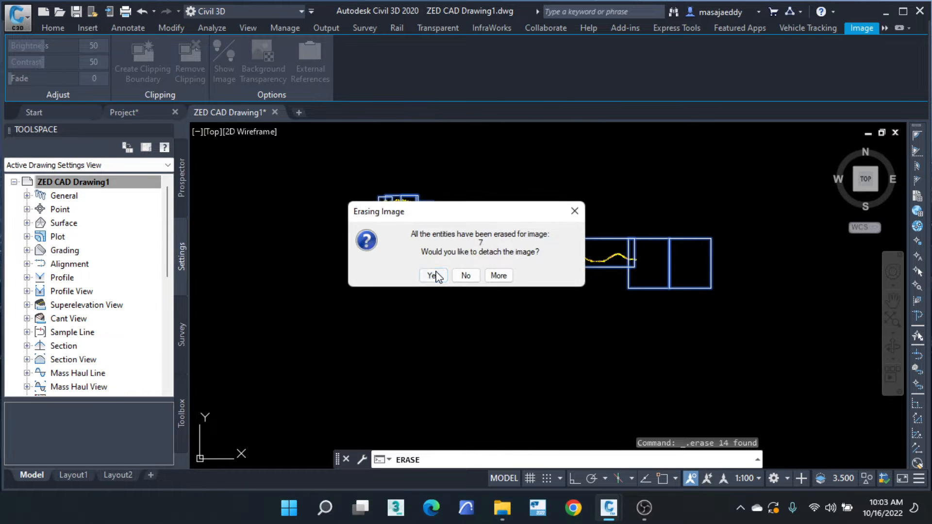
left_click(435, 275)
left_click(435, 275)
left_click(435, 275)
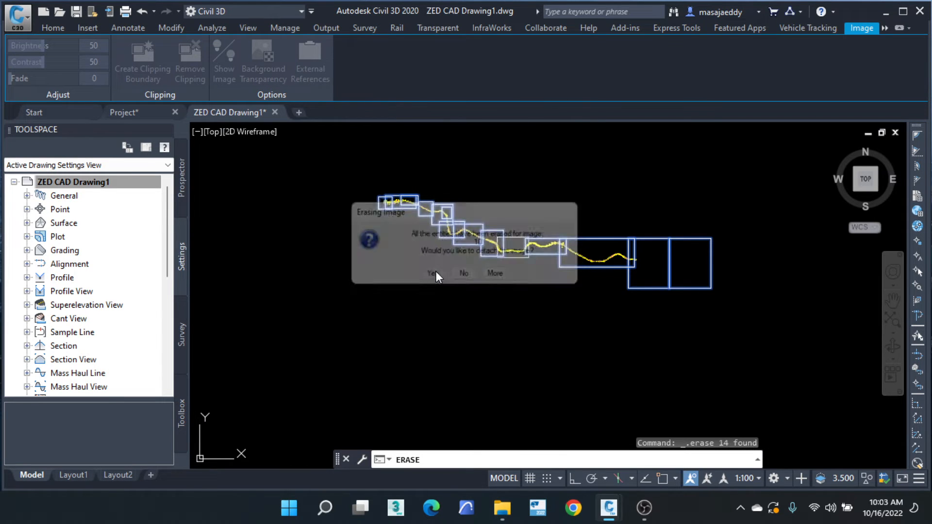
left_click(435, 275)
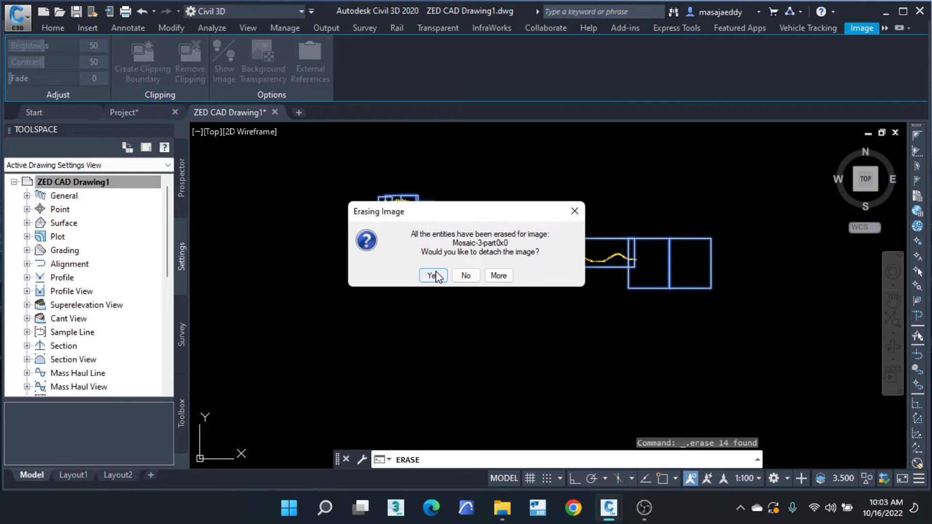
left_click(436, 274)
left_click(435, 274)
left_click(436, 275)
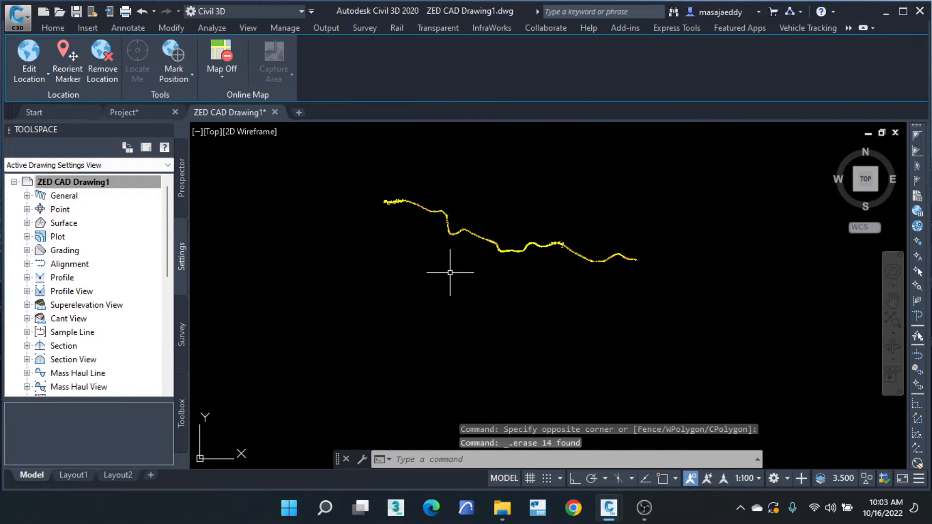
Examine the remaining survey points at the western end of the route, including the cluster beyond the first cross-section rows.
scroll(431, 257, "up", 5)
middle_click_drag(391, 202, 359, 270)
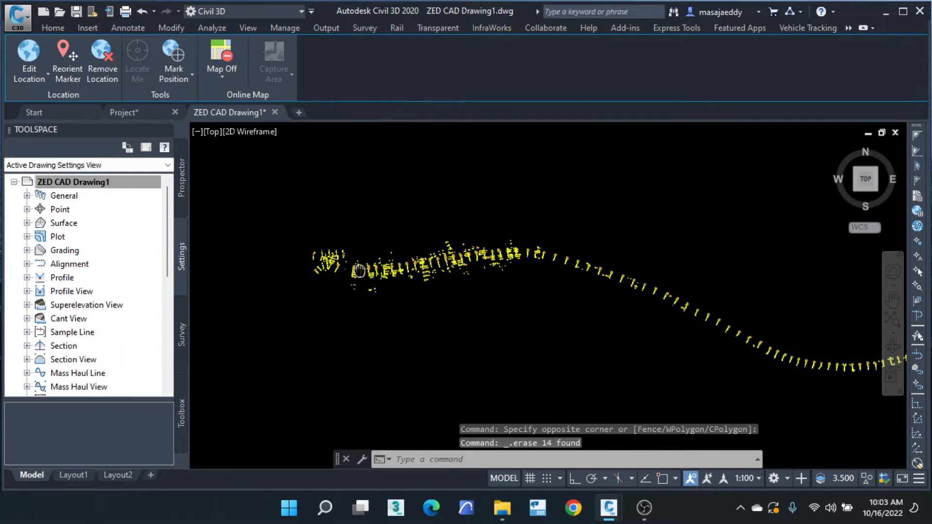
scroll(364, 289, "up", 6)
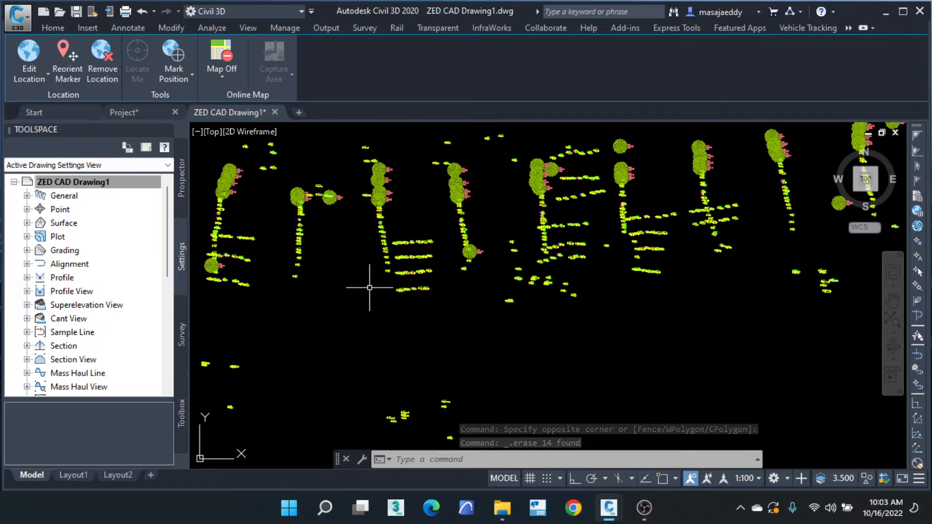
middle_click_drag(381, 290, 470, 292)
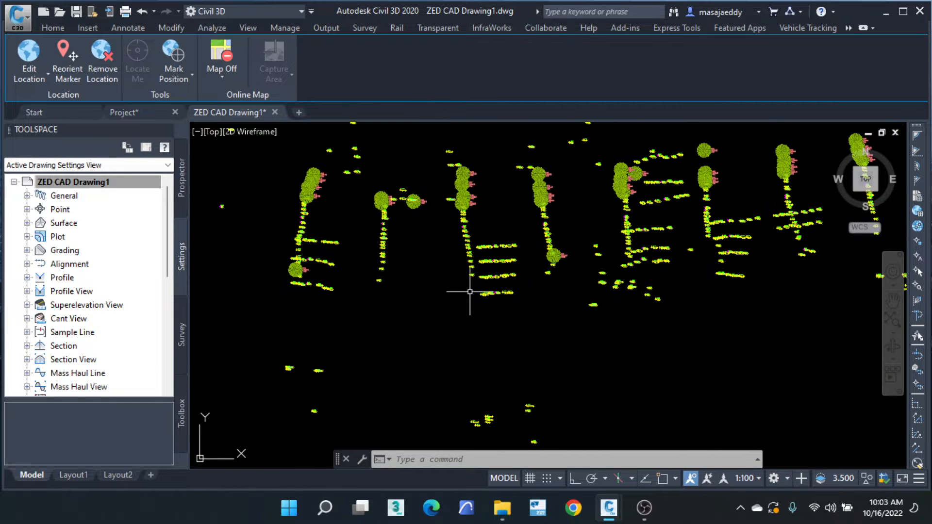
middle_click_drag(453, 246, 406, 235)
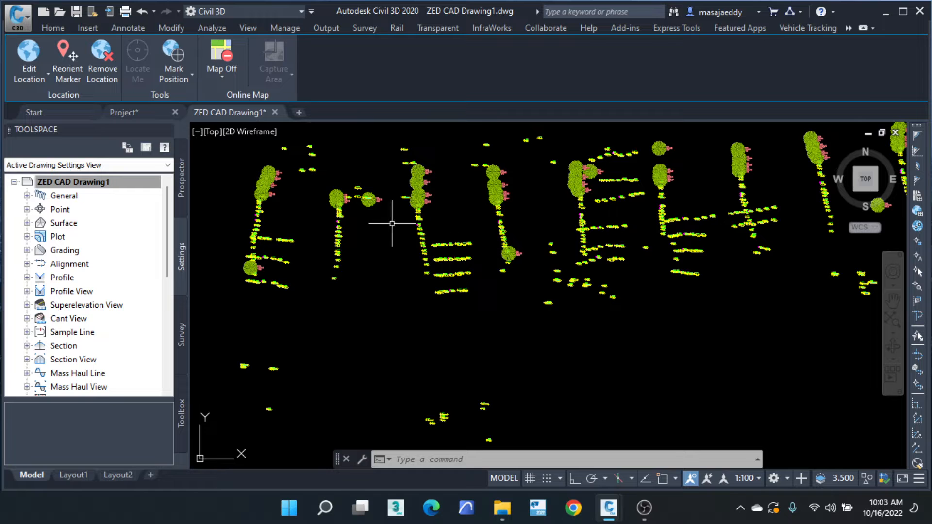
left_click(52, 28)
middle_click_drag(260, 266, 458, 264)
mouse_move(383, 200)
middle_mouse_down()
mouse_move(481, 248)
mouse_move(614, 285)
middle_mouse_up()
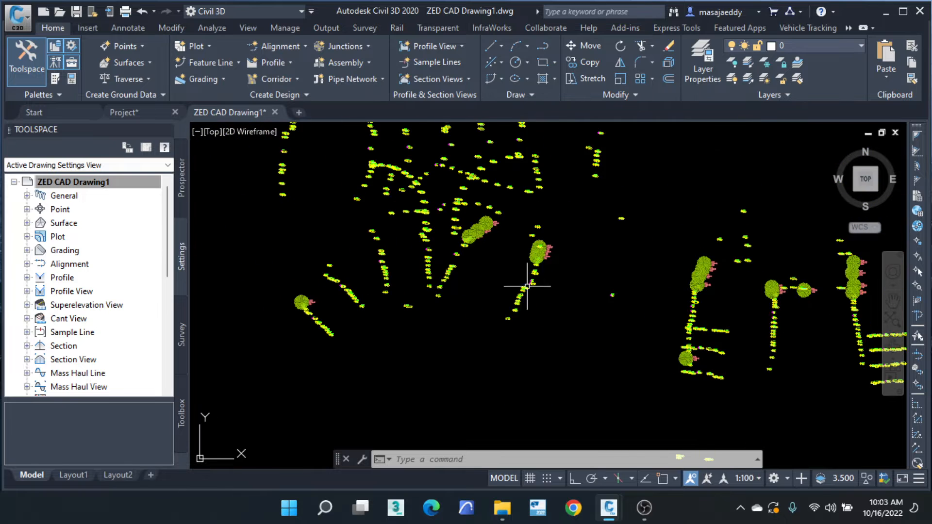
scroll(462, 270, "down", 2)
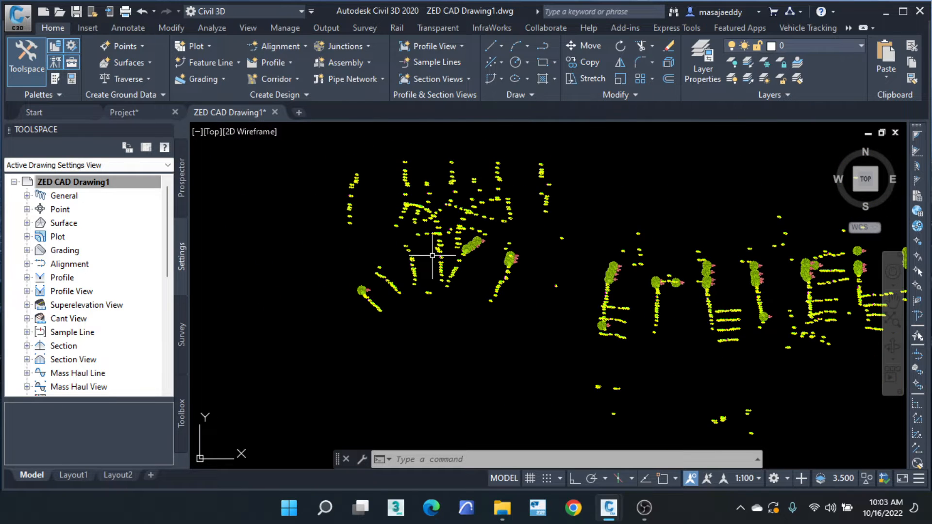
Review the surface type, layer and default properties offered by Create Surface, and close it without creating a surface.
left_click(141, 60)
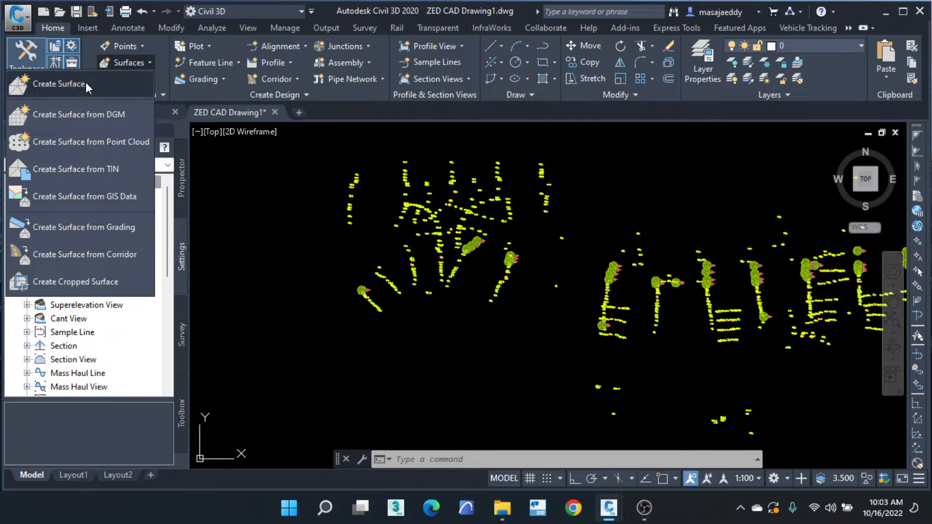
left_click(65, 84)
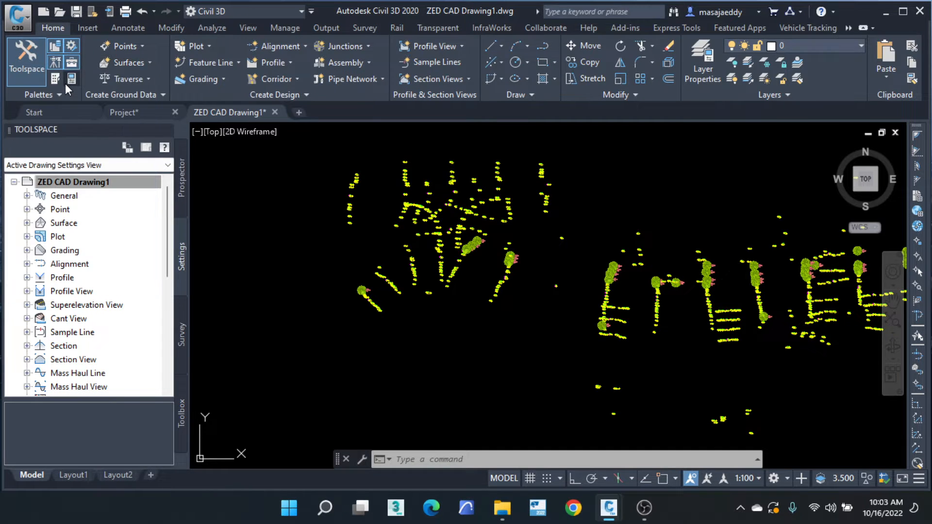
left_click_drag(472, 192, 399, 108)
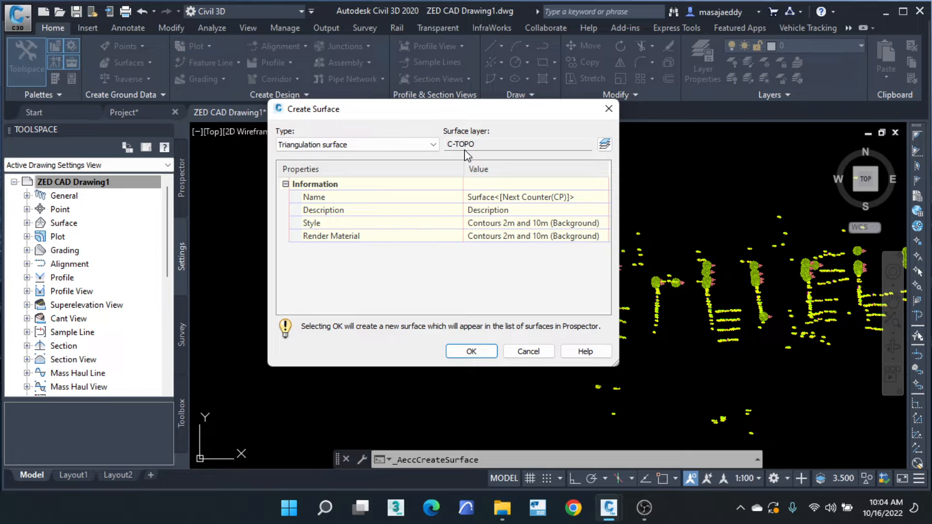
left_click_drag(423, 115, 450, 72)
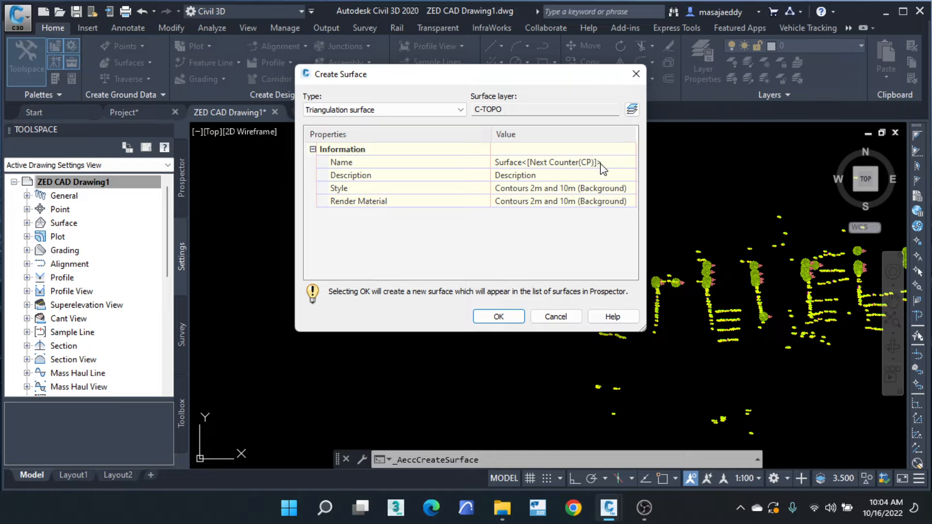
left_click(636, 73)
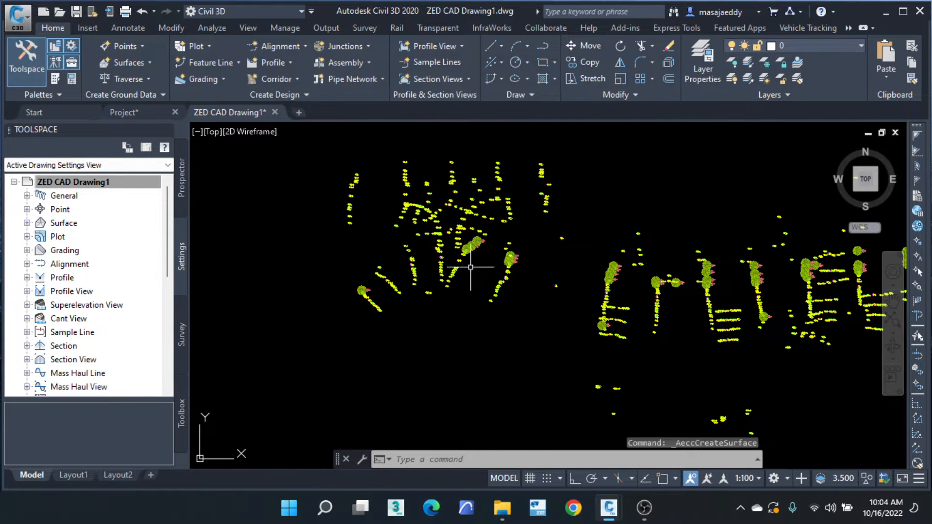
scroll(362, 235, "down", 5)
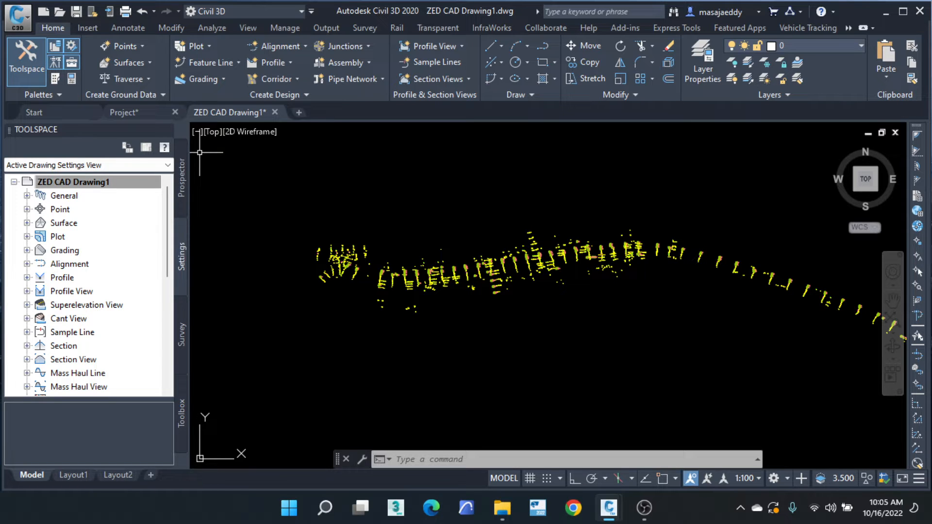
Inspect the available surface types in Create Surface with Triangulation surface kept, and dismiss the dialog.
left_click(138, 63)
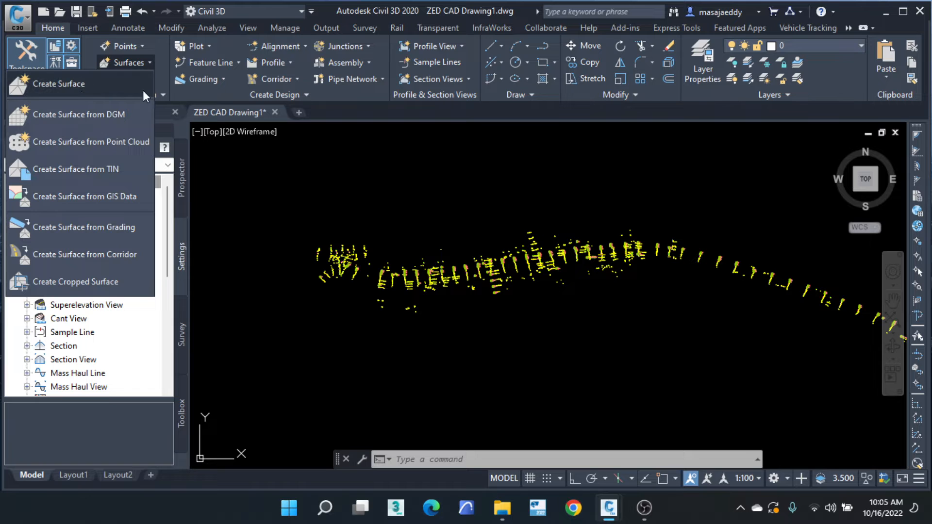
left_click(71, 91)
left_click_drag(373, 80, 320, 80)
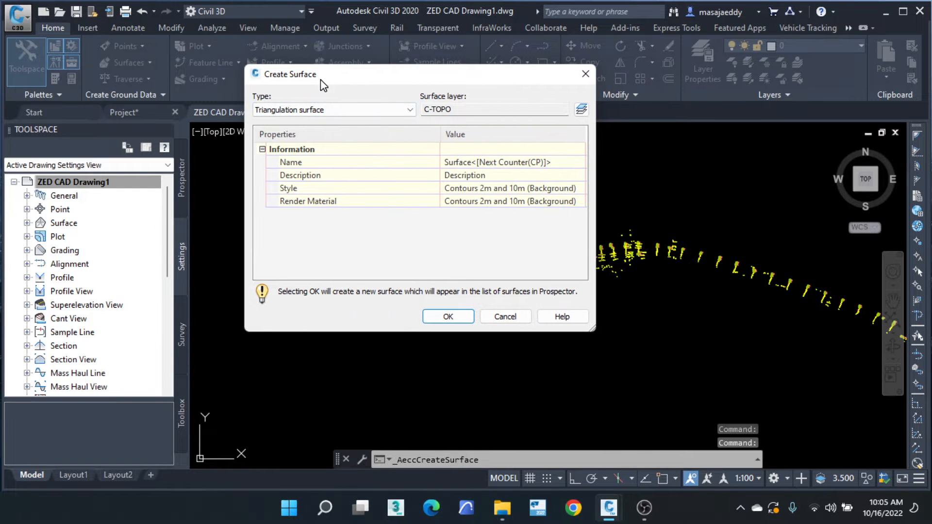
left_click(311, 110)
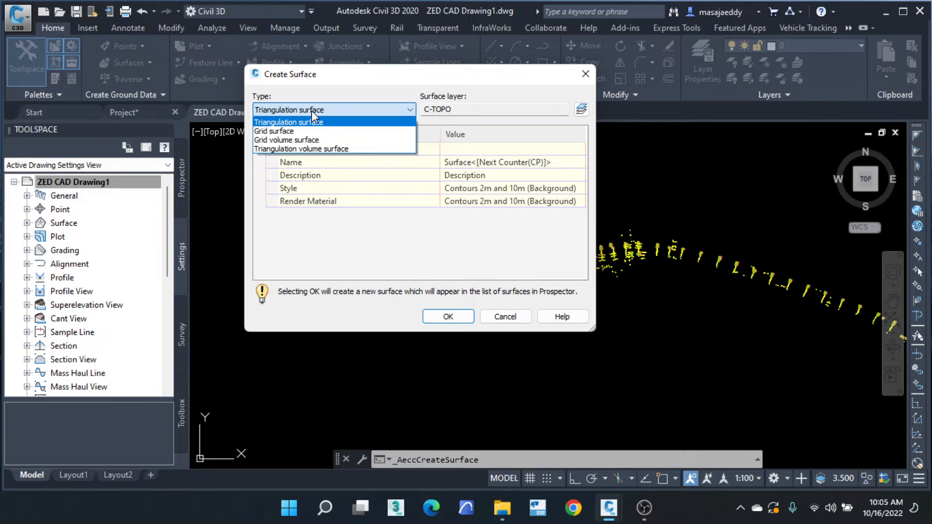
left_click(312, 111)
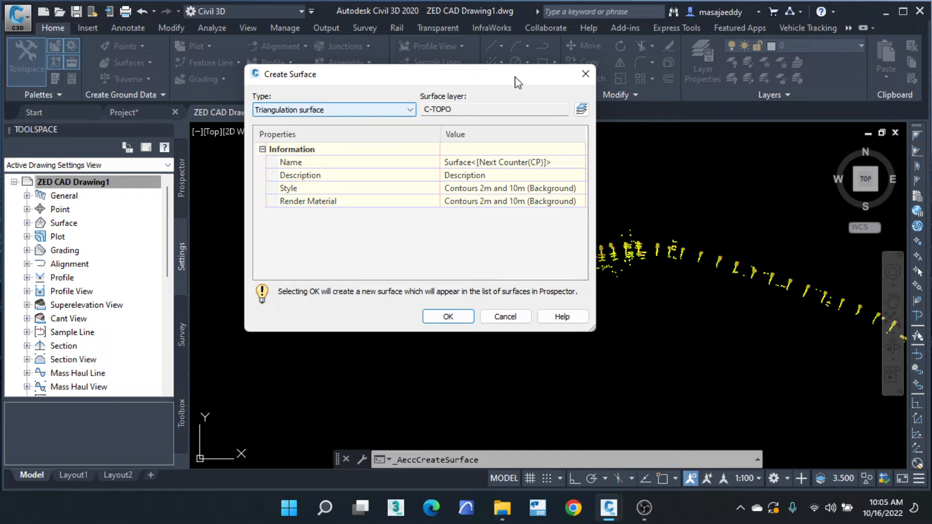
left_click(586, 75)
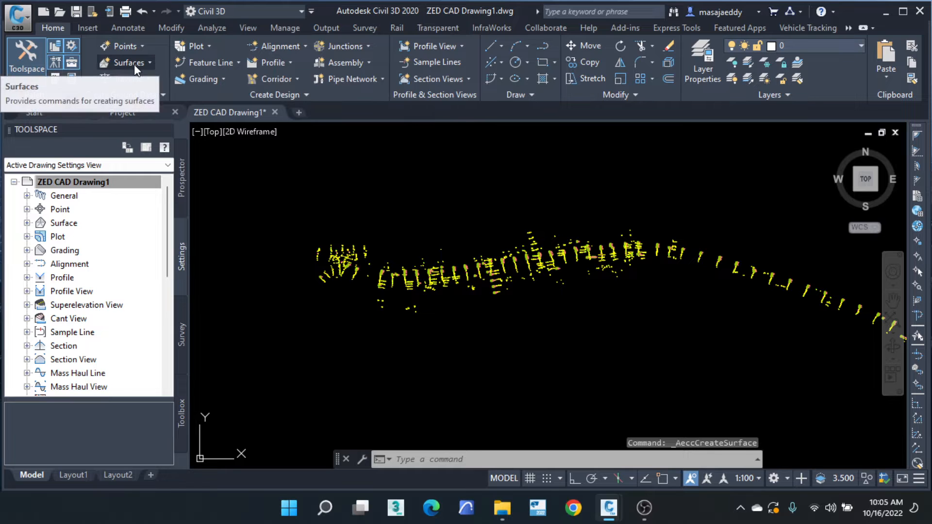
Open Create Surface from the Surfaces collection in Prospector and close the dialog without creating anything.
left_click(179, 186)
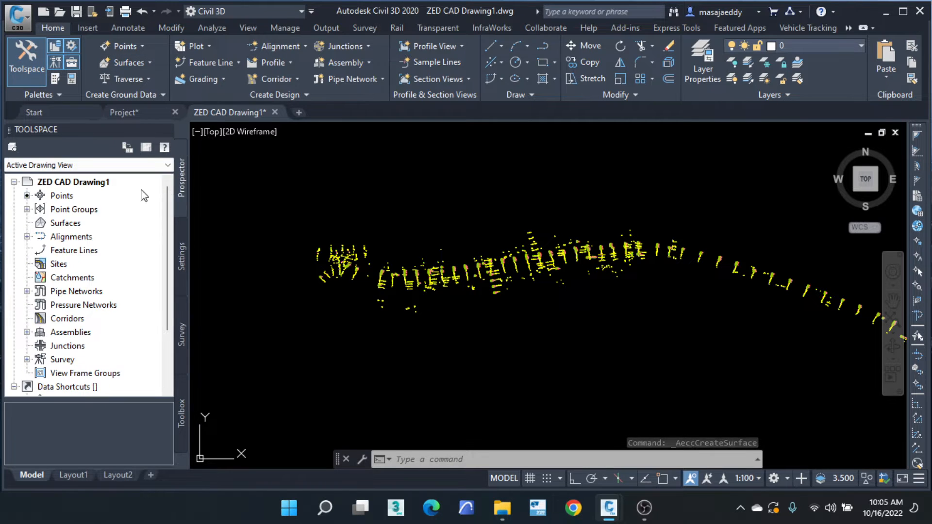
left_click(67, 225)
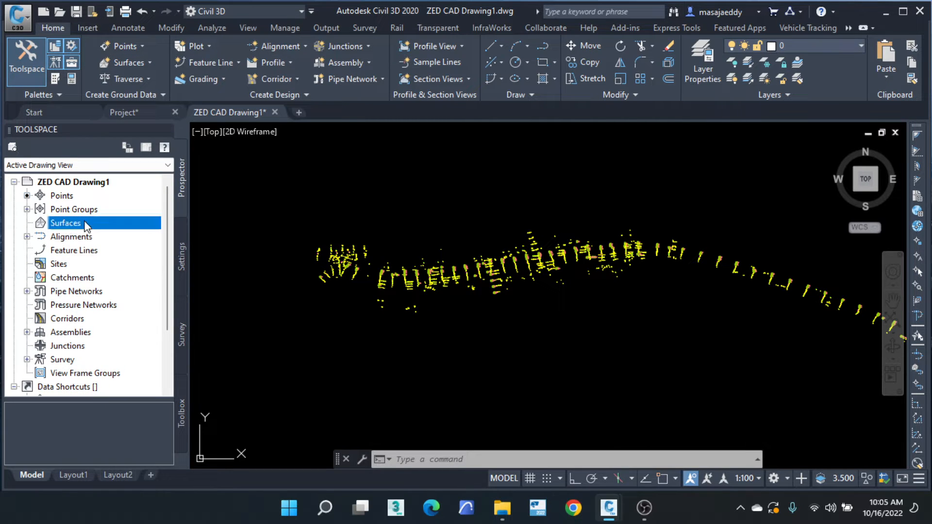
right_click(69, 223)
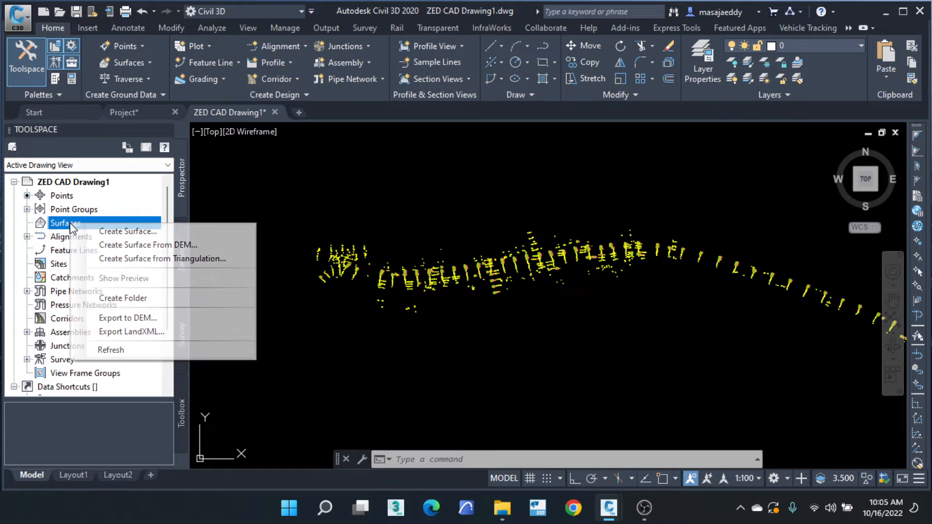
left_click(151, 236)
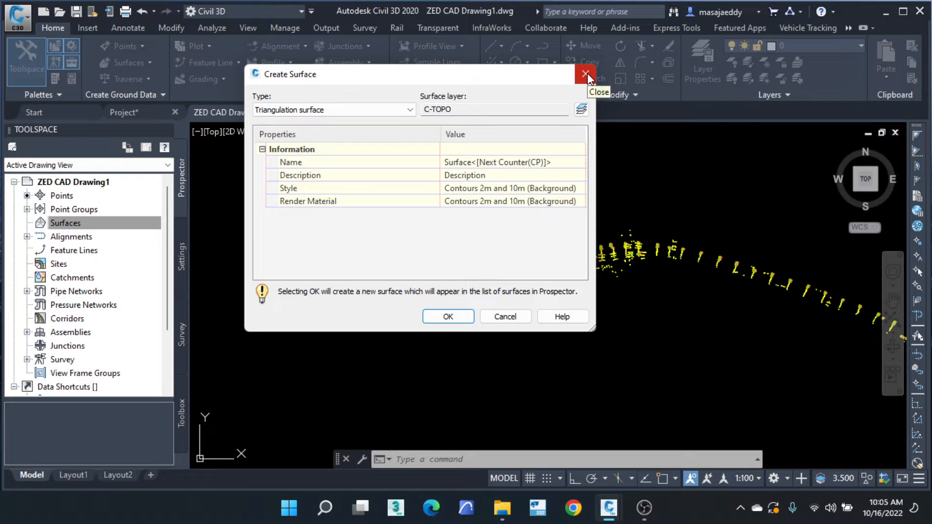
left_click(586, 76)
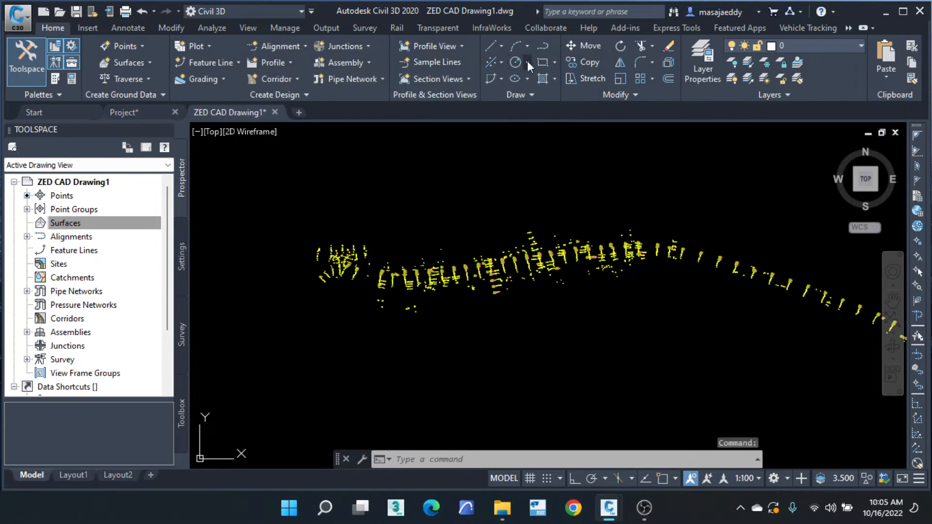
Show the classic menu bar, inspect its surface creation commands, and hide the menu bar again.
left_click(303, 12)
left_click(303, 13)
left_click(312, 11)
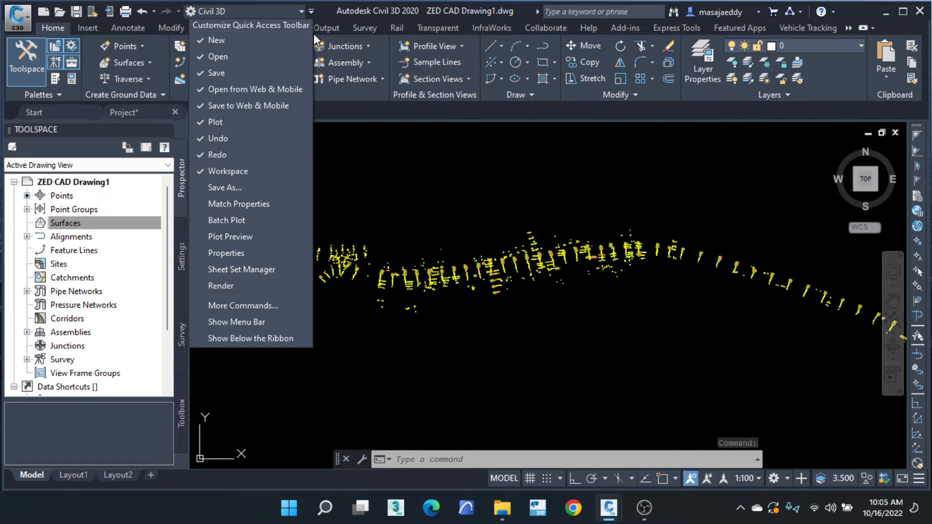
left_click(243, 320)
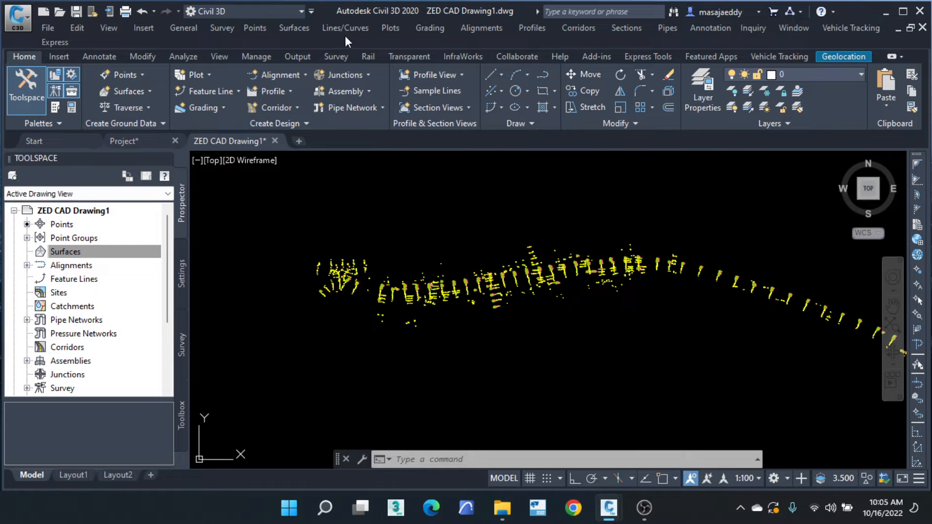
left_click(291, 28)
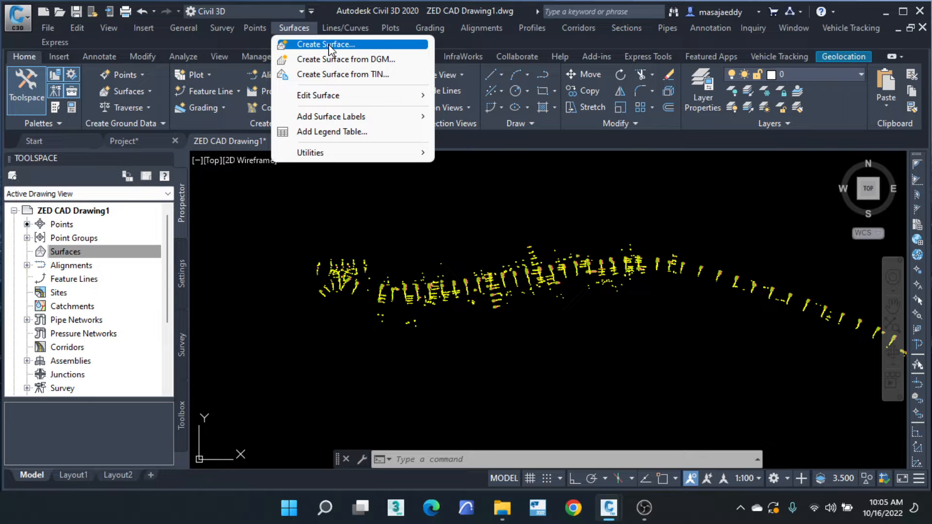
left_click(310, 10)
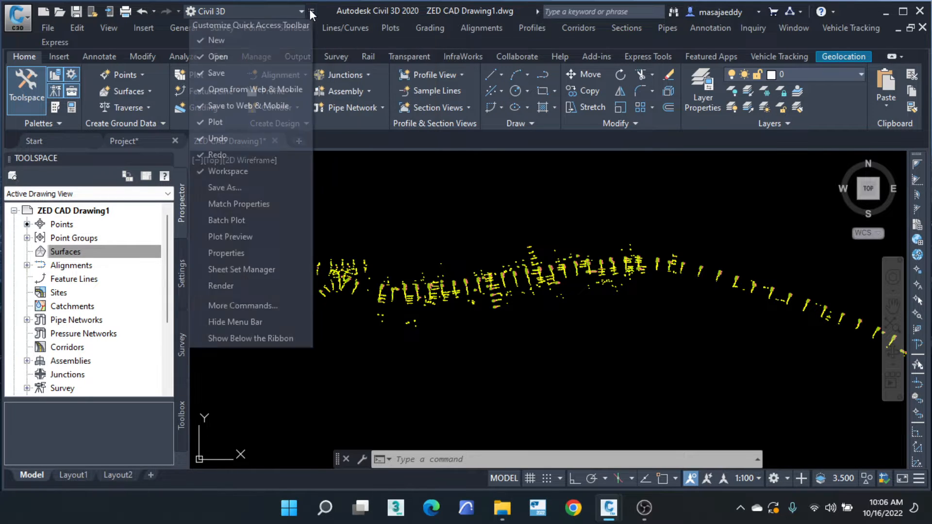
left_click(234, 322)
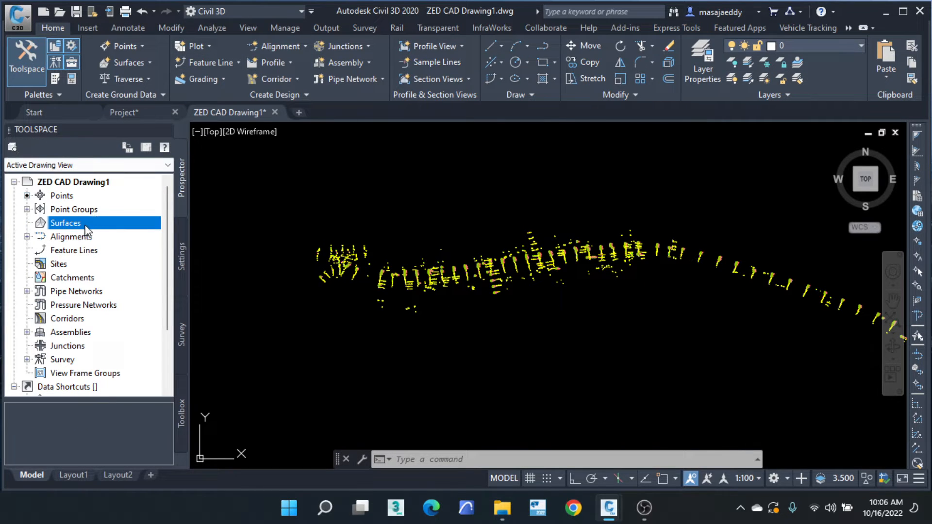
Reopen Create Surface, choose Triangulation surface as the type, review the settings against the survey points, and cancel.
left_click(140, 62)
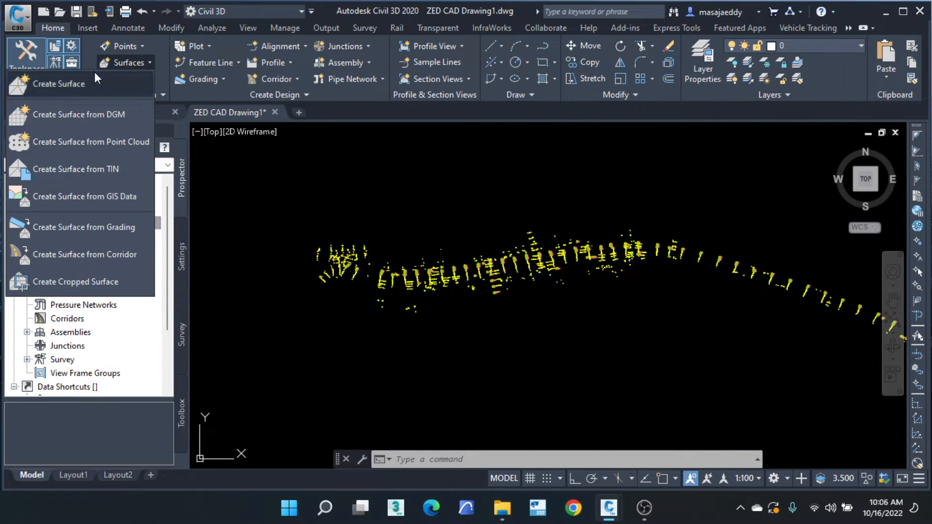
left_click(45, 88)
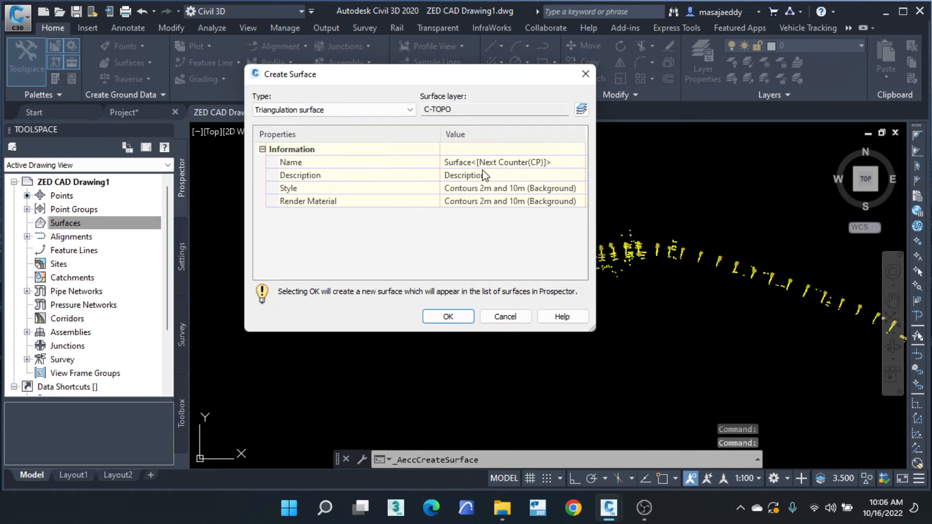
left_click(351, 108)
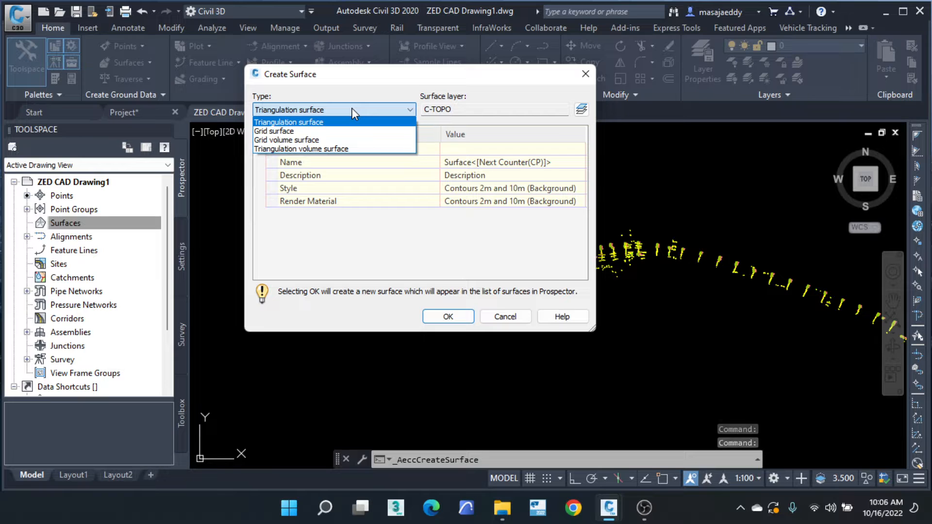
left_click(354, 122)
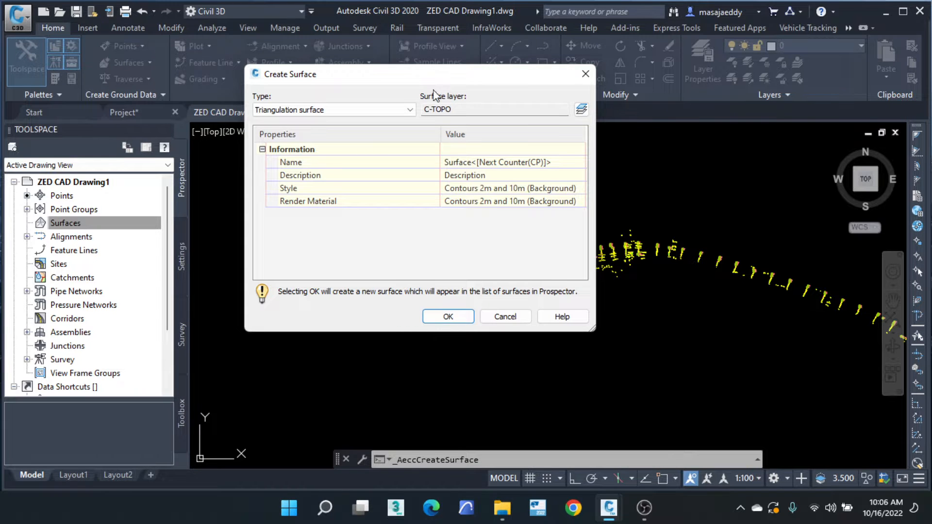
left_click_drag(433, 76, 449, 311)
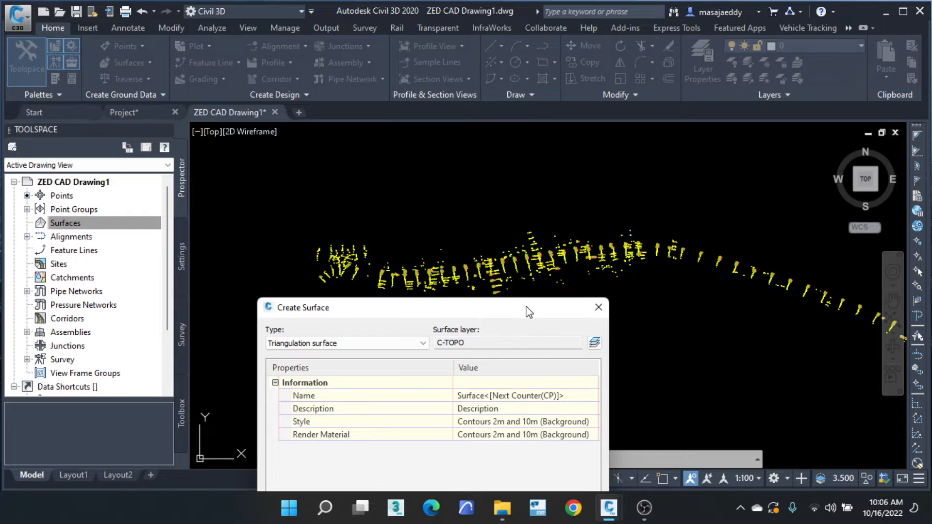
left_click_drag(527, 311, 440, 111)
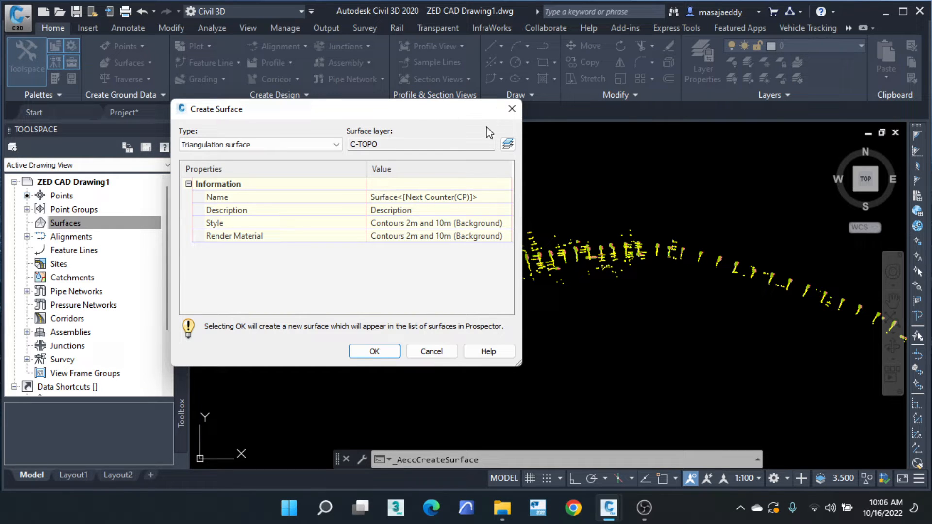
left_click(375, 353)
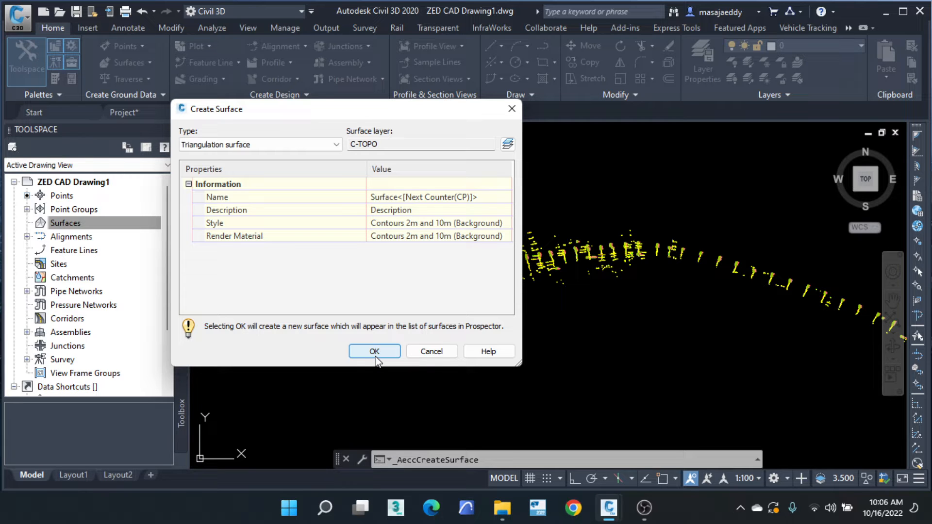
left_click(438, 358)
scroll(334, 267, "up", 2)
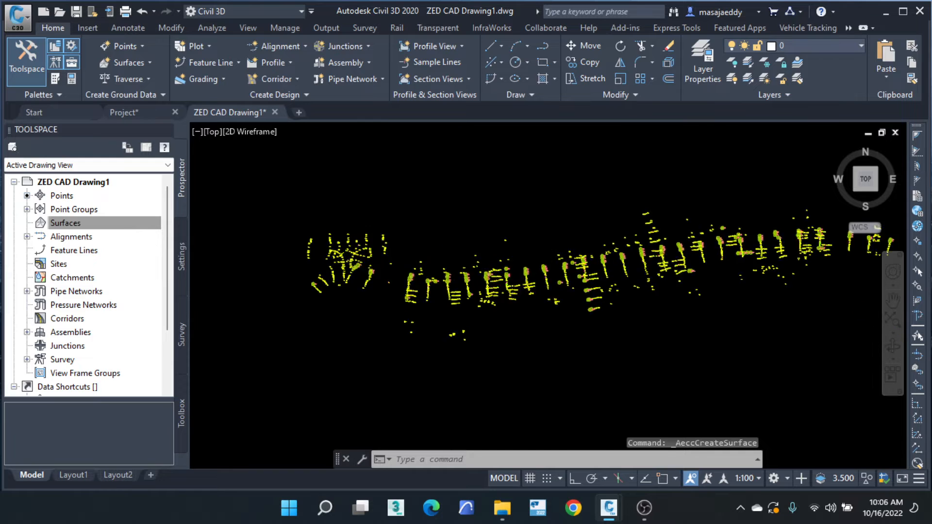
With object snap on, draw a polyline triangle through the CW_EX, CL_MRD and EDG_SD points at one end of the survey.
scroll(516, 187, "up", 6)
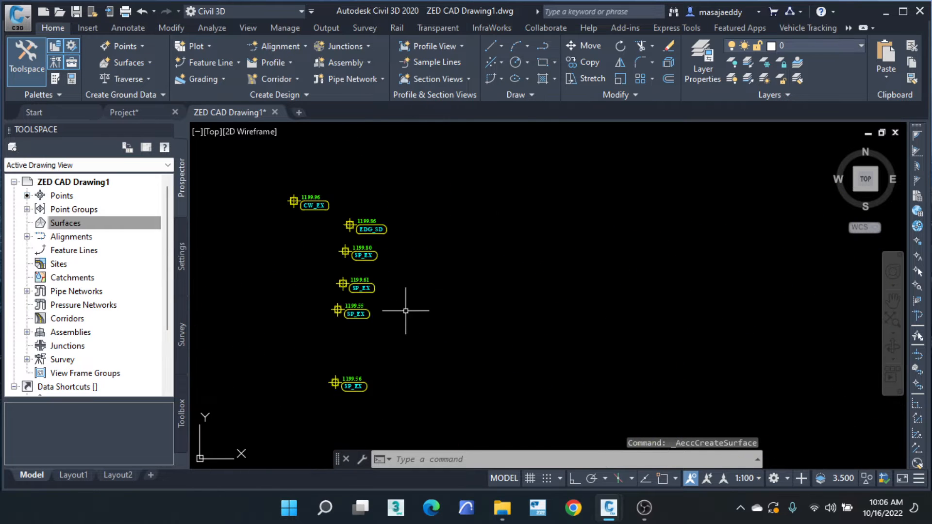
middle_click_drag(387, 222, 434, 268)
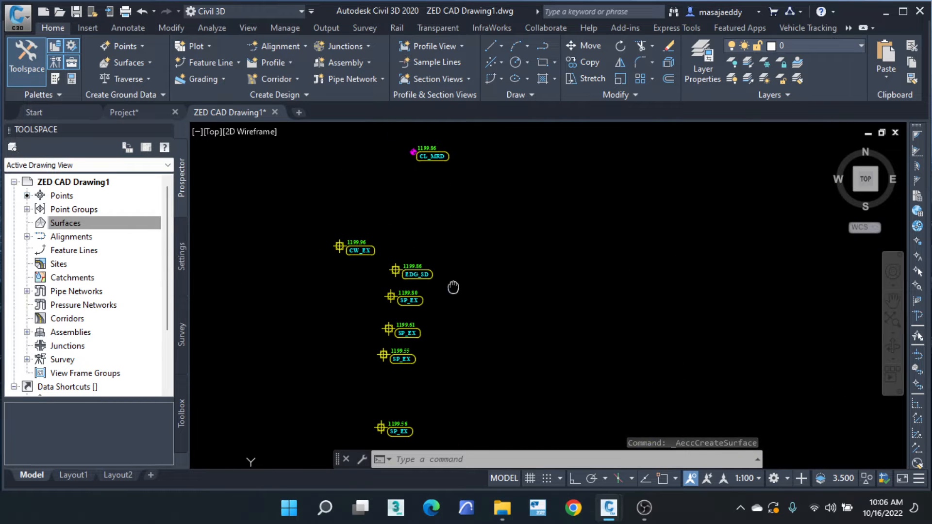
left_click(539, 47)
left_click(662, 481)
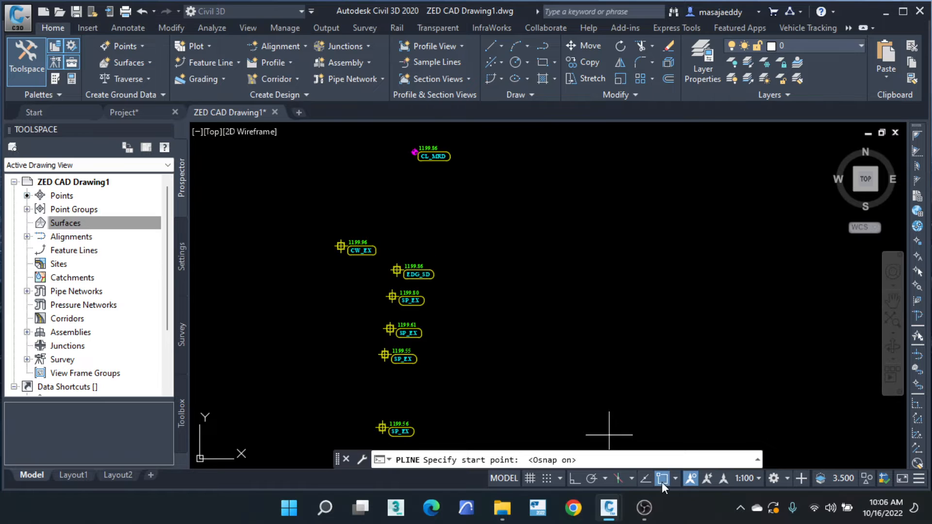
left_click(340, 246)
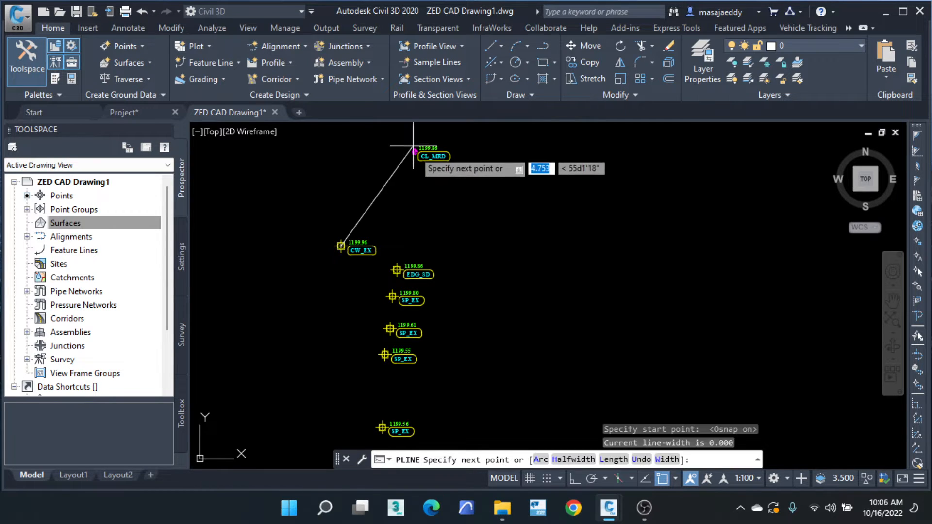
left_click(413, 146)
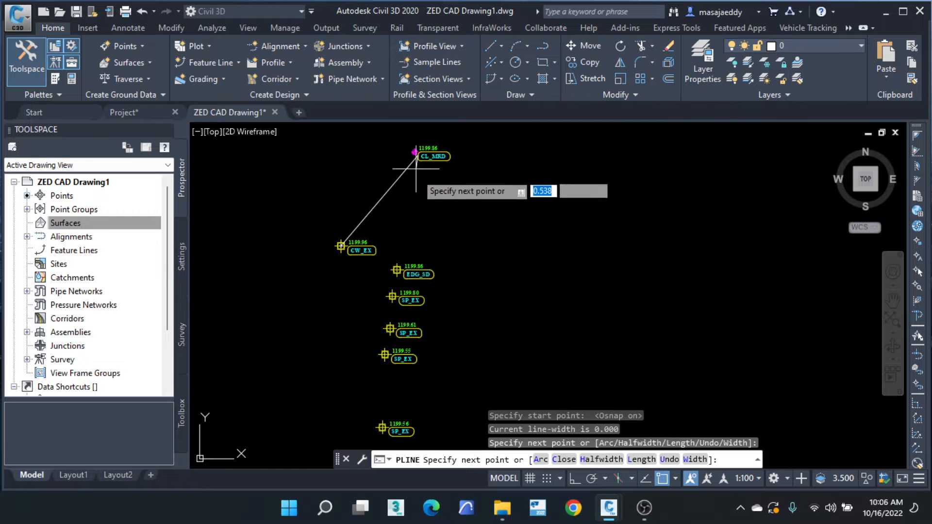
left_click(397, 273)
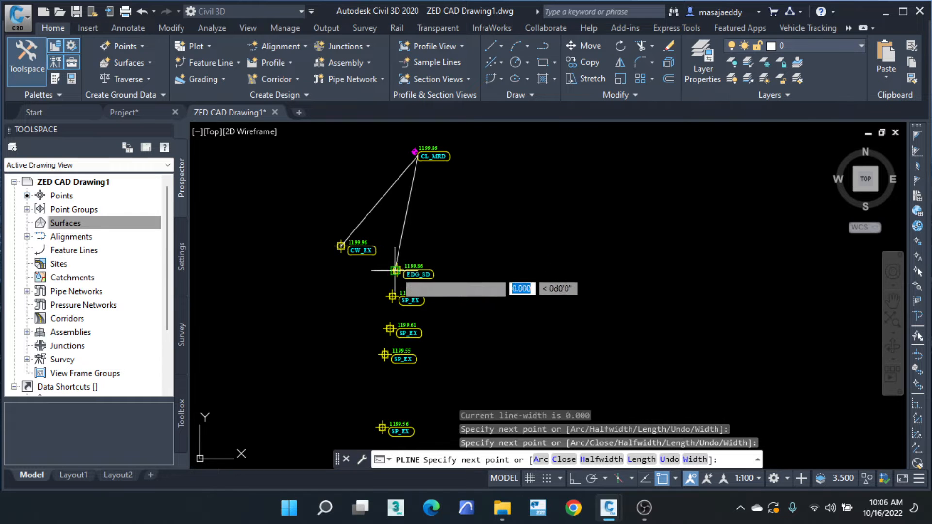
left_click(342, 245)
Continue the polyline through the 1199.61 and 1199.80 SP_EX points, back to CW_EX and EDG_SD, and end it.
left_click(388, 329)
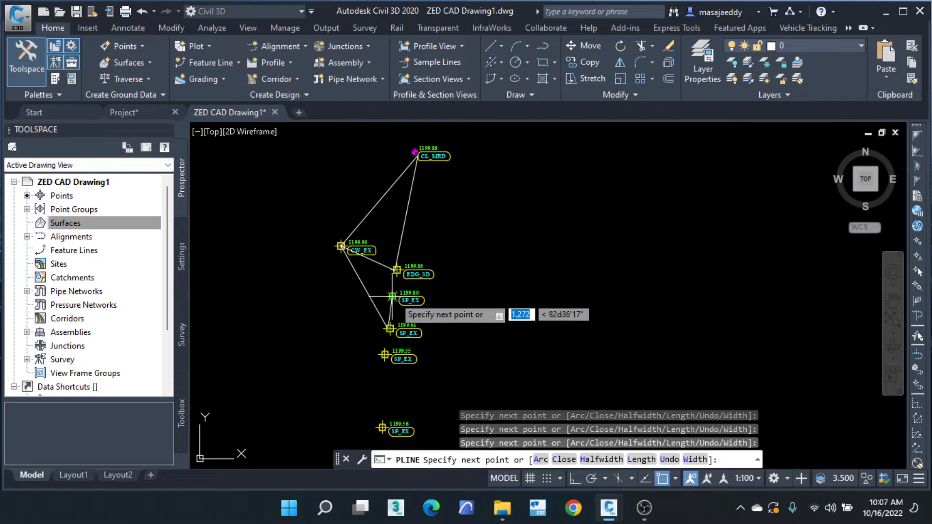
left_click(393, 297)
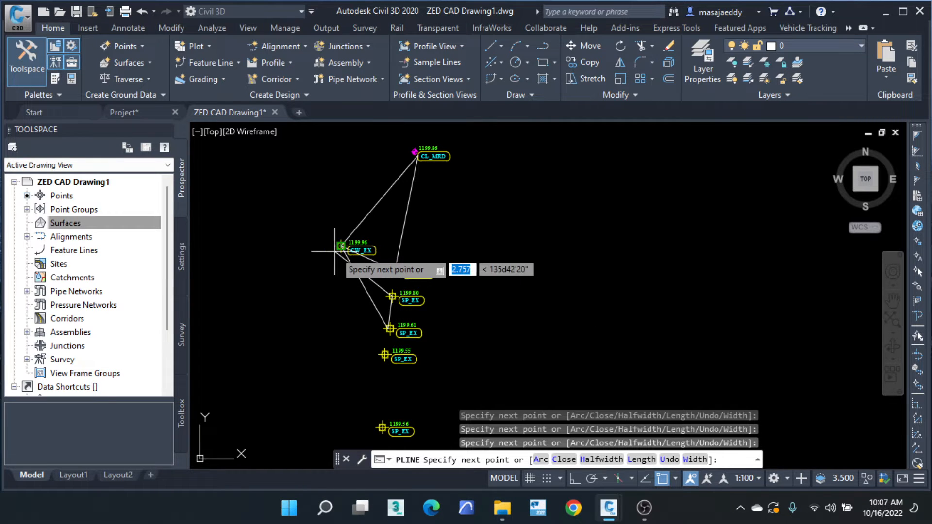
left_click(342, 245)
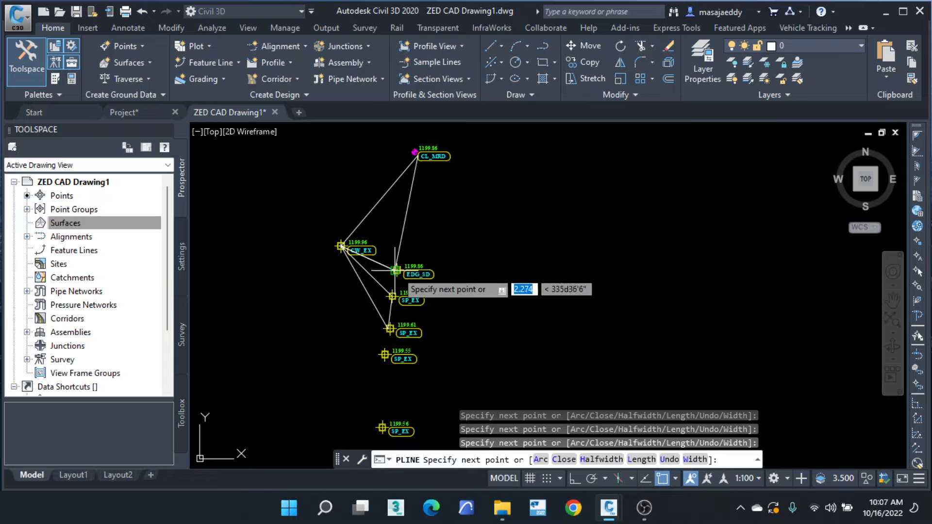
left_click(396, 271)
right_click(508, 252)
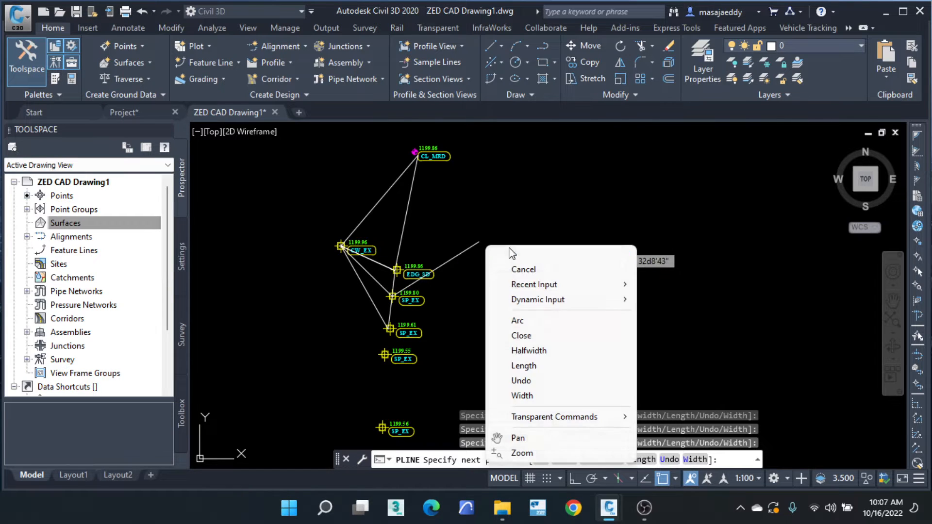
left_click(522, 269)
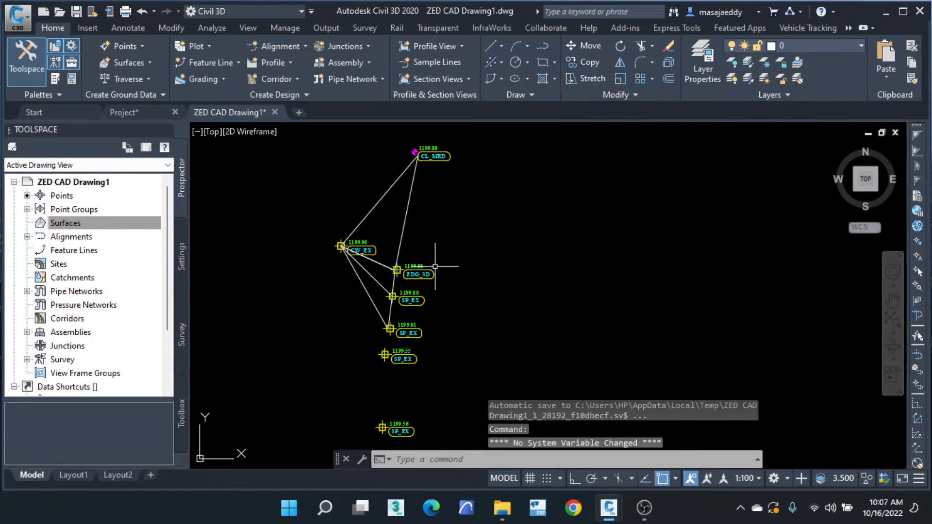
Examine the triangles formed between the survey points and erase the polyline.
scroll(435, 267, "up", 2)
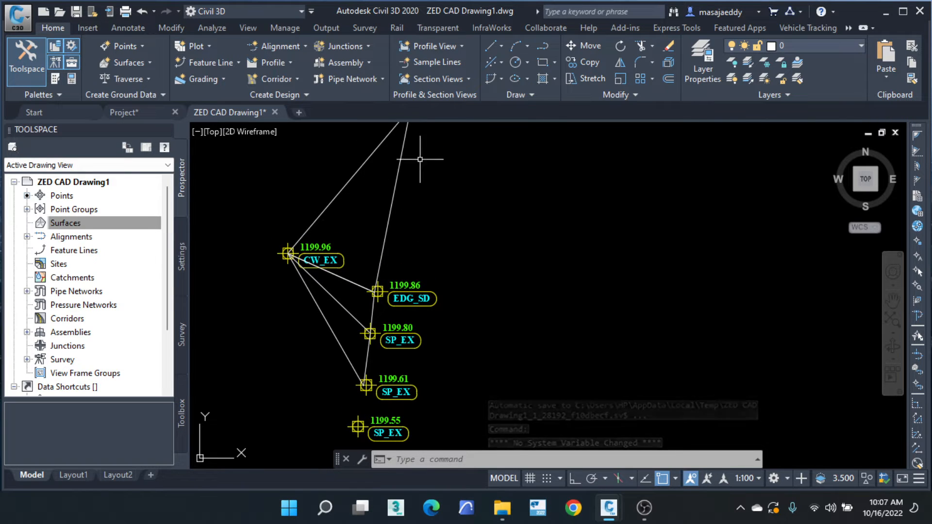
middle_click_drag(394, 235, 394, 247)
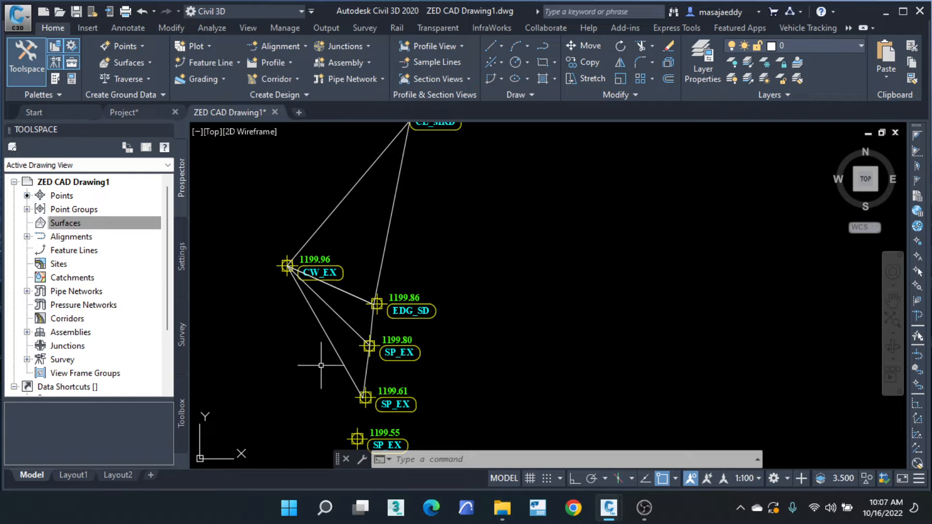
left_click(409, 198)
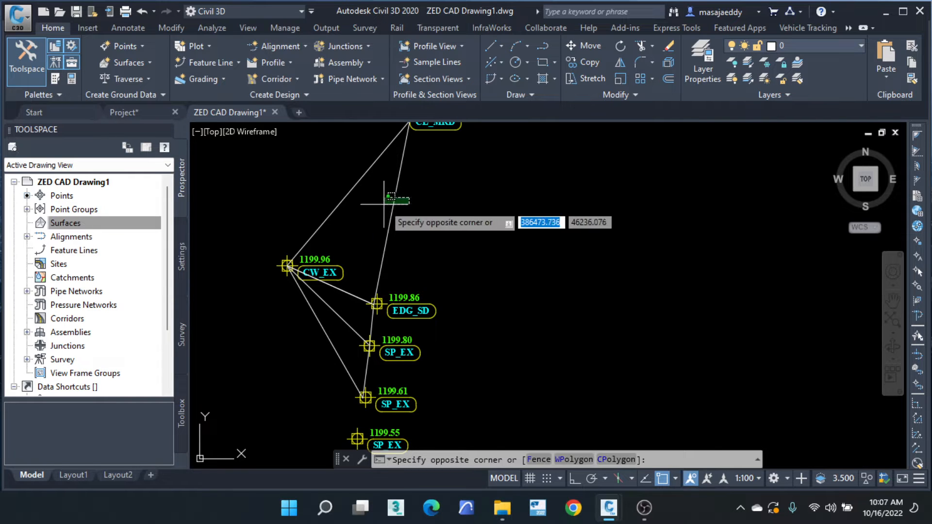
left_click(379, 202)
key("Delete")
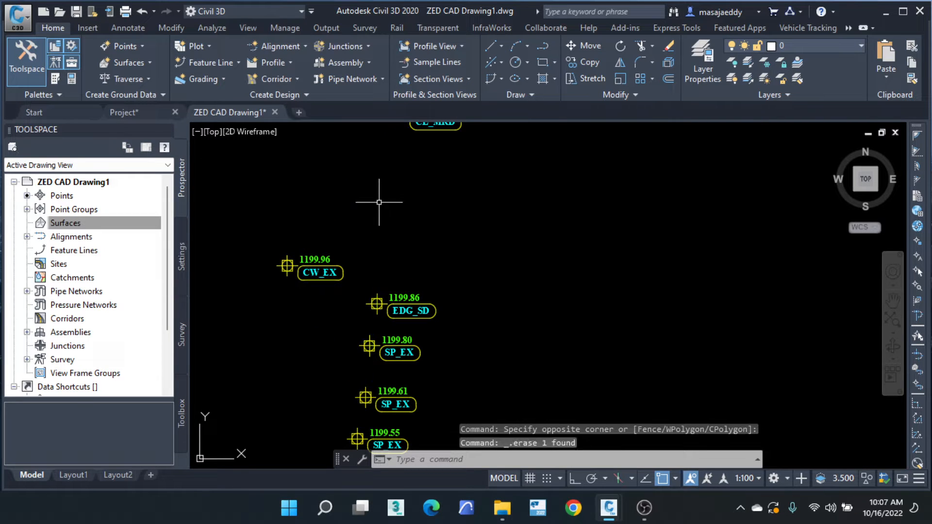
scroll(397, 238, "down", 2)
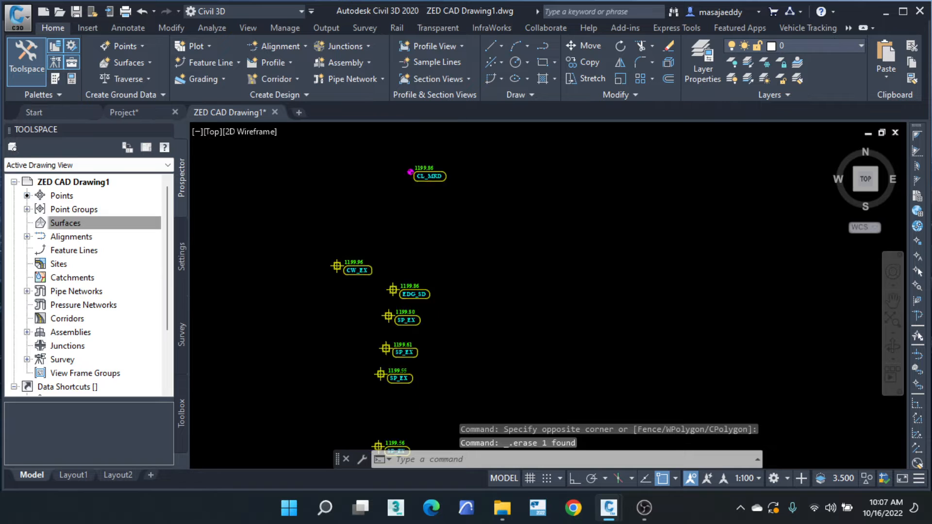
Start a new surface of type Triangulation surface and name it Mityana EG.
left_click(132, 63)
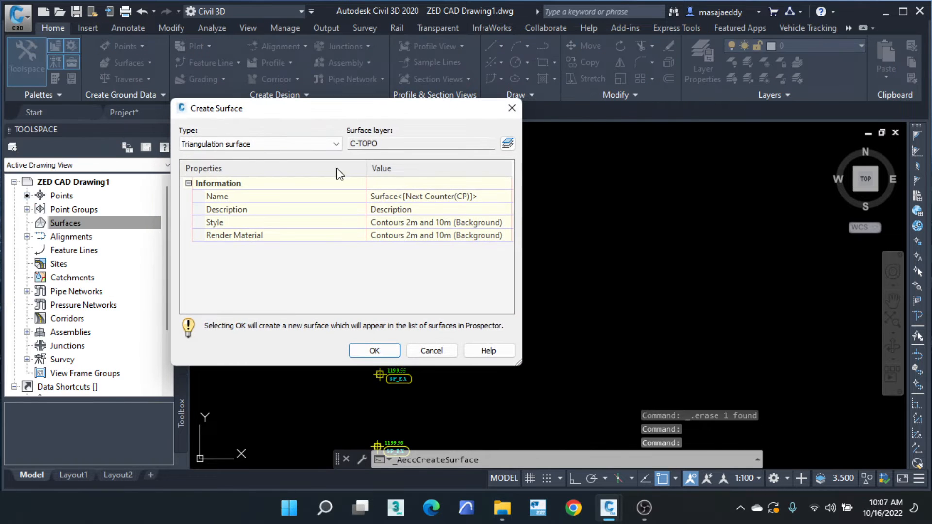
left_click(232, 143)
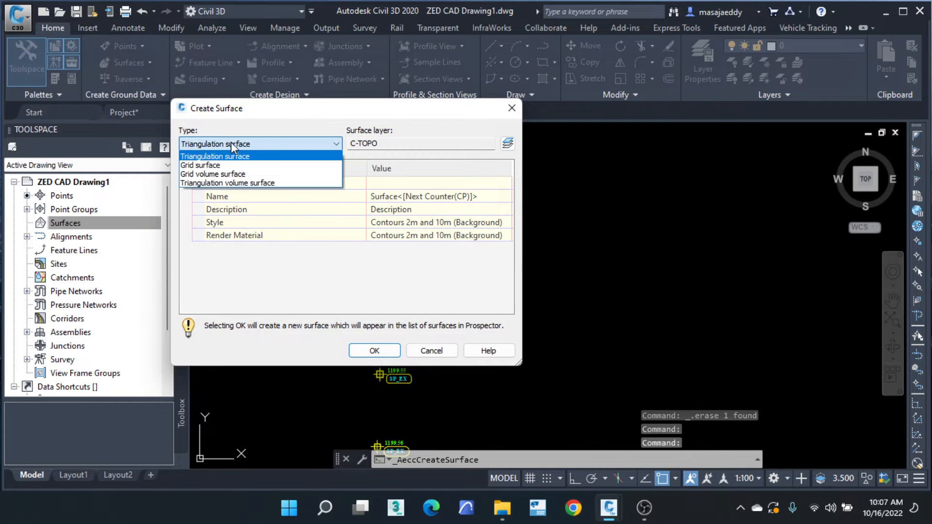
left_click(209, 155)
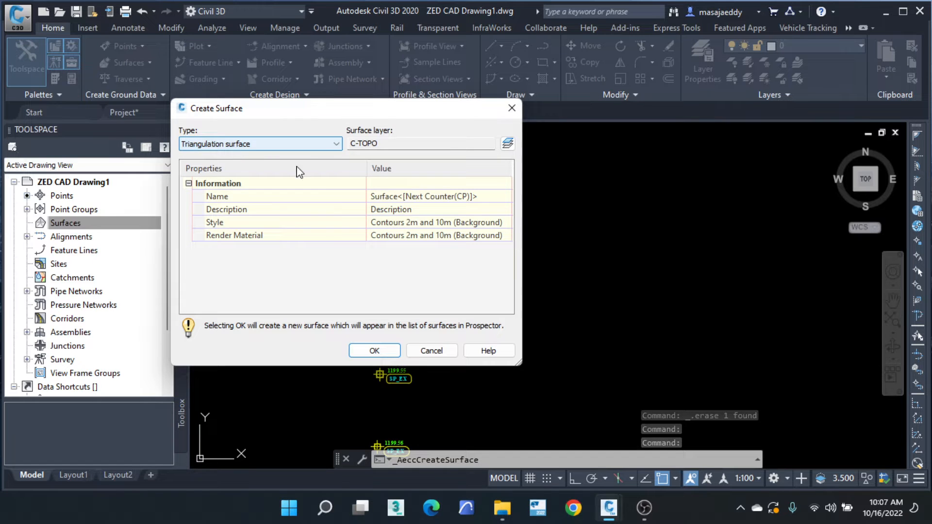
left_click(488, 197)
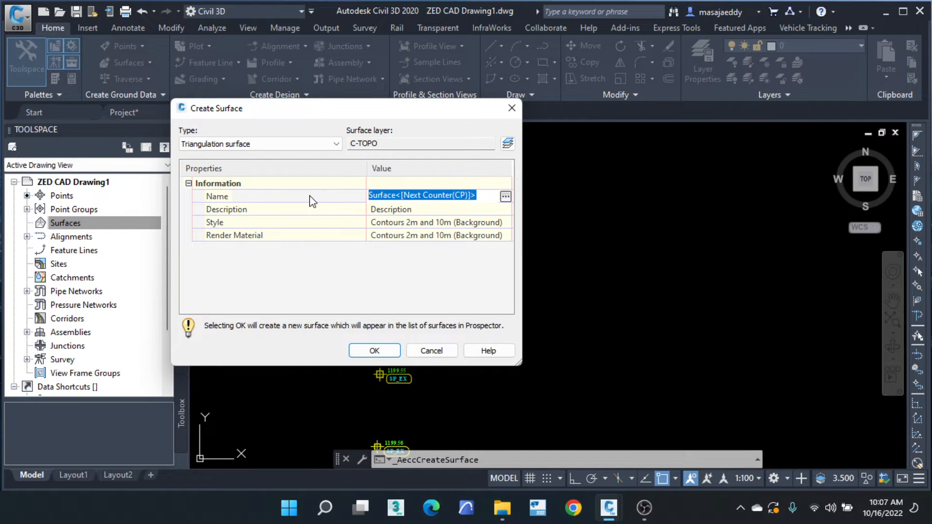
type("Mitya")
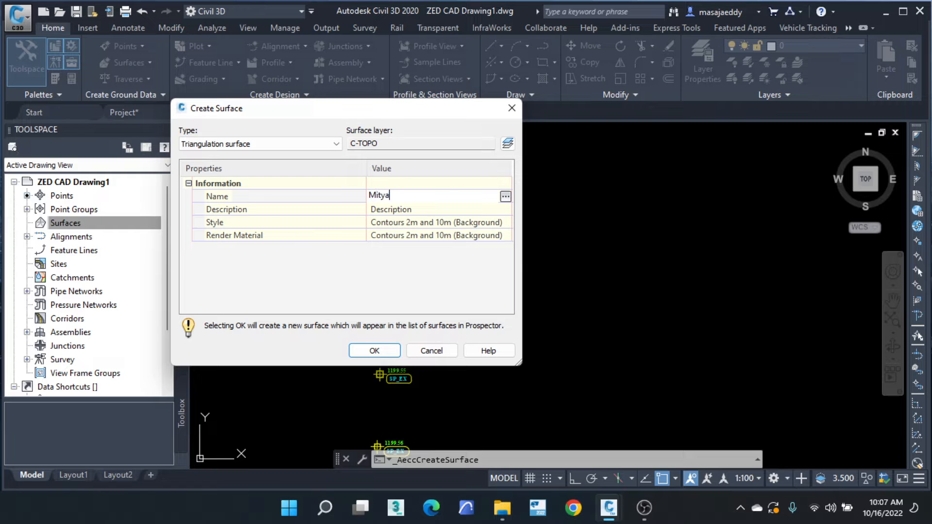
type("na")
type(" Su")
key("BackSpace")
key("BackSpace")
type("EG")
key("Return")
Set the new surface's description to Road Surface Existing.
left_click(414, 209)
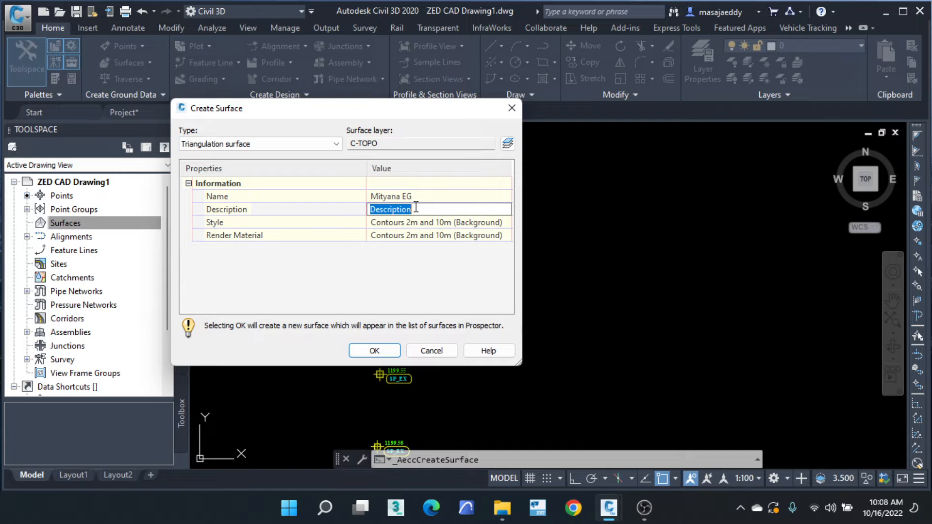
type("Road Surface Existing")
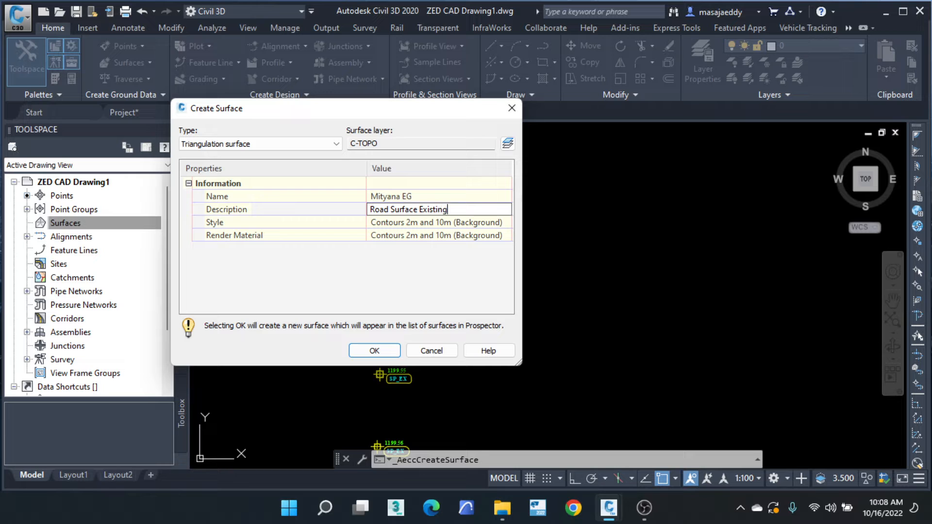
key("Return")
Review the new surface's name and style properties, inspect the available surface styles, and close the style selection without a change.
left_click(447, 224)
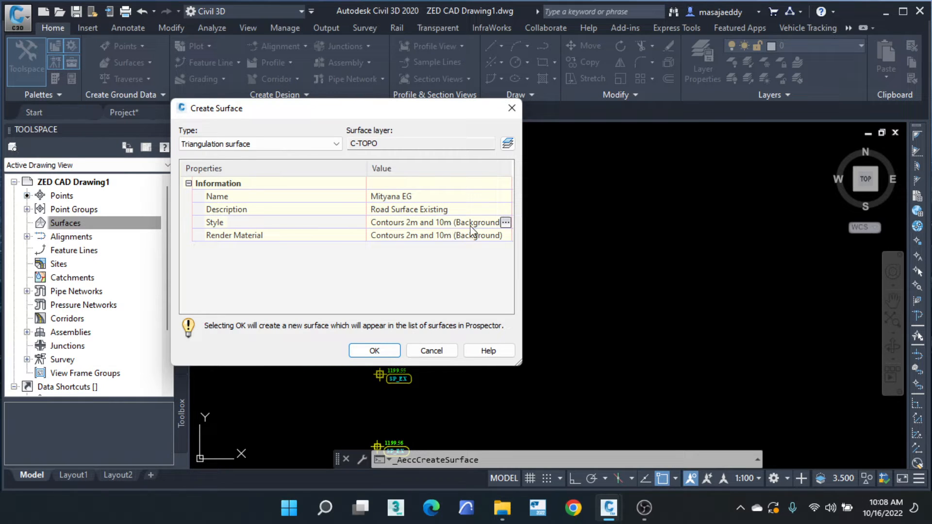
left_click(340, 281)
left_click(229, 198)
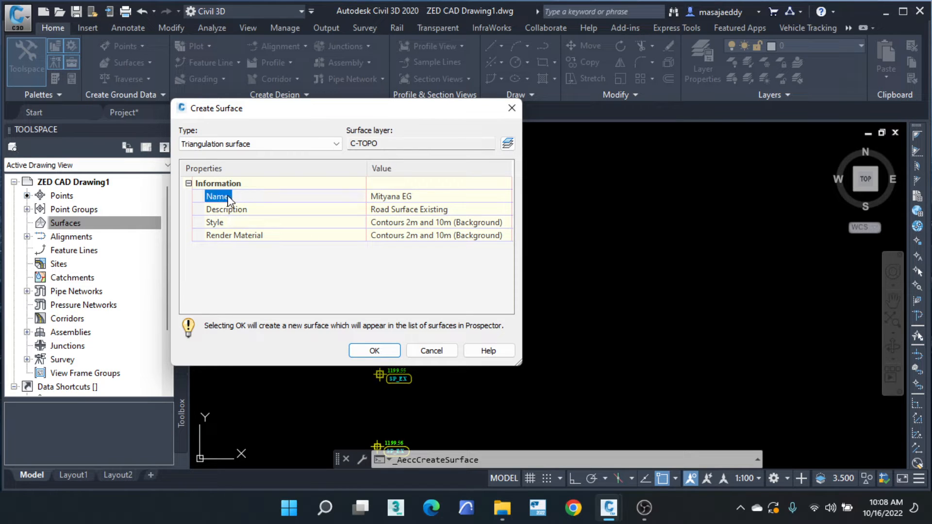
left_click(444, 196)
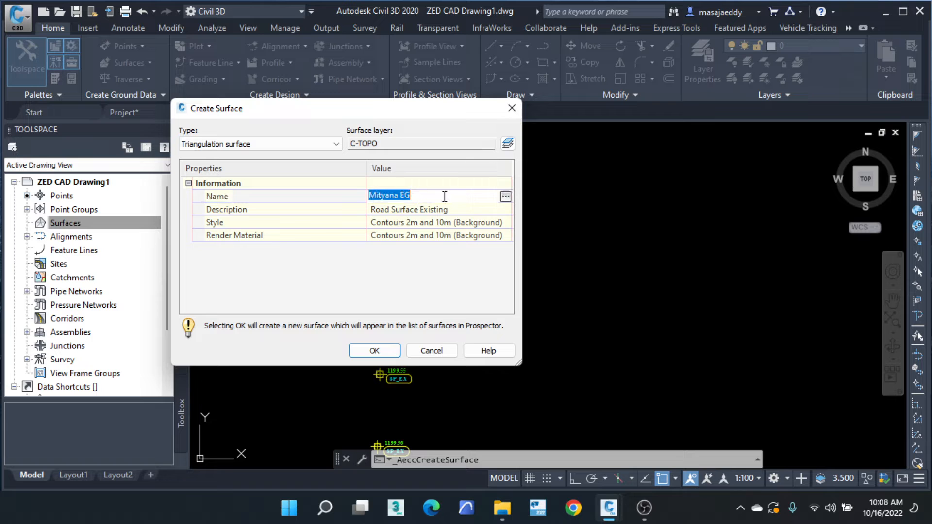
left_click_drag(414, 197, 350, 197)
left_click(233, 223)
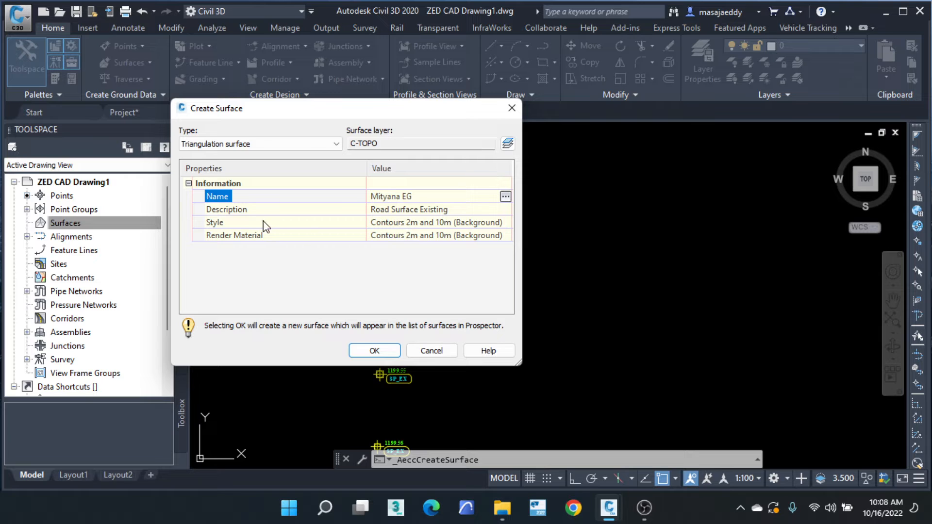
left_click(472, 223)
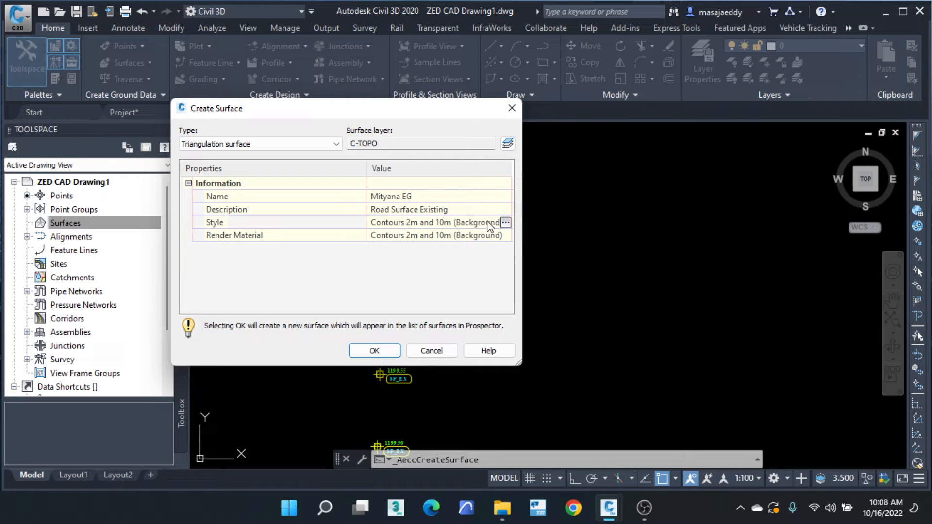
left_click(505, 223)
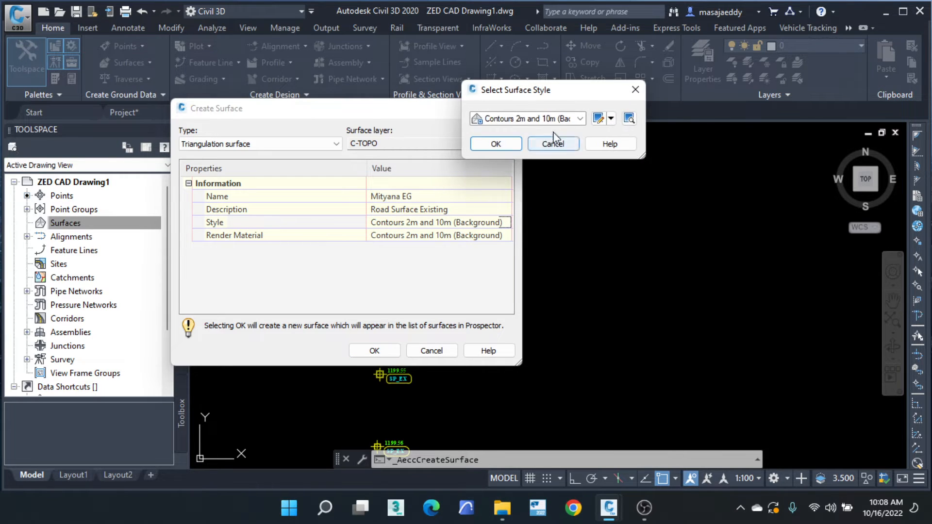
left_click(581, 119)
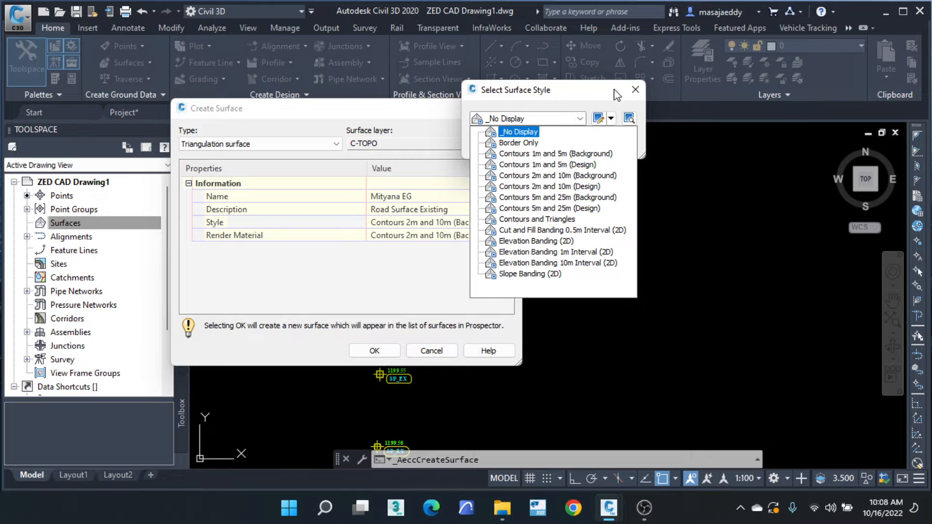
left_click(635, 89)
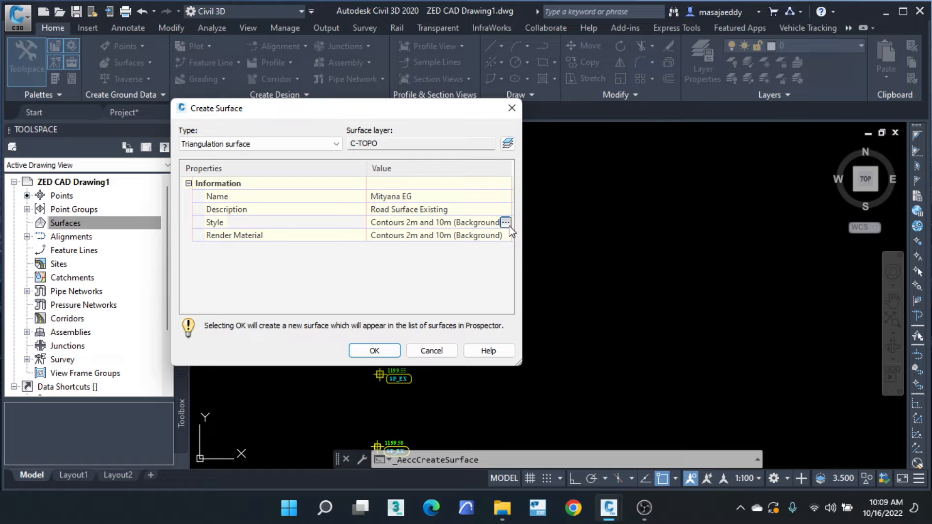
Set the new surface's style to Contours and Triangles.
left_click(505, 223)
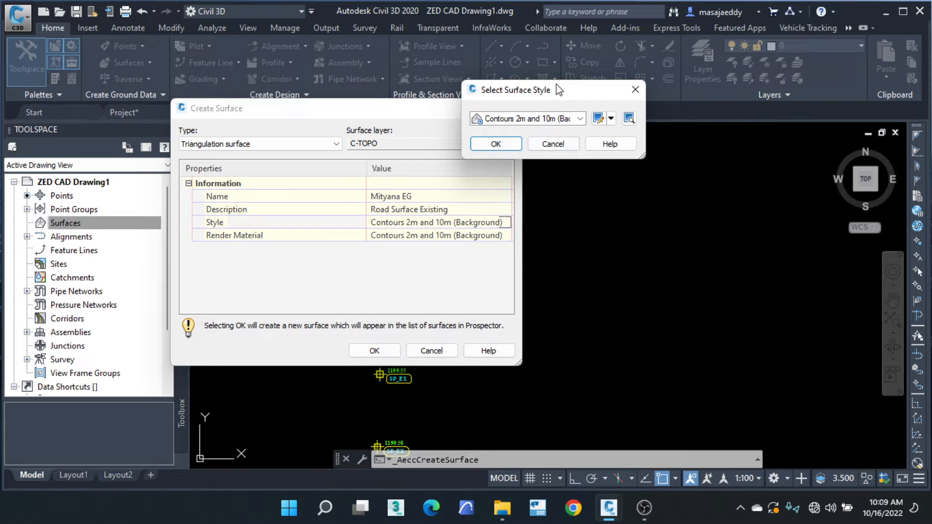
left_click_drag(514, 94, 483, 126)
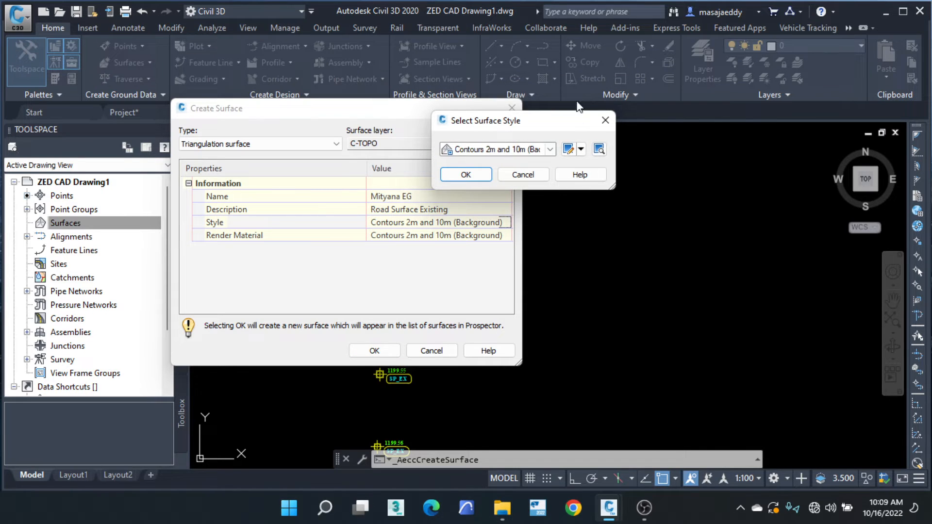
left_click(550, 149)
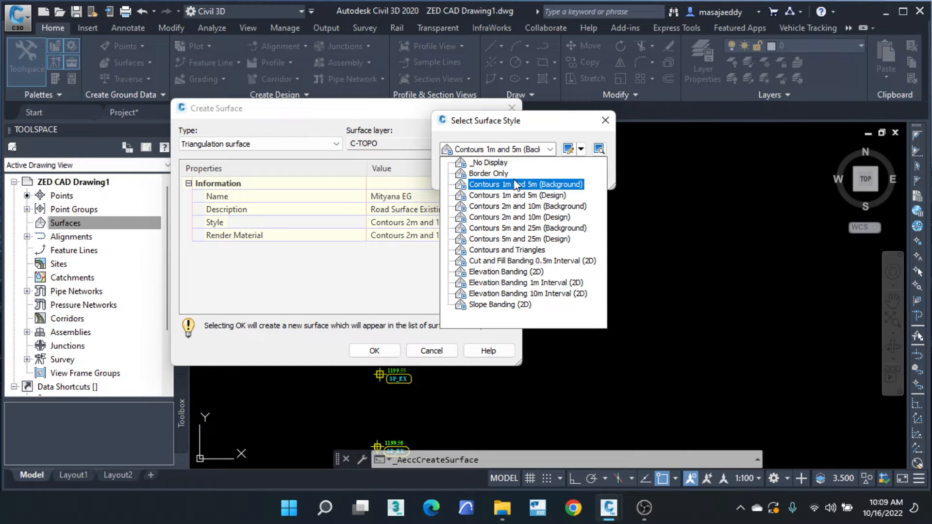
left_click(517, 185)
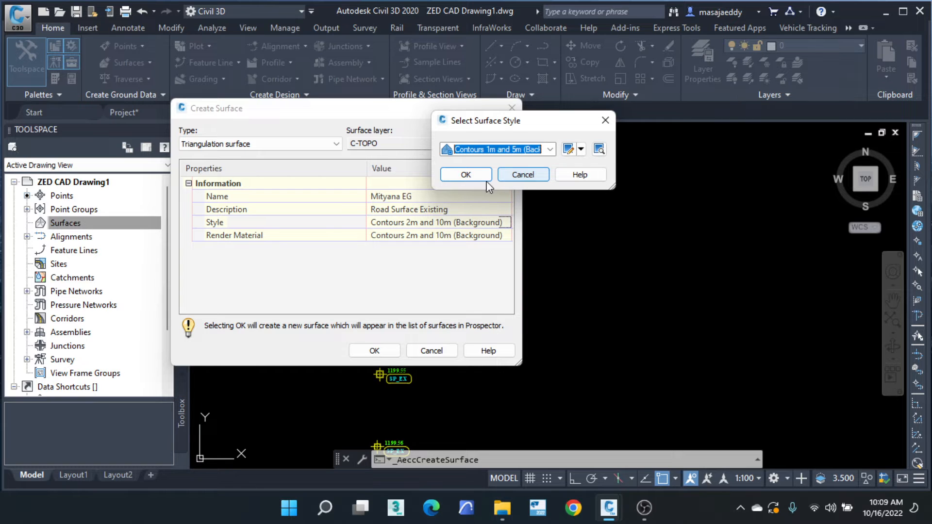
left_click(550, 150)
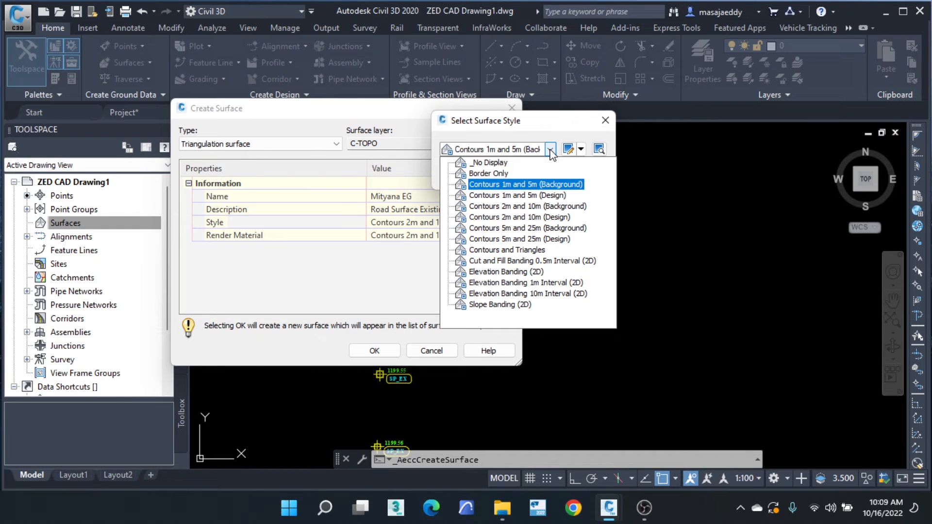
left_click(500, 250)
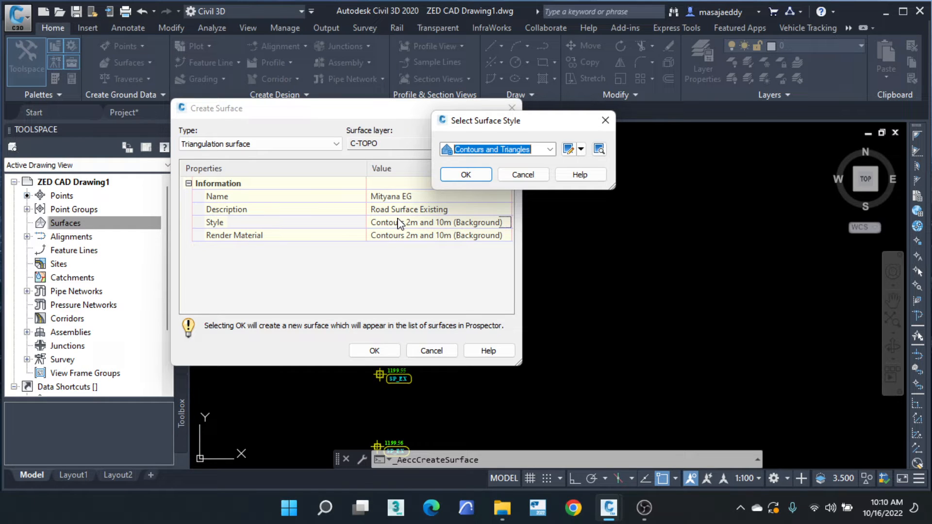
left_click(477, 176)
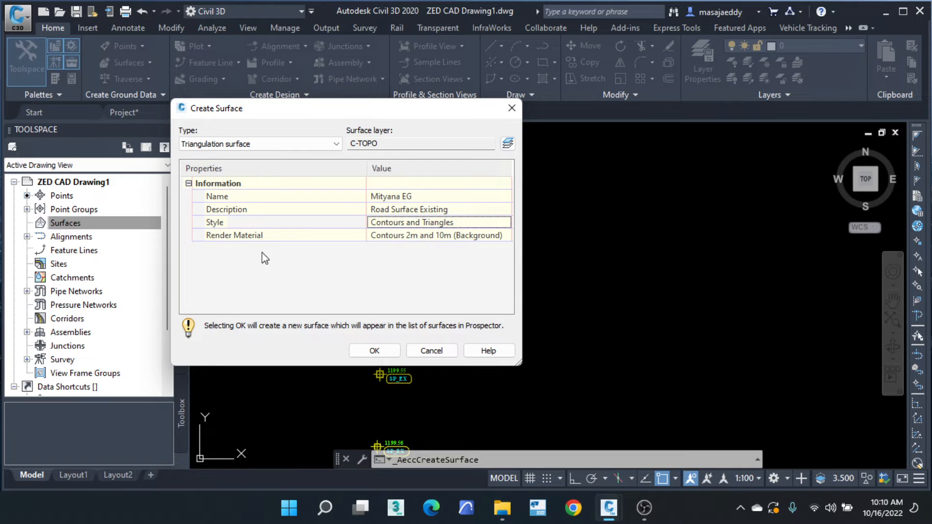
Review the render material and confirm the creation of the Mityana EG surface.
left_click(251, 236)
left_click(420, 237)
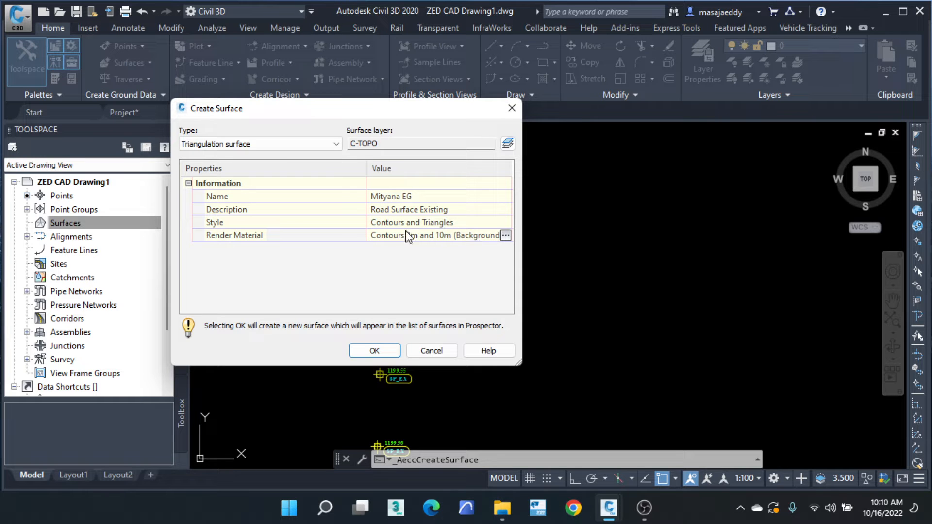
left_click_drag(328, 106, 448, 111)
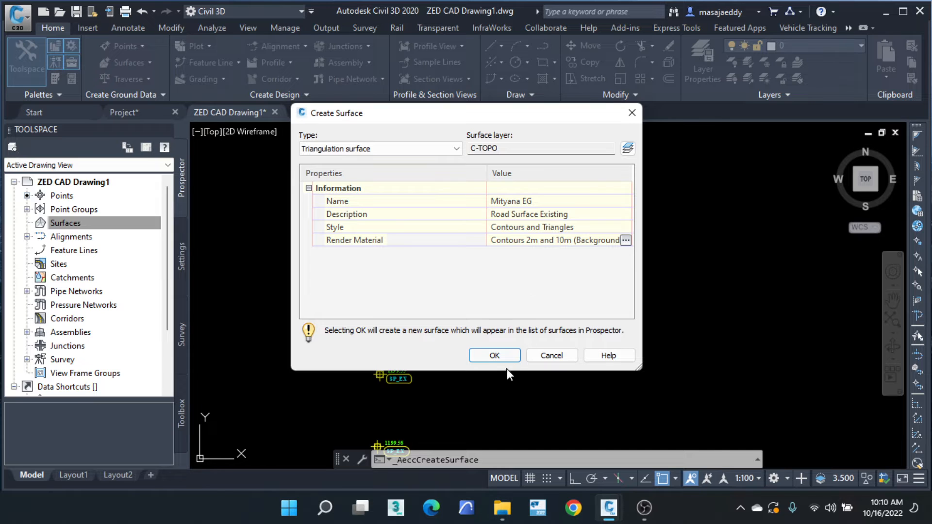
left_click(494, 355)
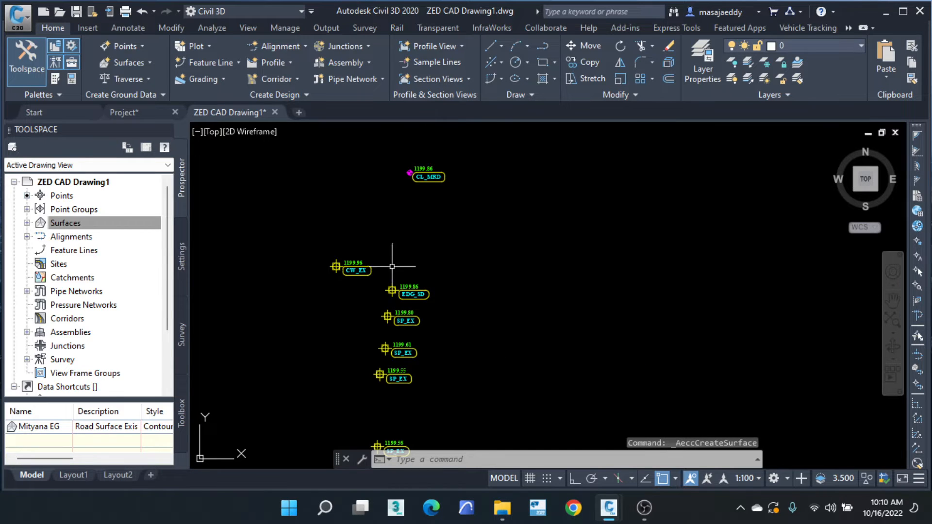
Expand the Mityana EG surface in the drawing's object tree down to the data types of its definition.
scroll(416, 254, "down", 4)
scroll(483, 265, "down", 2)
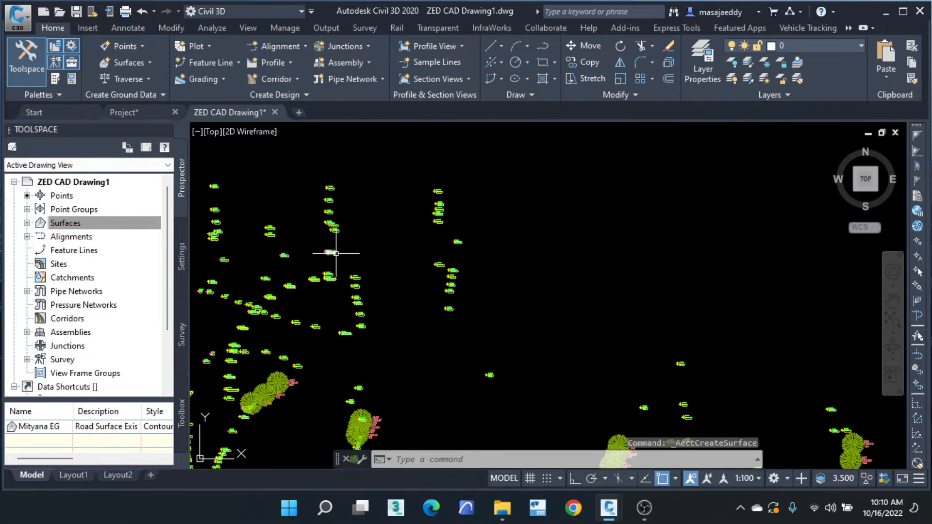
left_click(26, 223)
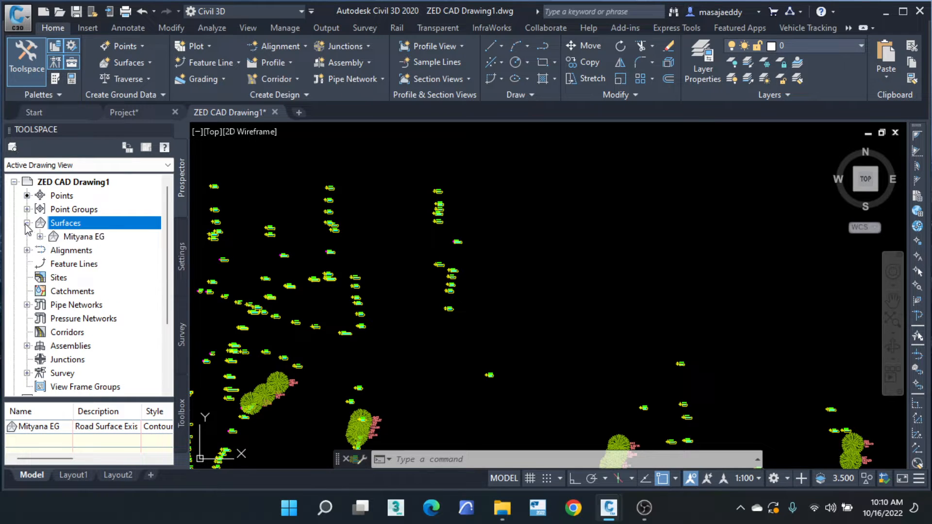
left_click(94, 238)
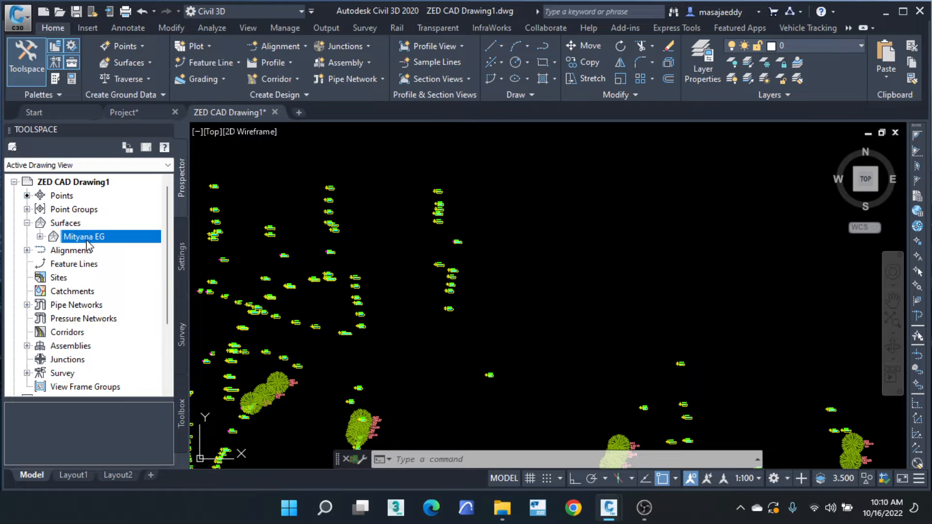
left_click(40, 237)
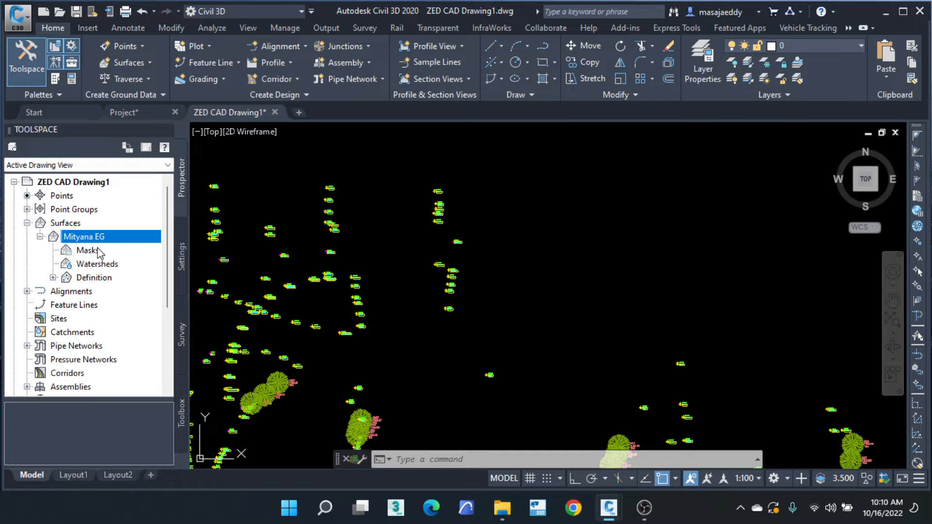
scroll(117, 250, "down", 1)
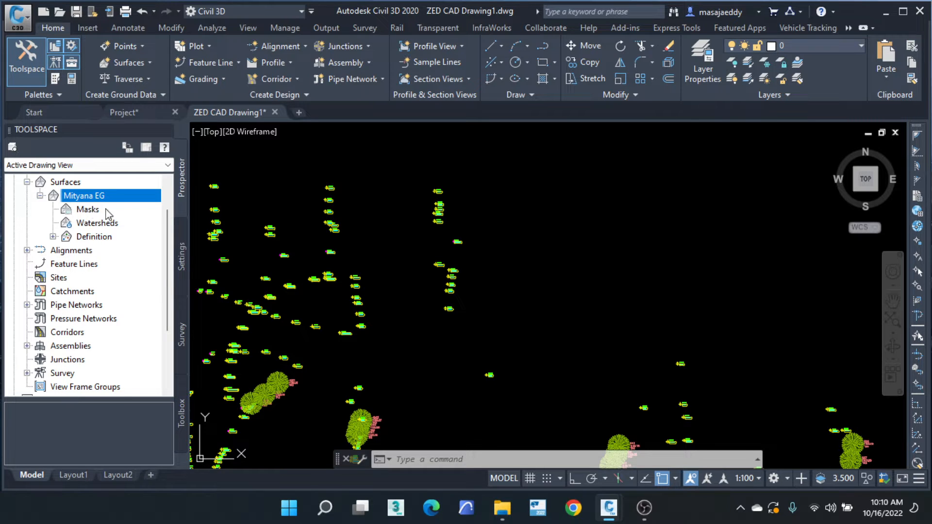
left_click(103, 223)
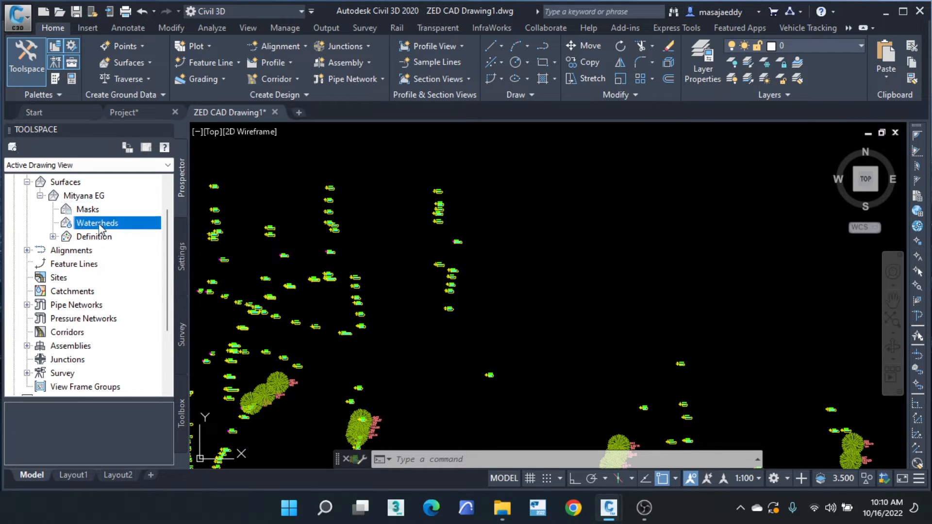
left_click(89, 242)
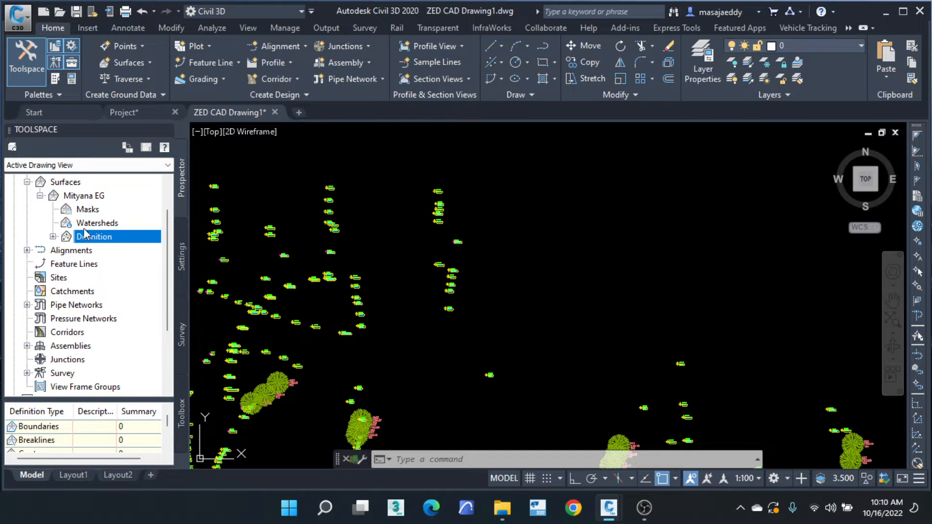
left_click(53, 237)
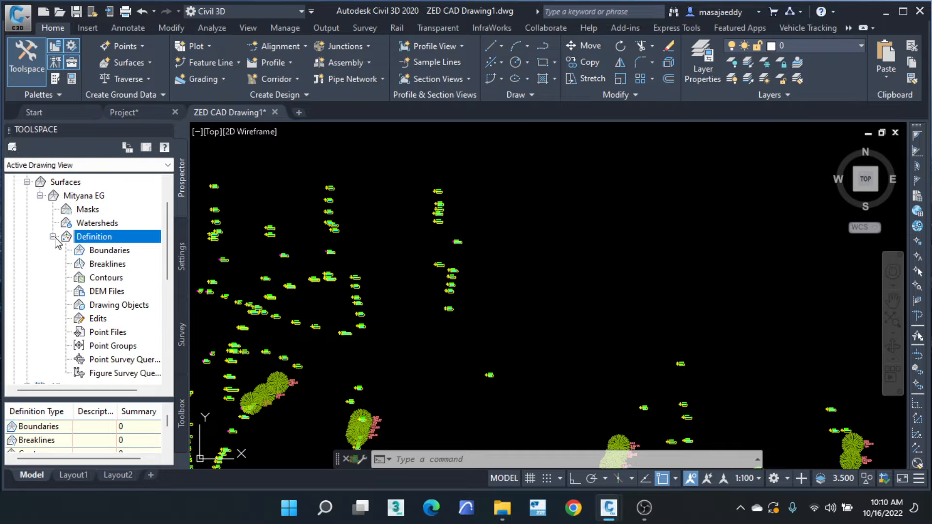
scroll(92, 248, "down", 2)
scroll(93, 247, "up", 3)
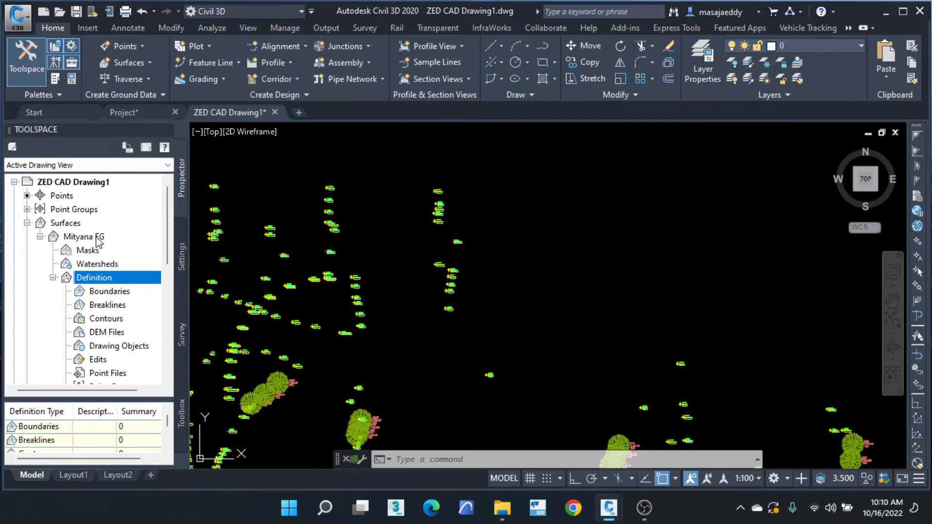
scroll(97, 244, "down", 2)
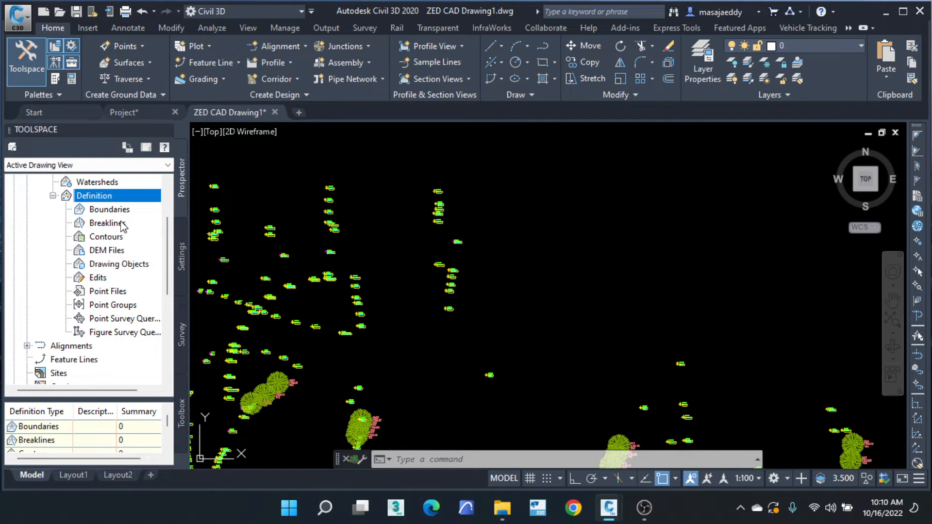
Examine the surface definition's boundaries, breaklines, contours, DEM files and drawing objects.
left_click(117, 211)
left_click(116, 225)
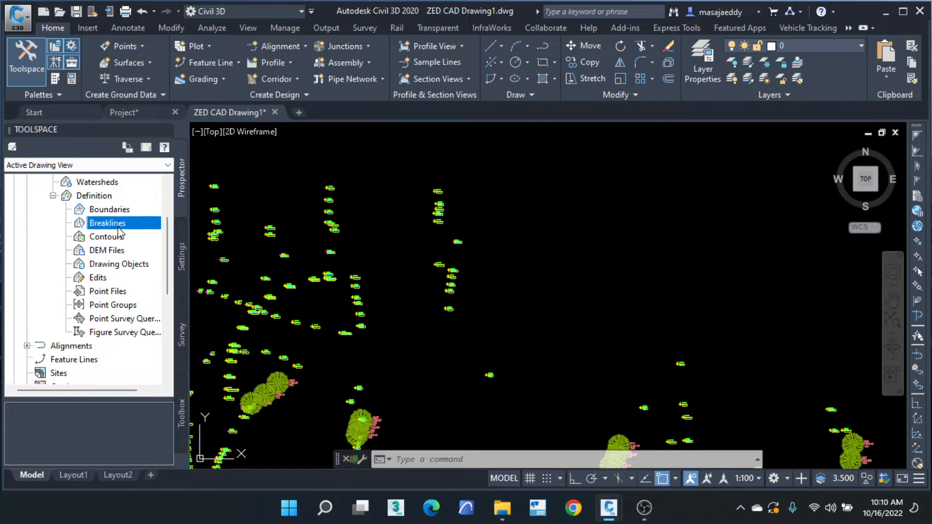
left_click(116, 238)
left_click(115, 250)
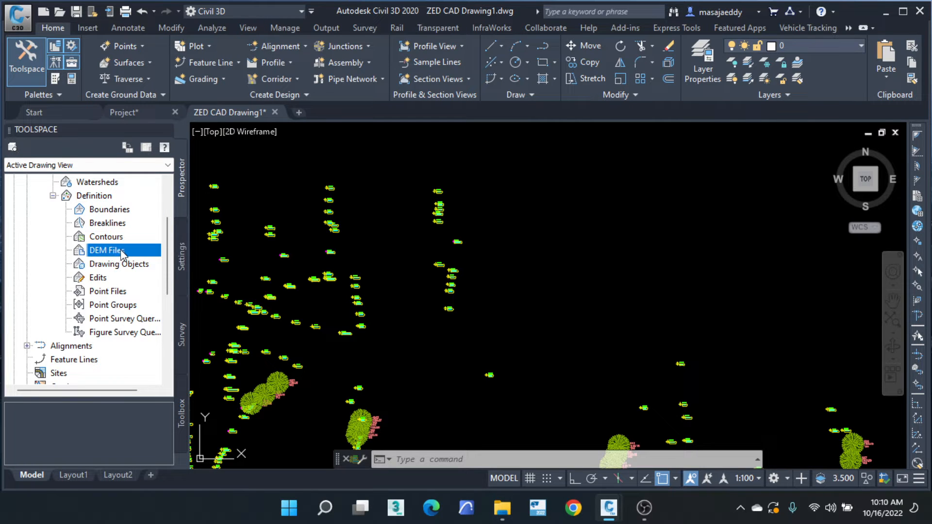
left_click(129, 267)
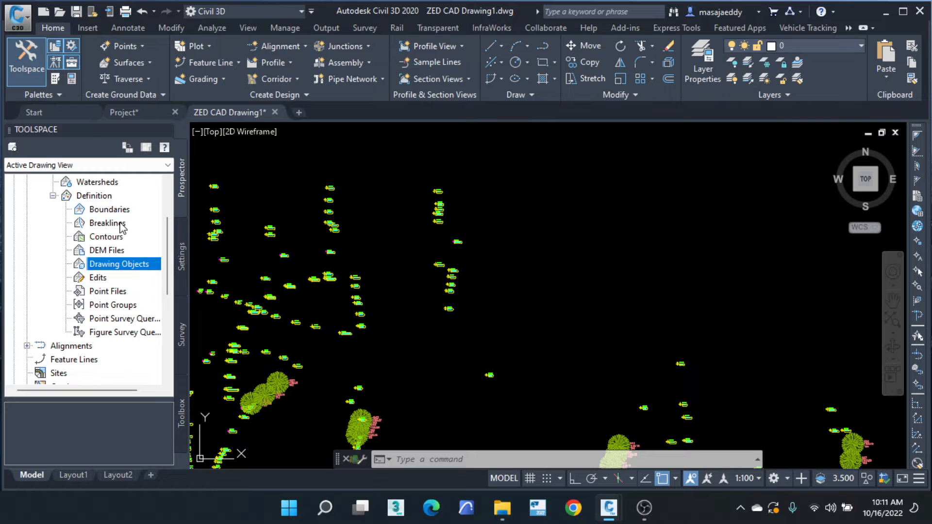
left_click(109, 306)
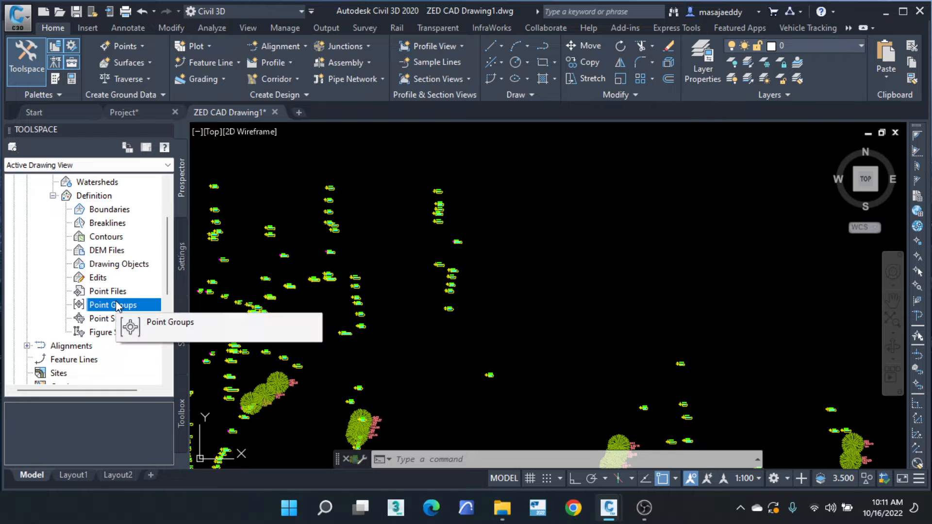
right_click(117, 306)
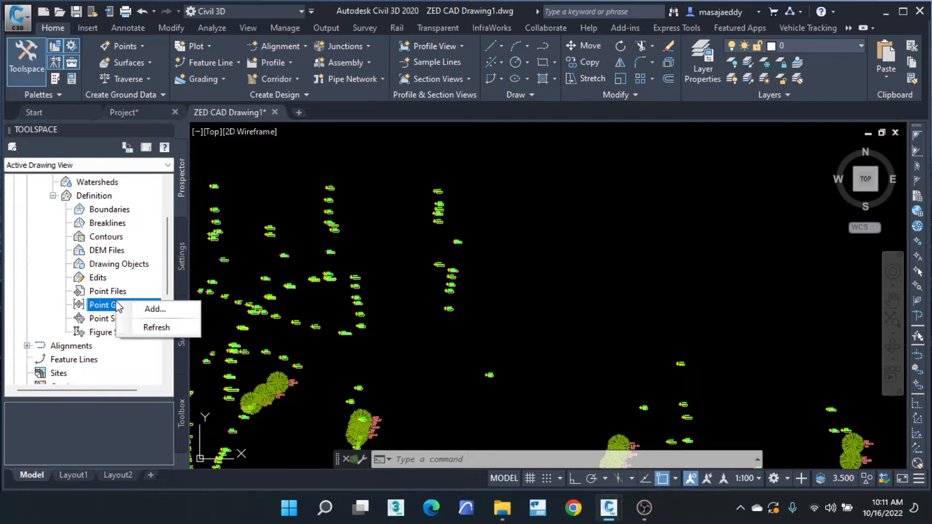
left_click(145, 309)
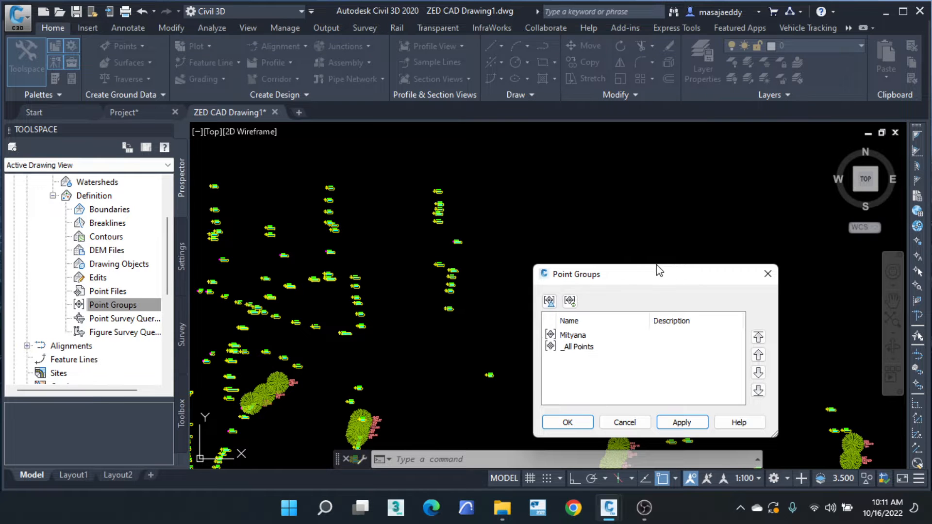
left_click_drag(657, 266, 497, 193)
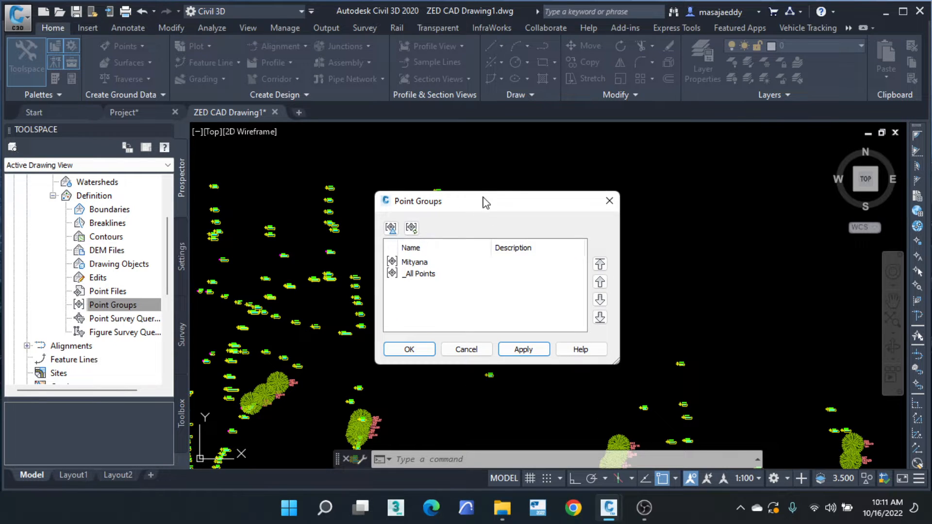
left_click(412, 265)
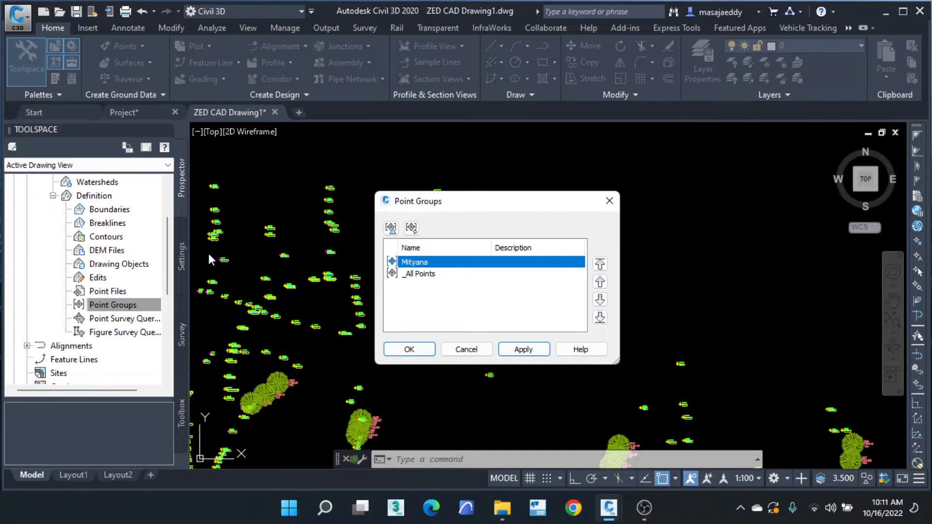
left_click(616, 196)
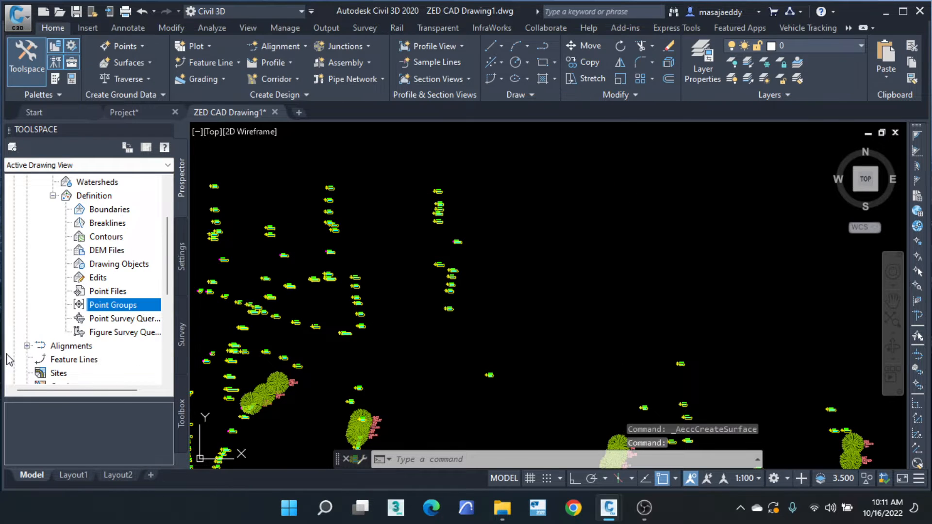
Examine the options for adding a point file to the surface definition, including the source file selection, without adding a file.
left_click(104, 292)
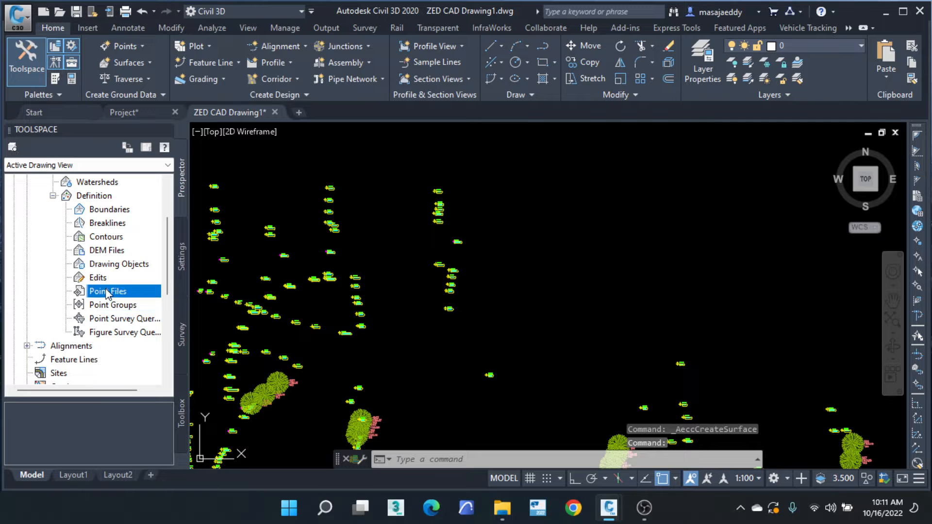
right_click(107, 292)
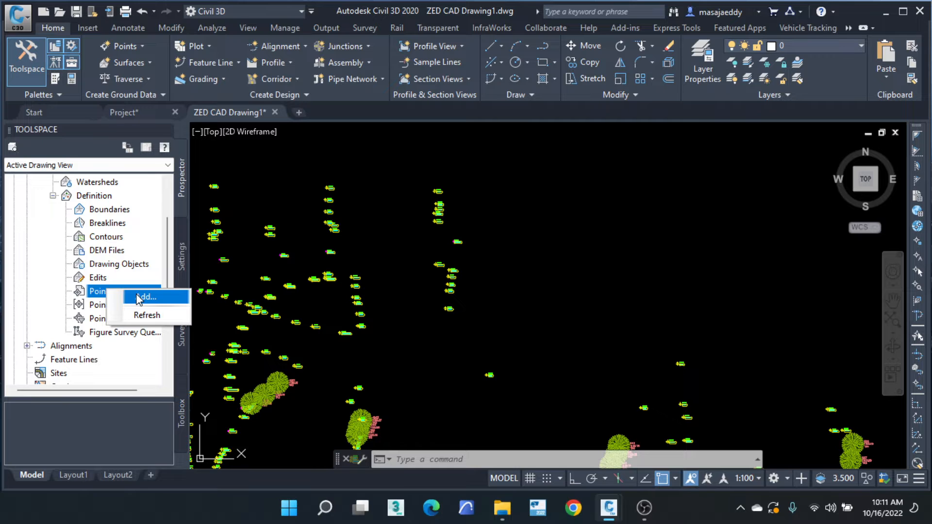
left_click(137, 295)
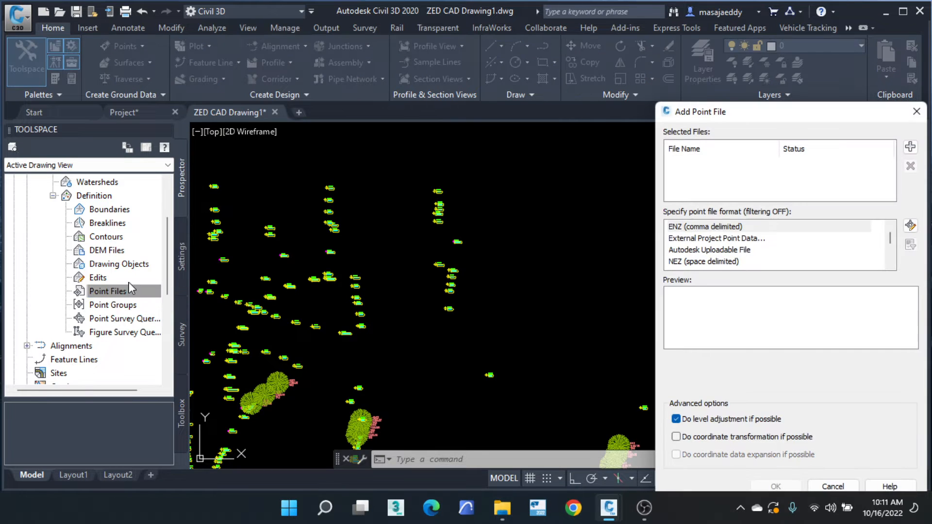
left_click_drag(737, 116, 342, 43)
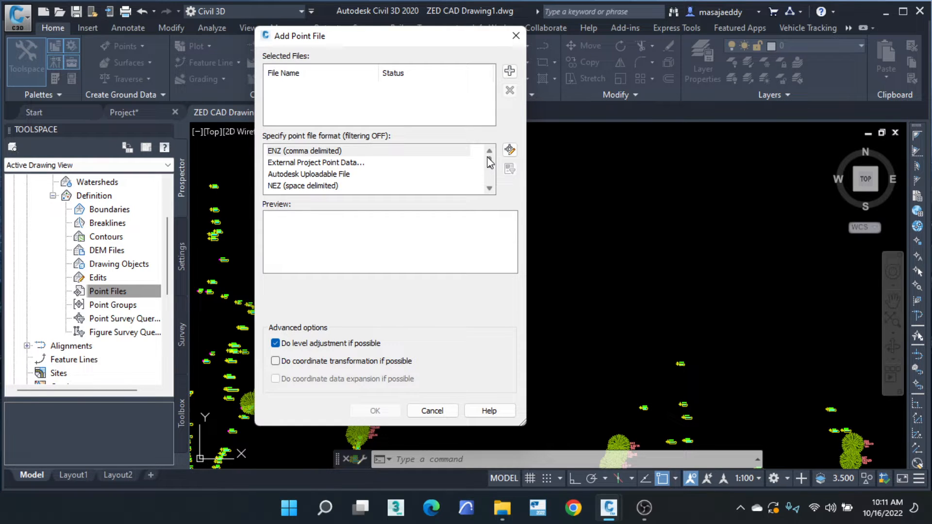
left_click(509, 72)
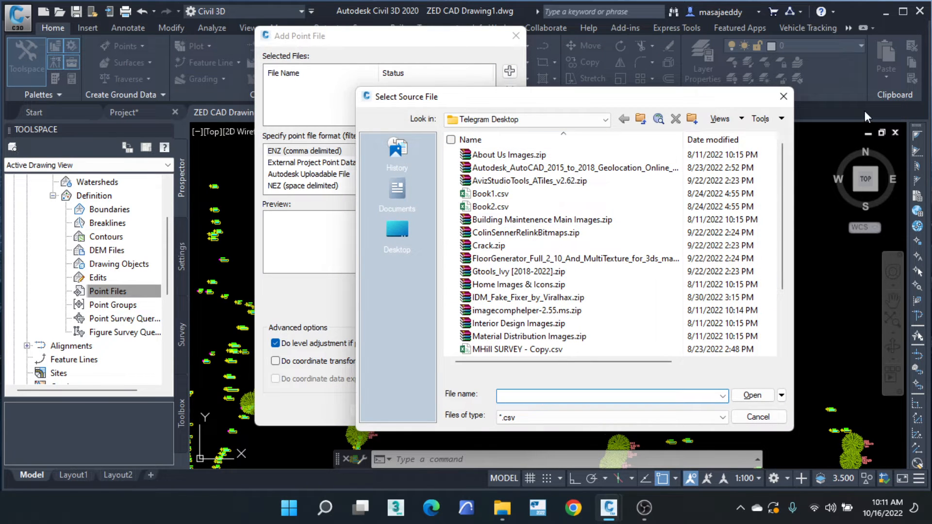
left_click(782, 96)
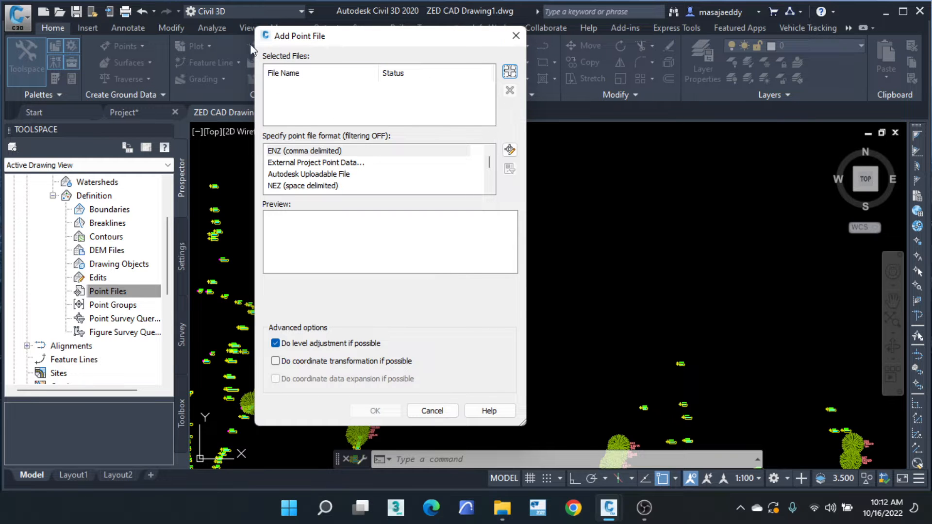
left_click(517, 35)
Add the _All Points point group to the Mityana EG surface definition.
left_click(110, 305)
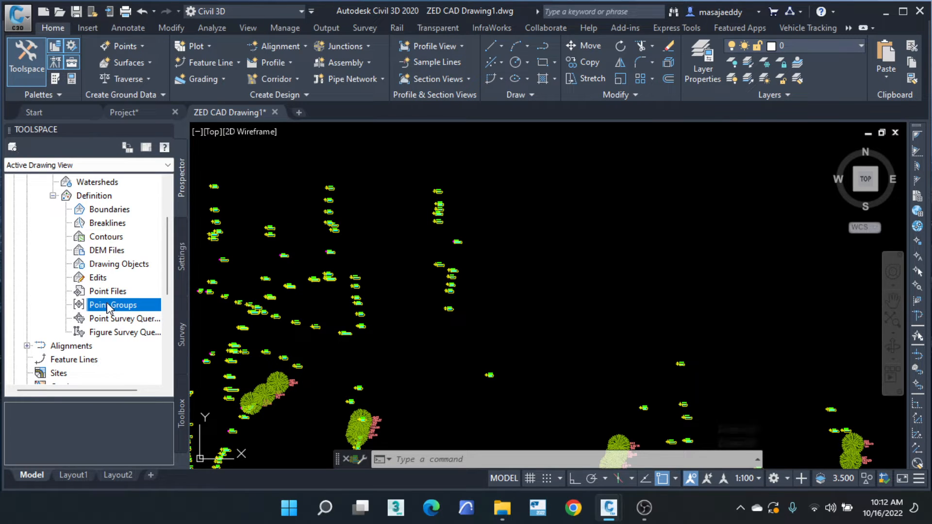
right_click(108, 308)
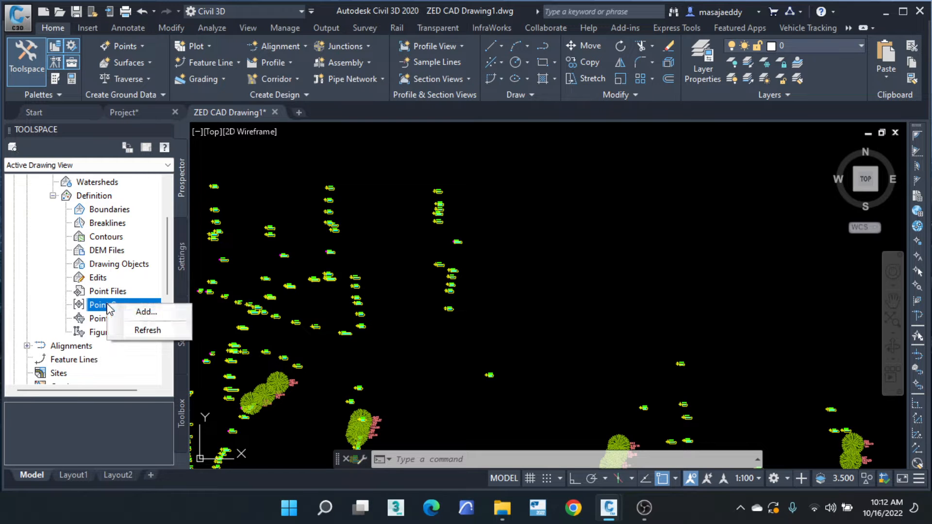
left_click(144, 308)
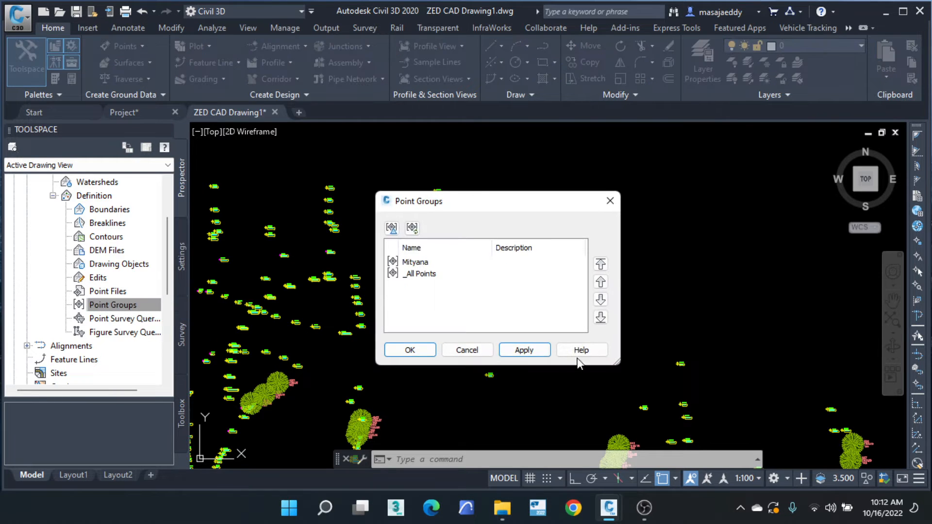
left_click(416, 277)
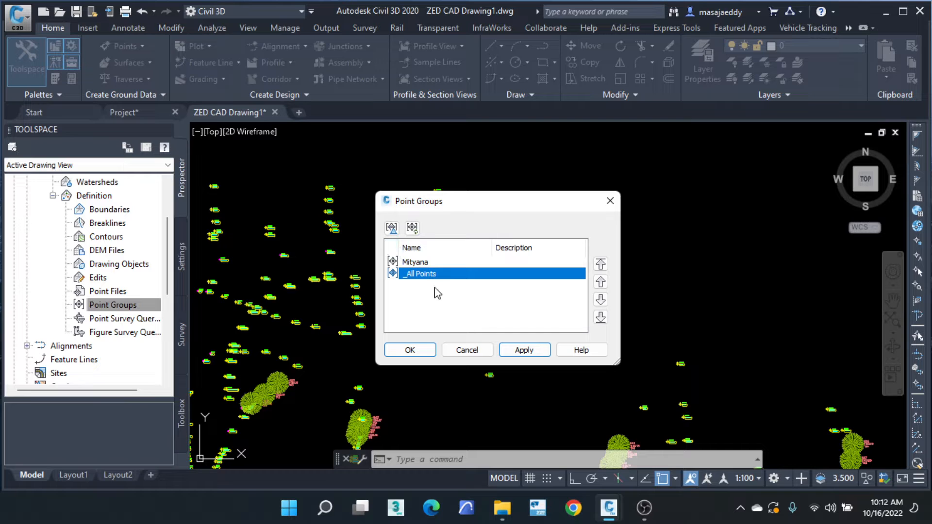
left_click(419, 354)
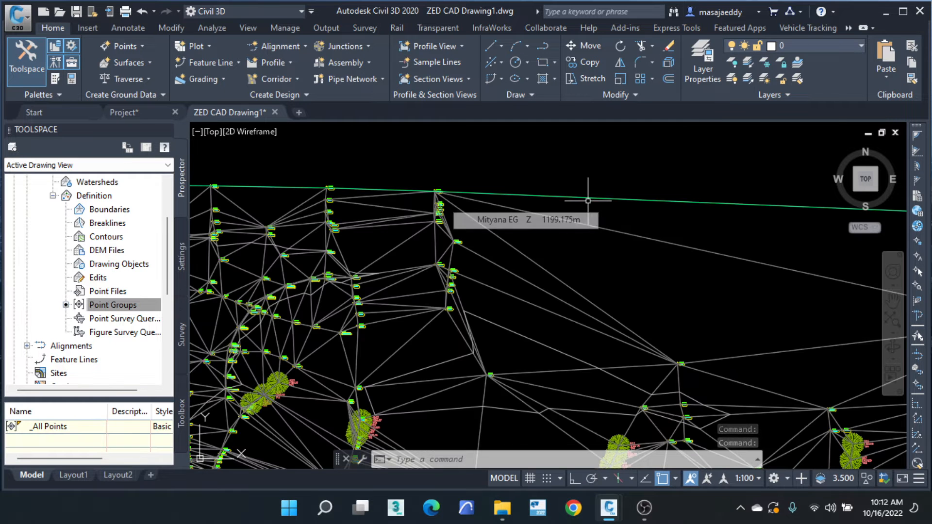
Inspect the Mityana EG surface's triangles, contours and outer border along the whole length of the road.
scroll(591, 201, "down", 8)
mouse_move(813, 252)
middle_mouse_down()
mouse_move(439, 250)
mouse_move(516, 306)
middle_mouse_up()
scroll(439, 250, "up", 8)
scroll(406, 294, "up", 4)
scroll(465, 294, "down", 4)
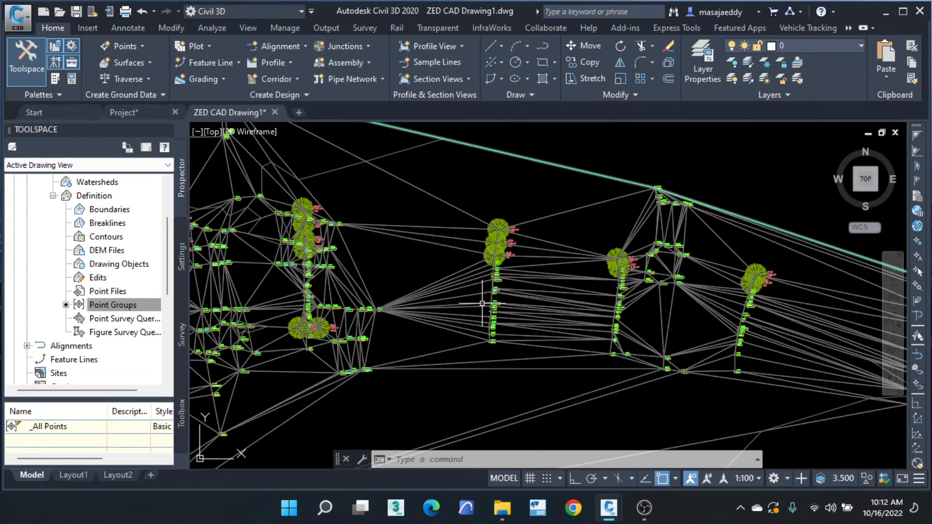
mouse_move(364, 175)
middle_mouse_down()
mouse_move(562, 273)
mouse_move(617, 274)
middle_mouse_up()
scroll(348, 248, "up", 6)
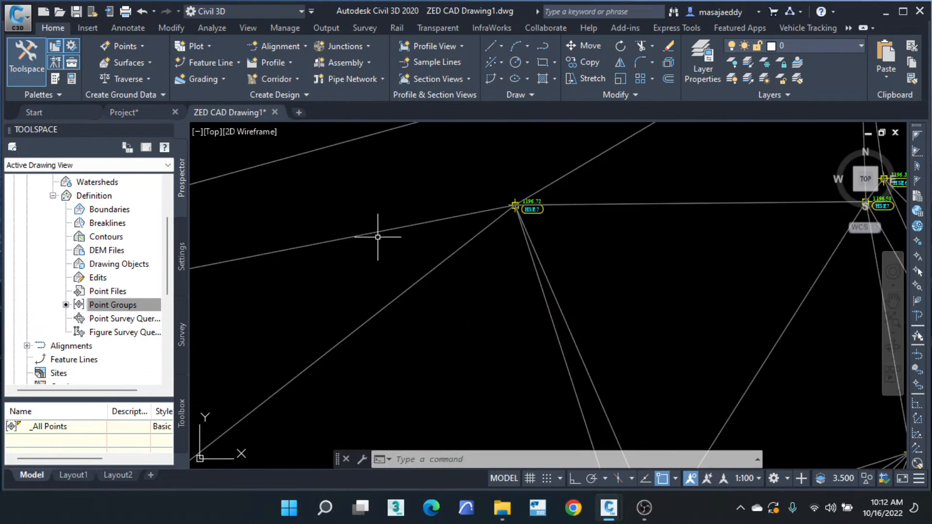
scroll(412, 208, "down", 8)
scroll(416, 263, "up", 4)
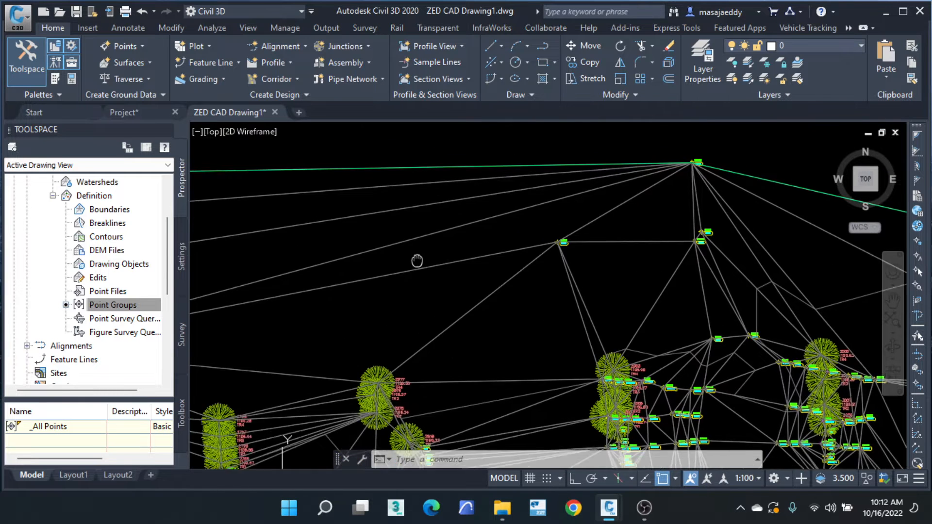
middle_click_drag(387, 263, 662, 304)
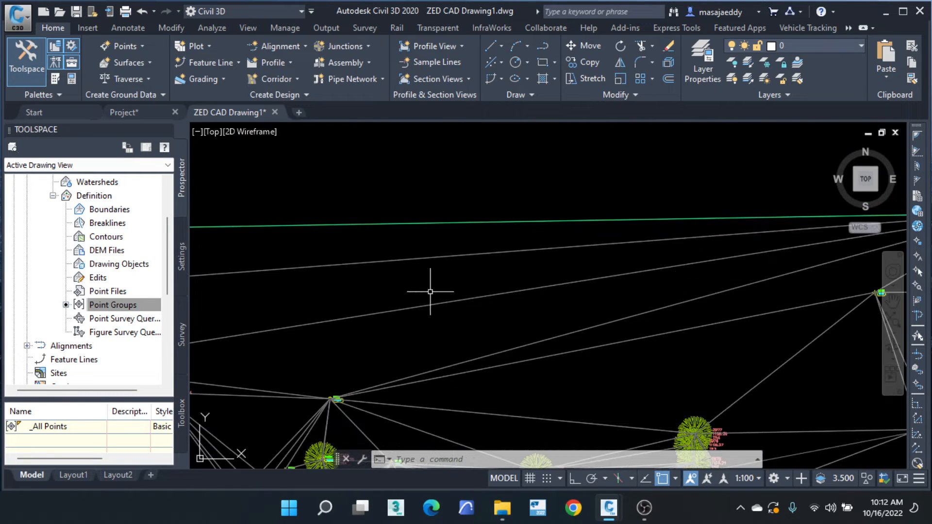
middle_click_drag(358, 279, 371, 281)
scroll(566, 281, "down", 6)
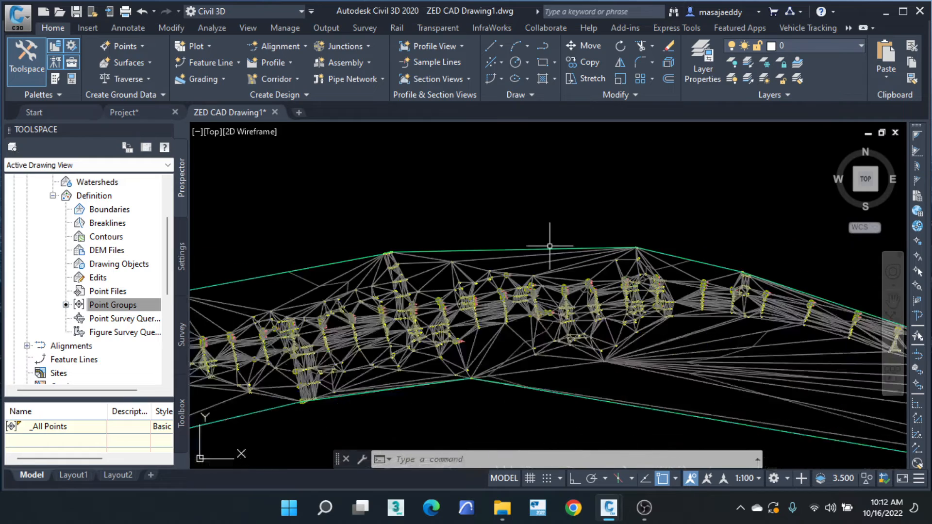
scroll(599, 237, "down", 2)
scroll(325, 287, "up", 8)
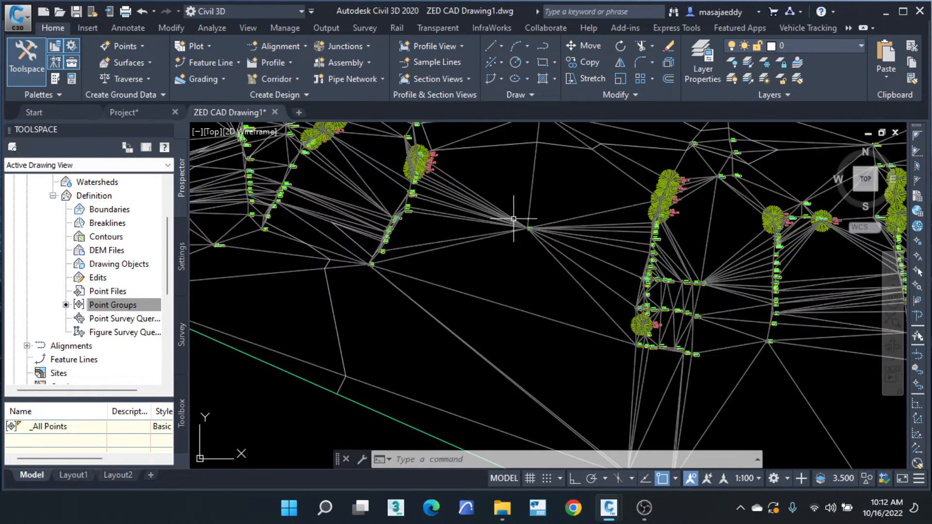
middle_click_drag(457, 247, 381, 291)
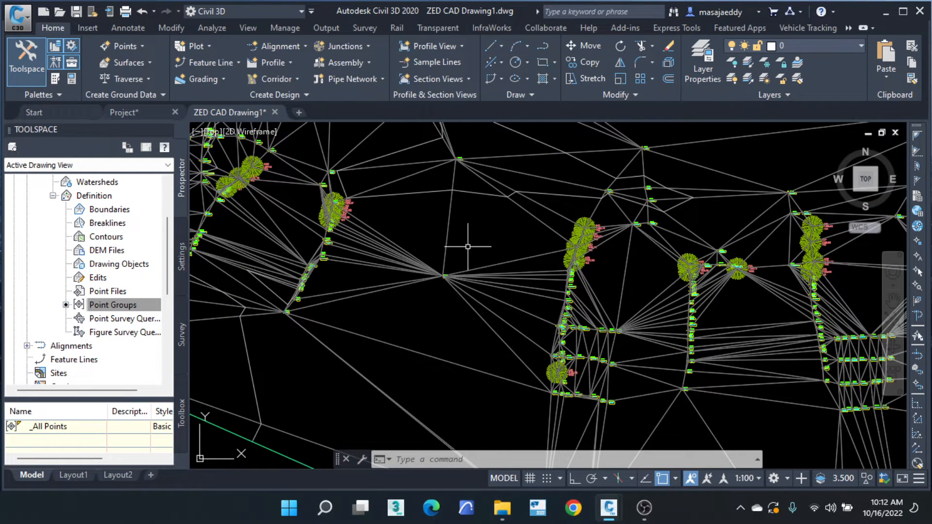
middle_click_drag(469, 246, 430, 326)
scroll(412, 214, "down", 8)
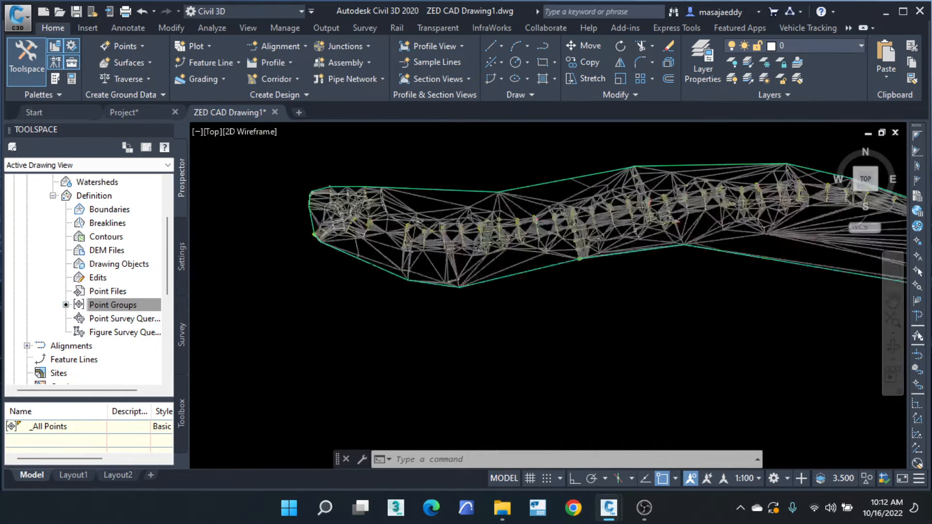
mouse_move(695, 226)
middle_mouse_down()
mouse_move(415, 189)
mouse_move(421, 191)
middle_mouse_up()
middle_click_drag(752, 303, 401, 257)
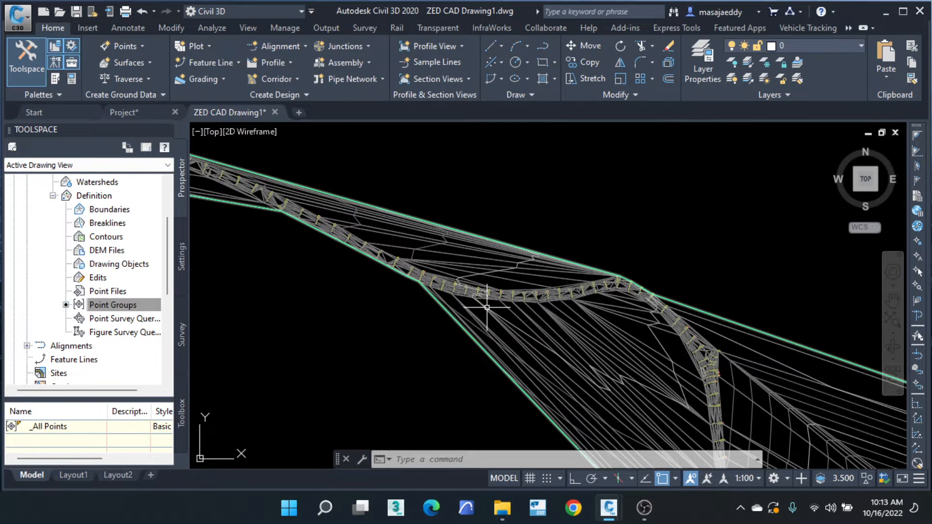
middle_click_drag(455, 277, 818, 277)
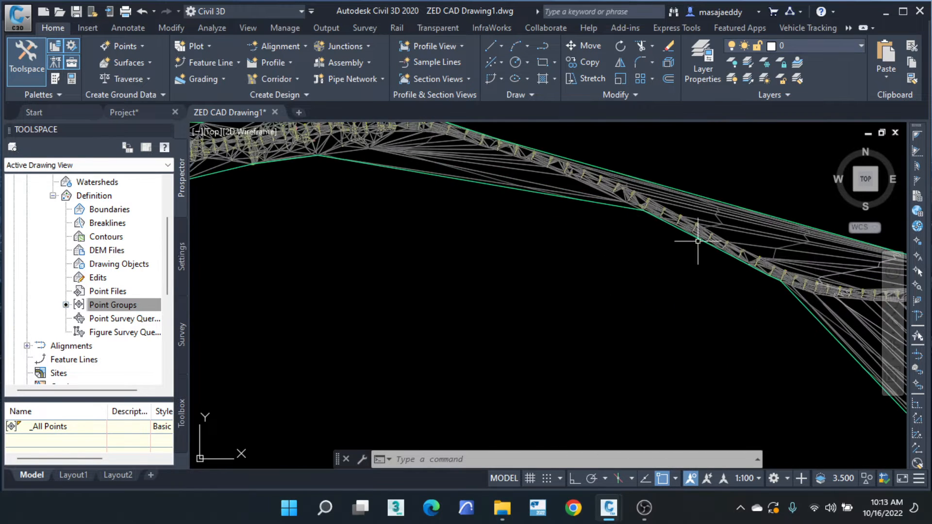
middle_click_drag(404, 187, 804, 286)
middle_click_drag(588, 251, 371, 251)
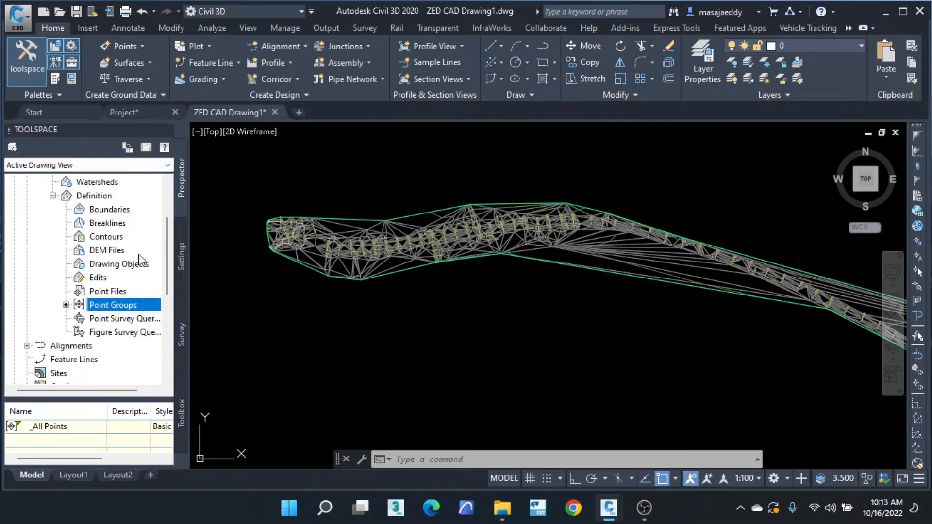
Review the _All Points and Mityana point groups available for the surface definition without adding another one.
left_click(98, 197)
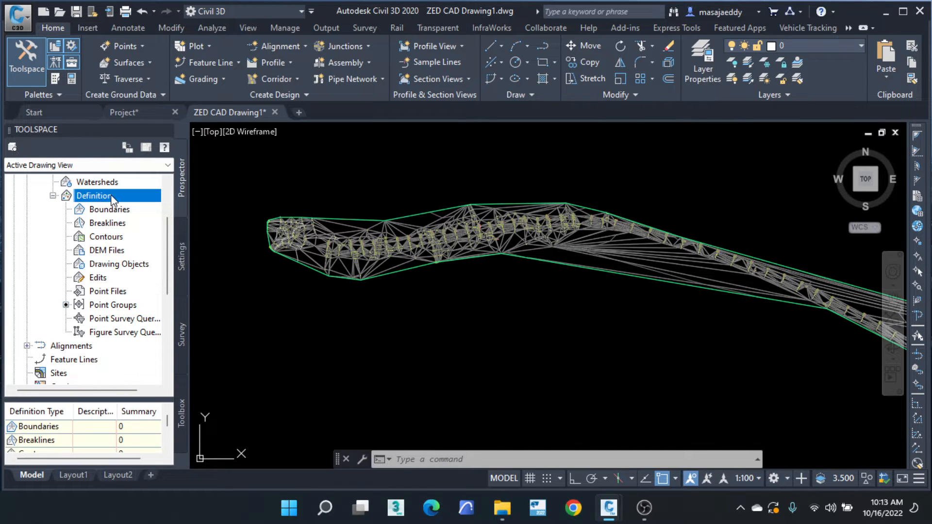
left_click(115, 306)
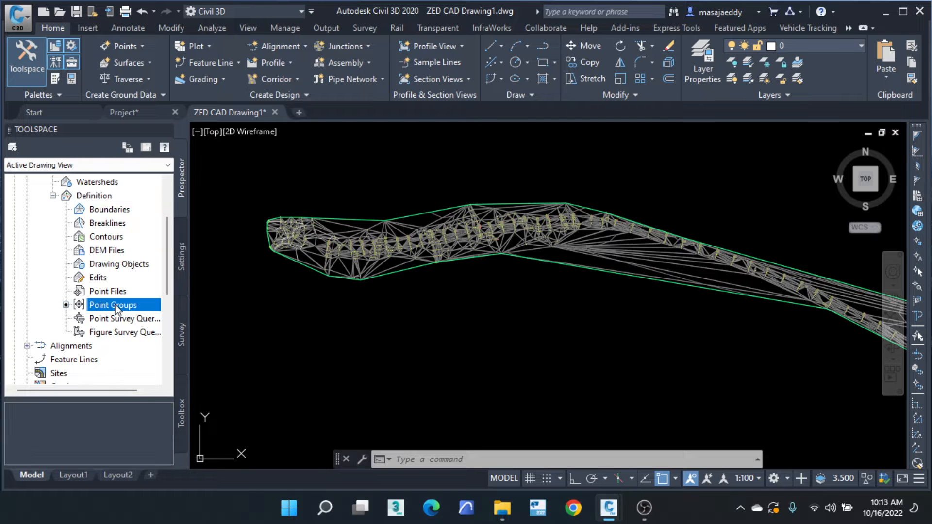
right_click(116, 309)
left_click(156, 315)
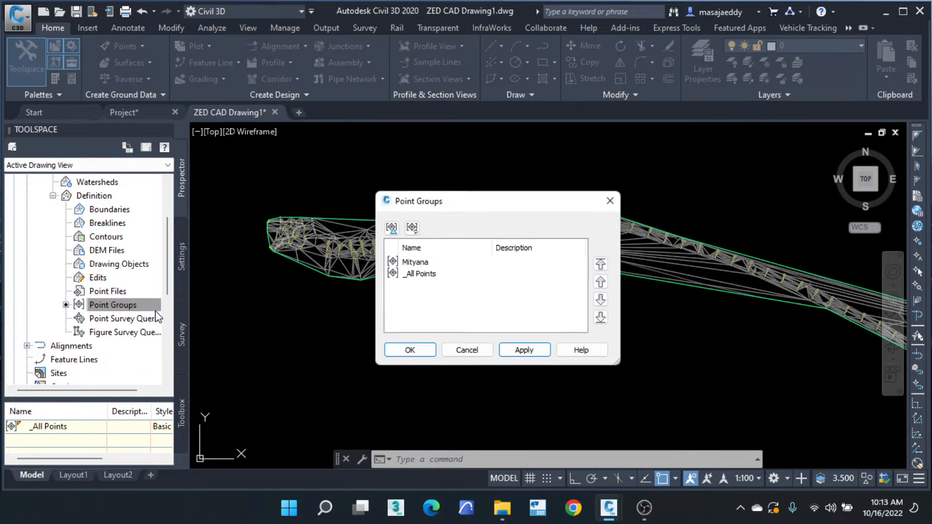
left_click(432, 274)
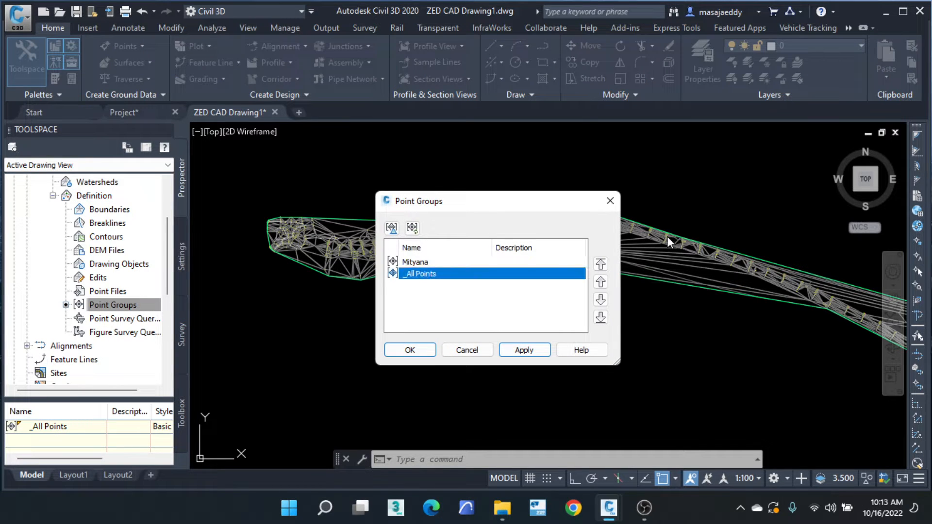
left_click(425, 263)
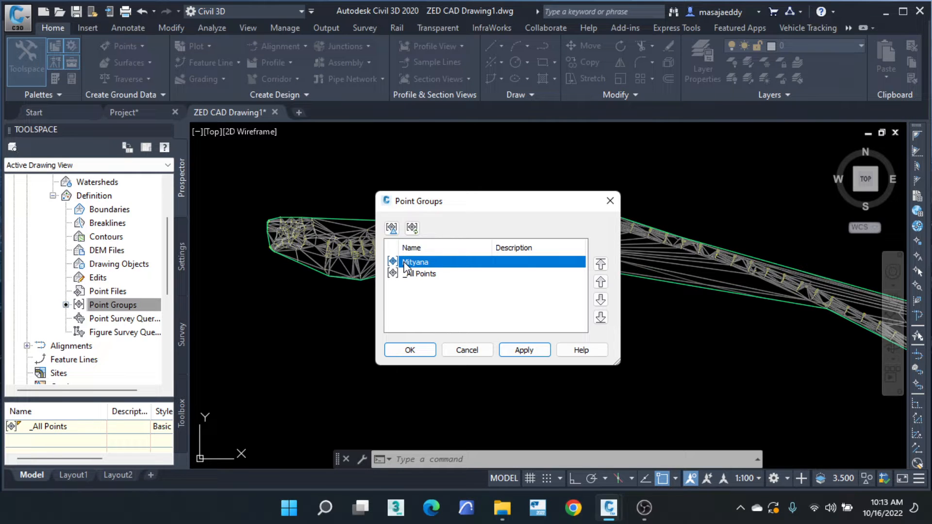
left_click(610, 201)
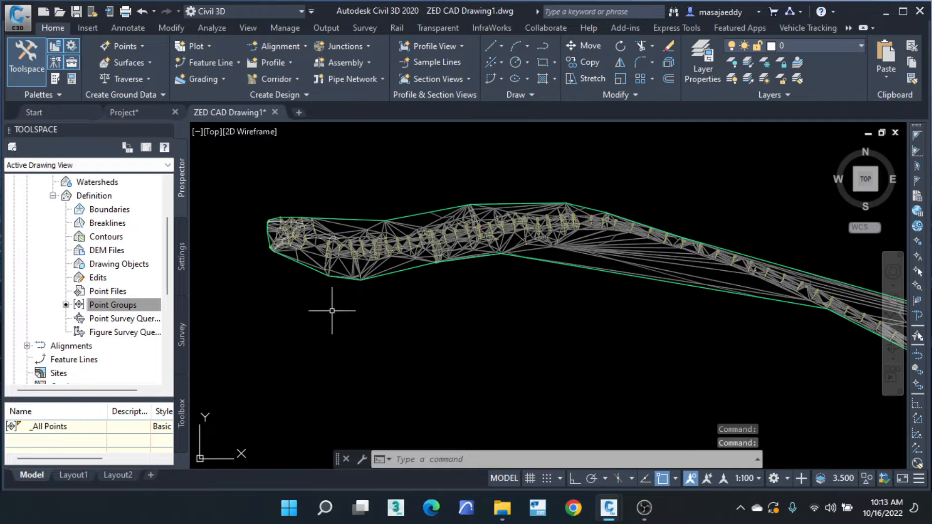
Examine the surface's outer border and the long triangles spanning the gaps between survey points at the road's western end.
middle_click_drag(348, 287, 303, 269)
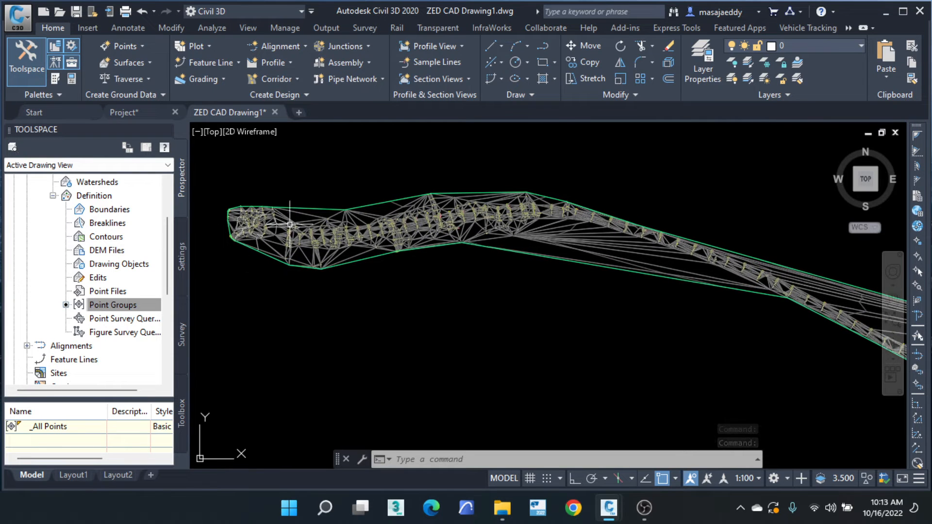
scroll(342, 256, "up", 2)
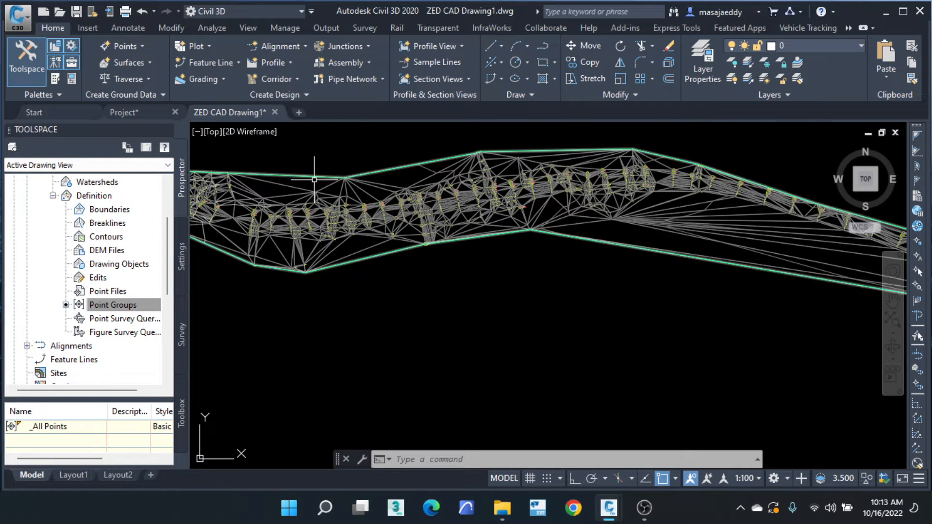
scroll(315, 180, "up", 2)
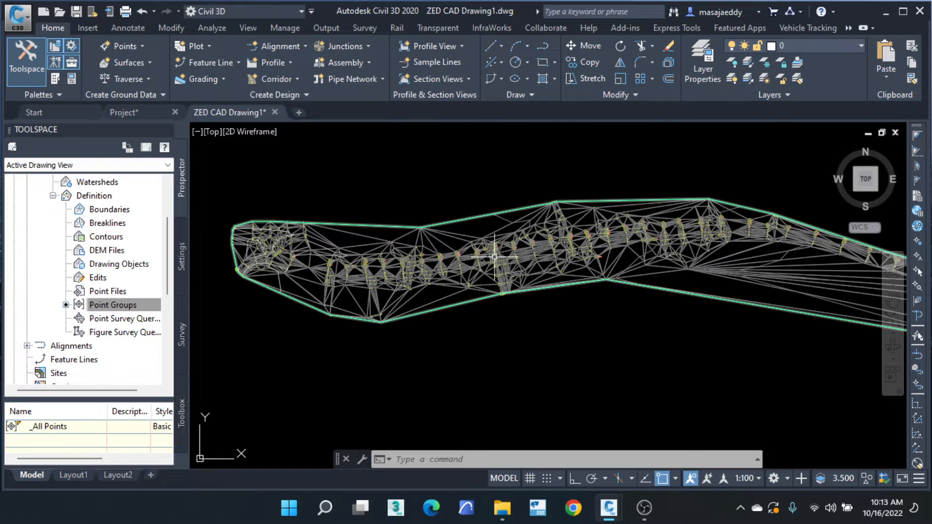
scroll(367, 254, "up", 2)
scroll(412, 254, "up", 4)
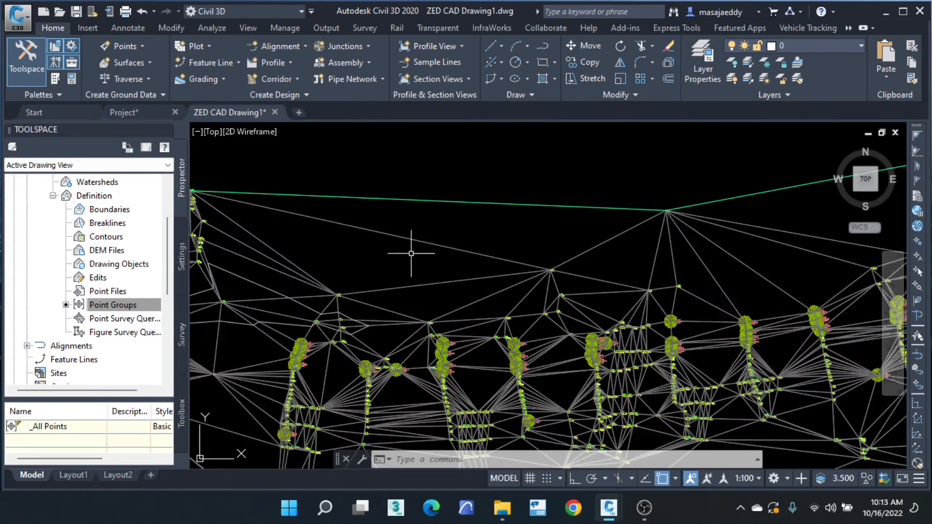
scroll(399, 231, "down", 5)
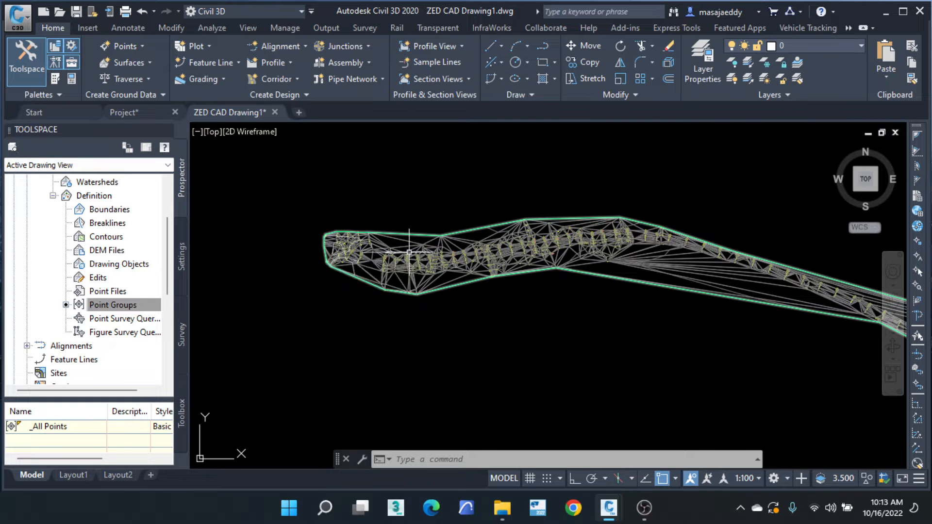
mouse_move(410, 254)
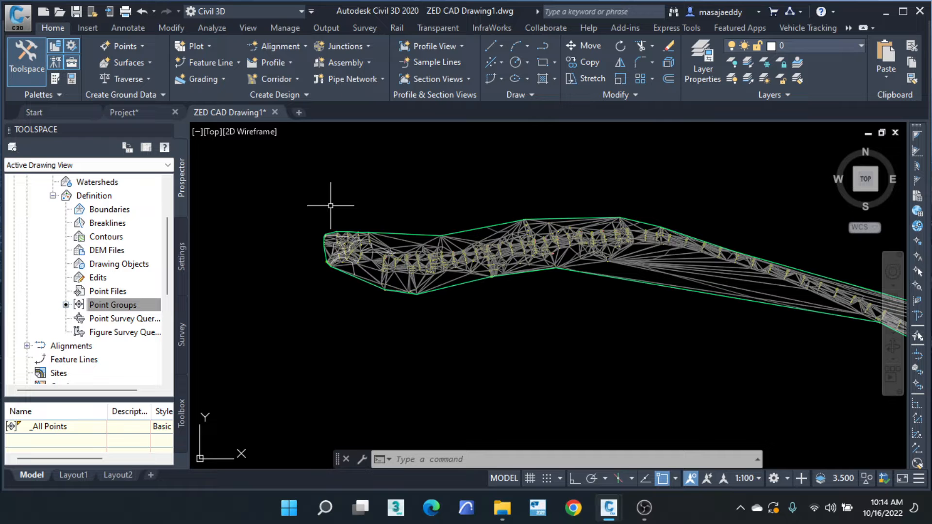
scroll(353, 282, "up", 4)
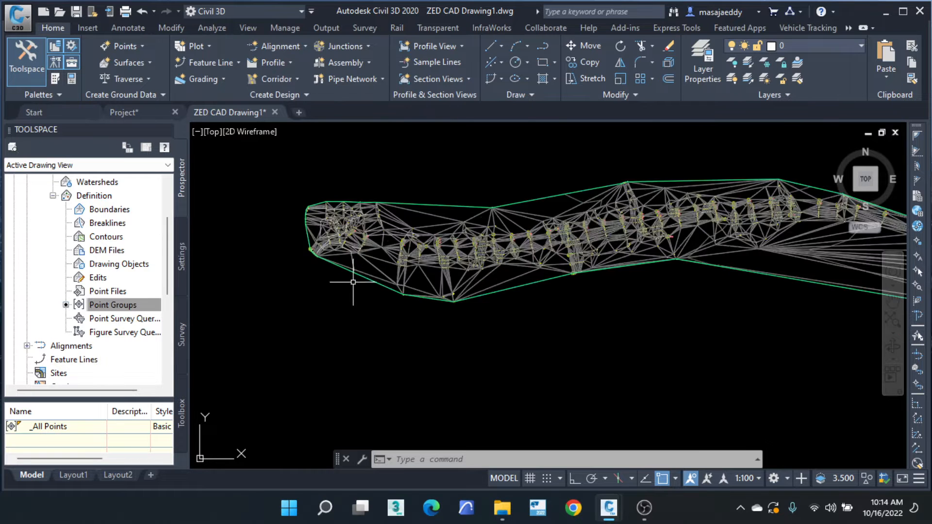
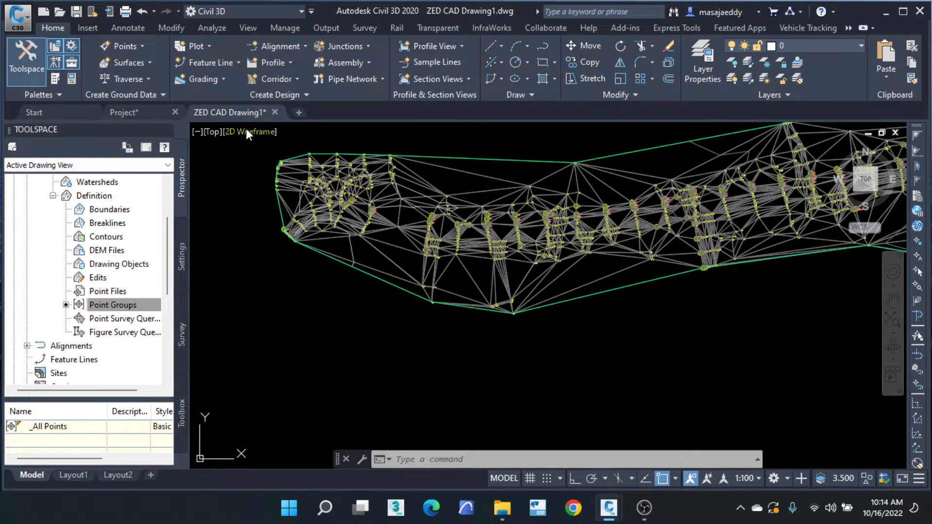
Review the visual styles available for the viewport without choosing another one.
left_click(246, 129)
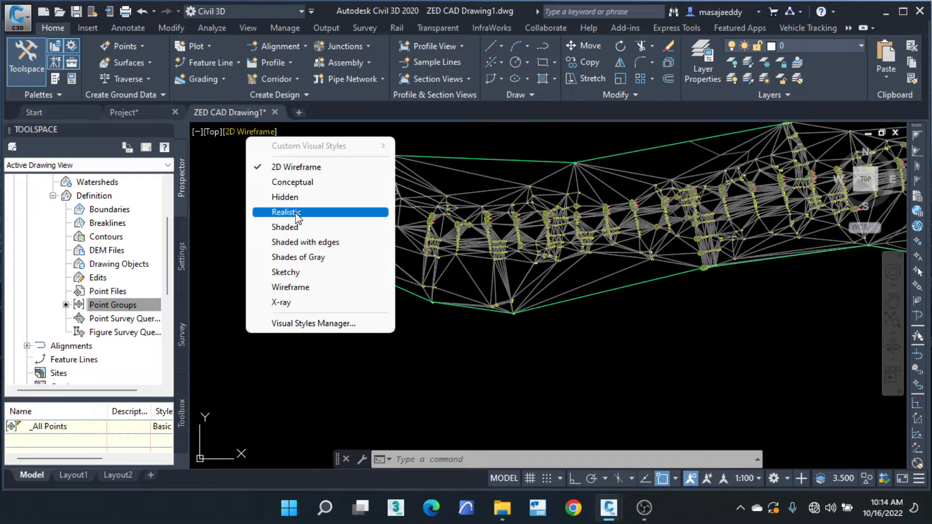
left_click(431, 390)
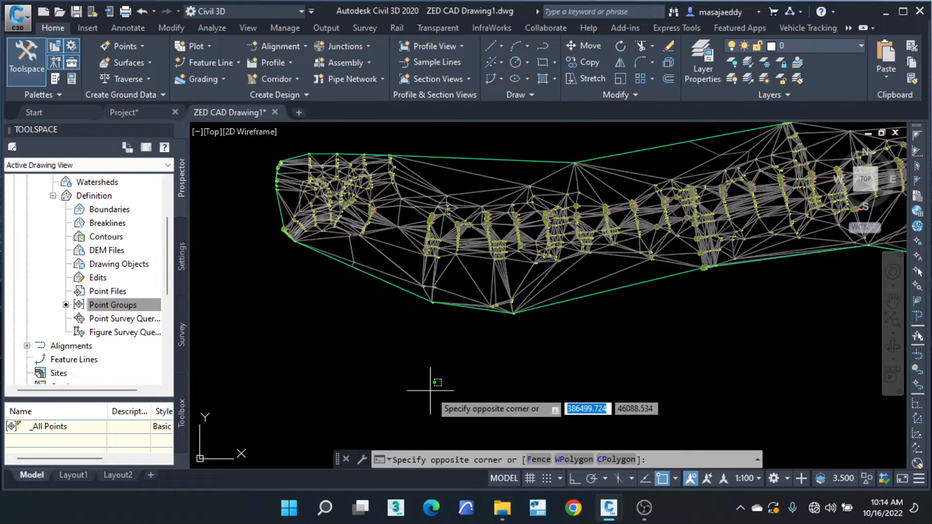
left_click(369, 373)
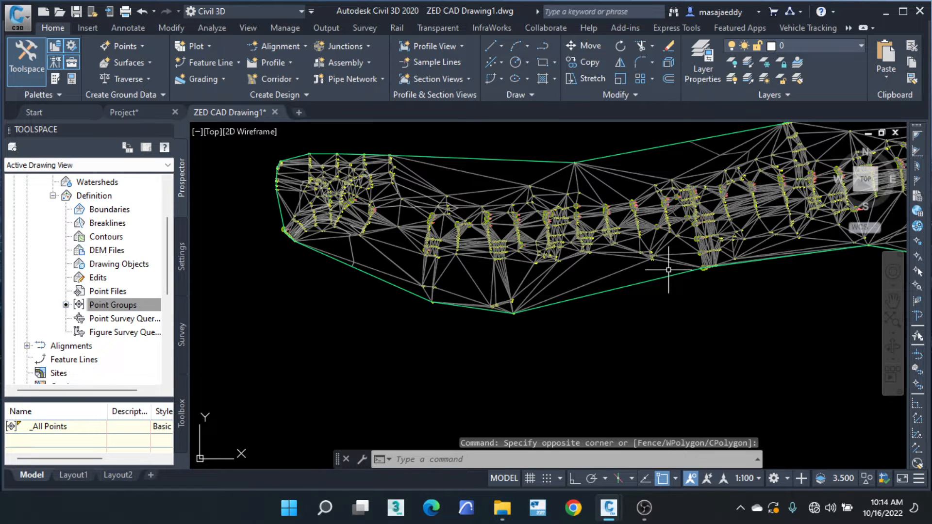
Inspect the Mityana EG surface's triangles eastward from the western survey points to the long triangles south of the road.
middle_click_drag(557, 279, 403, 275)
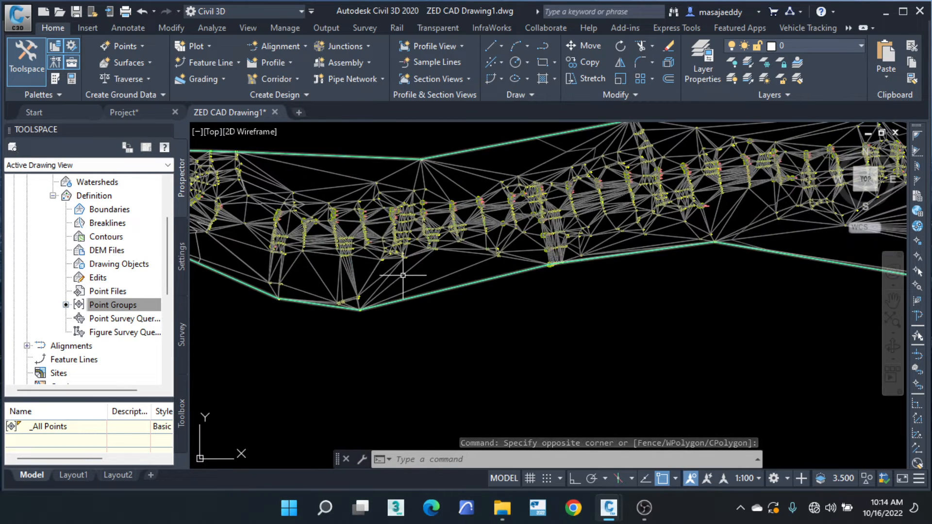
mouse_move(403, 276)
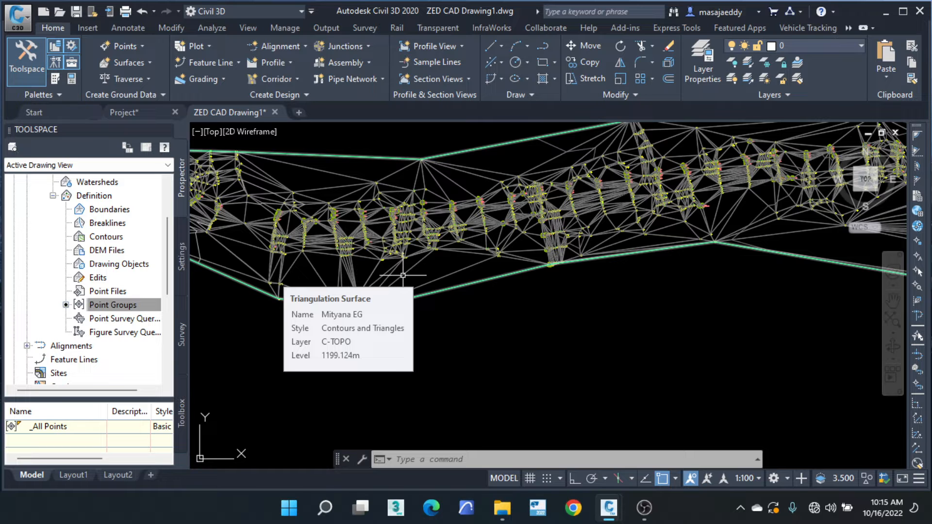
scroll(384, 264, "down", 3)
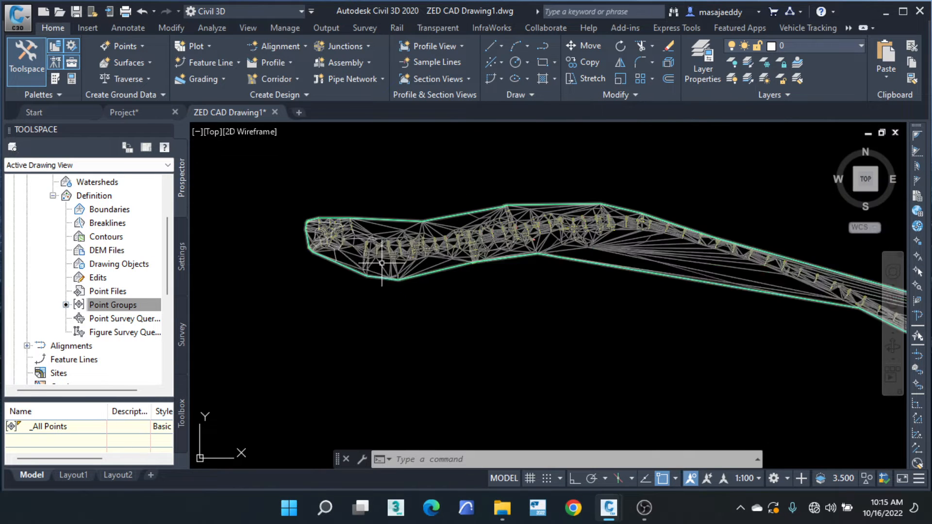
scroll(644, 264, "up", 3)
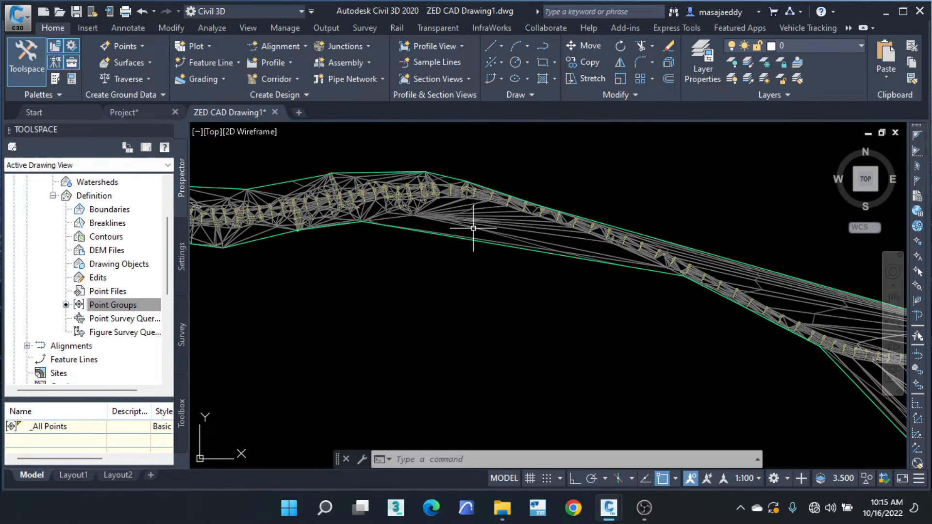
mouse_move(472, 228)
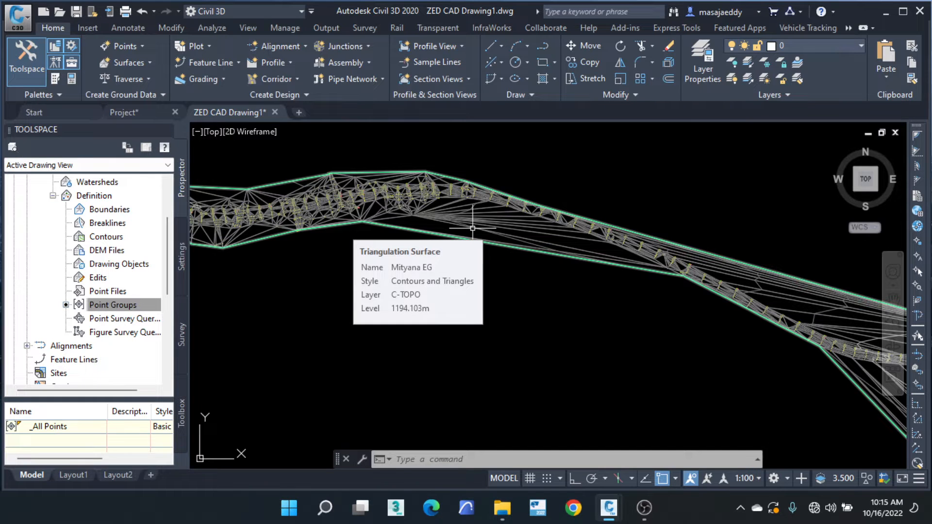
middle_click_drag(325, 220, 504, 236)
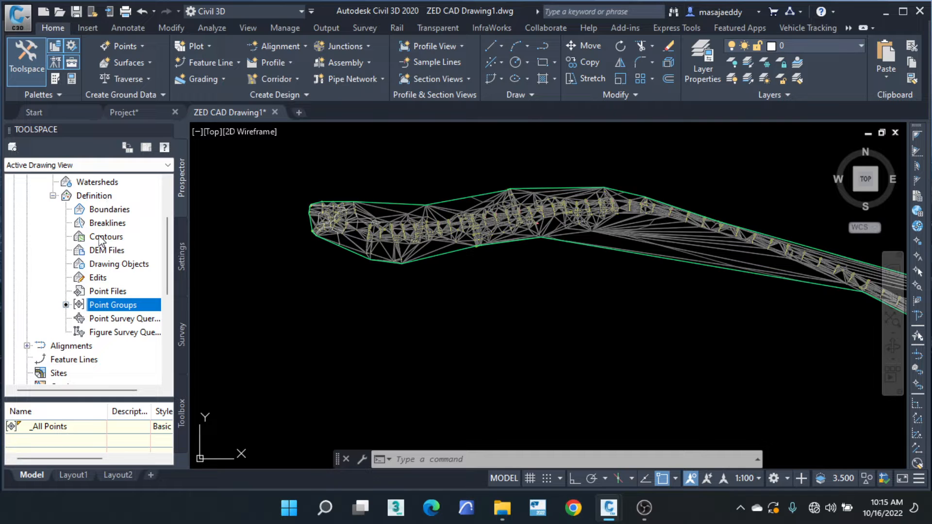
Review the file types accepted when adding a DEM file to the surface definition, and leave without adding one.
left_click(106, 250)
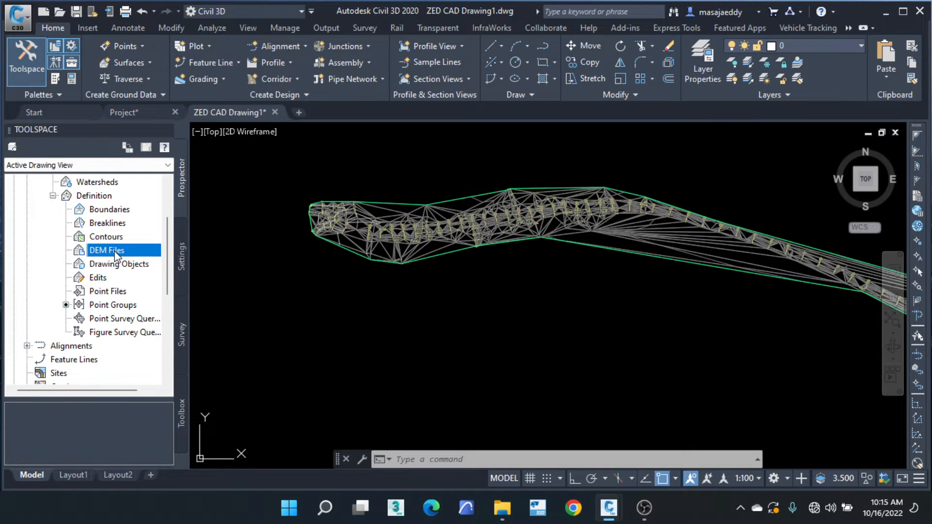
right_click(116, 256)
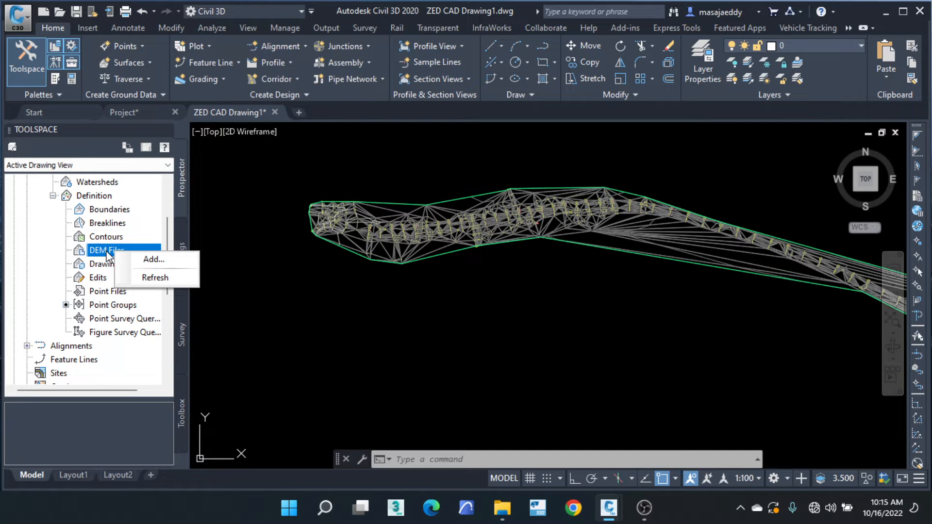
left_click(153, 260)
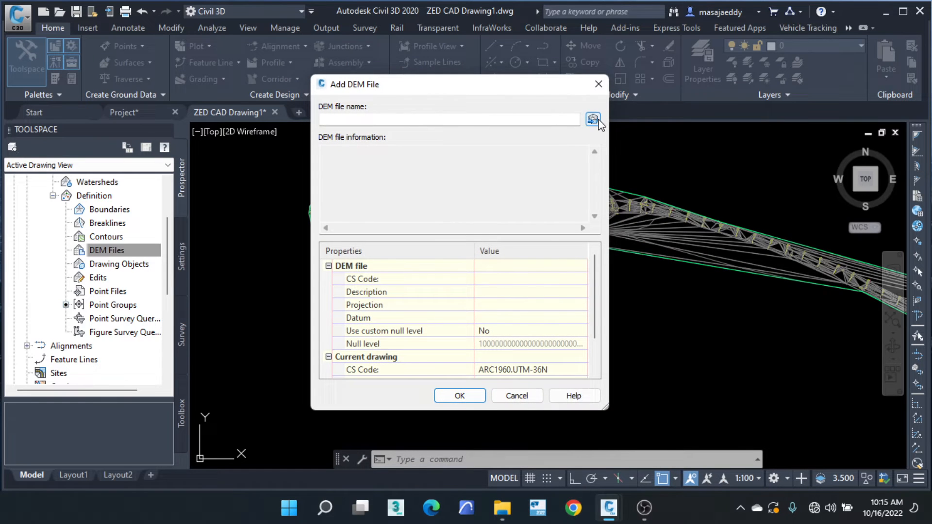
left_click(592, 119)
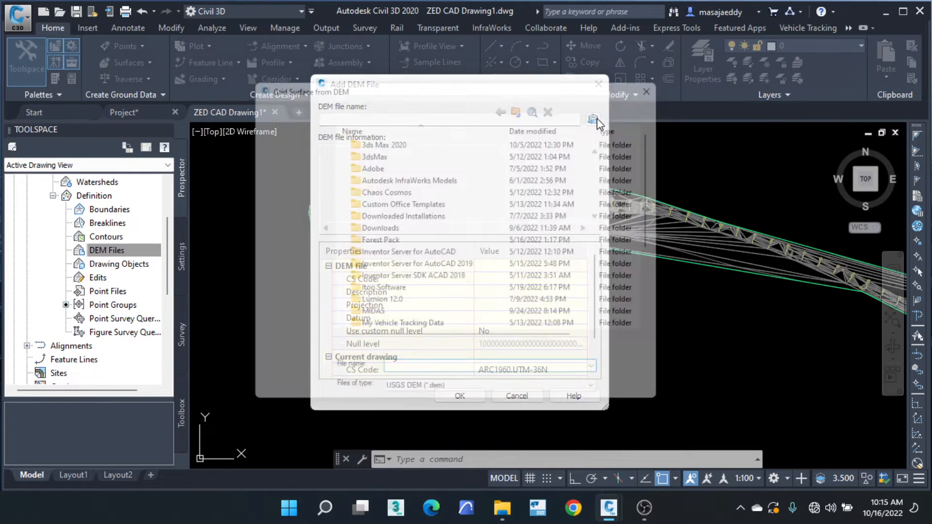
left_click(411, 401)
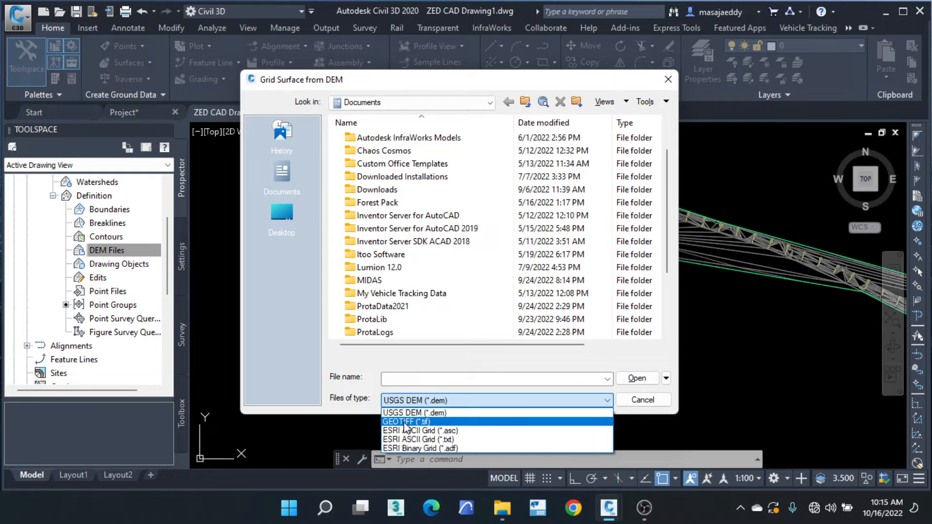
left_click(668, 80)
left_click(668, 81)
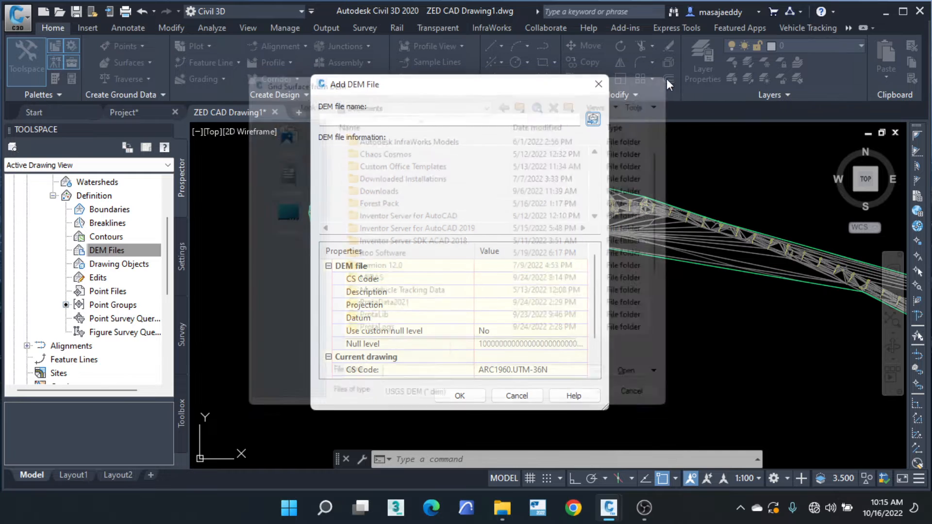
left_click(599, 84)
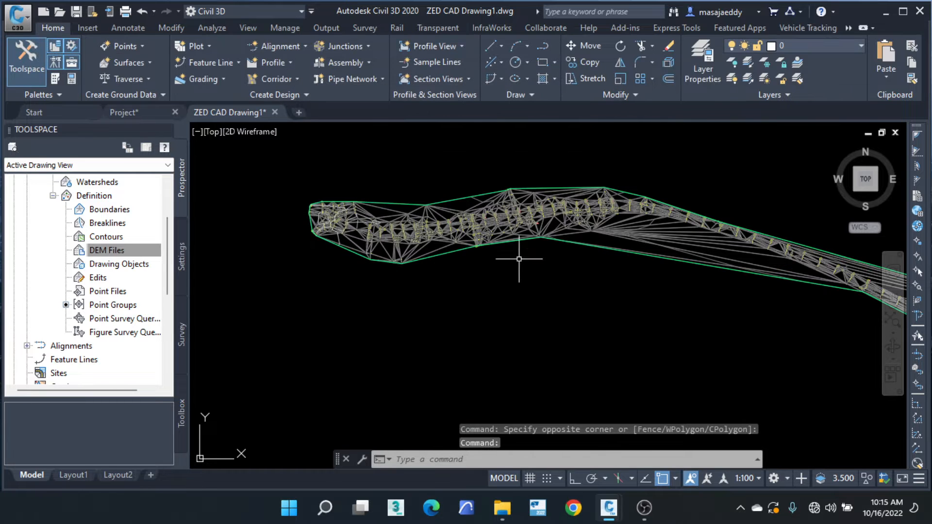
Examine the triangles along the surface's southern border near the road's western end.
scroll(343, 235, "up", 4)
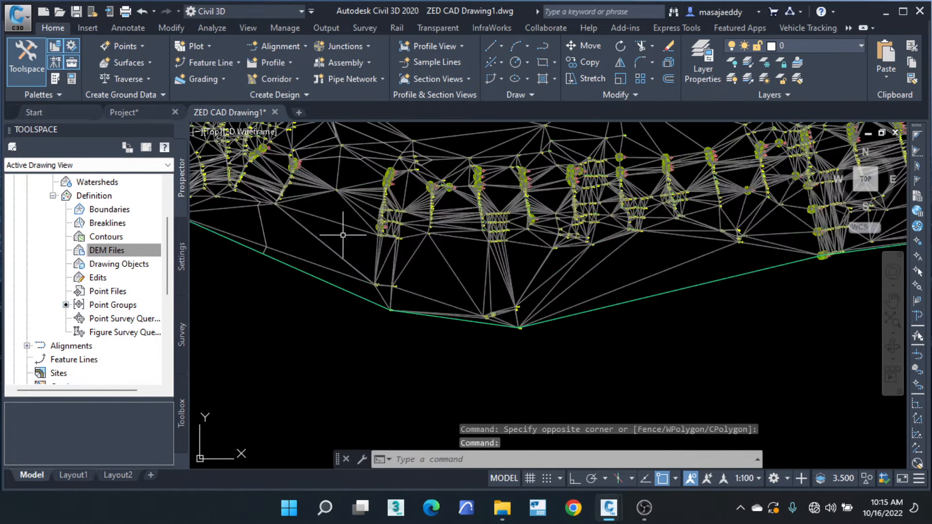
middle_click_drag(343, 235, 435, 252)
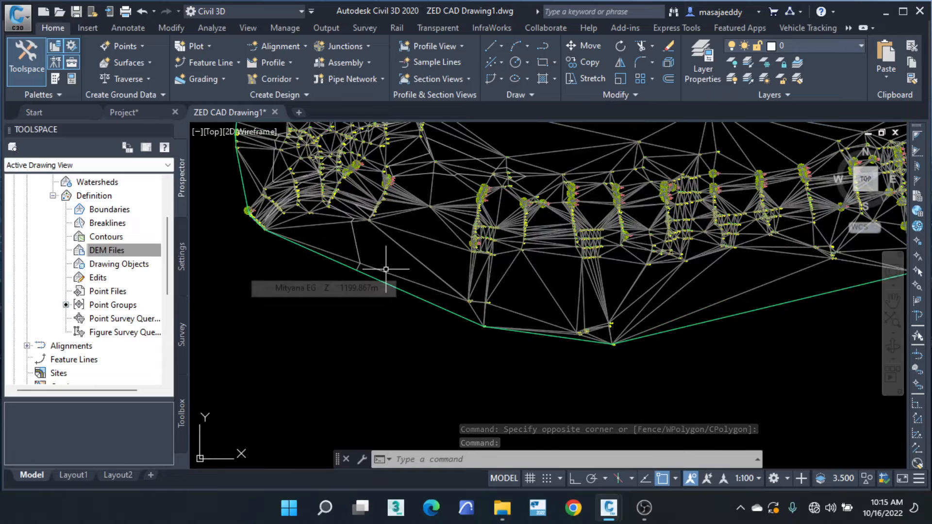
scroll(364, 267, "down", 4)
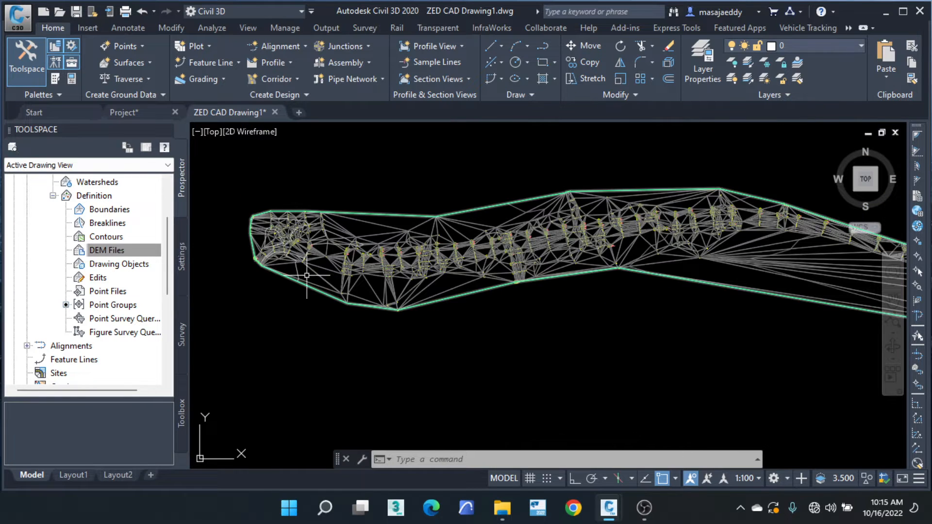
scroll(315, 223, "down", 2)
scroll(412, 222, "up", 2)
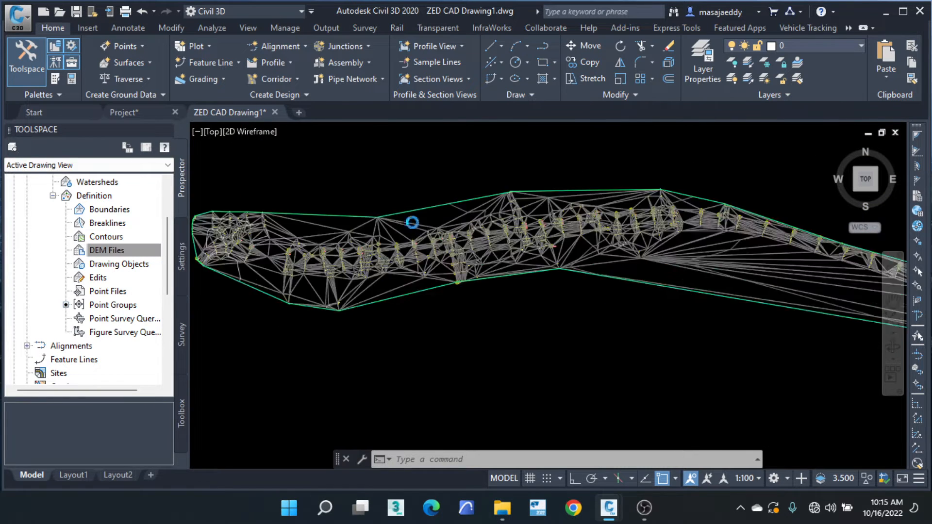
scroll(411, 222, "up", 2)
Change the Mityana EG surface's style to Contours 1m and 5m (Background) in its surface properties.
left_click(462, 177)
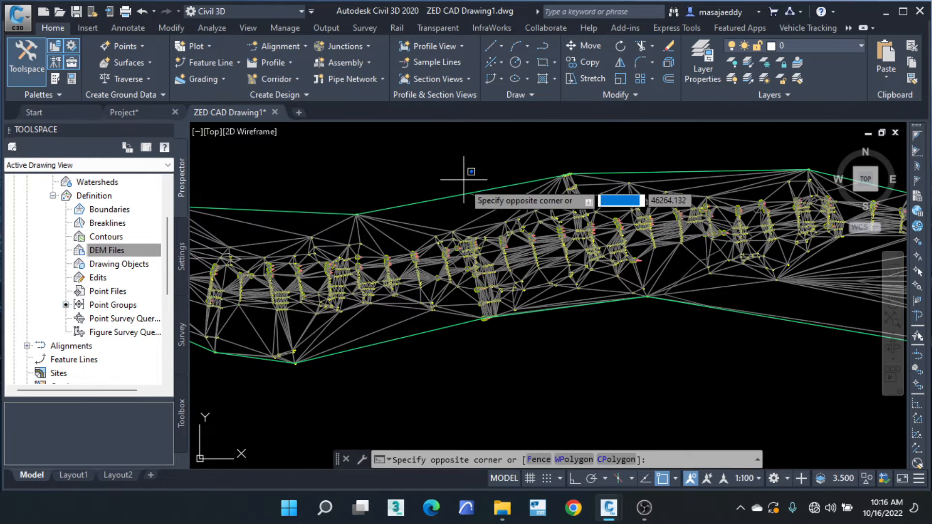
left_click(449, 205)
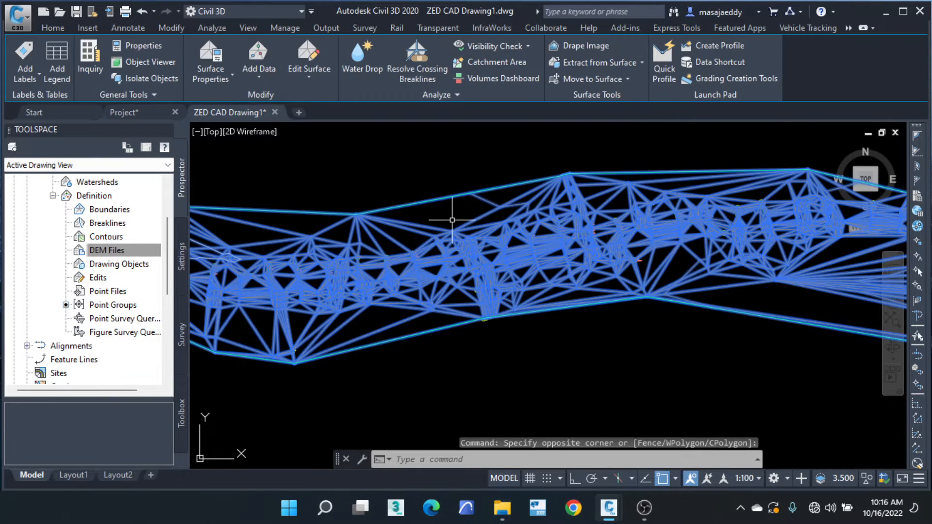
scroll(494, 238, "down", 2)
middle_click_drag(611, 226, 514, 232)
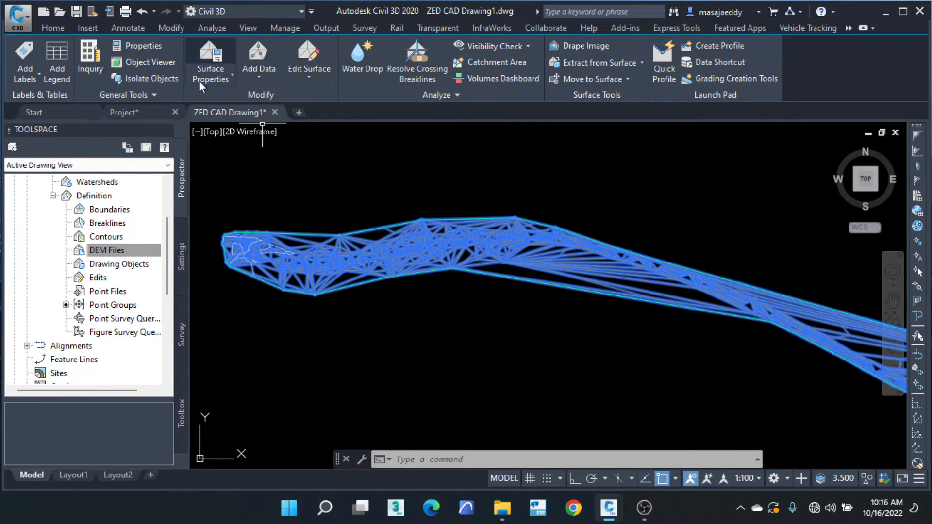
left_click(216, 54)
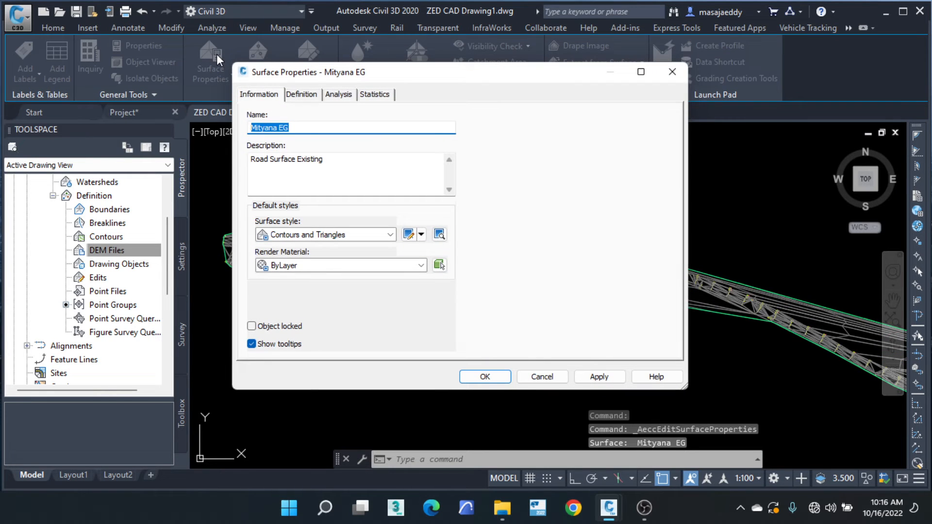
left_click(673, 72)
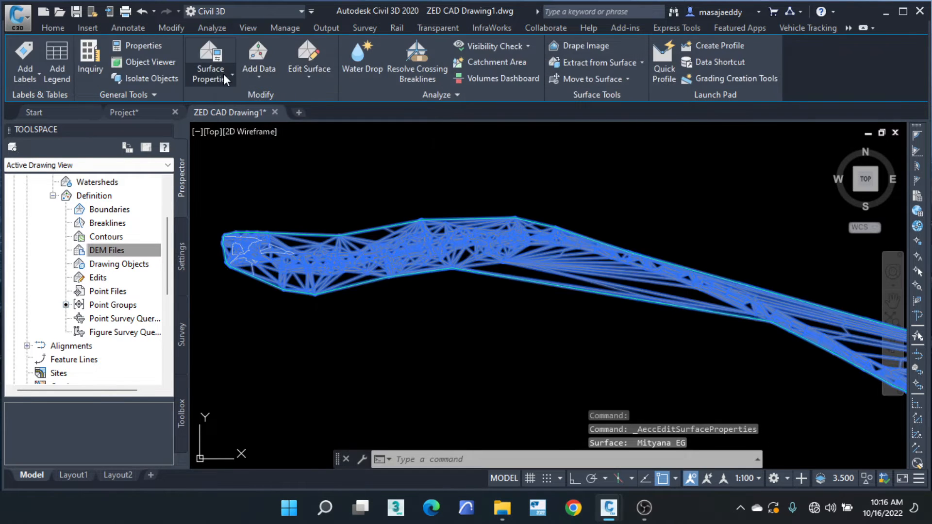
left_click(220, 78)
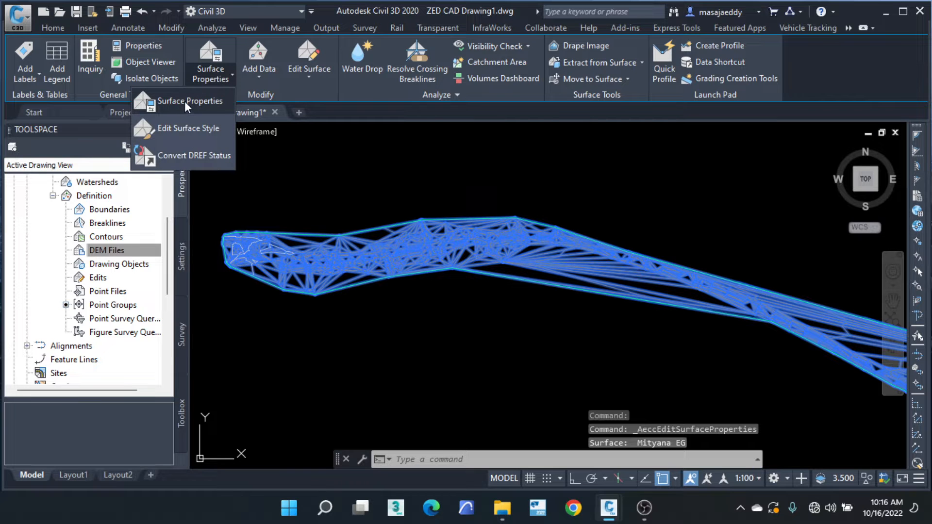
left_click(185, 99)
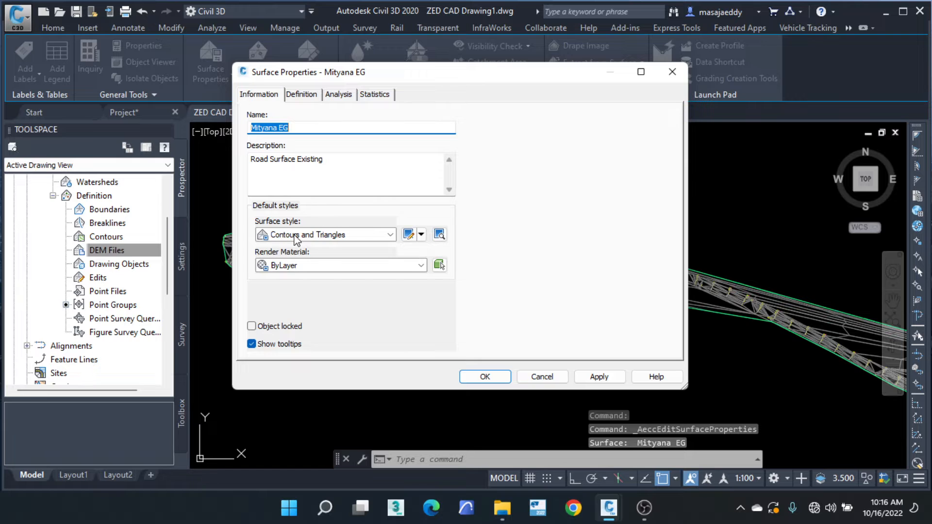
left_click(390, 234)
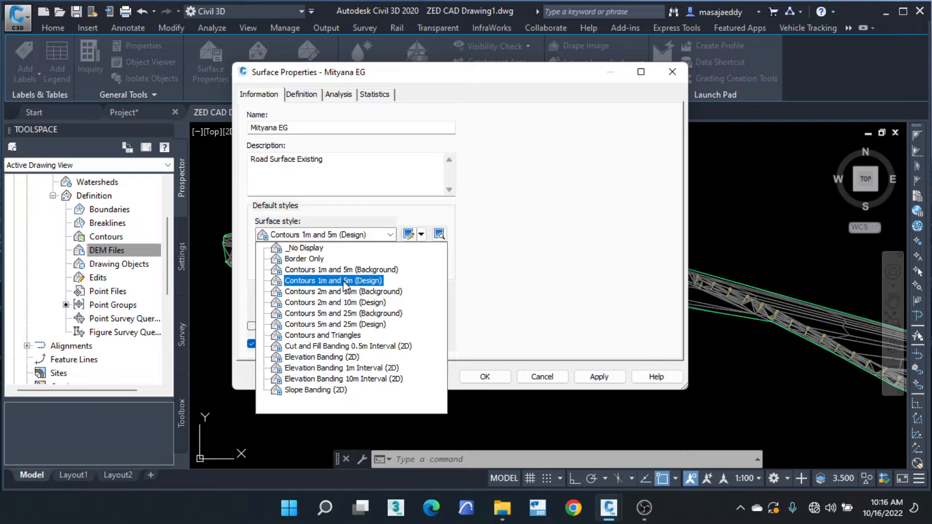
left_click(301, 272)
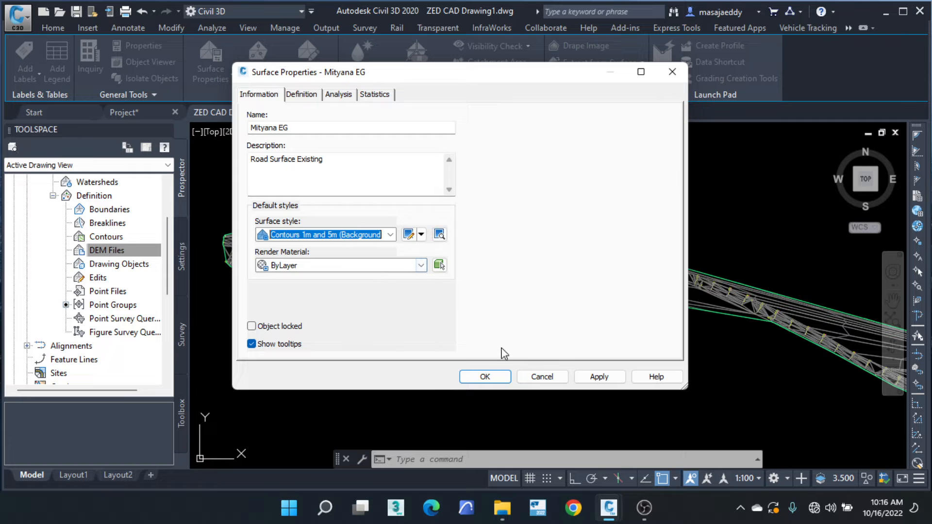
left_click(483, 378)
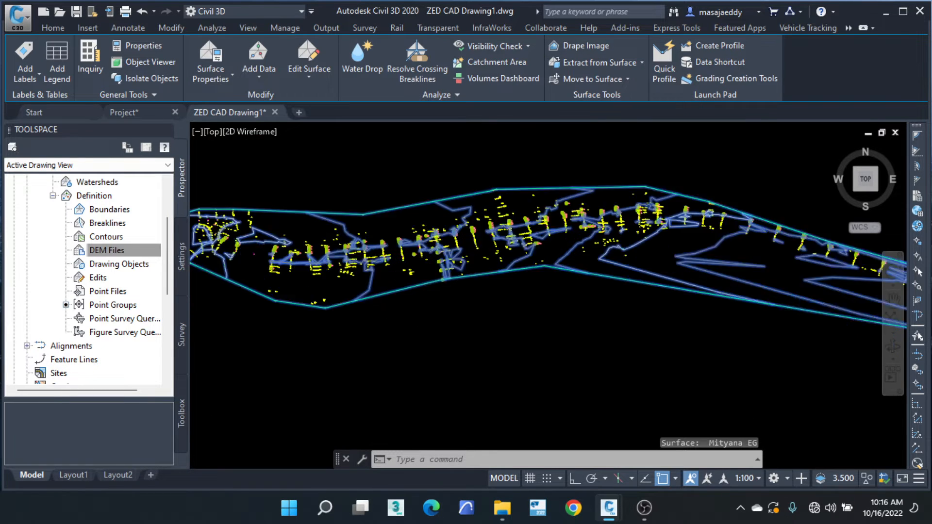
Deselect the surface and examine its contour lines among the survey points along the road.
scroll(454, 249, "up", 4)
scroll(495, 248, "up", 1)
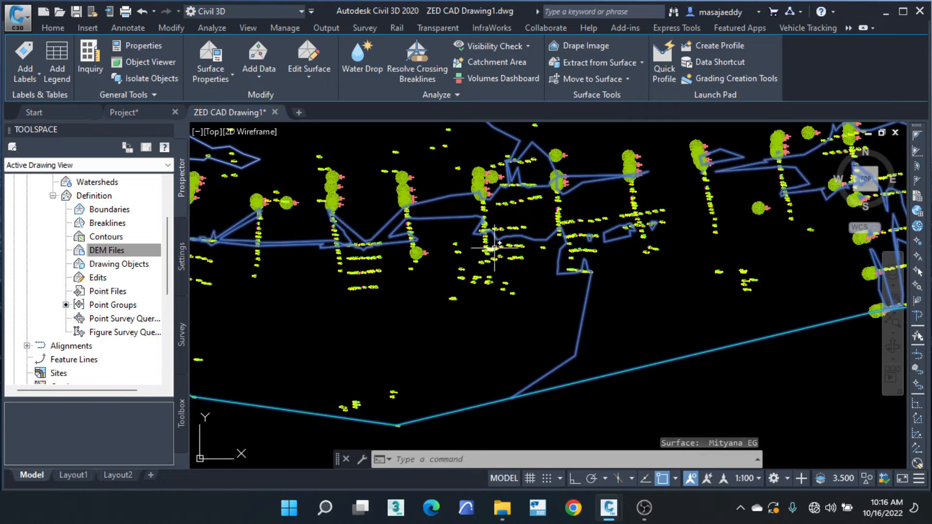
scroll(494, 248, "up", 2)
key("Escape")
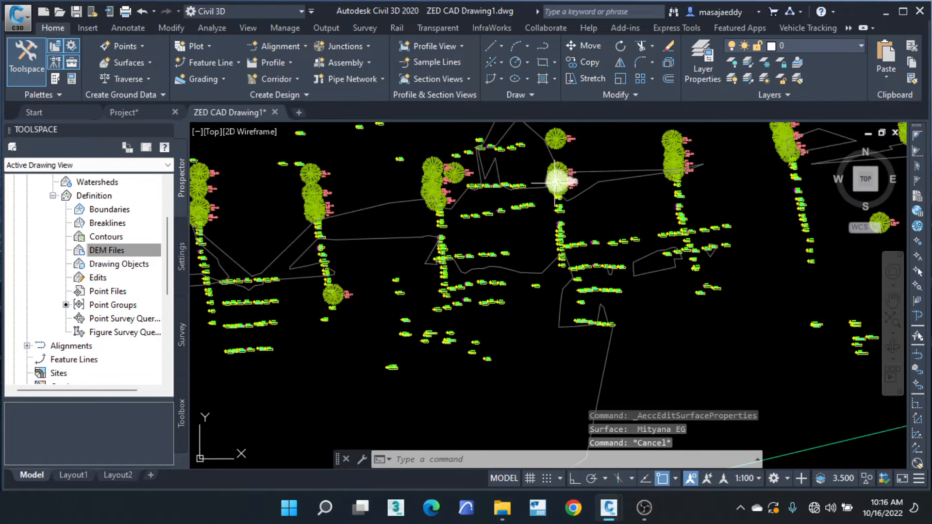
scroll(557, 181, "down", 1)
scroll(370, 196, "down", 4)
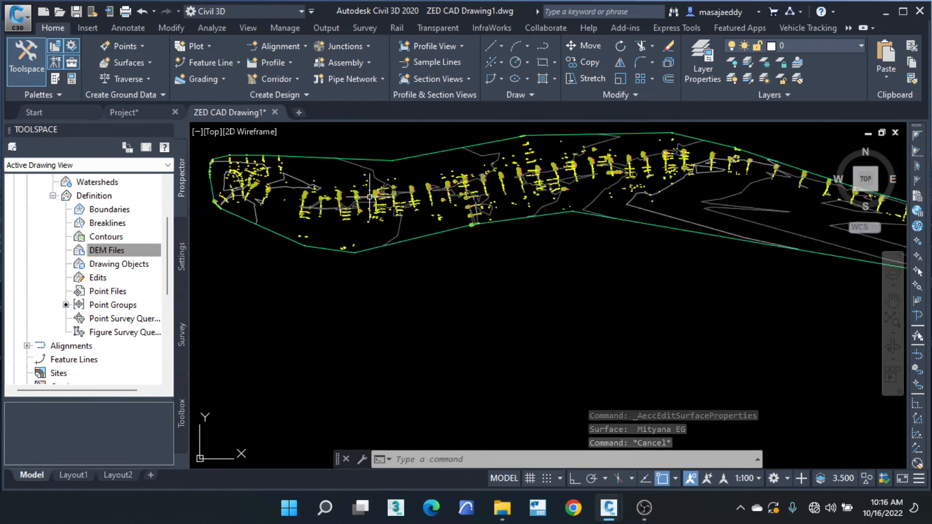
scroll(510, 208, "up", 5)
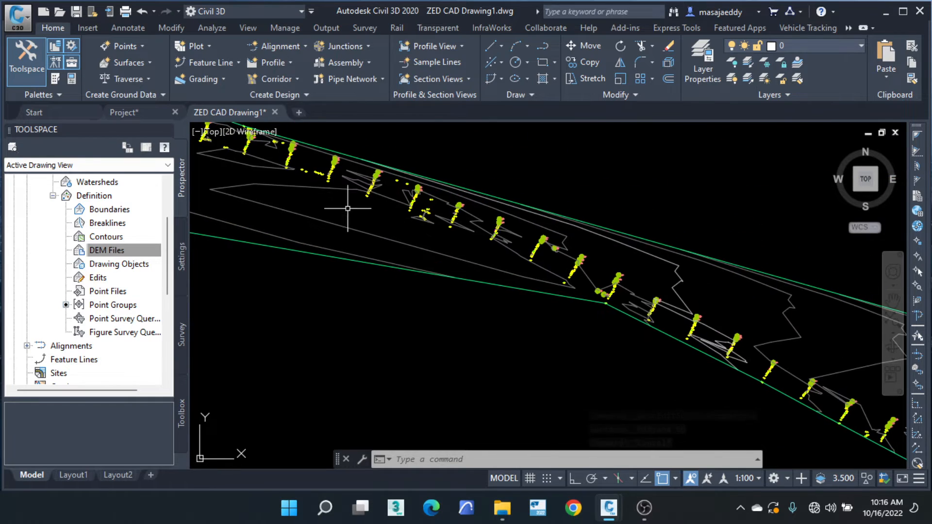
Examine the contours across the full extent of the surface, from the road's western end through its bends to the east and back.
middle_click_drag(726, 319, 271, 251)
middle_click_drag(599, 376, 211, 126)
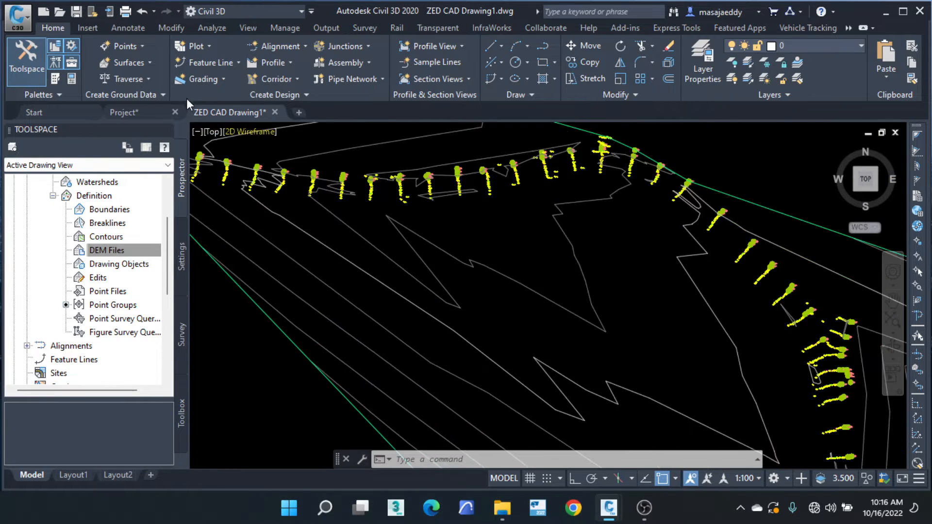
scroll(492, 231, "down", 6)
middle_click_drag(662, 324, 429, 248)
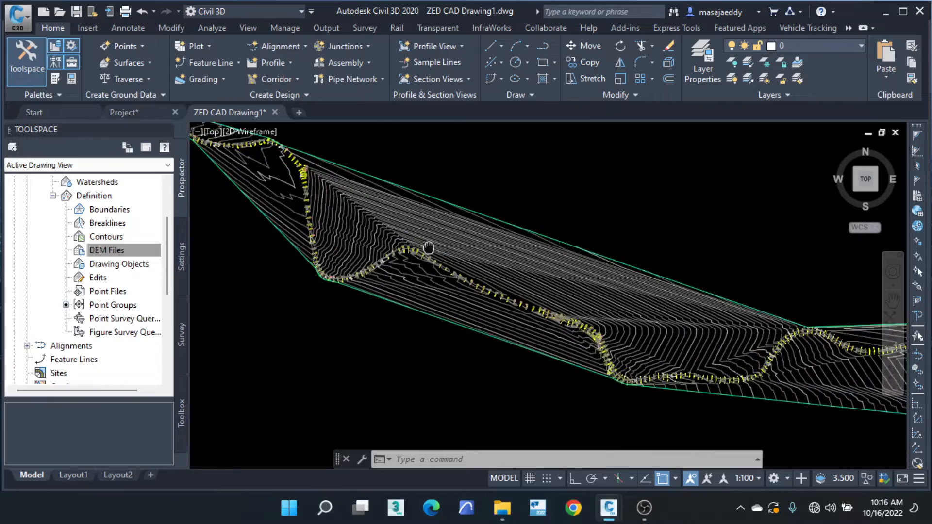
scroll(556, 243, "up", 7)
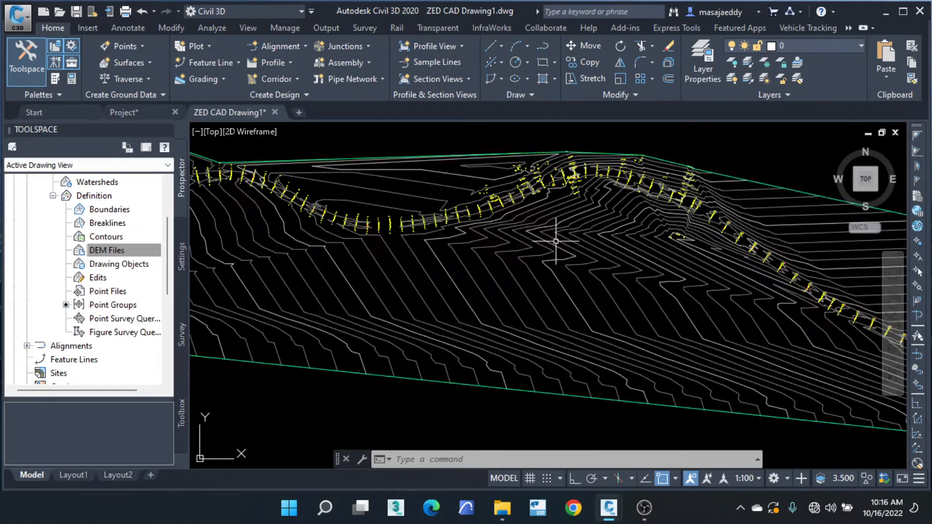
middle_click_drag(534, 199, 326, 239)
middle_click_drag(583, 349, 295, 212)
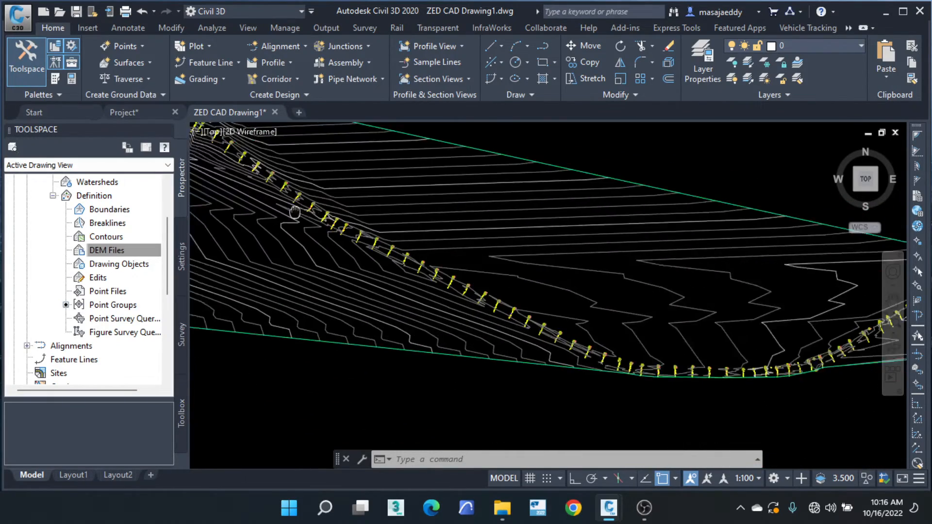
scroll(295, 212, "down", 5)
middle_click_drag(322, 256, 465, 277)
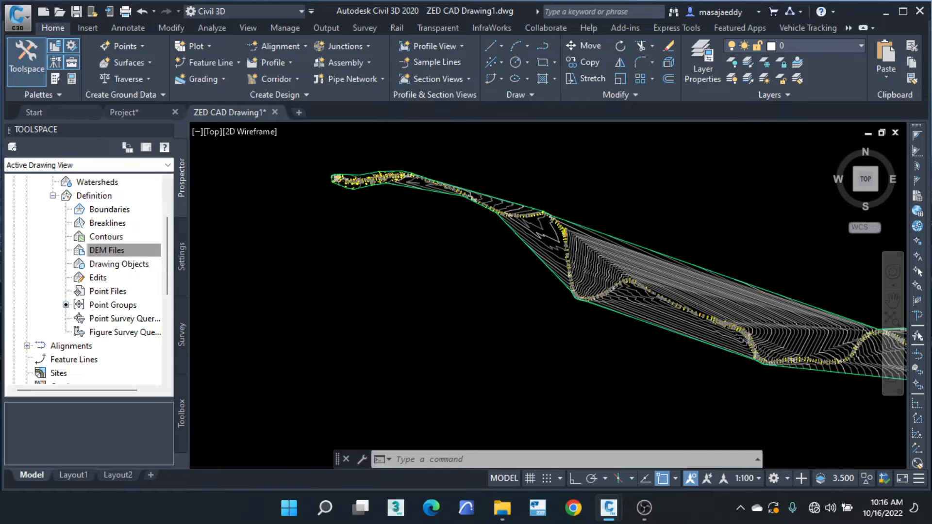
scroll(328, 176, "up", 6)
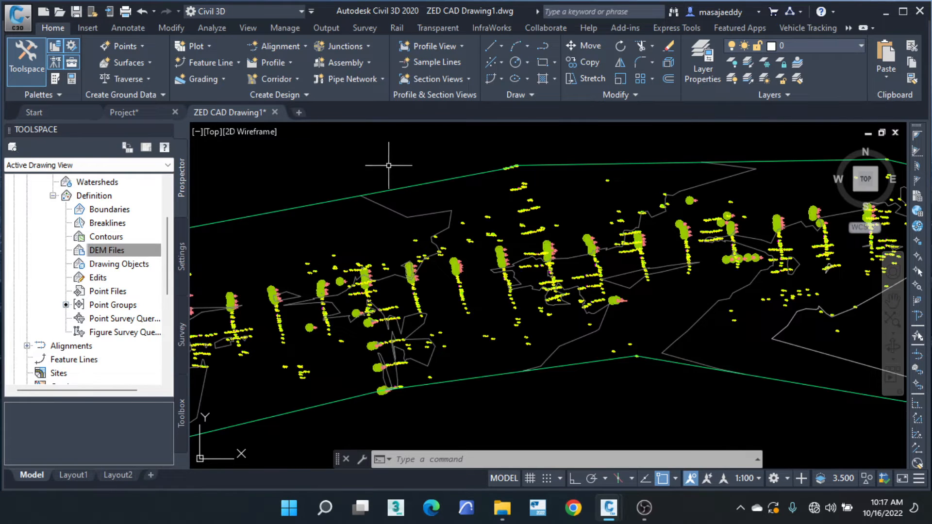
Open the Mityana EG surface in the Object Viewer and look closely at its western part.
left_click(390, 163)
left_click(357, 209)
scroll(383, 196, "down", 4)
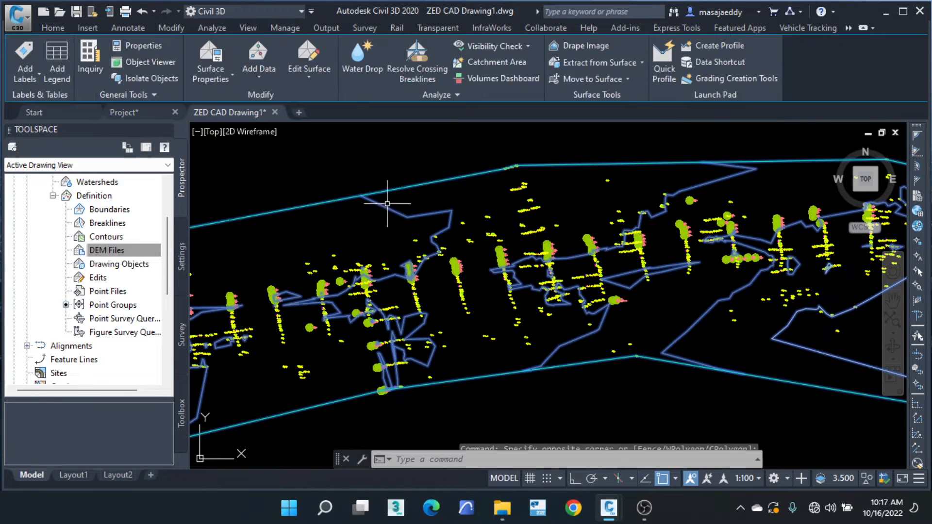
right_click(353, 176)
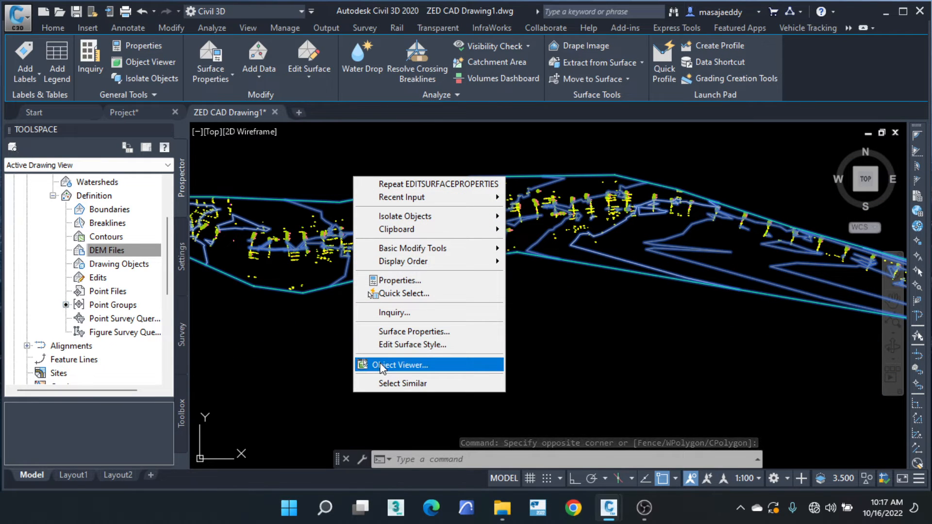
left_click(398, 365)
scroll(587, 350, "up", 7)
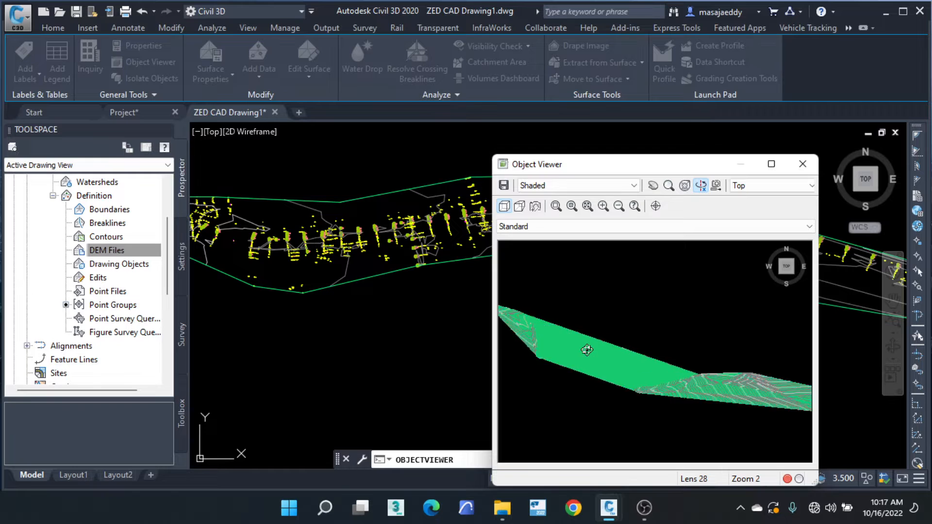
middle_click_drag(573, 355, 720, 232)
mouse_move(606, 278)
left_mouse_down()
mouse_move(784, 395)
mouse_move(603, 313)
mouse_move(620, 342)
left_mouse_up()
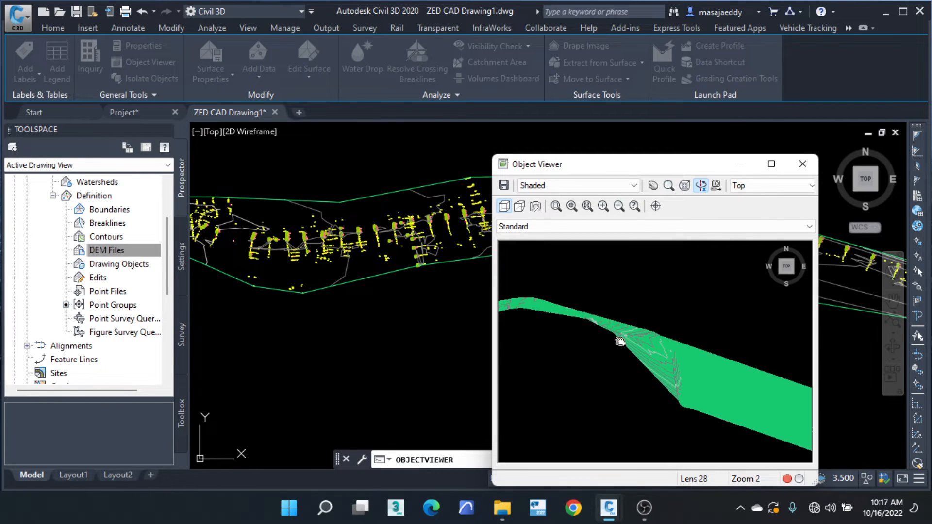
Compare the surface in the Realistic and Conceptual visual styles, and return the Object Viewer to Shaded.
left_click(635, 185)
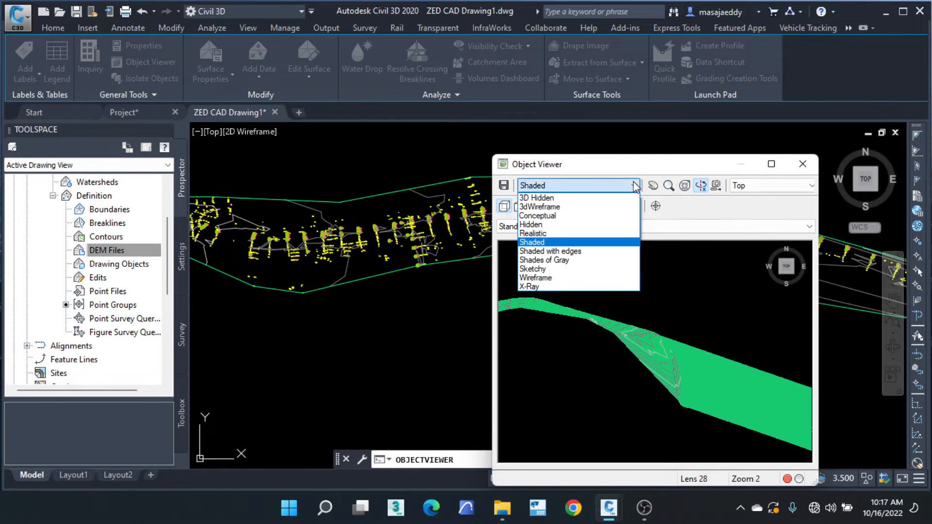
left_click(543, 231)
left_click(553, 186)
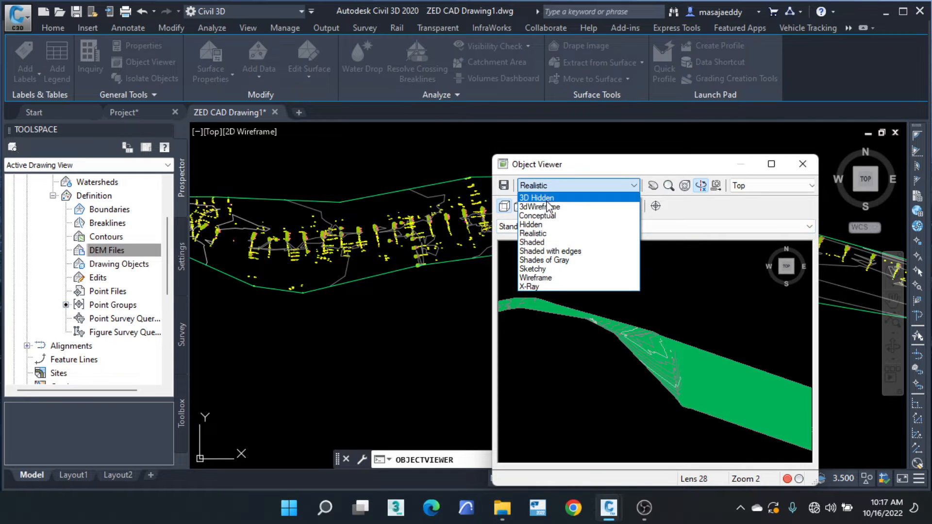
left_click(544, 217)
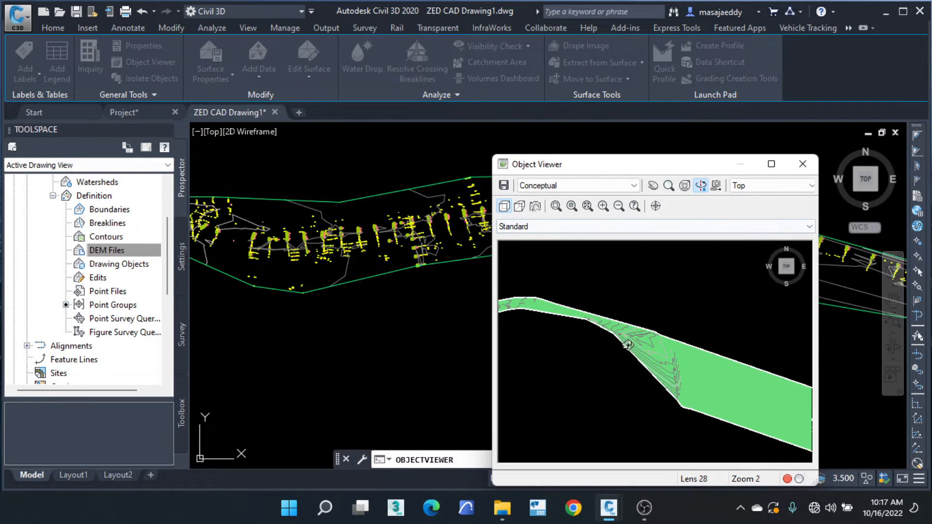
scroll(624, 346, "up", 3)
left_click(602, 185)
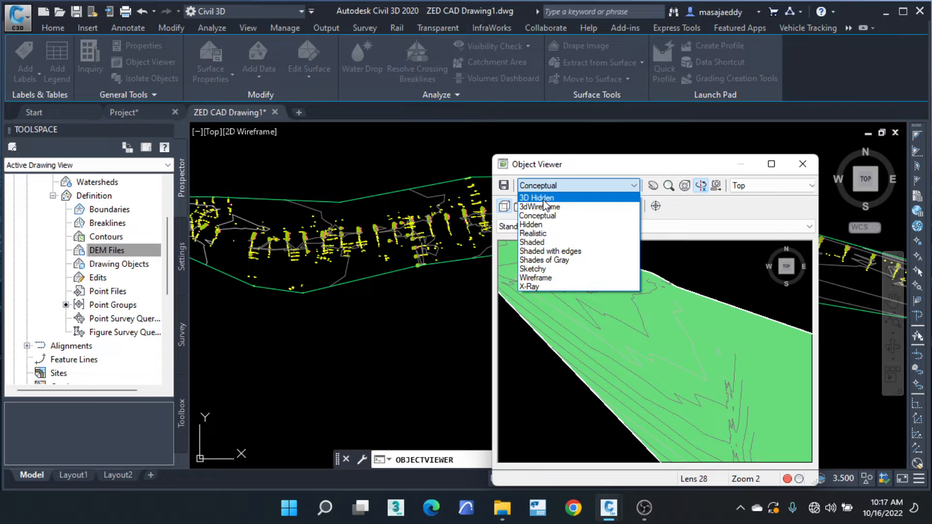
left_click(538, 243)
Orbit the shaded surface to a tilted 3D view, inspect its terrain relief, and close the Object Viewer.
mouse_move(642, 333)
left_mouse_down()
mouse_move(631, 340)
mouse_move(692, 311)
mouse_move(663, 309)
mouse_move(645, 291)
mouse_move(653, 258)
mouse_move(626, 286)
mouse_move(637, 279)
mouse_move(708, 354)
mouse_move(648, 303)
mouse_move(636, 392)
mouse_move(593, 226)
mouse_move(622, 325)
mouse_move(568, 335)
mouse_move(708, 334)
mouse_move(604, 321)
mouse_move(639, 282)
left_mouse_up()
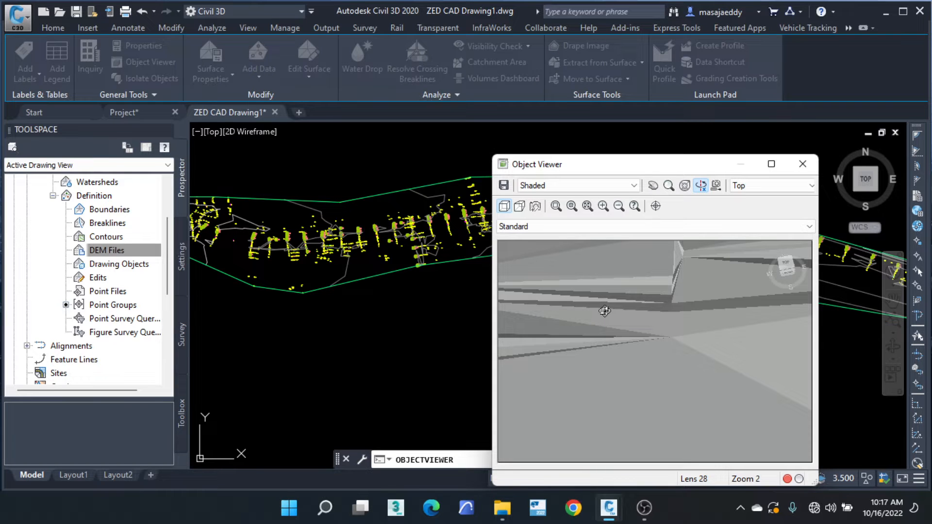
mouse_move(671, 292)
left_mouse_down()
mouse_move(553, 306)
mouse_move(606, 313)
left_mouse_up()
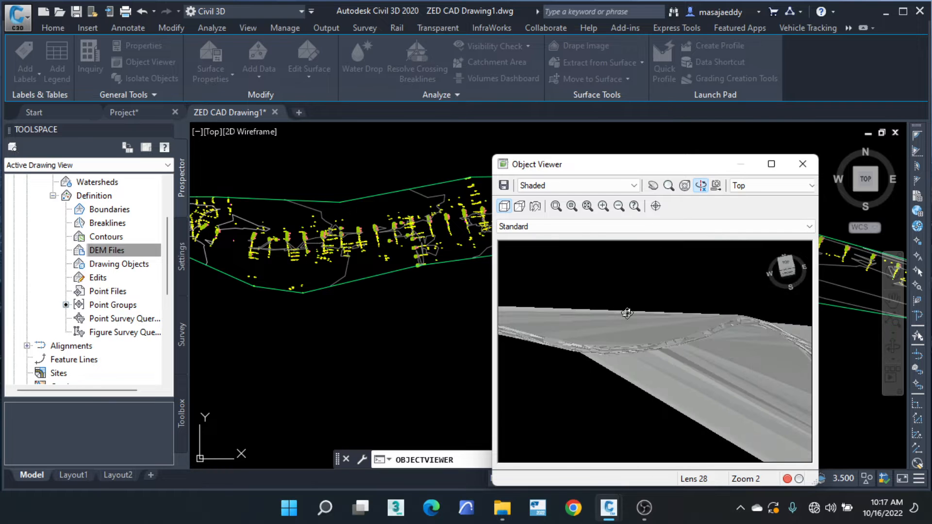
left_click(801, 165)
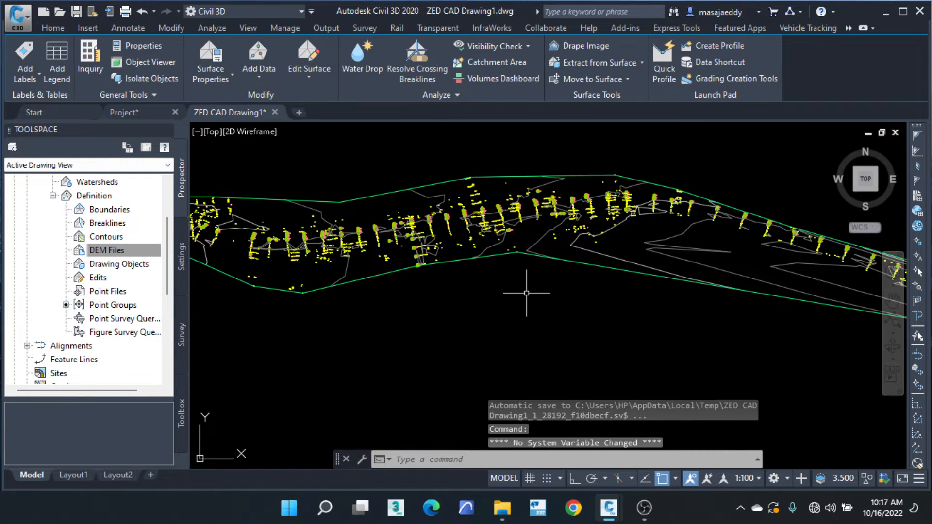
mouse_move(504, 259)
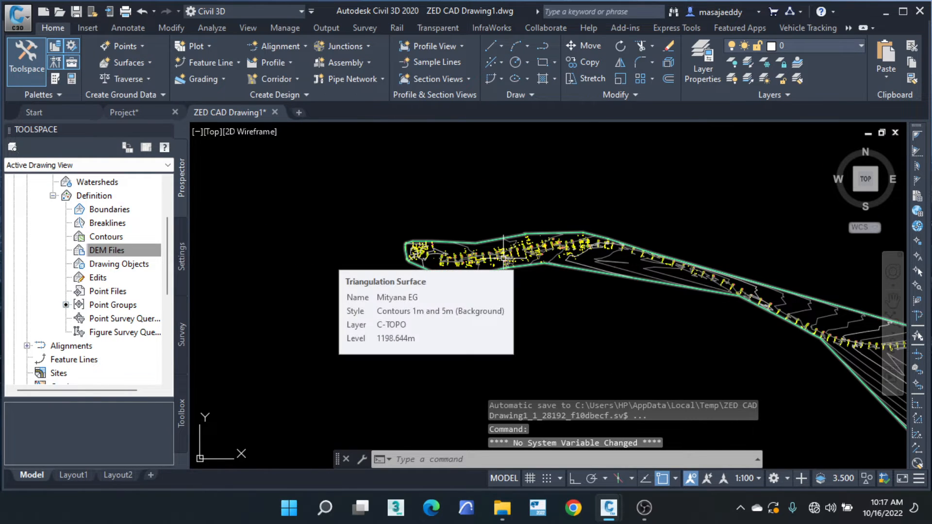
scroll(476, 247, "up", 4)
scroll(477, 249, "up", 3)
left_click(484, 226)
left_click(415, 266)
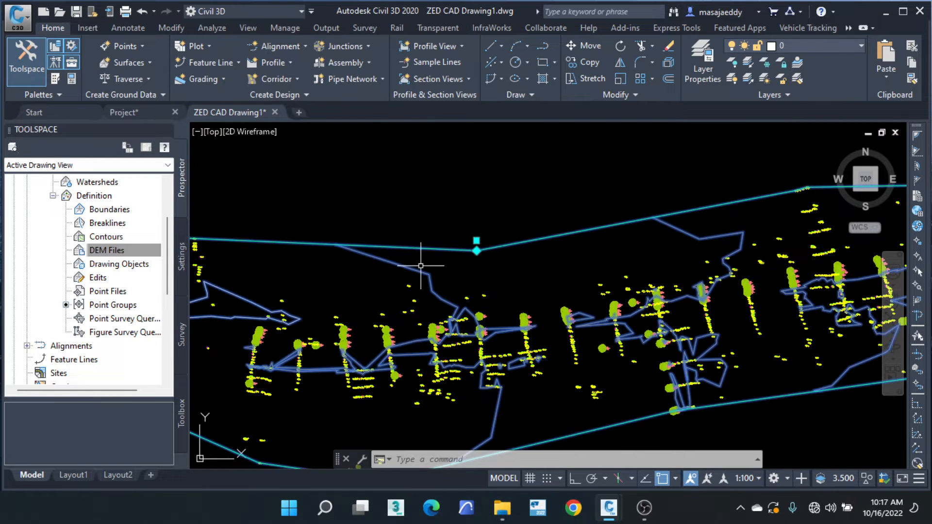
key("Escape")
key("Escape")
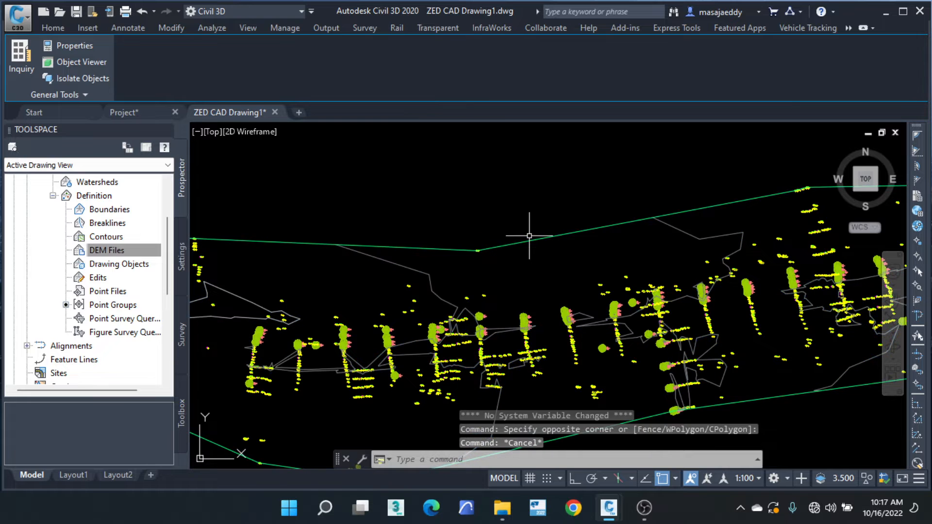
Select only the surface, reopen it in the Object Viewer, inspect its relief in 3D from close up, and close the viewer.
left_click(598, 191)
left_click(569, 255)
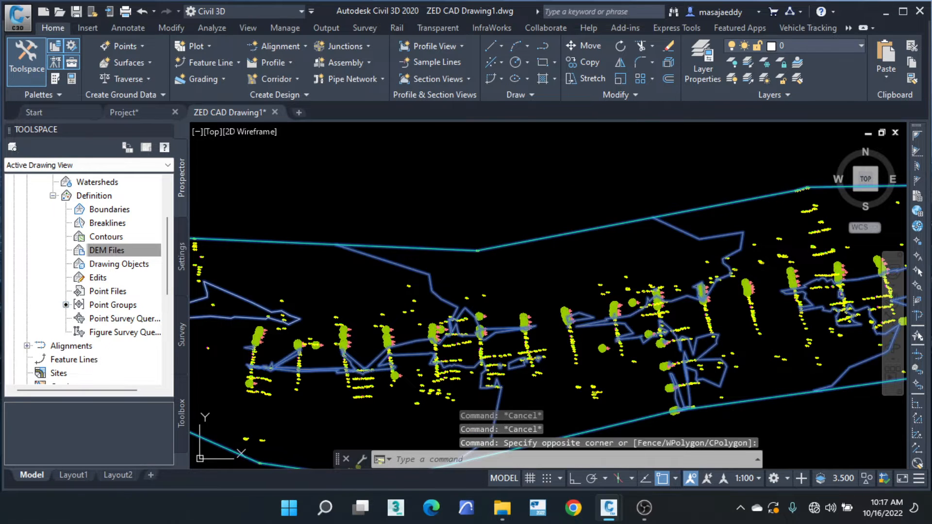
right_click(495, 176)
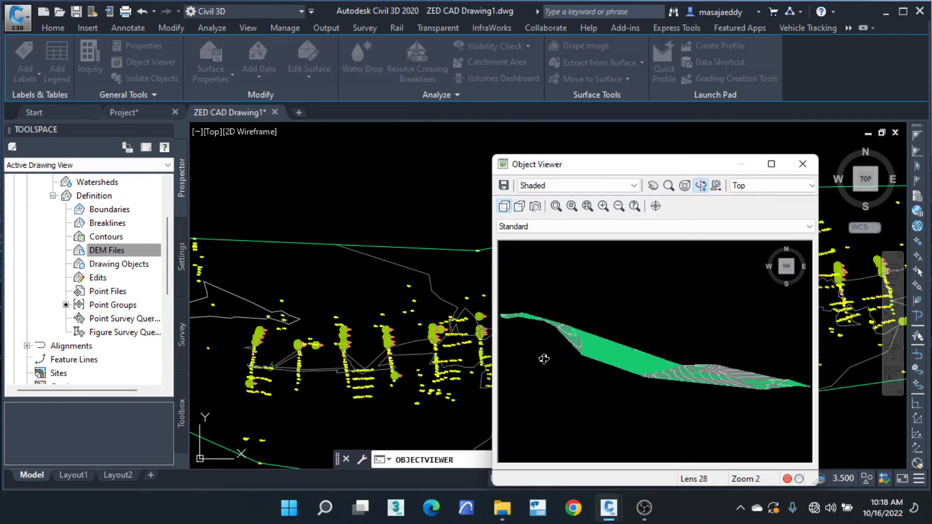
left_click_drag(559, 164, 442, 137)
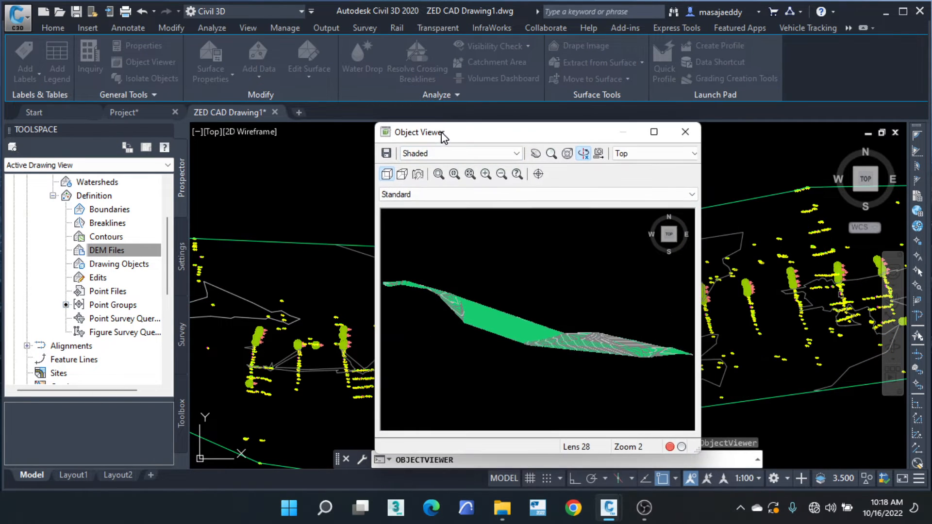
left_click(421, 159)
scroll(438, 316, "up", 3)
scroll(437, 316, "up", 4)
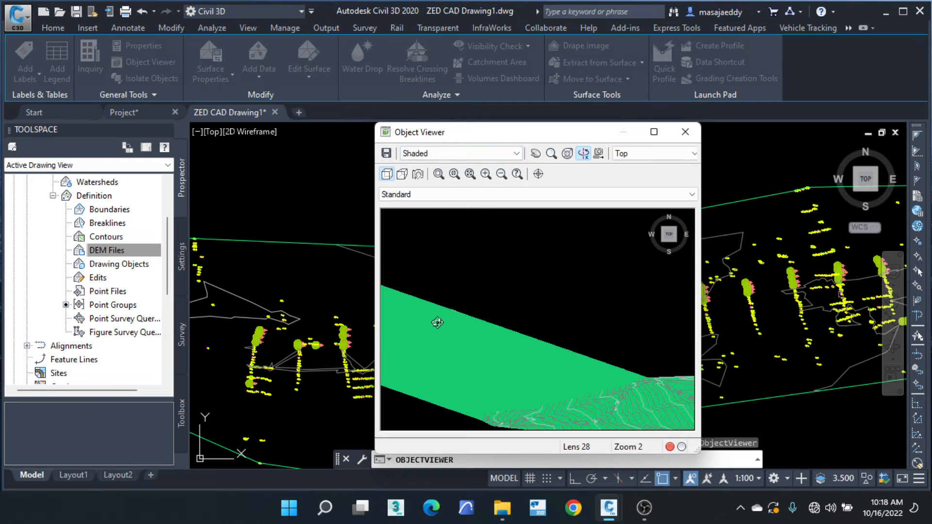
mouse_move(438, 344)
left_mouse_down()
mouse_move(474, 323)
mouse_move(463, 336)
mouse_move(477, 294)
mouse_move(508, 315)
mouse_move(534, 372)
mouse_move(520, 364)
mouse_move(515, 275)
mouse_move(500, 308)
mouse_move(461, 312)
mouse_move(524, 298)
mouse_move(459, 333)
mouse_move(547, 326)
mouse_move(450, 329)
mouse_move(476, 368)
mouse_move(487, 377)
mouse_move(551, 370)
mouse_move(610, 387)
mouse_move(591, 383)
mouse_move(577, 399)
mouse_move(516, 247)
mouse_move(521, 285)
mouse_move(486, 294)
mouse_move(514, 298)
mouse_move(579, 259)
mouse_move(524, 263)
mouse_move(515, 399)
mouse_move(494, 310)
mouse_move(659, 298)
mouse_move(566, 333)
mouse_move(543, 359)
mouse_move(644, 248)
mouse_move(581, 235)
left_mouse_up()
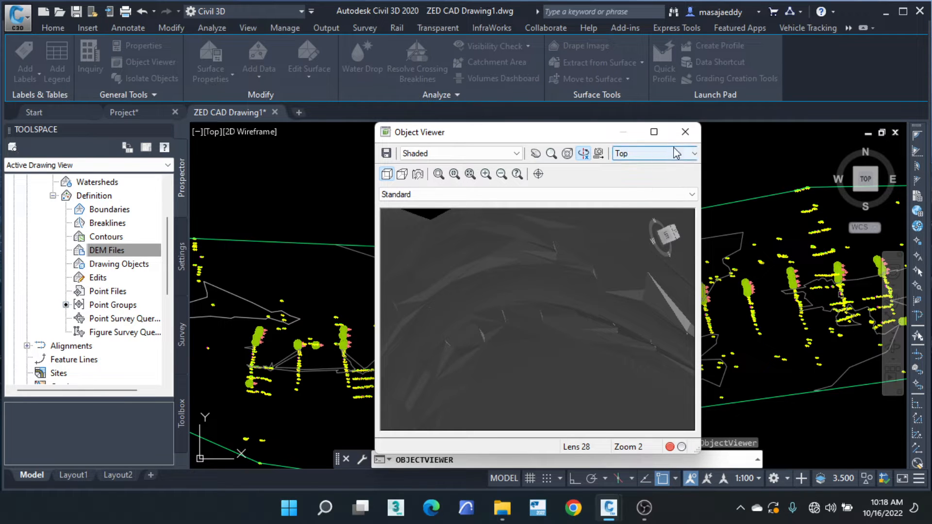
left_click(690, 138)
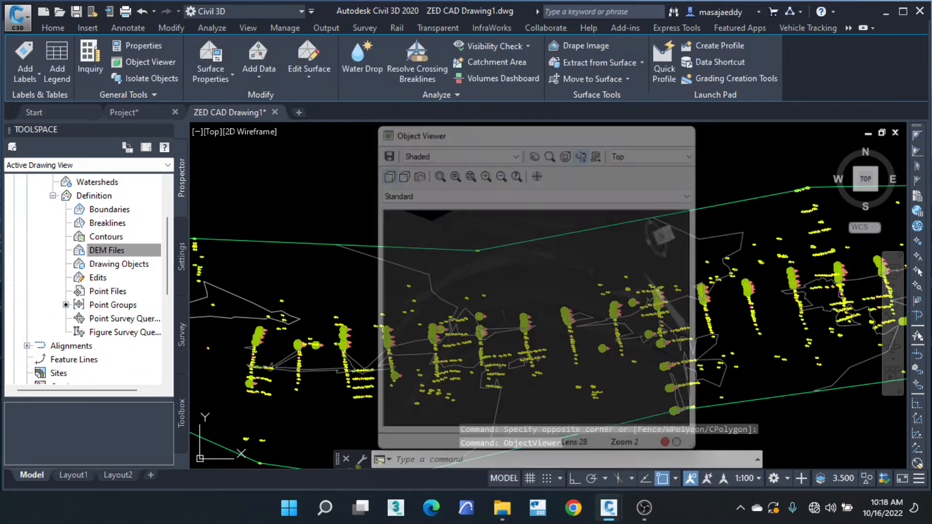
Examine the surface border around the road's western end and select Boundaries in the surface definition.
scroll(481, 238, "down", 3)
scroll(431, 284, "down", 2)
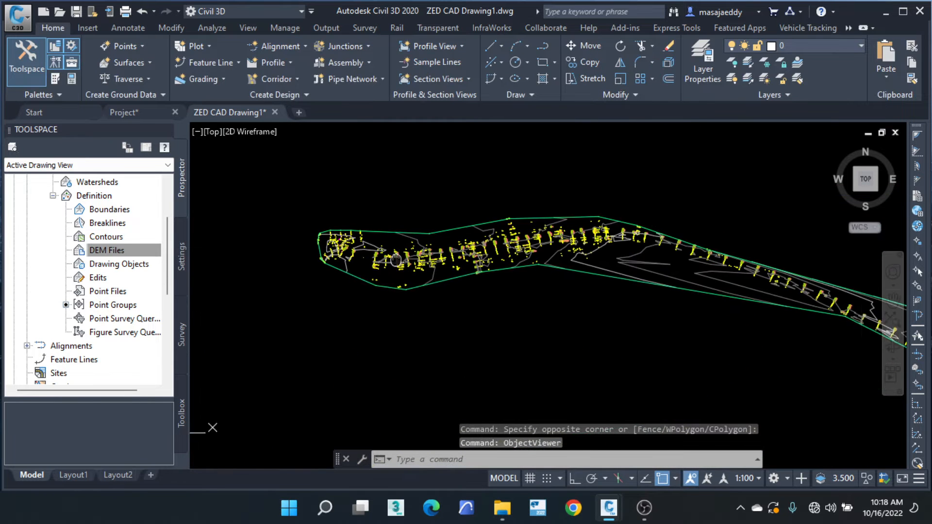
scroll(377, 258, "up", 5)
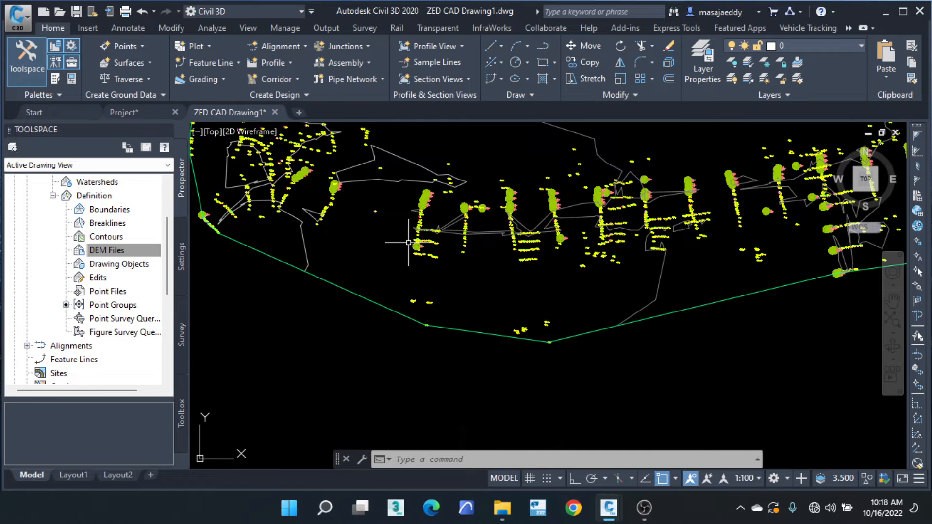
left_click(110, 210)
scroll(406, 223, "down", 3)
middle_click_drag(452, 224, 420, 270)
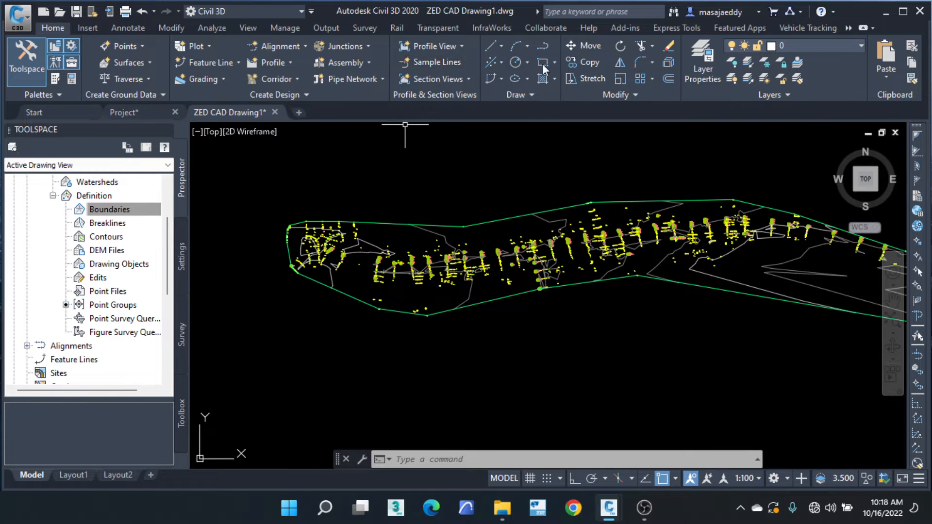
scroll(537, 260, "down", 3)
middle_click_drag(593, 228, 549, 240)
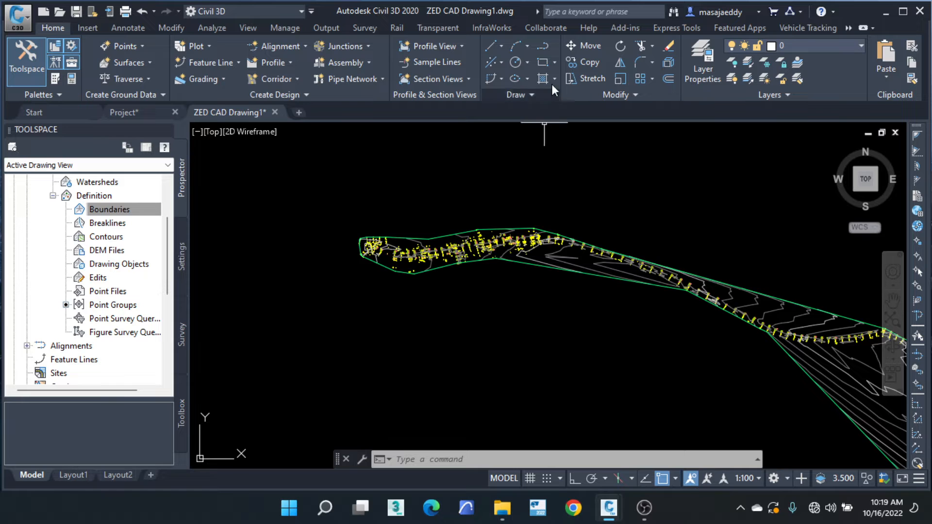
Start the Polyline command at the western end of the road, ready to pick its start point.
left_click(545, 46)
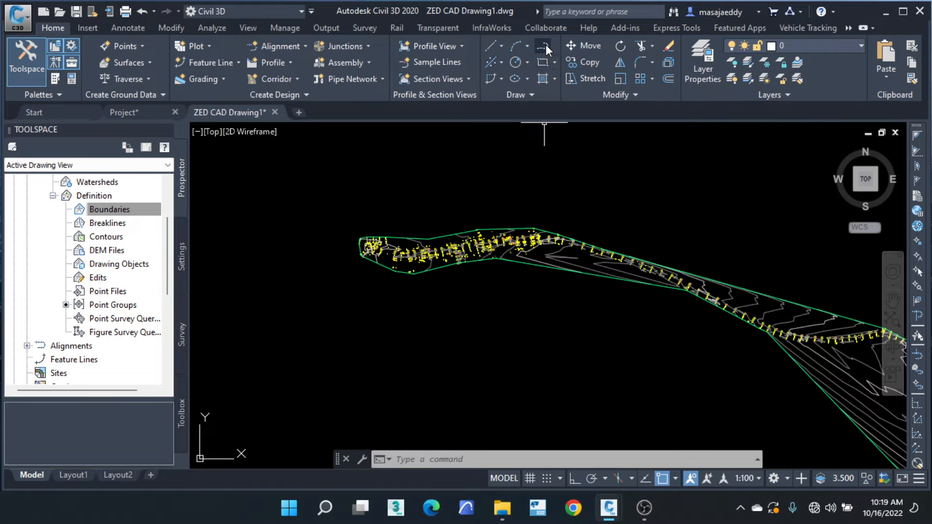
scroll(329, 240, "down", 4)
scroll(304, 226, "down", 2)
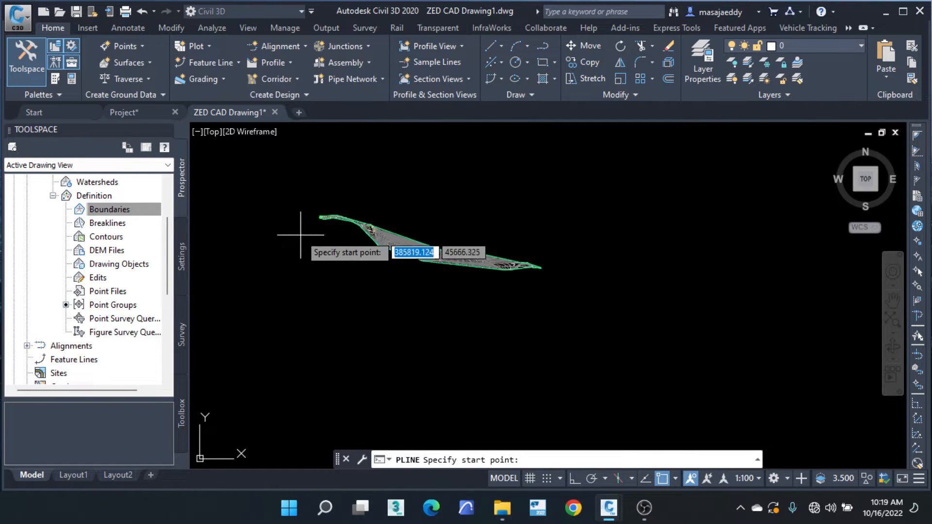
scroll(344, 204, "up", 6)
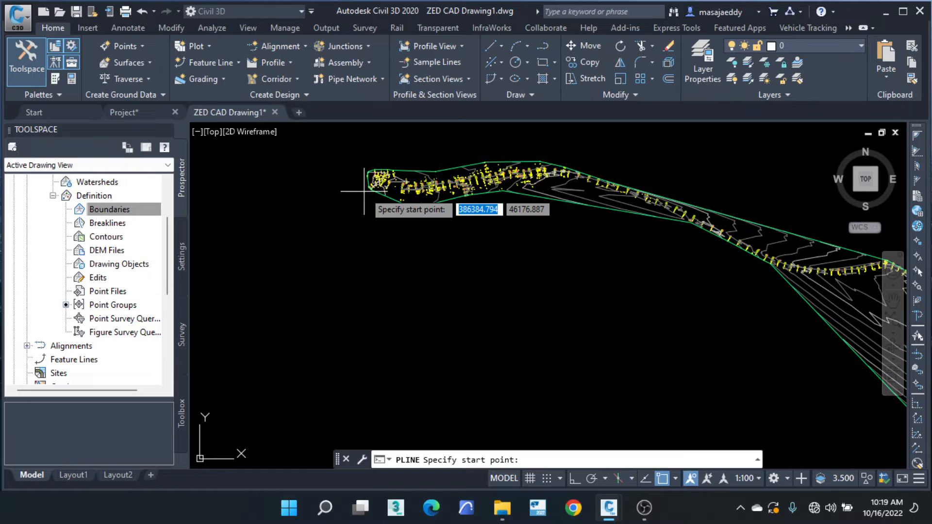
Try to switch to the Project.dwg drawing.
left_click(611, 508)
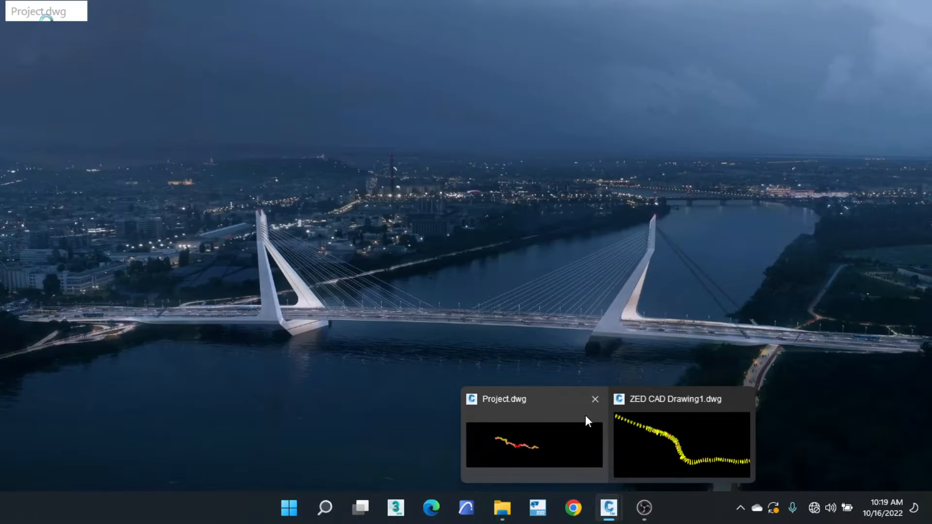
left_click(586, 419)
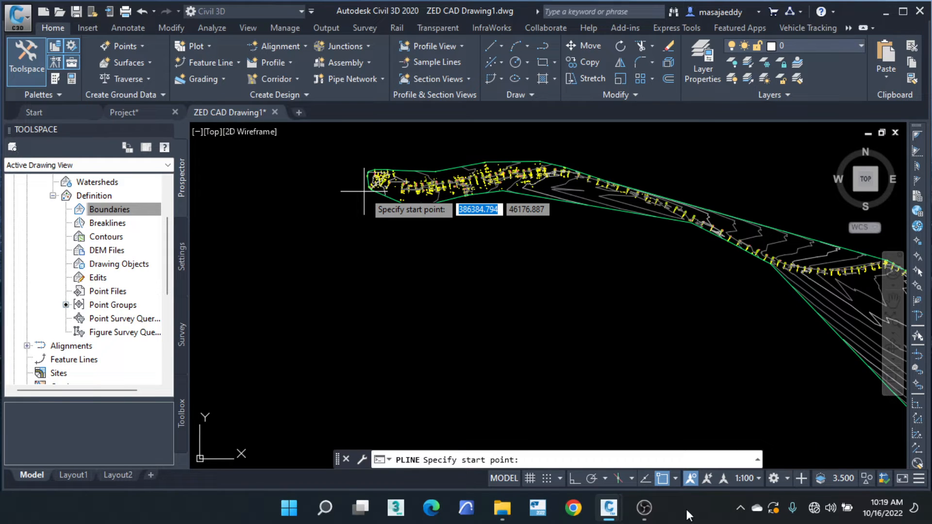
mouse_move(612, 509)
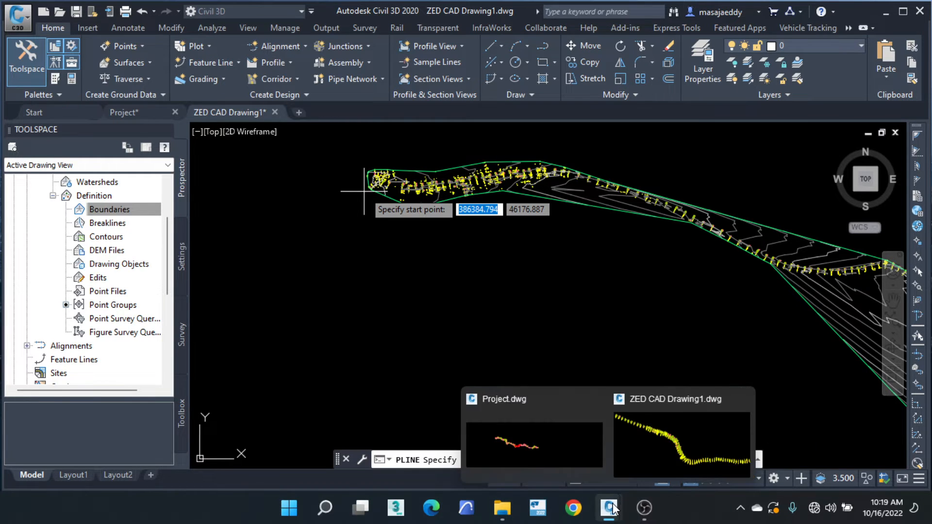
Return to ZED CAD Drawing1, cancel the pending polyline command and turn off object snap.
left_click(648, 455)
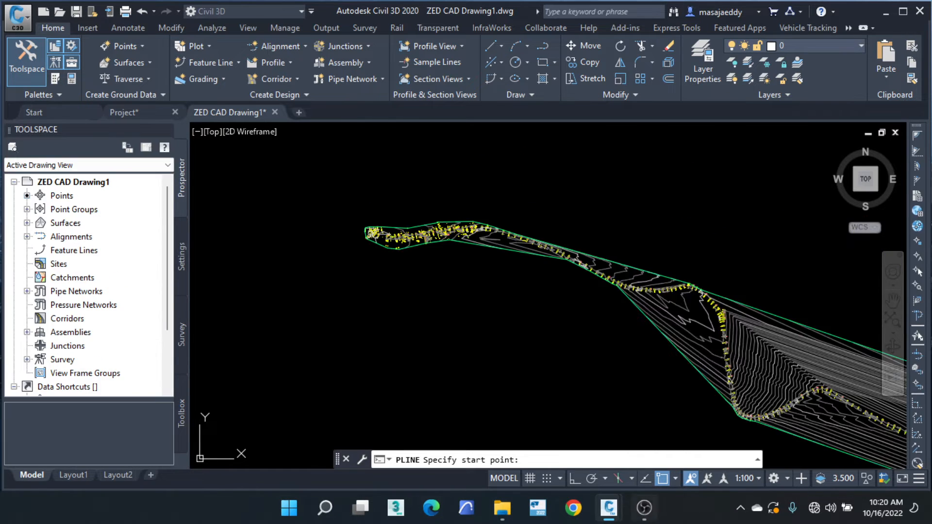
right_click(611, 210)
left_click(497, 319)
left_click(525, 363)
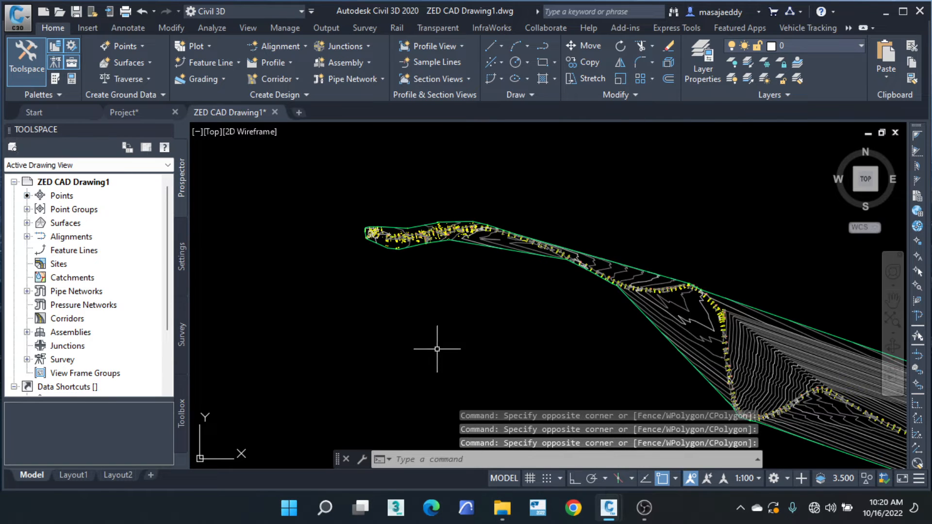
middle_click_drag(369, 242, 350, 228)
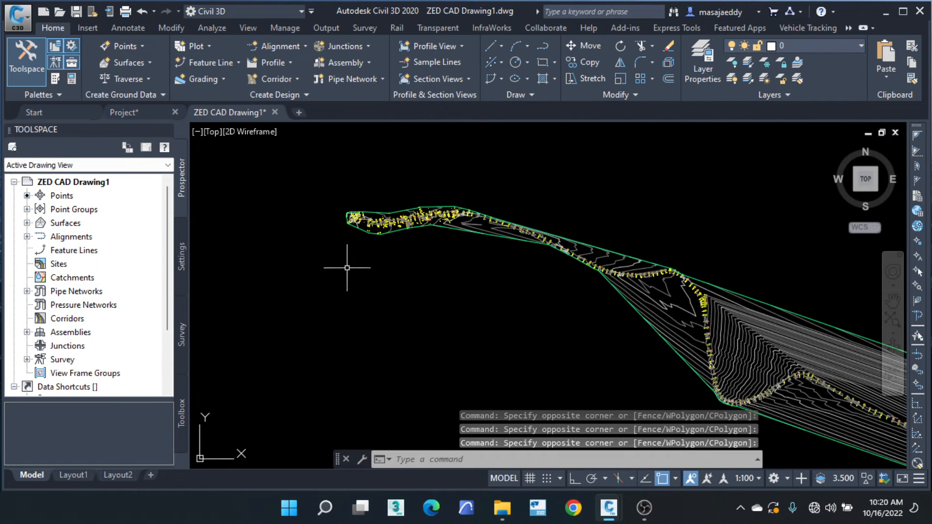
middle_click_drag(347, 264, 313, 208)
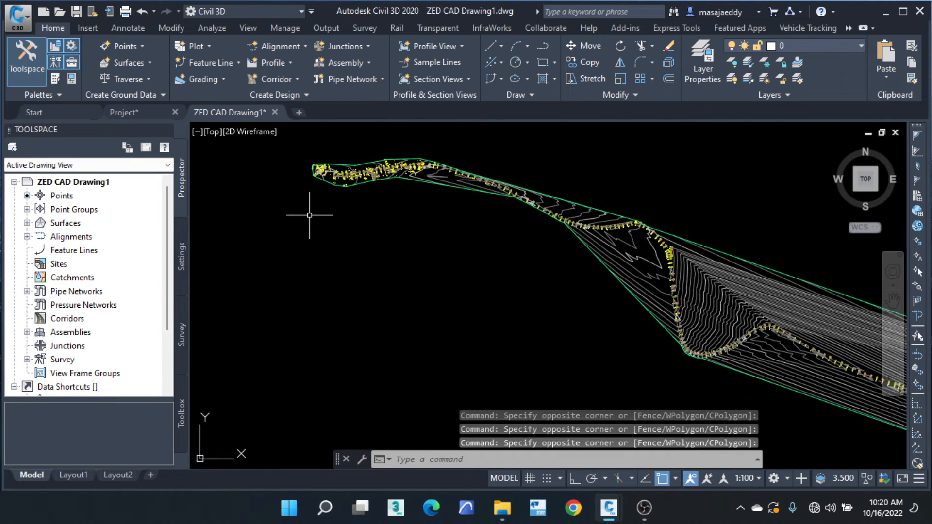
left_click(661, 479)
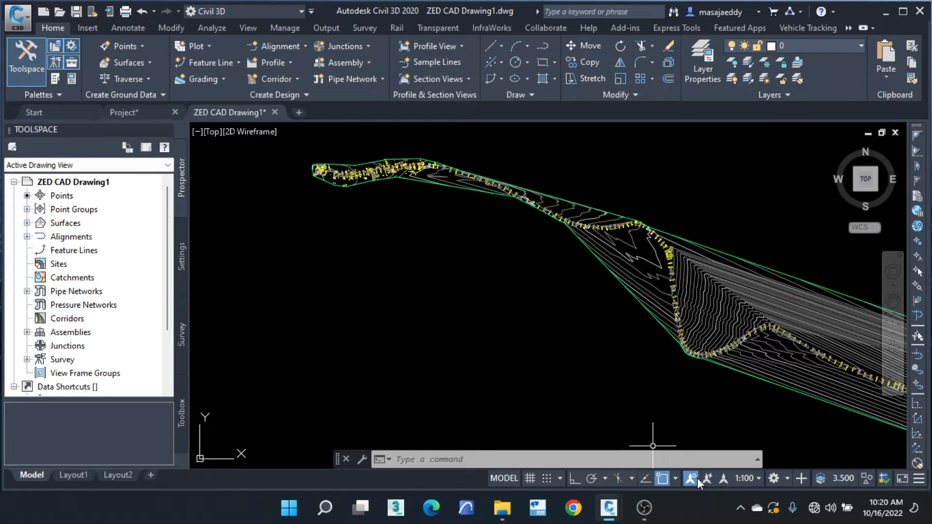
left_click(661, 479)
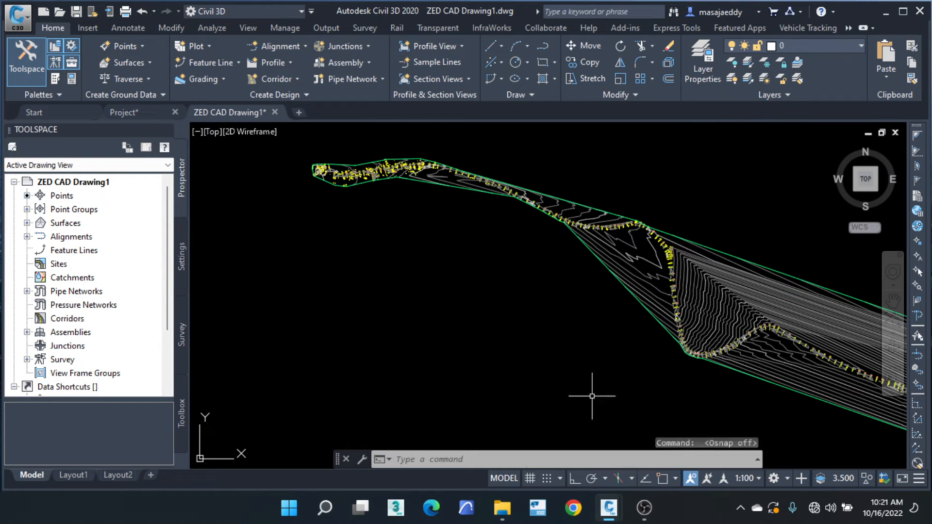
Start a polyline at the surface's western end and trace below the first survey points, stepping outward around the outlying points near the border.
scroll(339, 172, "up", 2)
scroll(345, 180, "up", 2)
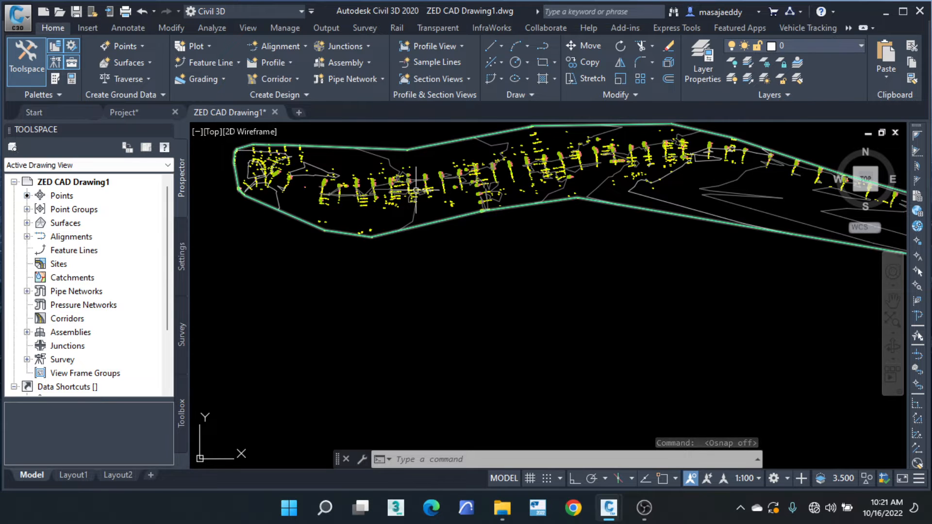
middle_click_drag(487, 219, 440, 289)
middle_click_drag(257, 266, 357, 250)
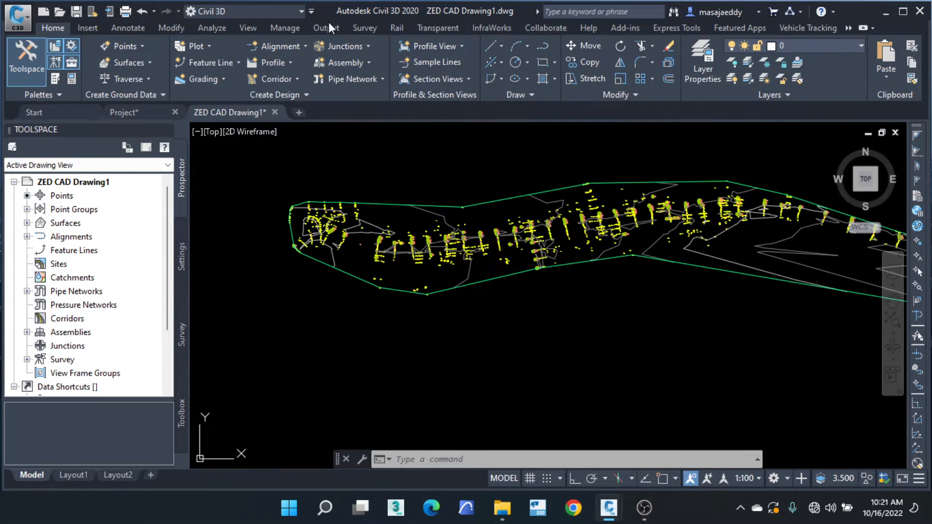
left_click(543, 46)
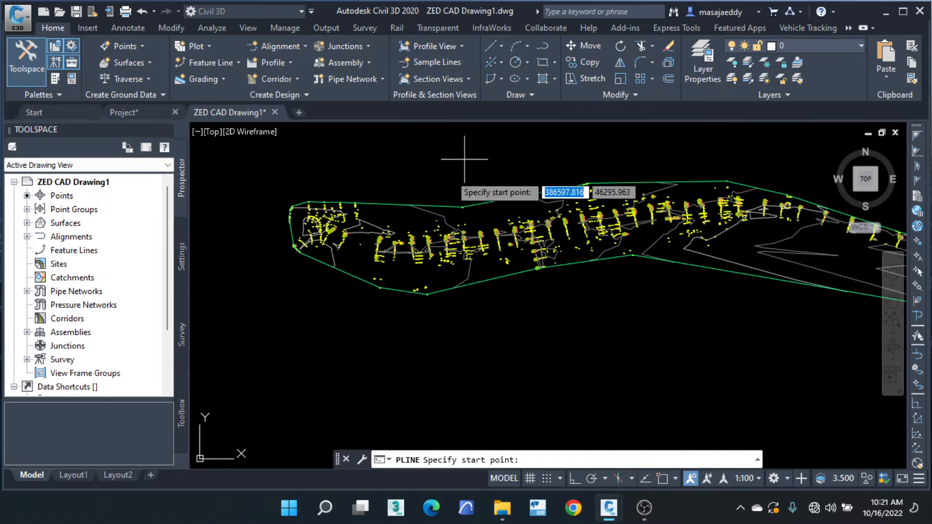
scroll(311, 272, "up", 3)
left_click(290, 252)
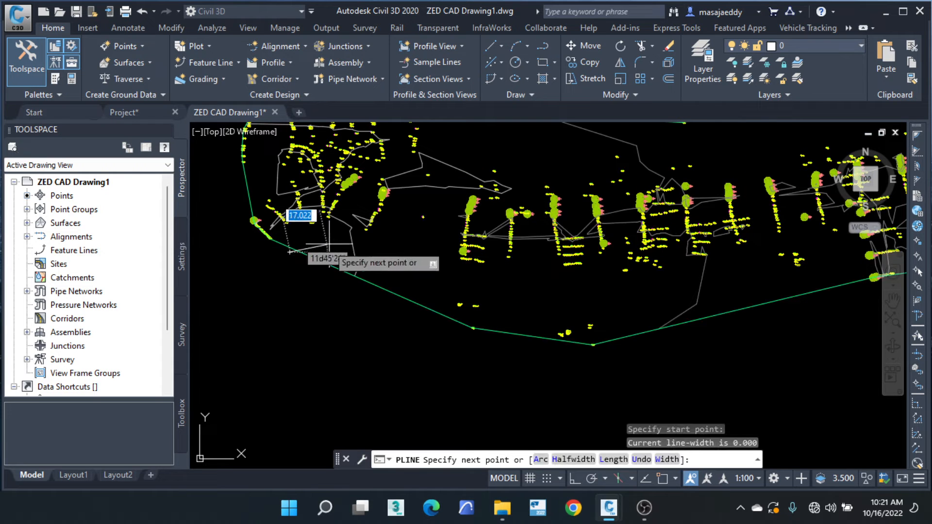
left_click(456, 272)
left_click(457, 344)
left_click(616, 350)
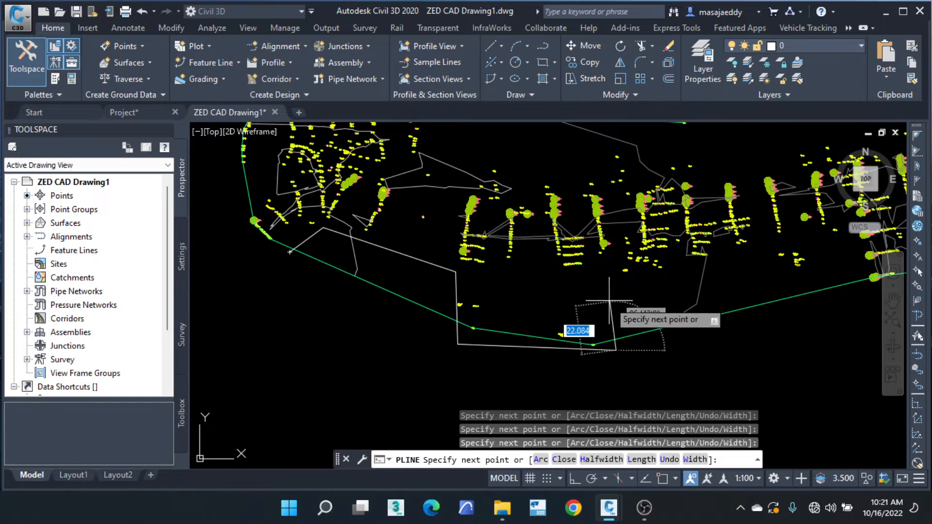
left_click(610, 298)
Continue the polyline eastward beneath the dense western survey points, stepping around the groups that reach the surface border.
scroll(569, 282, "down", 2)
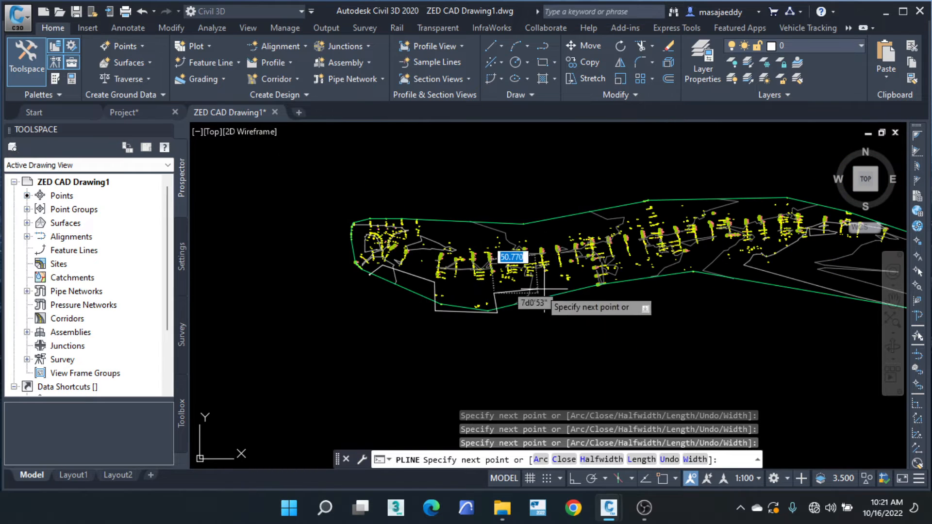
left_click(612, 282)
left_click(617, 304)
left_click(681, 290)
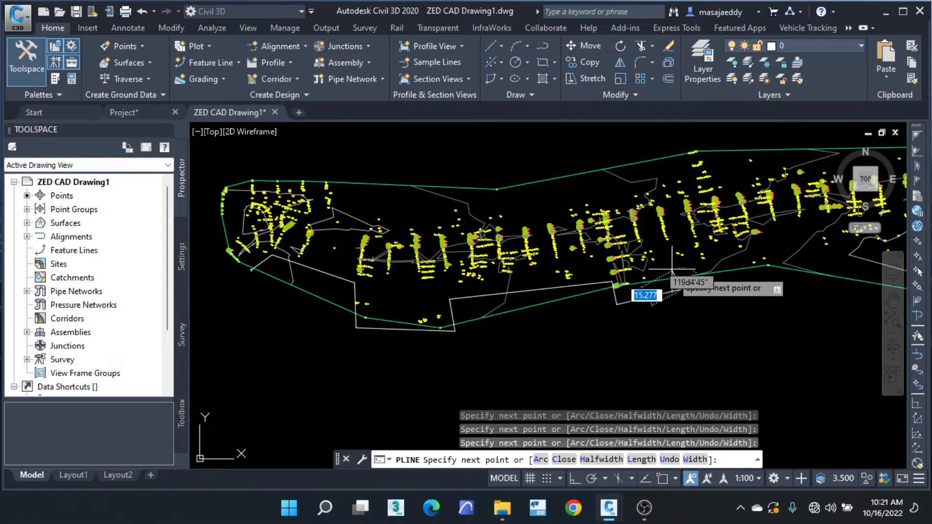
left_click(672, 265)
left_click(748, 262)
middle_click_drag(751, 276, 477, 264)
left_click(519, 241)
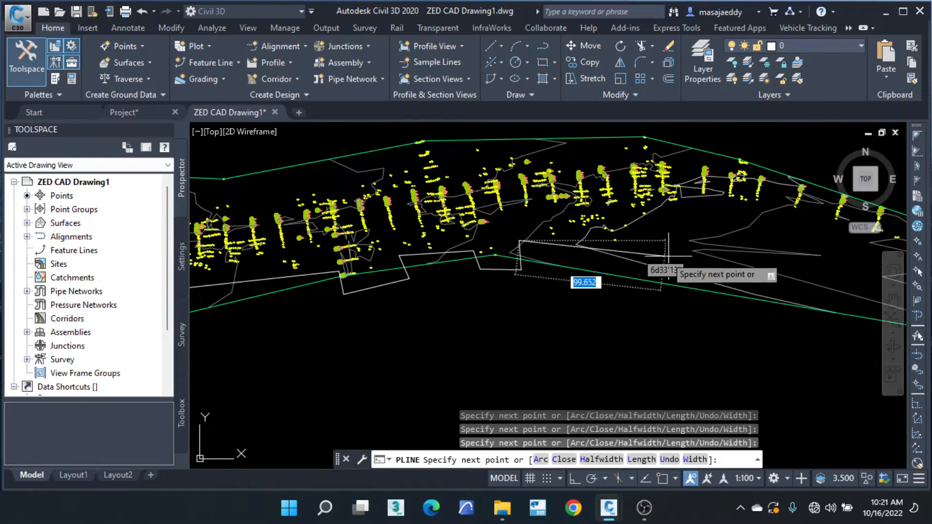
left_click(649, 256)
Carry the polyline below the survey cross-sections down the long southeast run to where they meet the southern surface border.
scroll(611, 272, "down", 5)
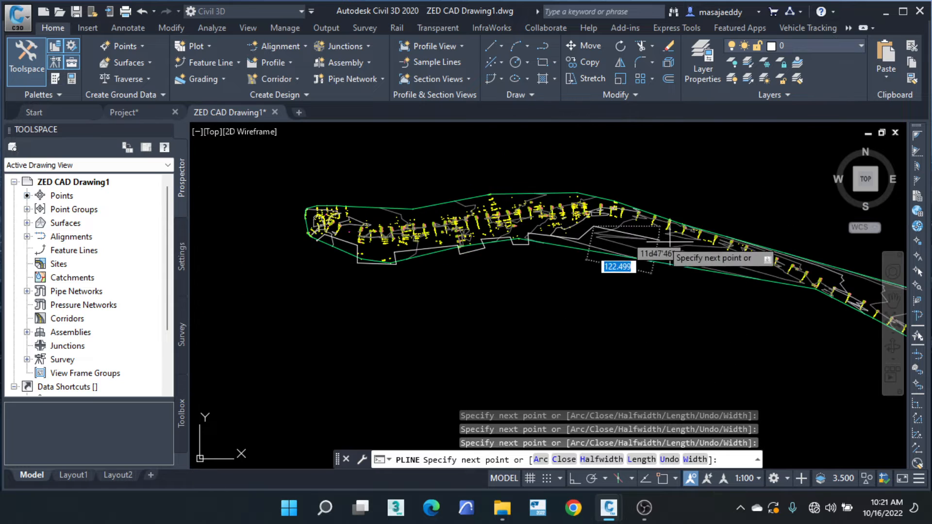
scroll(620, 308, "up", 8)
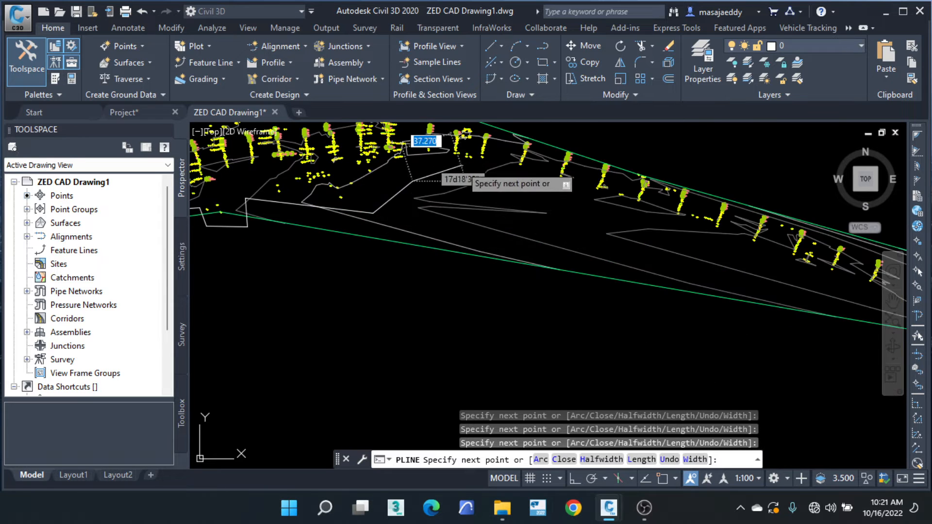
left_click(462, 166)
scroll(504, 207, "down", 4)
scroll(680, 253, "up", 4)
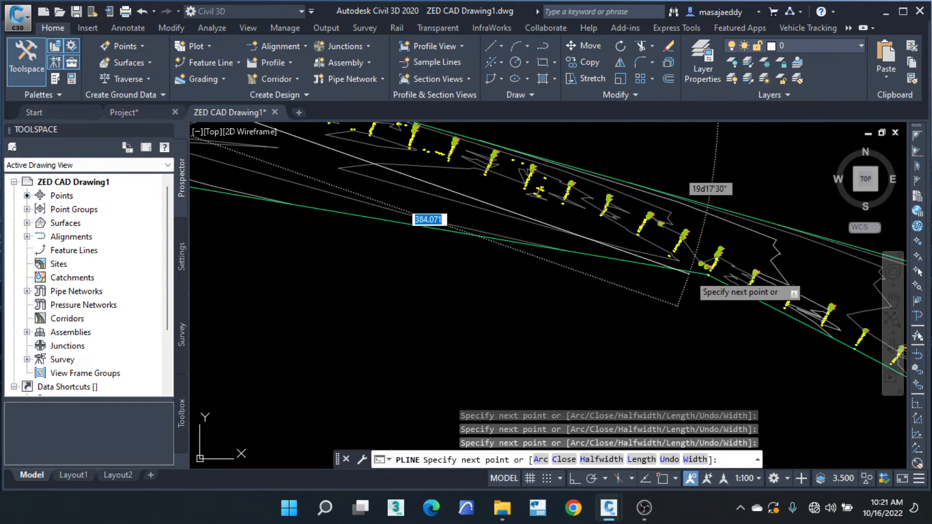
left_click(690, 274)
Extend the polyline under the shallow curve of survey points and up to the crest before the route turns south.
scroll(411, 280, "up", 2)
scroll(410, 278, "down", 4)
middle_click_drag(696, 372, 243, 192)
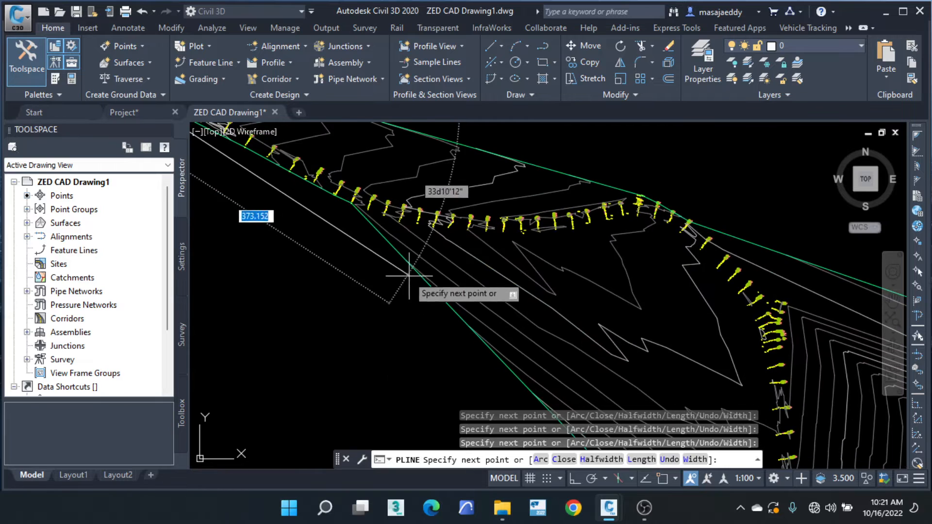
left_click(401, 238)
scroll(401, 238, "up", 2)
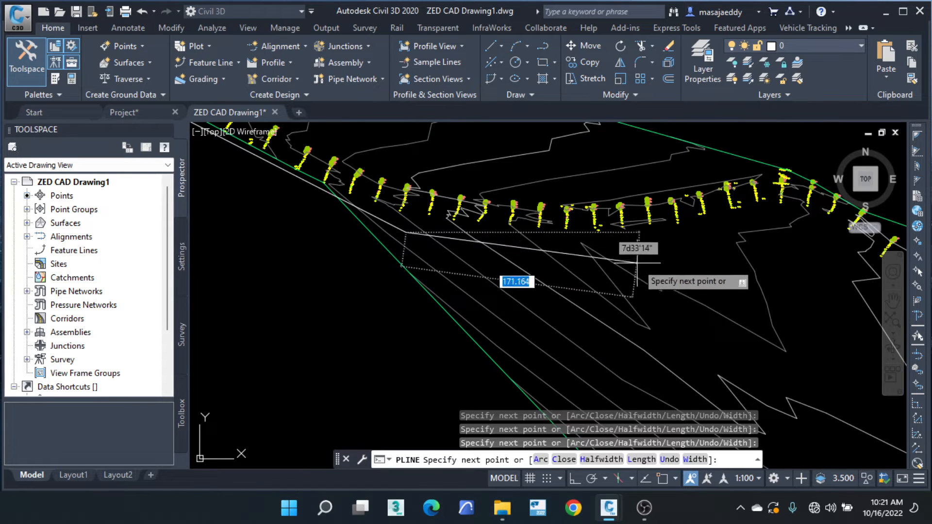
left_click(644, 246)
left_click(760, 215)
scroll(549, 208, "down", 2)
middle_click_drag(549, 208, 421, 172)
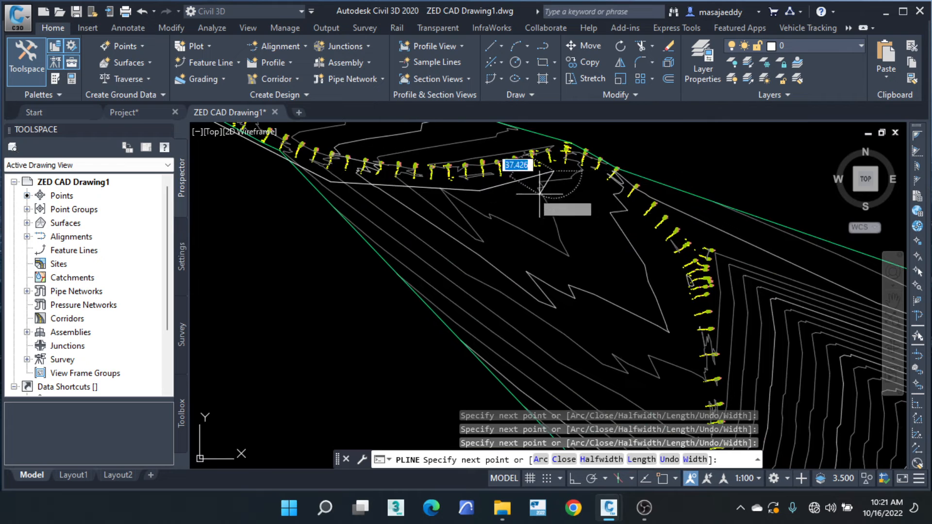
left_click(597, 184)
Trace the polyline down the west side of the southward run, around its lower bend and beneath the following hump of points.
scroll(652, 212, "down", 2)
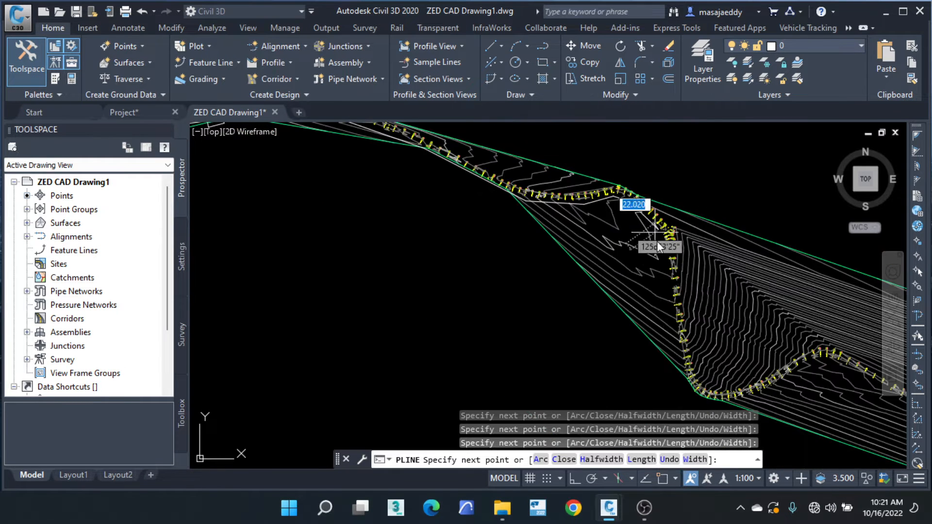
middle_click_drag(668, 342, 582, 270)
scroll(599, 311, "up", 2)
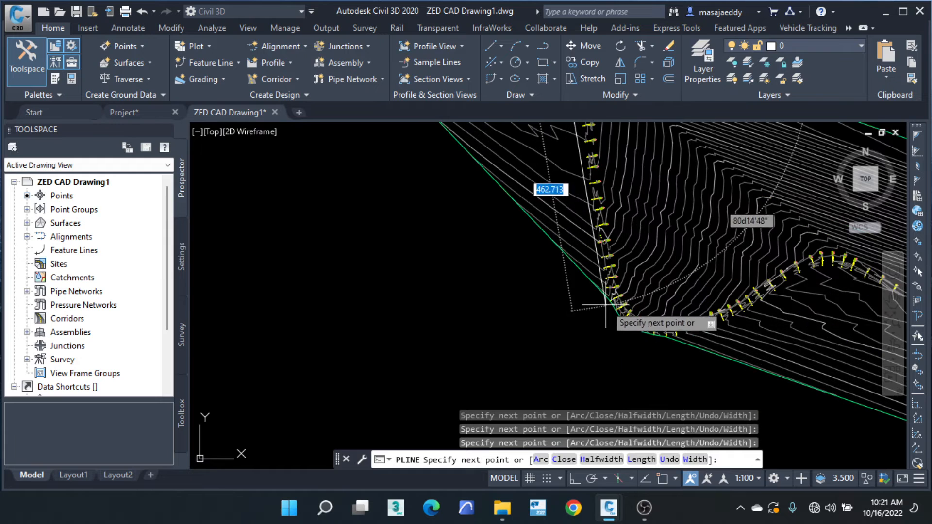
left_click(607, 305)
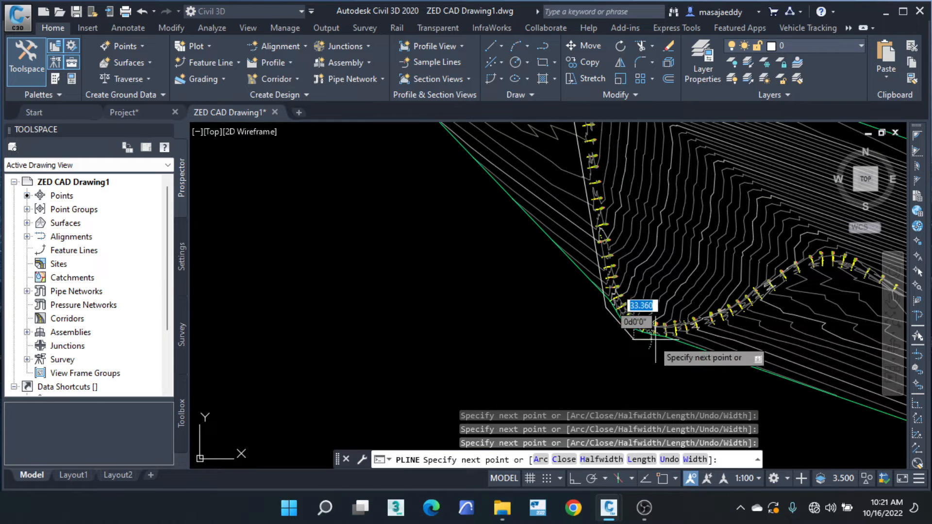
middle_click_drag(776, 305, 628, 291)
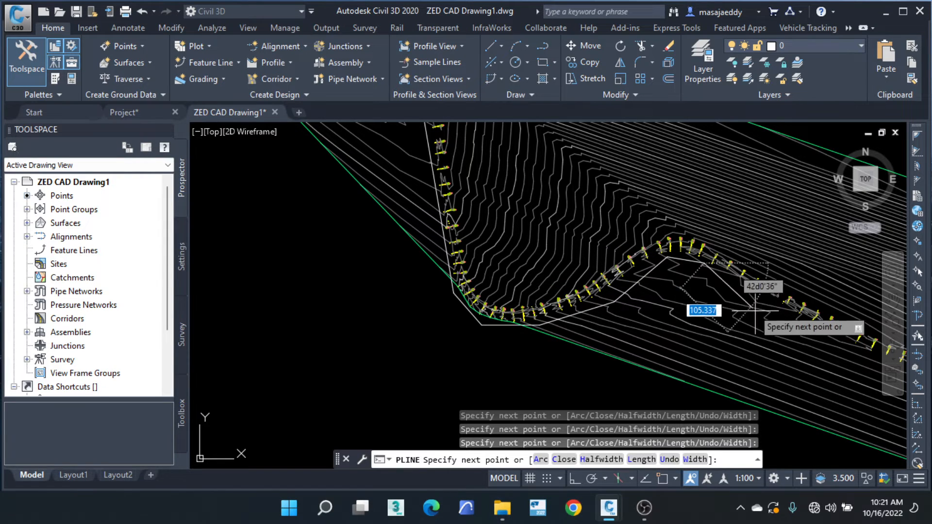
Continue the polyline southeast, just below the straight row of survey points, toward the next dense cluster.
middle_click_drag(753, 309, 538, 263)
scroll(583, 267, "up", 2)
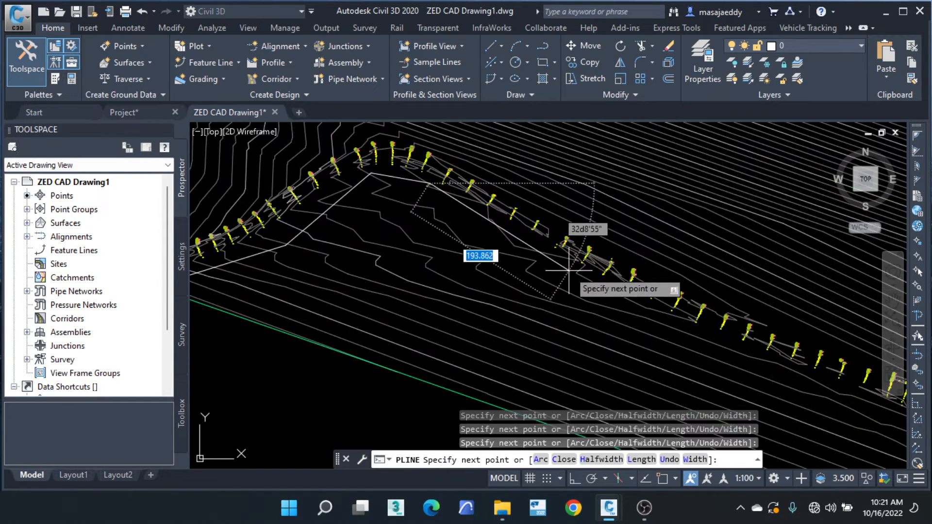
scroll(488, 230, "down", 5)
scroll(576, 271, "up", 5)
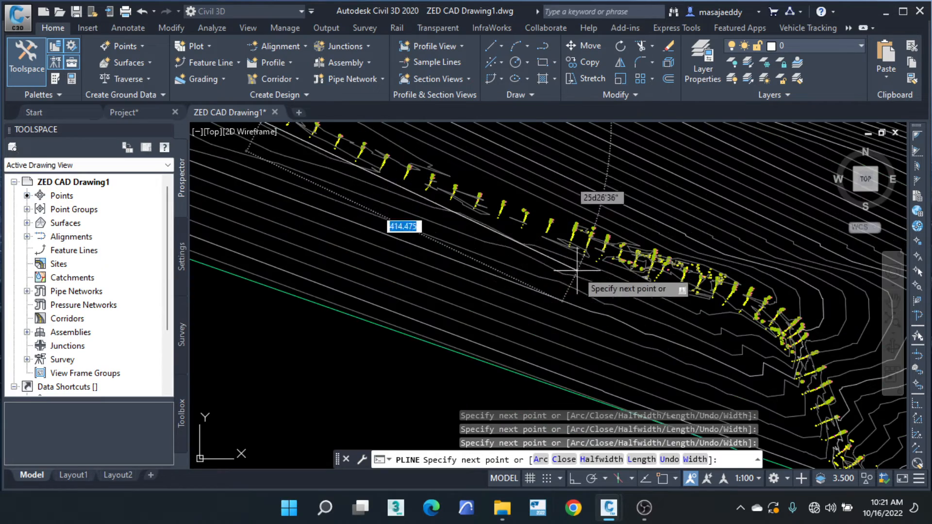
left_click(504, 242)
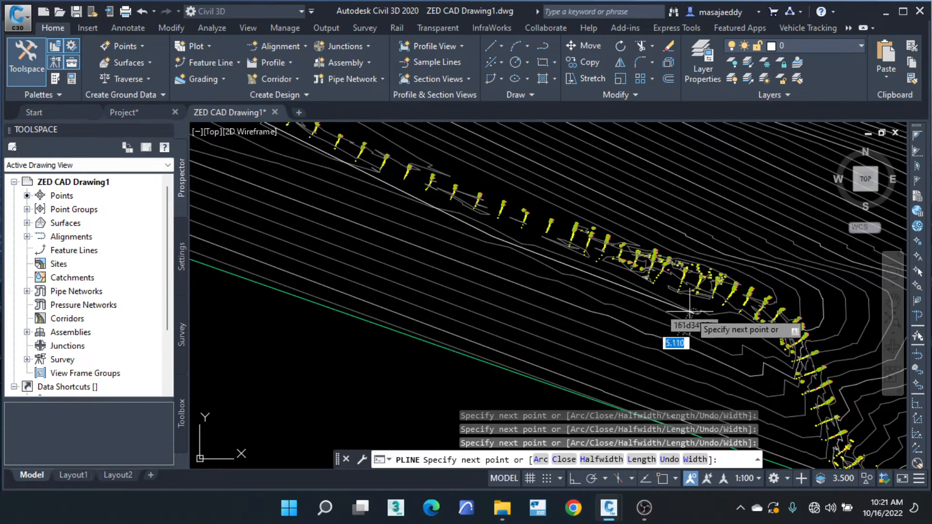
Take the polyline past the dense cluster and around the next southern bend, passing outside the surface border and back to it.
mouse_move(689, 311)
middle_mouse_down()
mouse_move(623, 287)
mouse_move(541, 209)
middle_mouse_up()
scroll(533, 189, "down", 7)
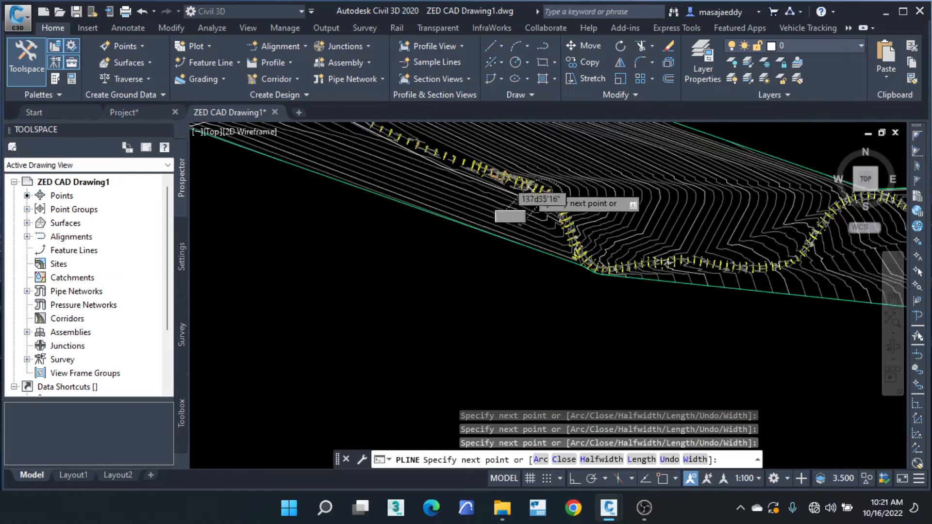
scroll(577, 271, "up", 4)
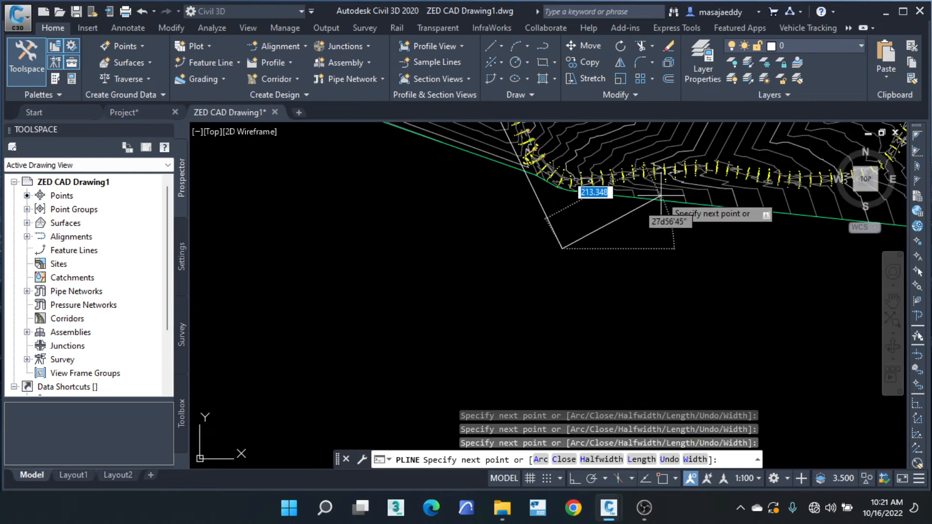
scroll(646, 184, "up", 4)
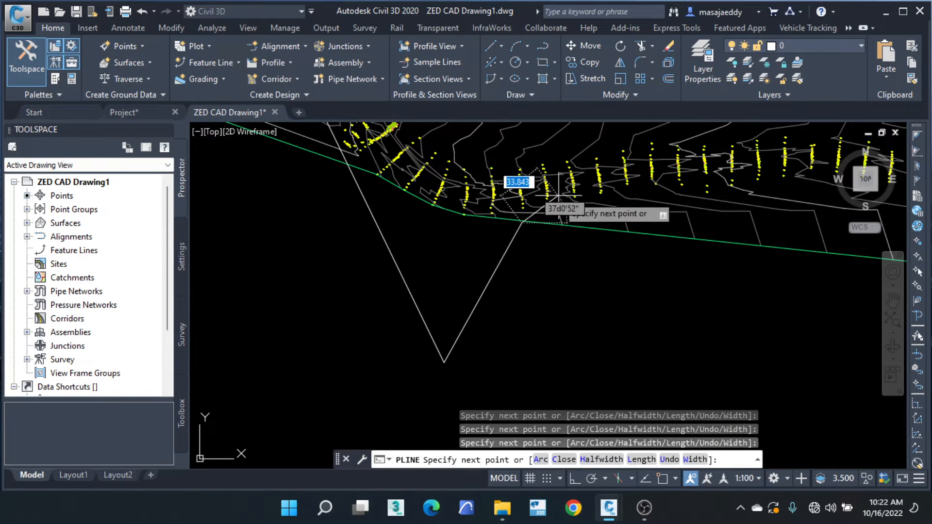
Continue the polyline east beneath the row of survey points and up the southeast side of the climb toward the next crest.
middle_click_drag(640, 205, 373, 250)
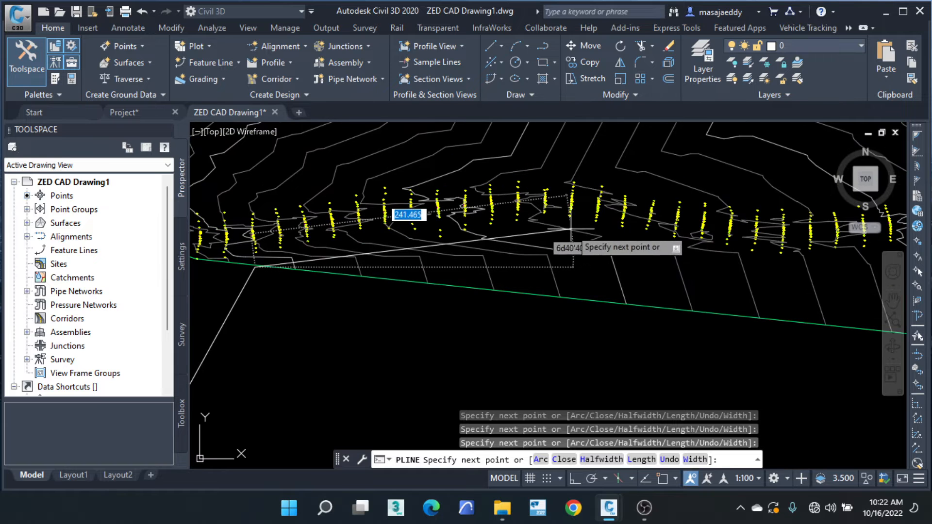
middle_click_drag(679, 266, 382, 245)
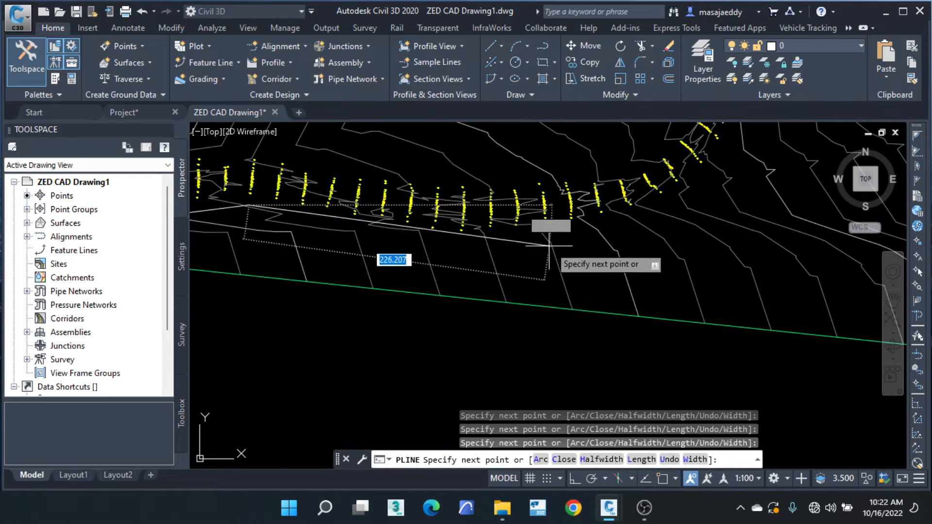
left_click(693, 202)
middle_click_drag(719, 168, 492, 417)
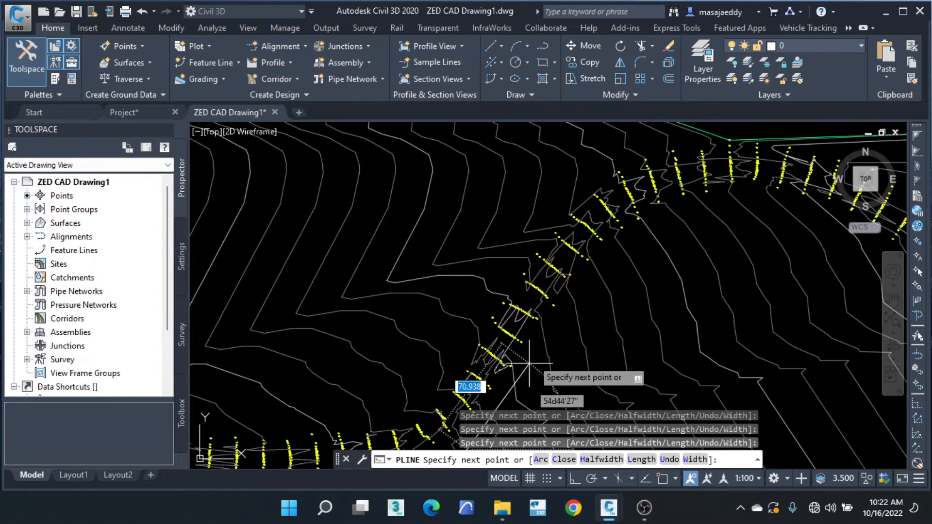
left_click(717, 202)
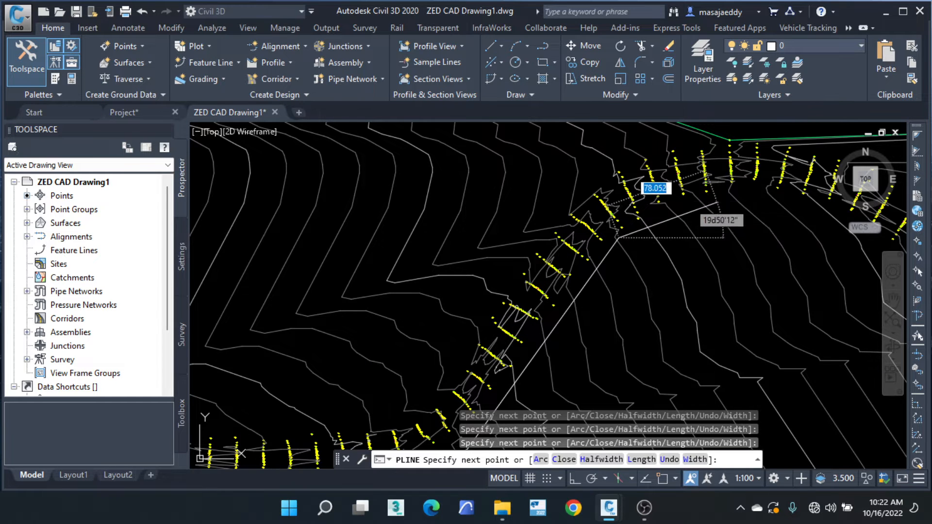
Take the polyline past the crest, beneath the following dip and up to the underside of the dense point cluster.
middle_click_drag(818, 225, 286, 198)
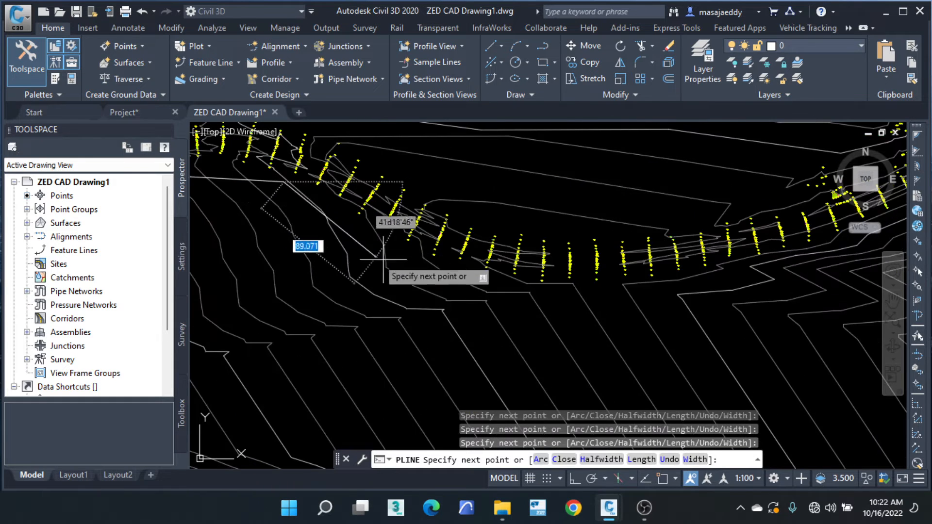
left_click(493, 286)
middle_click_drag(780, 258, 360, 319)
left_click(554, 247)
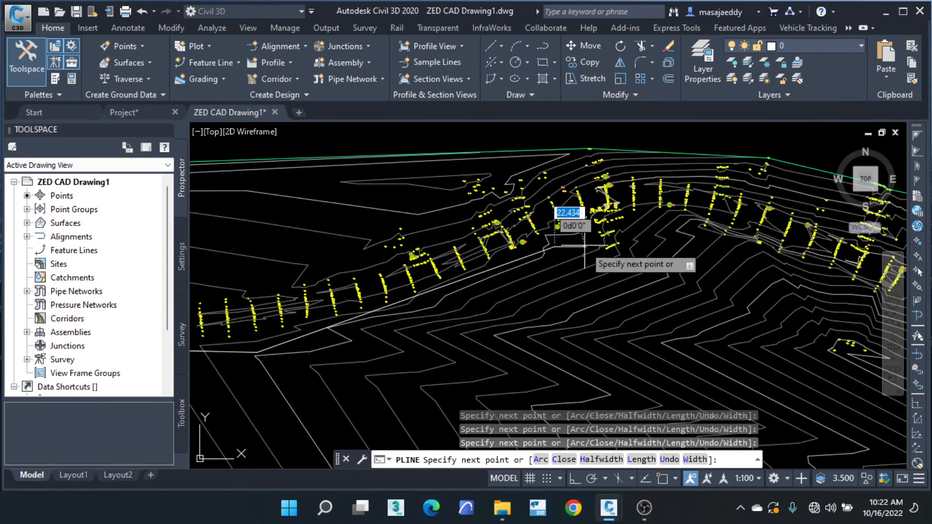
Route the polyline around the survey points projecting south of the dense cluster and back to the main row.
left_click(640, 252)
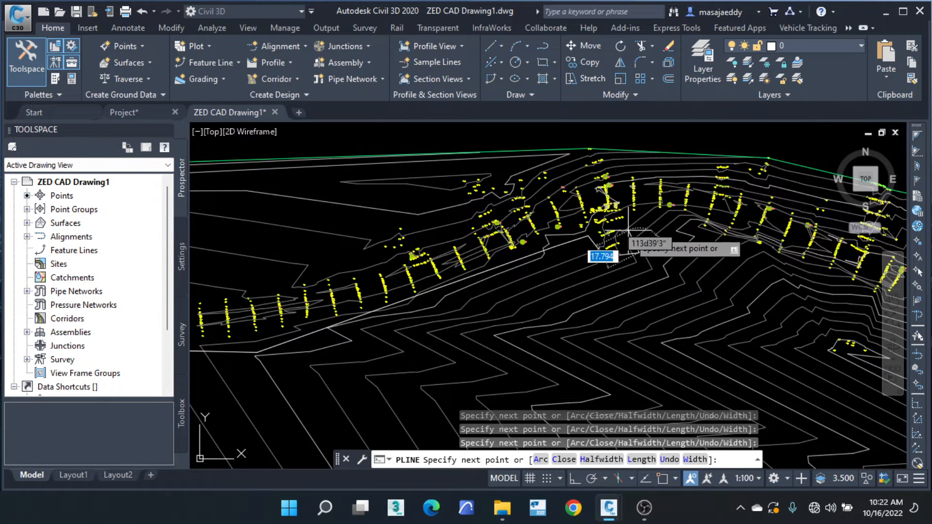
left_click(626, 219)
left_click(681, 220)
Extend the polyline southeast, loop it around the isolated point group south of the route, and rejoin the main row.
middle_click_drag(711, 264, 510, 224)
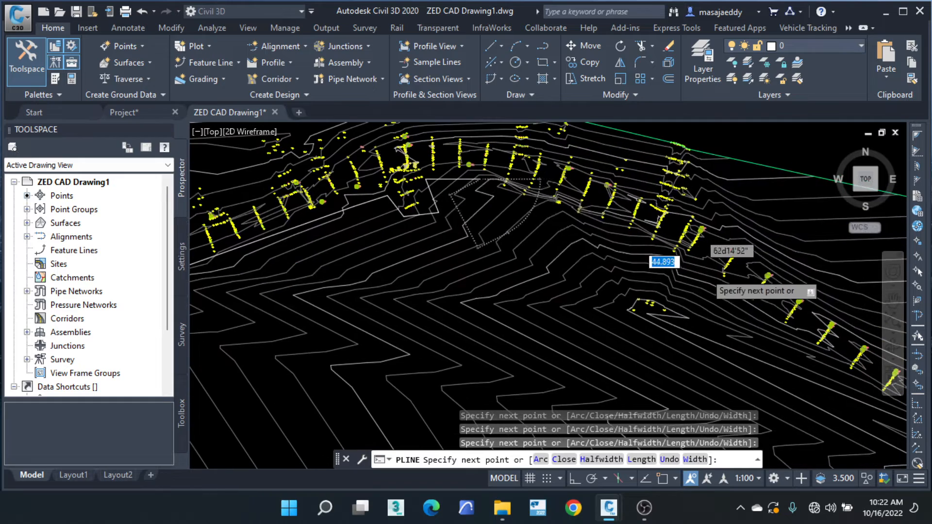
left_click(597, 233)
left_click(627, 319)
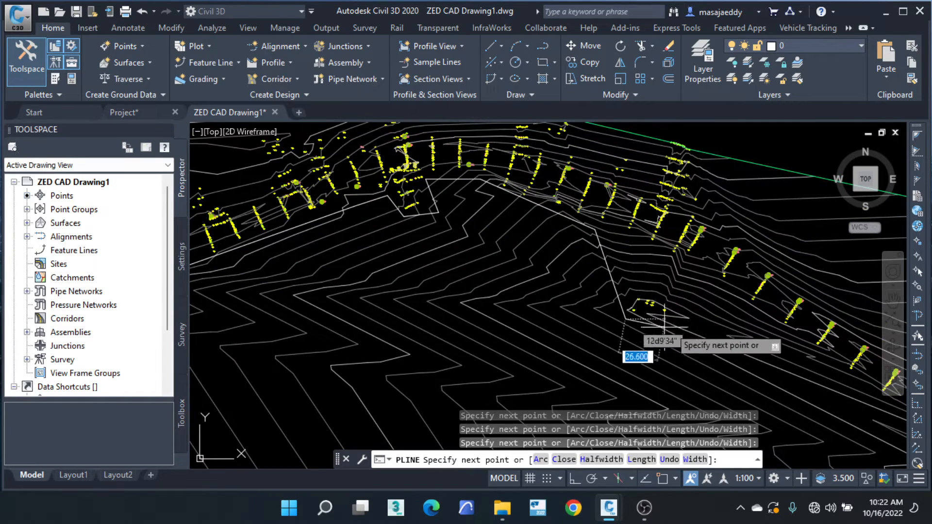
left_click(674, 261)
scroll(784, 352, "down", 2)
middle_click_drag(783, 352, 401, 226)
left_click(450, 264)
Run the polyline southeast along the underside of the long straight row of points to the start of the next lower bend.
scroll(486, 299, "down", 5)
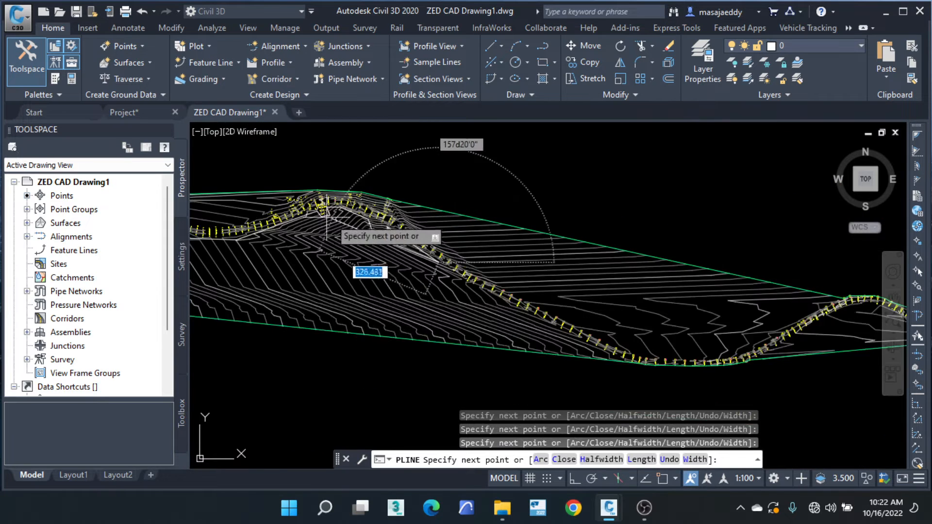
scroll(416, 284, "down", 1)
middle_click_drag(416, 284, 324, 241)
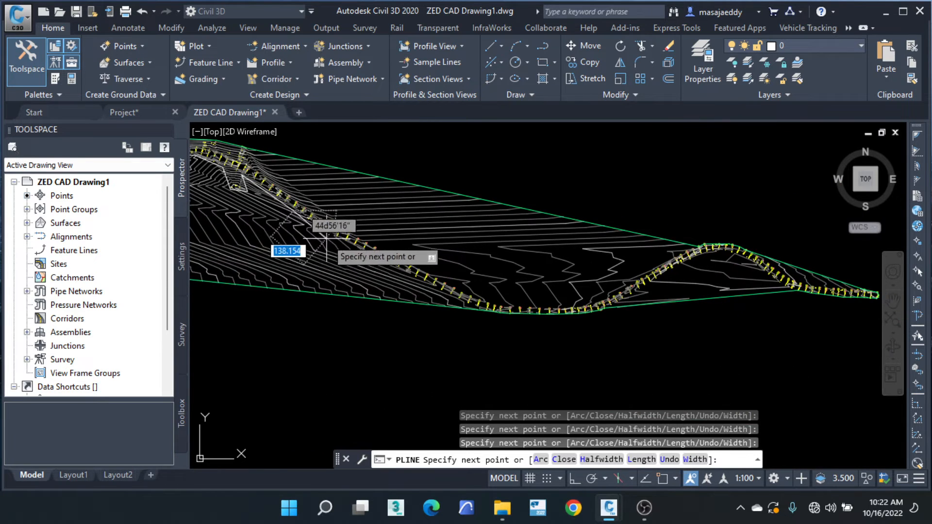
scroll(437, 296, "up", 4)
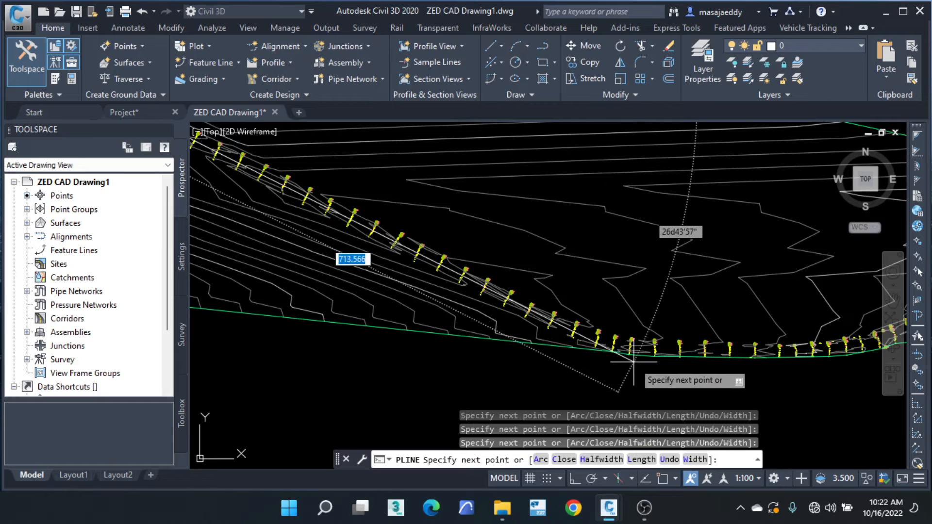
left_click(616, 367)
Trace the polyline beneath the lower bend, then along the inside of the last hump and partway down its east side.
scroll(815, 364, "down", 2)
middle_click_drag(821, 362, 327, 318)
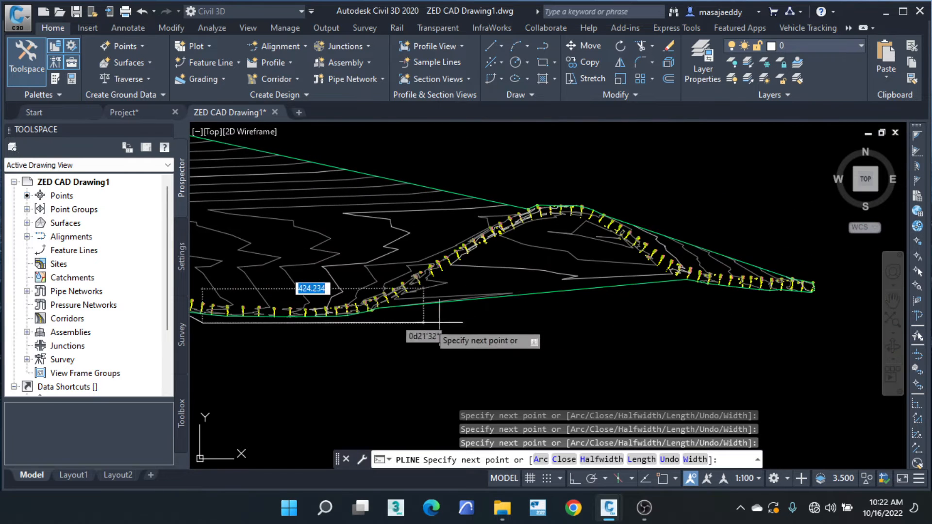
scroll(456, 311, "up", 2)
left_click(354, 326)
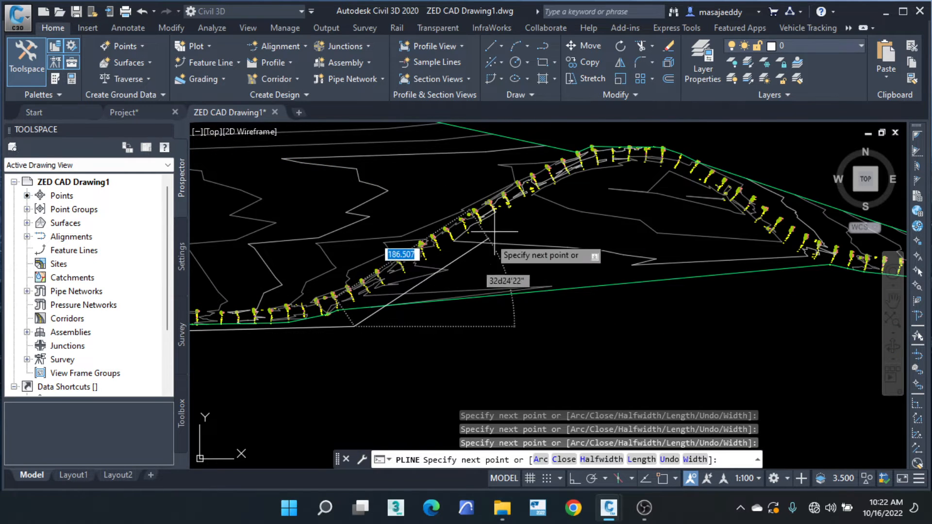
left_click(426, 270)
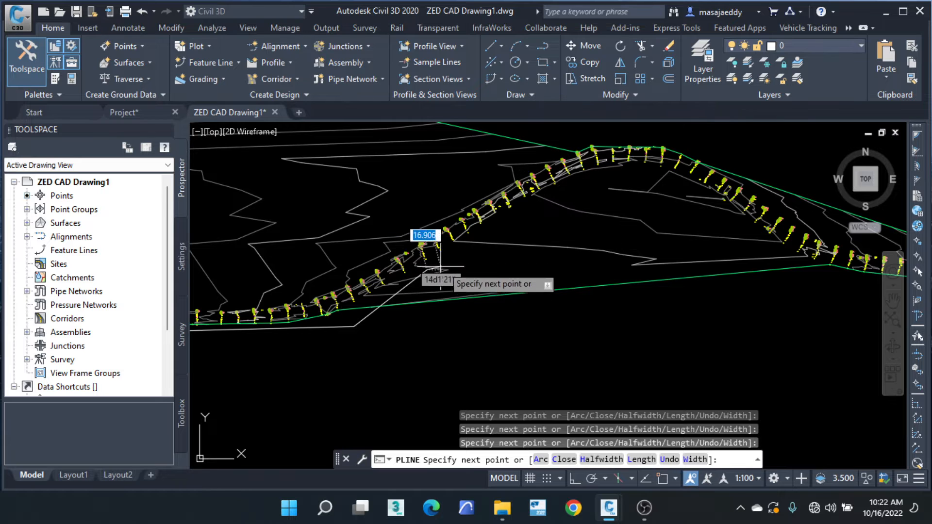
left_click(561, 185)
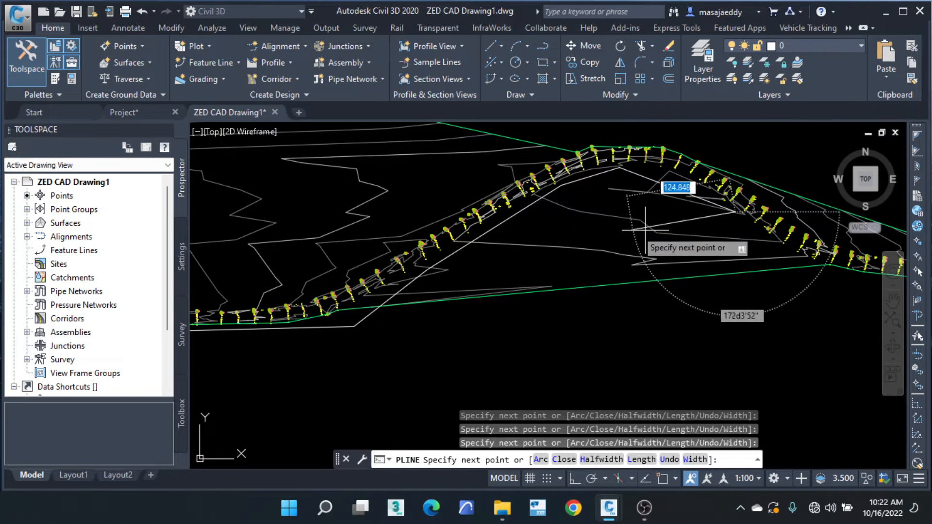
left_click(739, 213)
Carry the polyline along the south side to the route's east end, wrap it around the last points and turn back west.
middle_click_drag(872, 225, 533, 230)
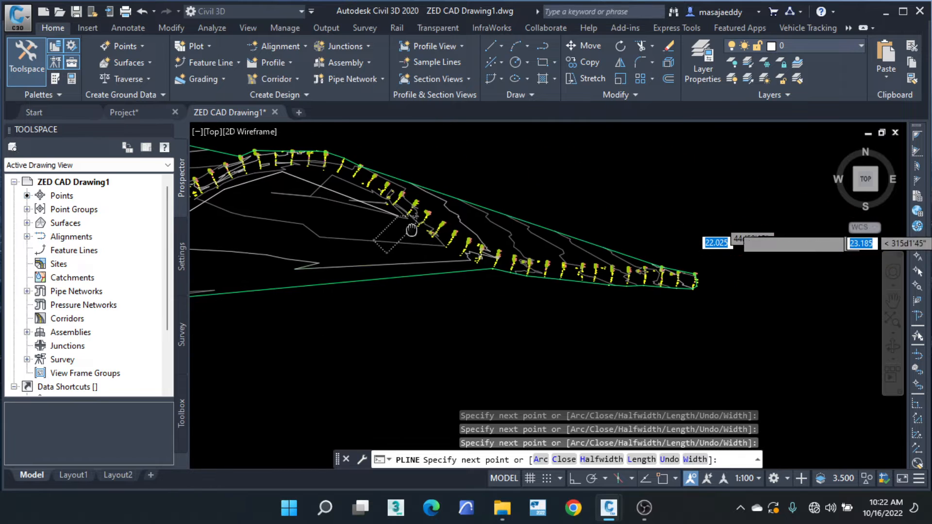
left_click(501, 290)
left_click(744, 299)
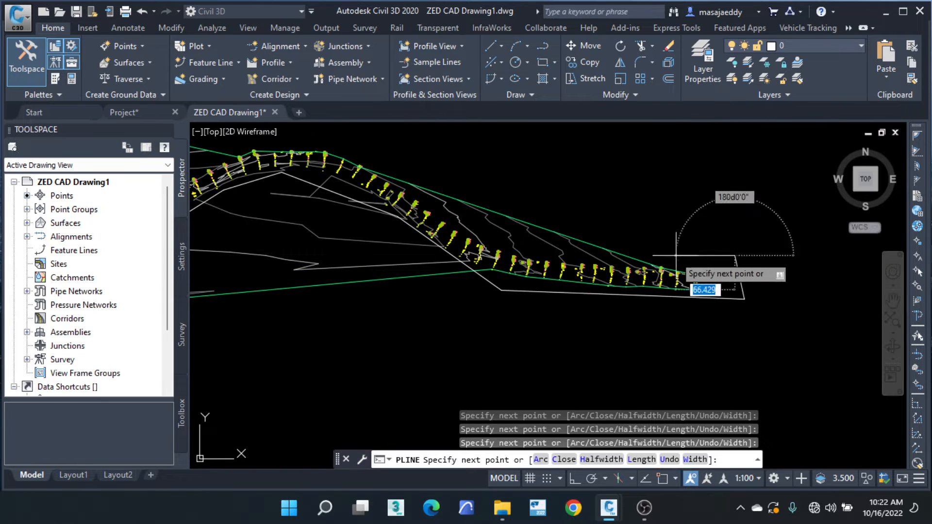
left_click(734, 256)
left_click(617, 262)
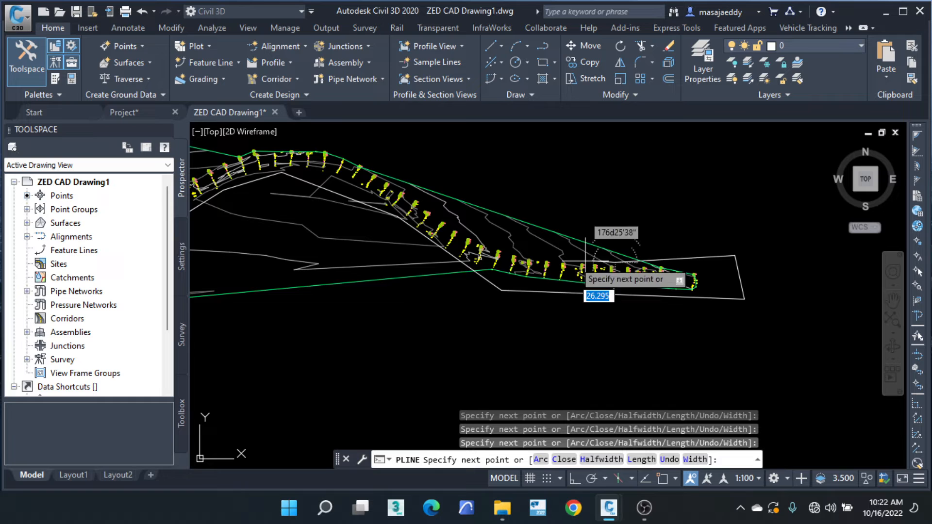
Continue the polyline west along the north side of the points and up to a vertex above the last hump's crest.
left_click(508, 250)
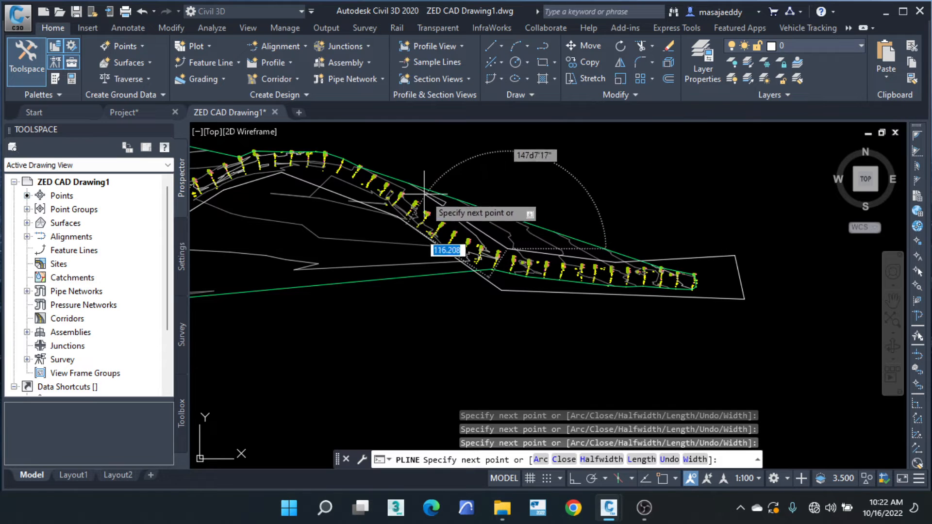
scroll(700, 235, "down", 3)
scroll(558, 195, "up", 2)
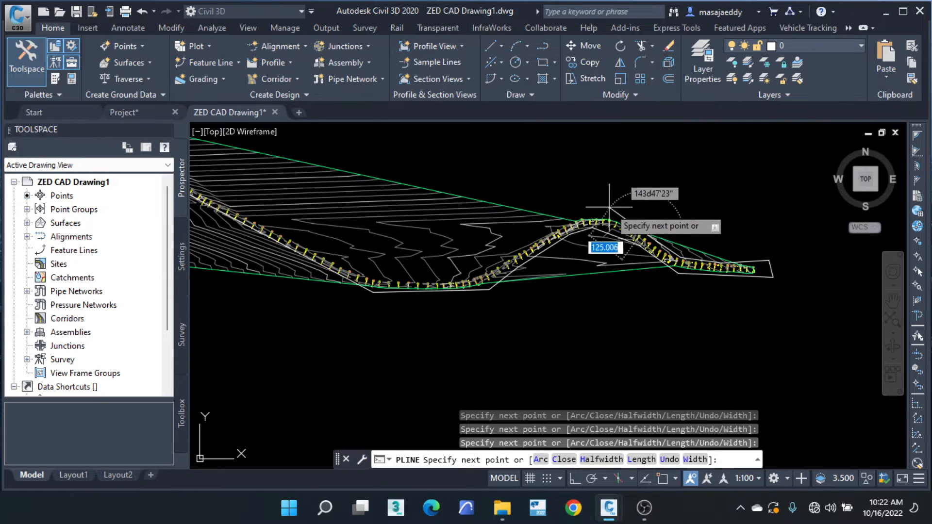
scroll(546, 200, "up", 2)
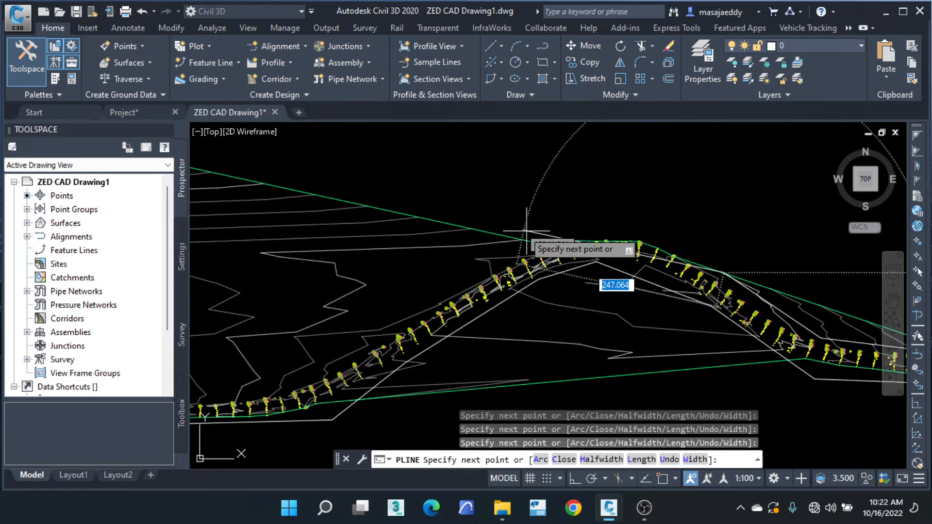
left_click(566, 200)
Take the polyline down the hump's west side, above the lower bend and northwest along the long straight row of points.
scroll(569, 185, "down", 5)
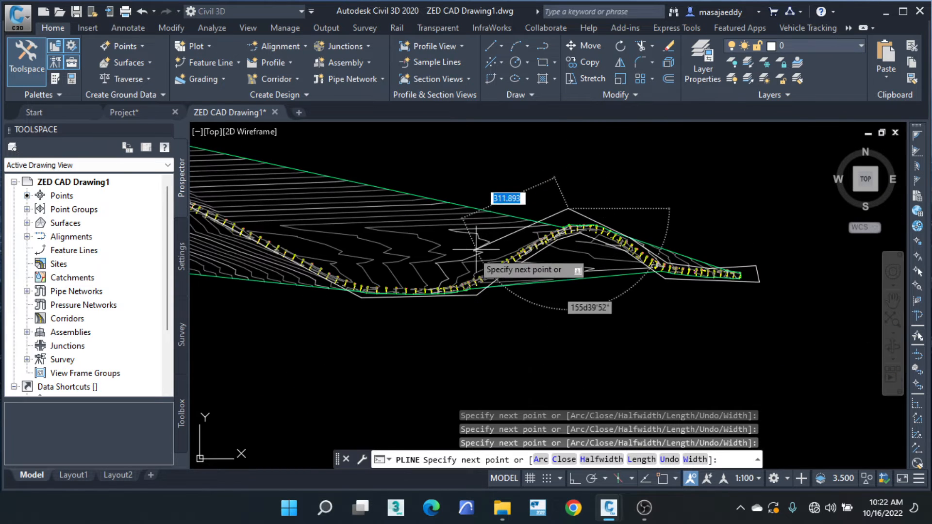
left_click(474, 276)
scroll(642, 278, "down", 2)
scroll(529, 273, "up", 2)
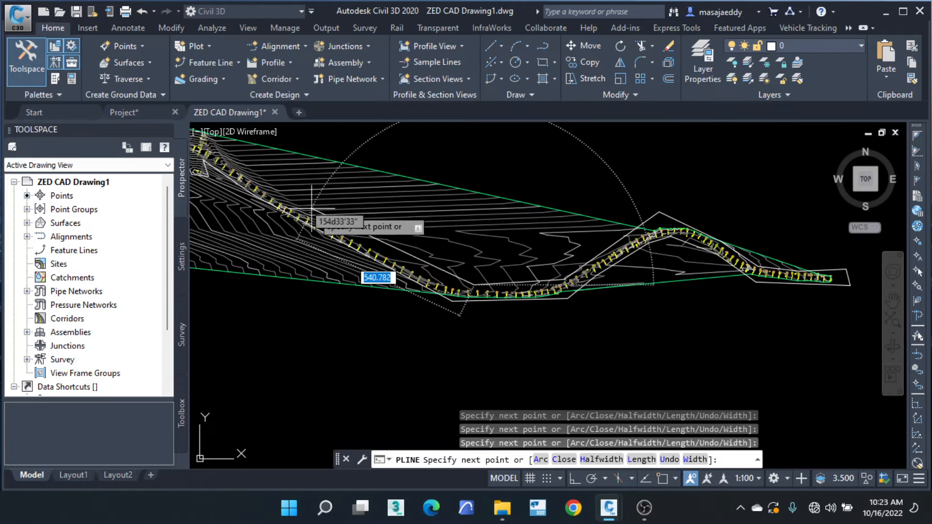
left_click(276, 188)
Route the polyline in box-shaped detours around the groups of survey points projecting north near the dense cluster.
scroll(418, 187, "down", 3)
middle_click_drag(418, 188, 566, 316)
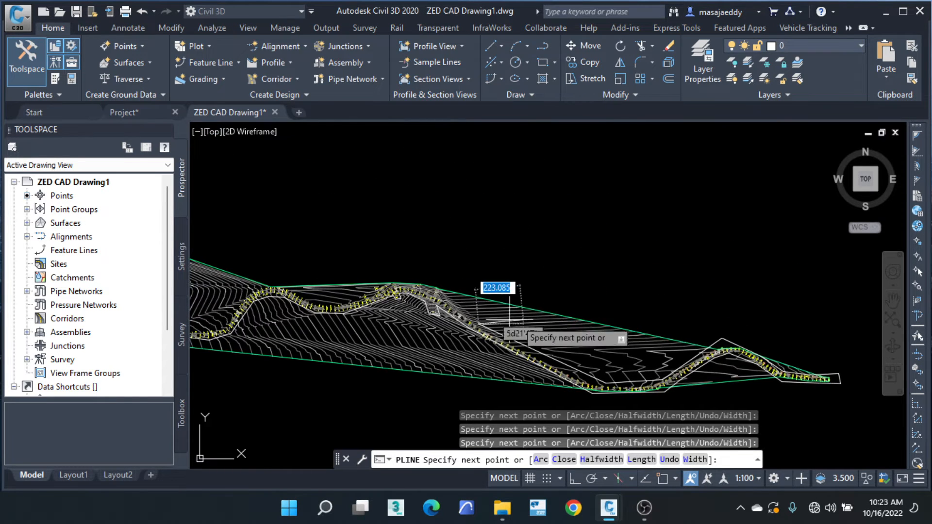
scroll(443, 279, "up", 6)
left_click(433, 309)
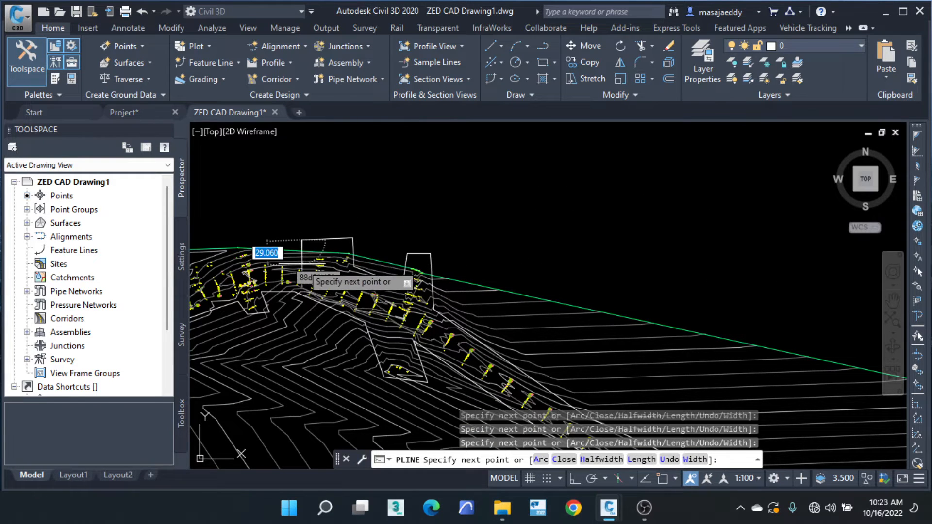
scroll(359, 270, "down", 2)
middle_click_drag(363, 271, 529, 300)
scroll(483, 302, "up", 4)
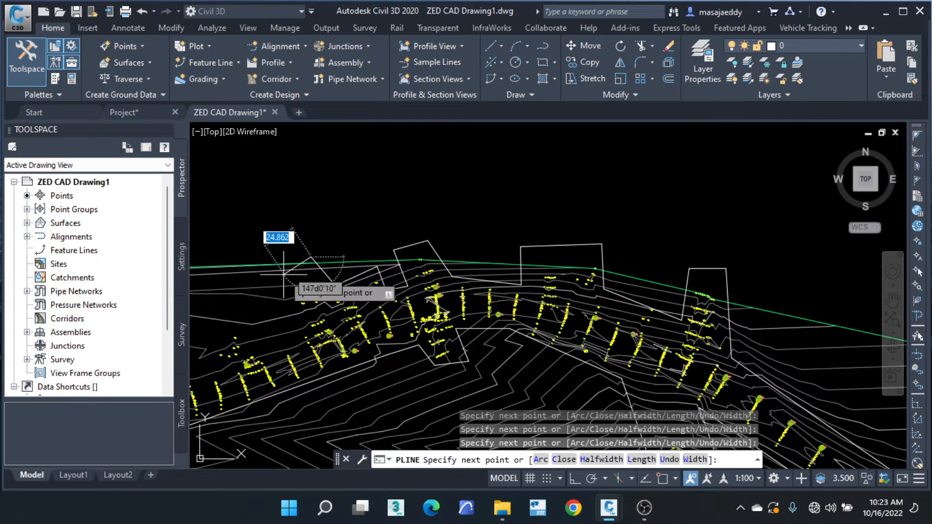
Pass the polyline around the scattered points northwest of the dense cluster and on to the dip's north side.
middle_click_drag(311, 320, 600, 281)
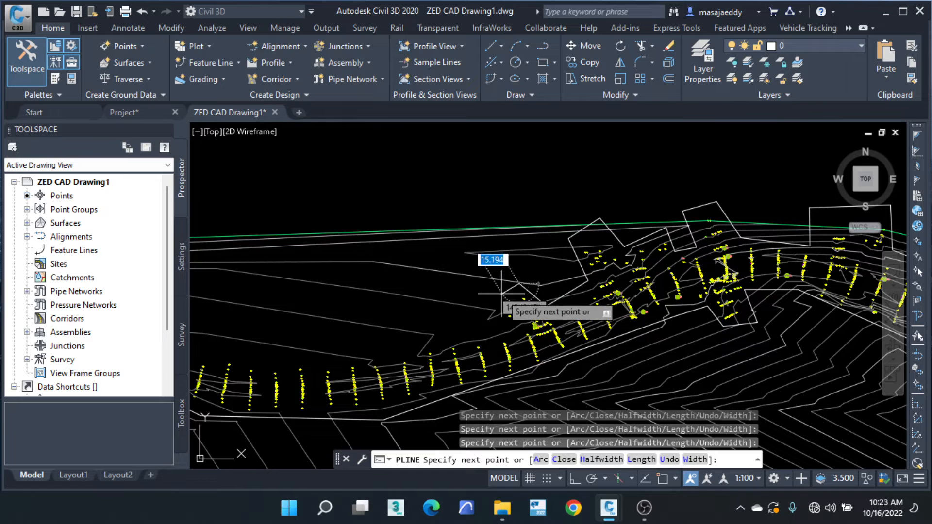
scroll(565, 296, "down", 6)
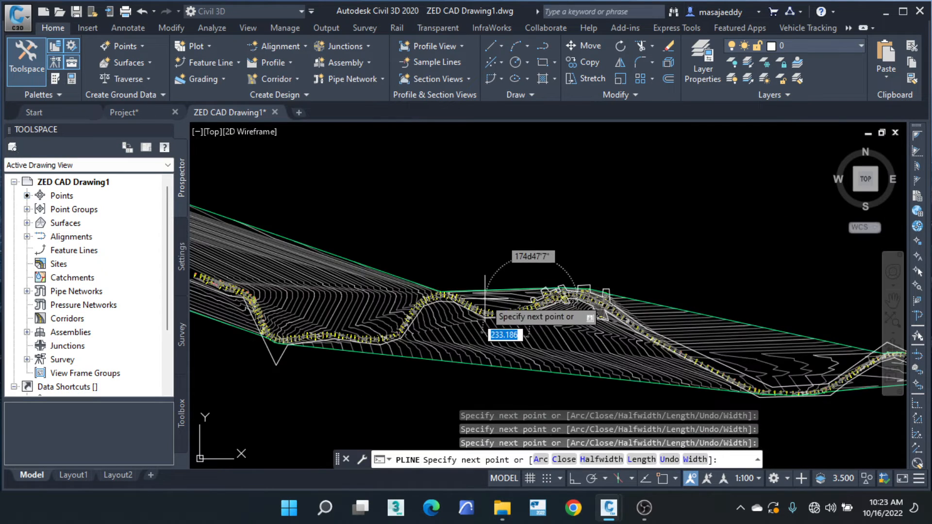
scroll(489, 302, "up", 6)
left_click(481, 293)
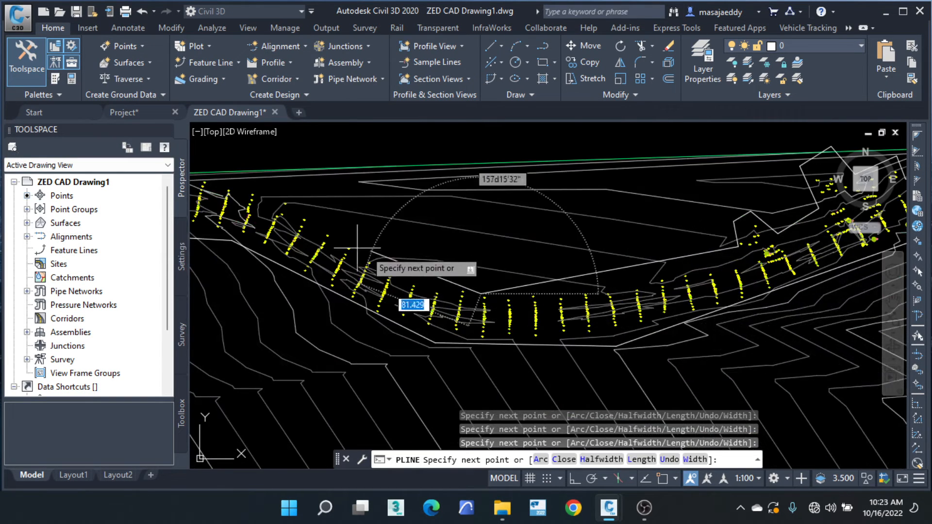
Trace the polyline over the crest west of the dip and down its northwest side to the lower row of points.
scroll(437, 233, "down", 3)
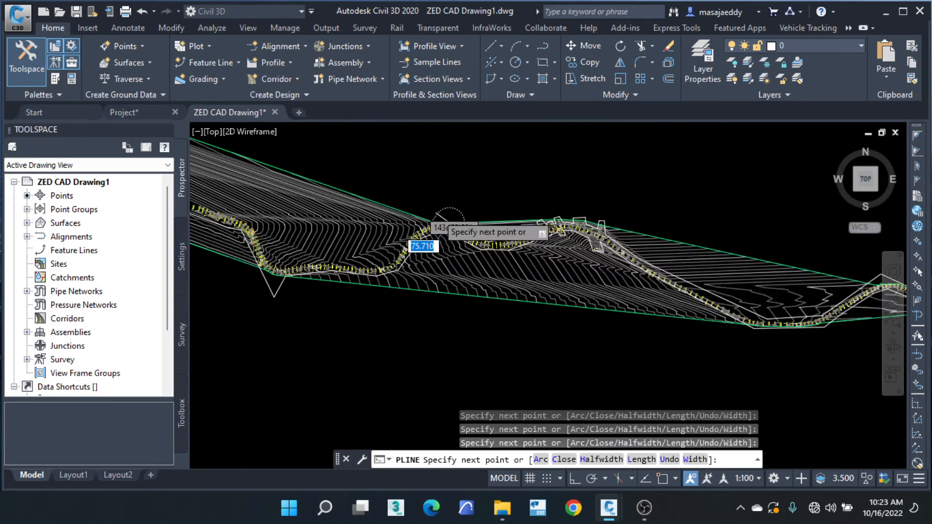
scroll(432, 221, "up", 3)
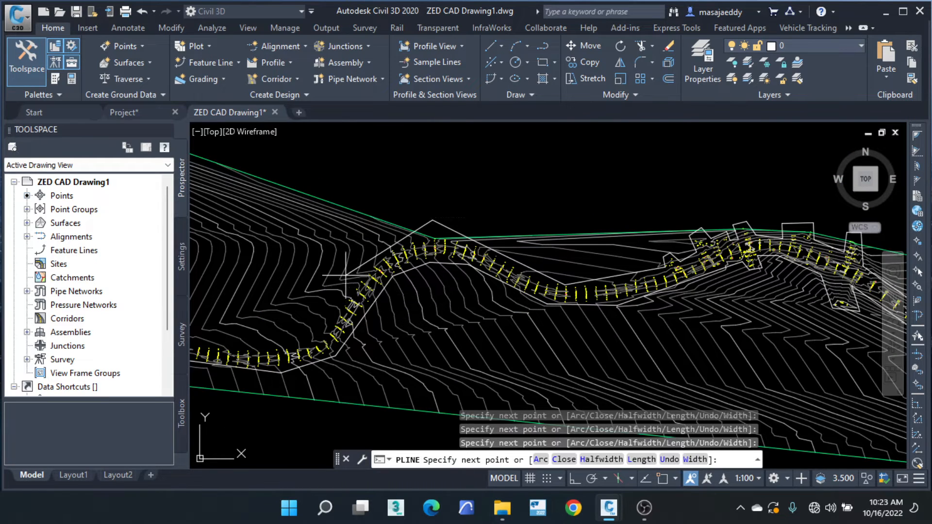
scroll(558, 301, "down", 3)
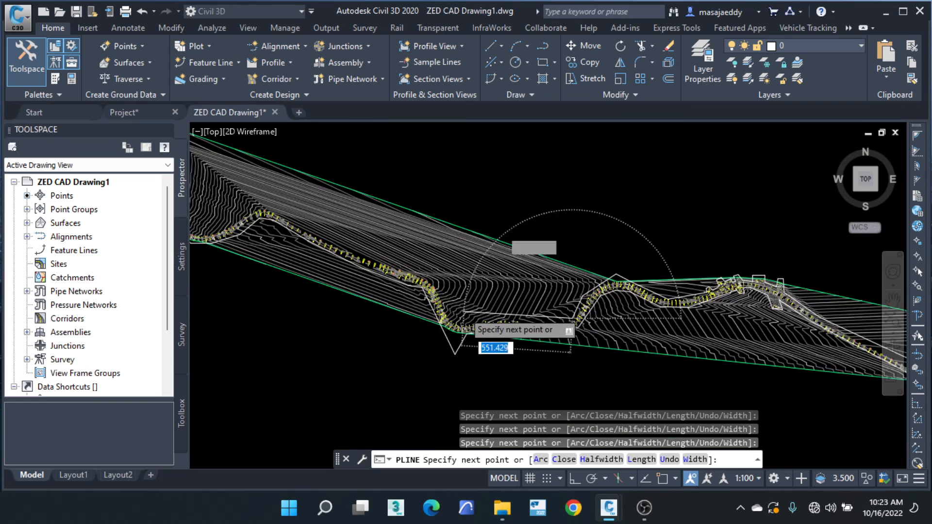
Continue the polyline west above the gently curved row of points and around the bend at the foot of the southward run.
scroll(504, 318, "up", 2)
scroll(519, 315, "up", 4)
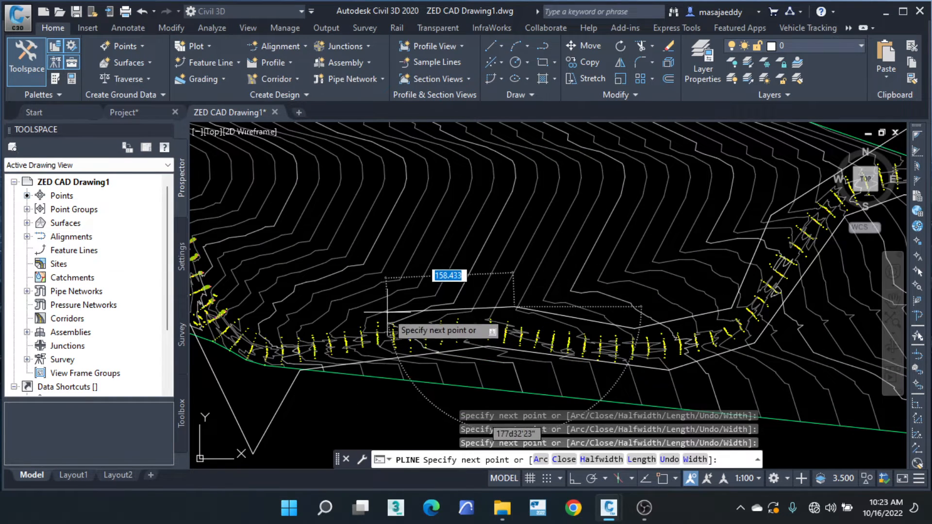
mouse_move(286, 322)
middle_mouse_down()
mouse_move(365, 323)
mouse_move(439, 301)
middle_mouse_up()
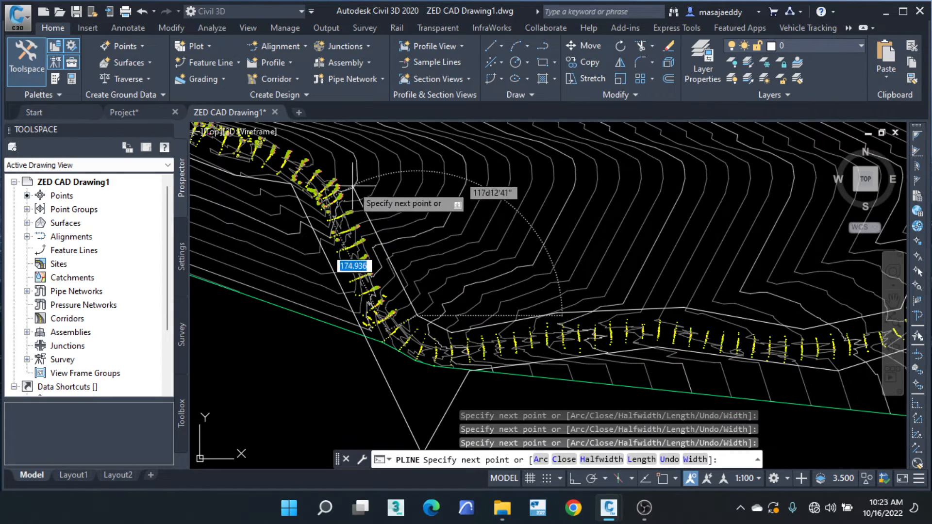
Continue the polyline northwest along the north side of the survey point rows as far as the crest.
middle_click_drag(364, 189, 569, 297)
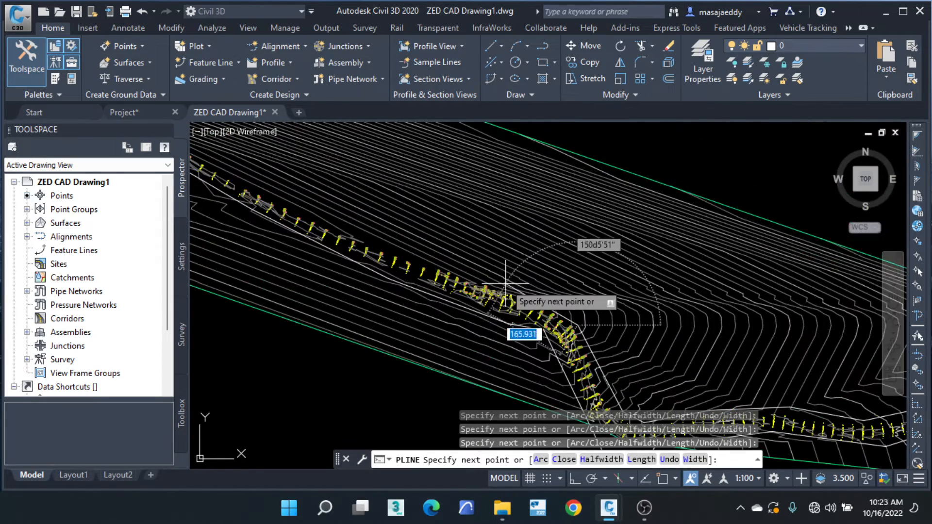
mouse_move(409, 239)
middle_mouse_down()
mouse_move(629, 362)
mouse_move(679, 378)
middle_mouse_up()
scroll(522, 321, "up", 5)
middle_click_drag(476, 288, 572, 352)
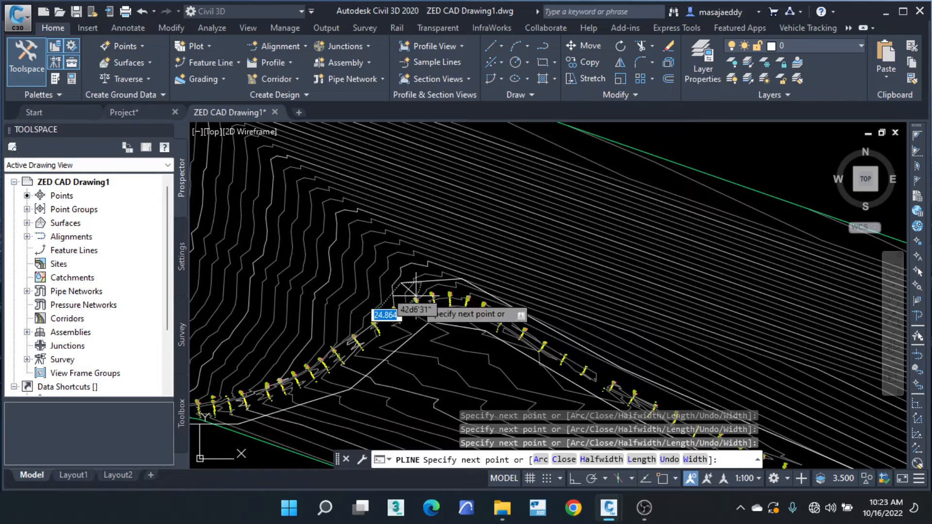
scroll(416, 291, "down", 5)
Trace the polyline down the crest's west side and above the curved row of points to the foot of the north-south run.
scroll(414, 322, "up", 6)
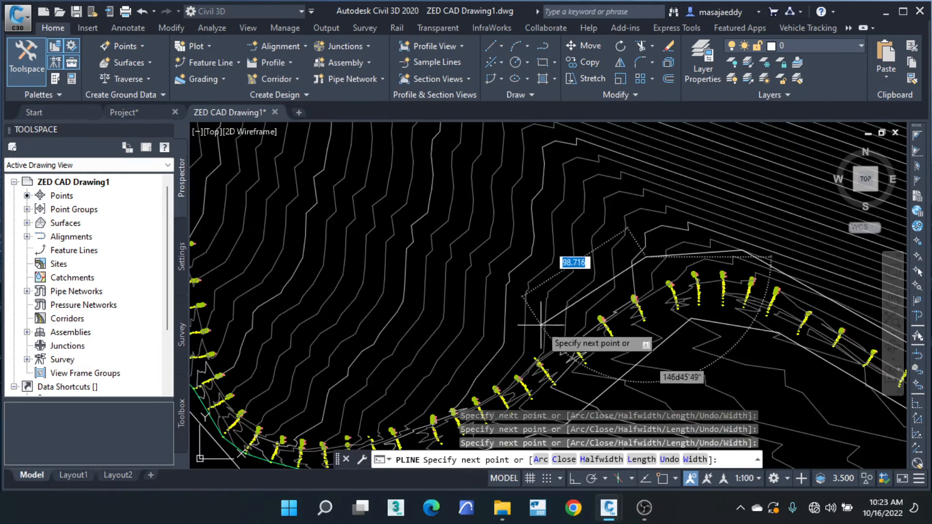
scroll(539, 318, "down", 4)
scroll(545, 305, "up", 4)
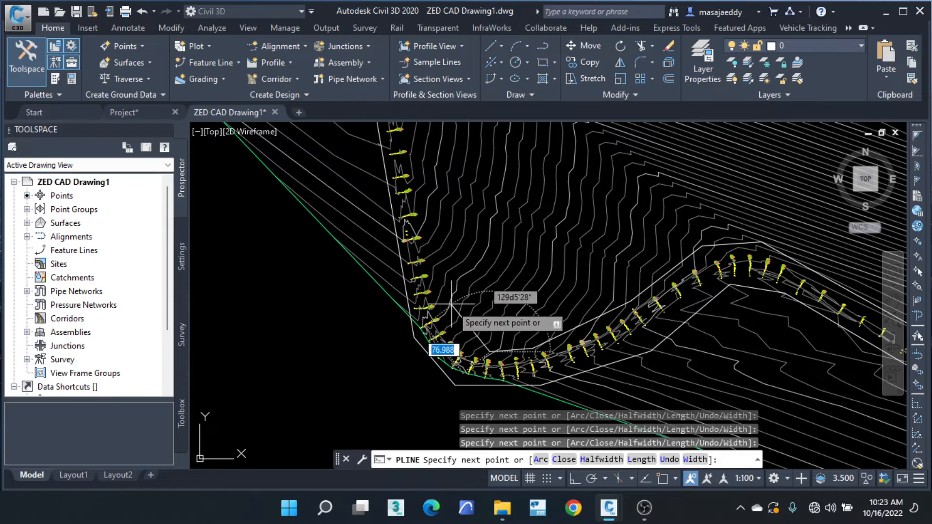
scroll(488, 330, "down", 6)
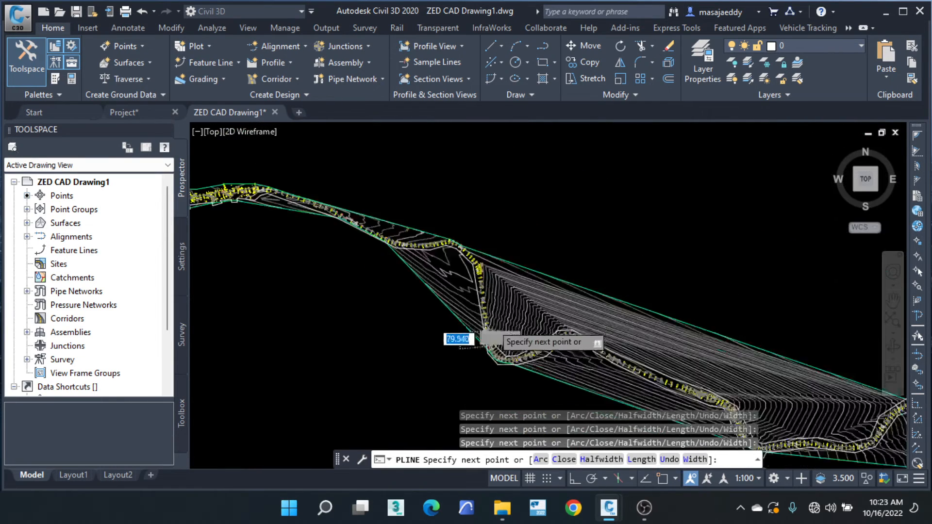
Run the polyline up the east side of the north-south run and around the bend at its upper end.
scroll(470, 266, "up", 4)
scroll(534, 343, "up", 2)
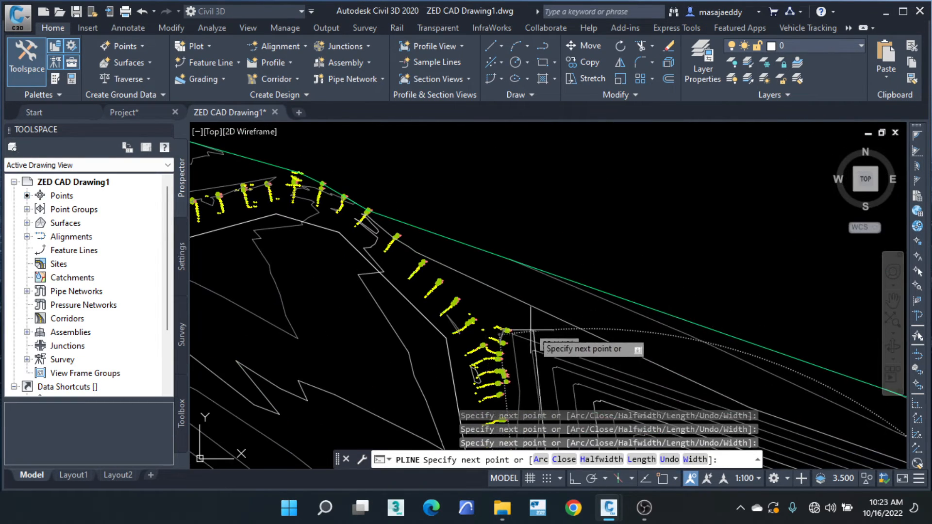
left_click(516, 310)
scroll(487, 257, "down", 2)
middle_click_drag(476, 258, 530, 313)
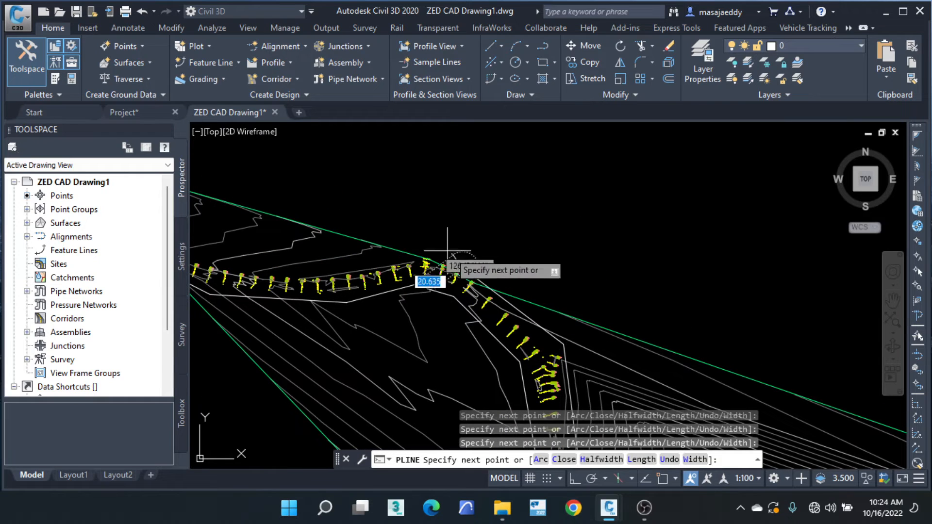
Take the polyline west above the shallow dip and on northwest along the upper side of the sloping point rows.
scroll(413, 268, "down", 4)
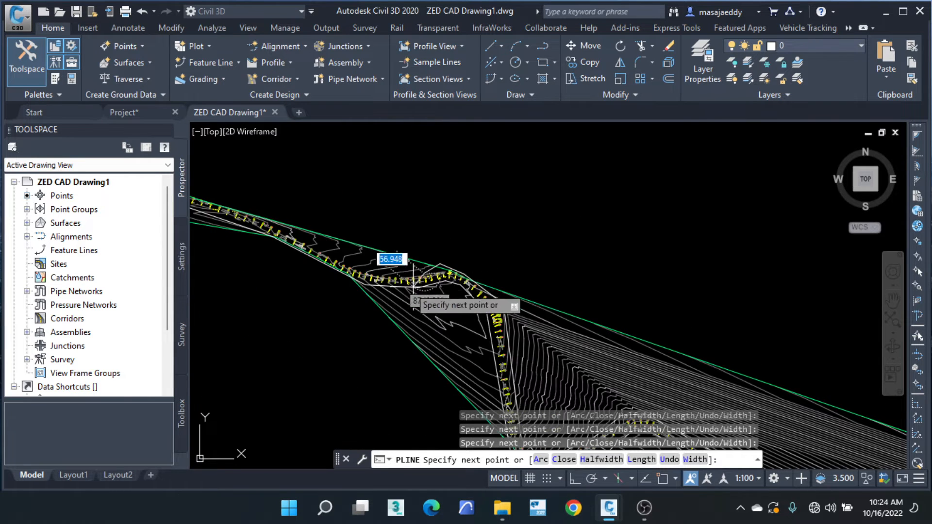
scroll(358, 273, "up", 4)
scroll(365, 257, "down", 2)
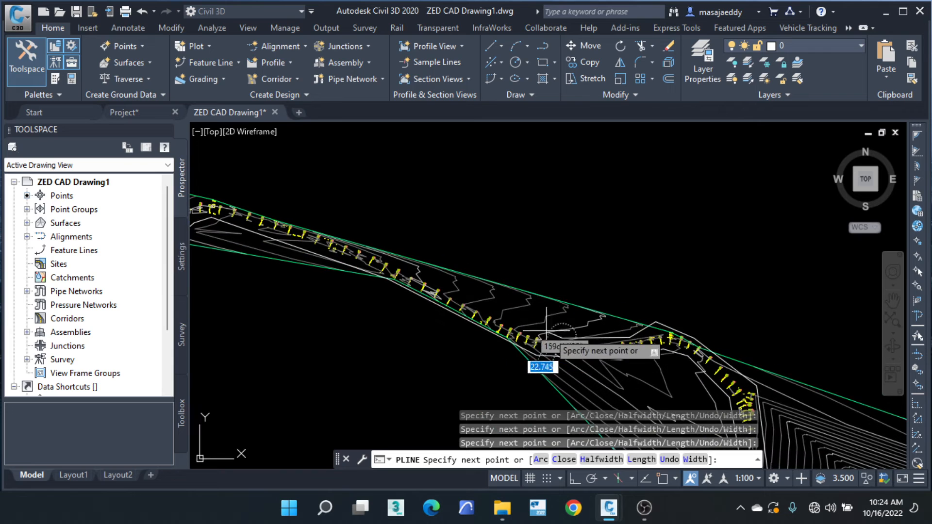
left_click(359, 239)
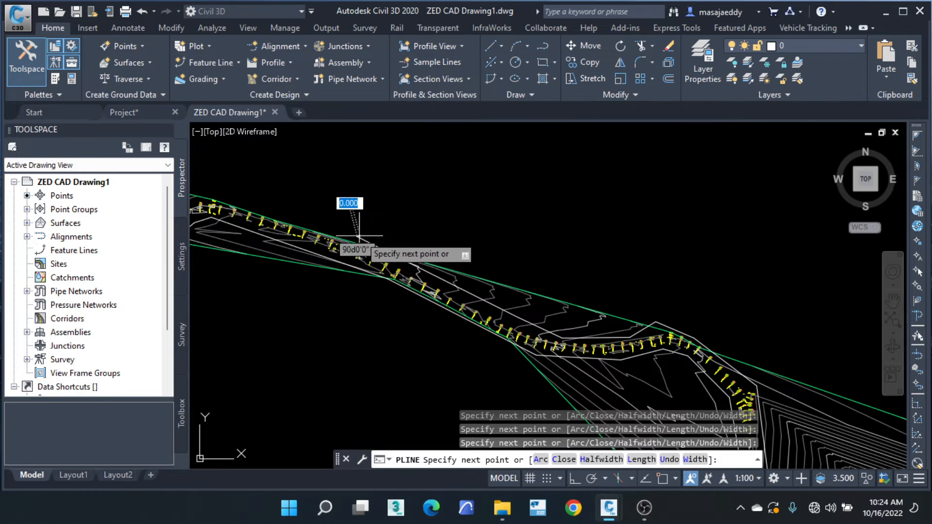
Extend the polyline northwest past the remaining slope and west above the dense points toward the route's western end.
scroll(410, 250, "down", 2)
middle_click_drag(409, 249, 553, 321)
scroll(408, 289, "up", 4)
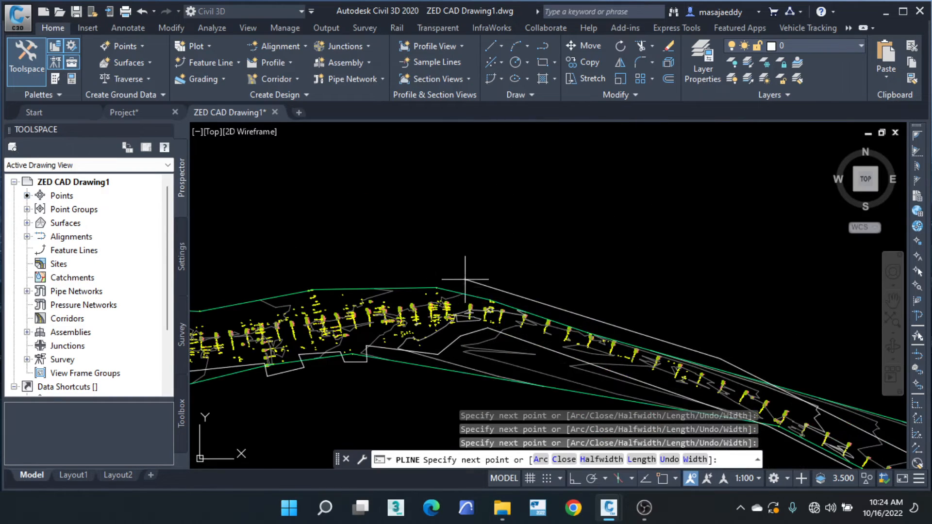
scroll(471, 267, "down", 4)
middle_click_drag(528, 270, 603, 273)
scroll(409, 275, "up", 4)
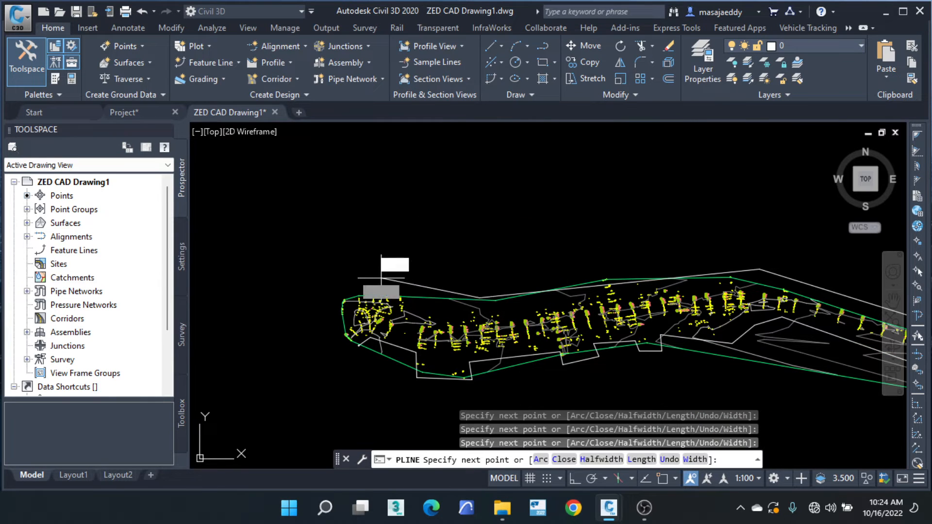
Wrap the polyline around the western end of the route and down below its southwest corner, near the start point.
scroll(331, 314, "up", 2)
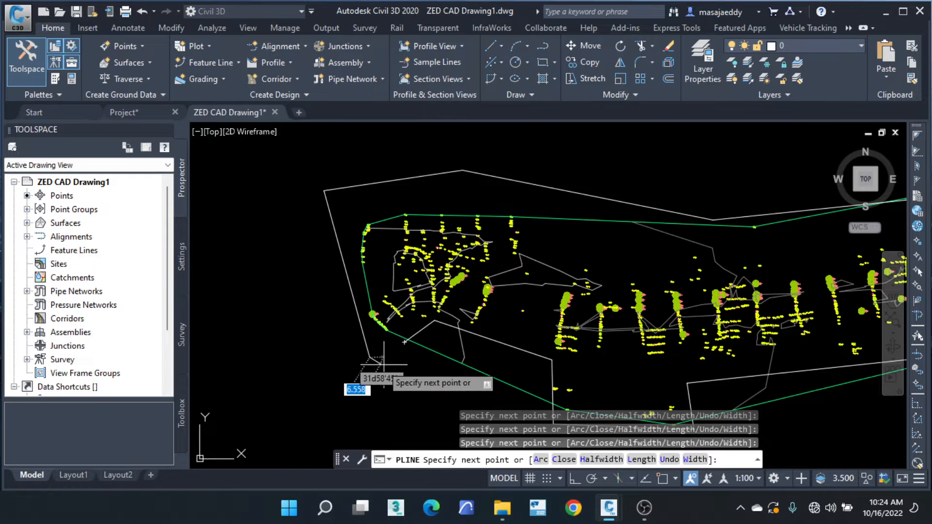
scroll(399, 343, "up", 3)
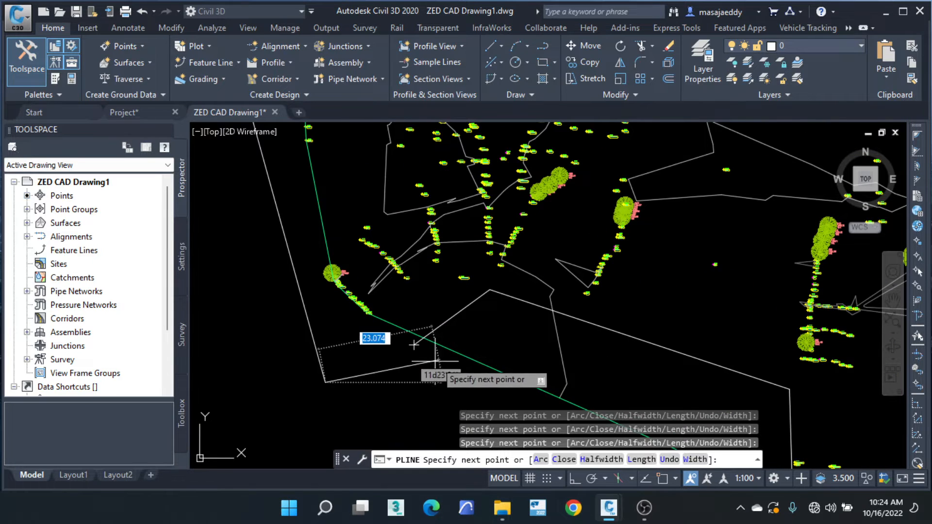
scroll(406, 364, "up", 4)
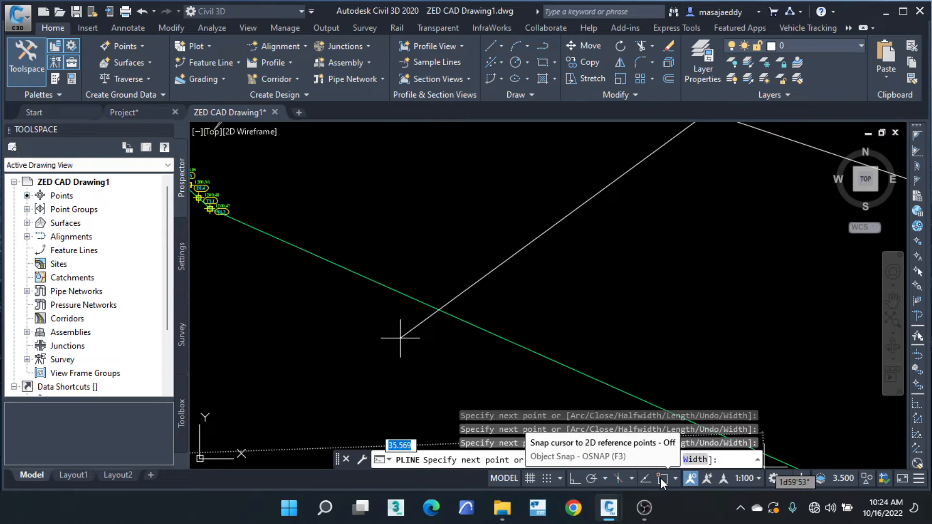
scroll(437, 311, "down", 4)
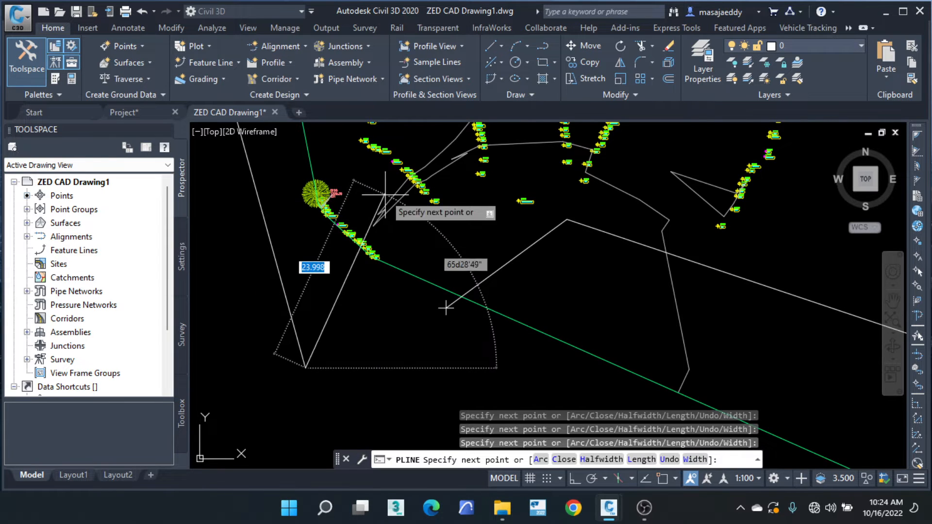
scroll(463, 268, "down", 2)
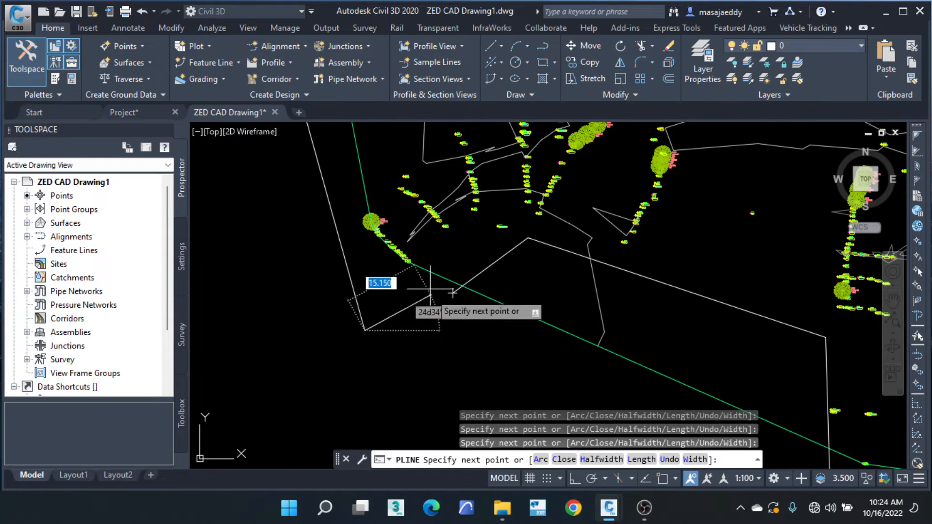
Turn on object snap, join the last segment to the polyline's start point and finish the polyline.
mouse_move(648, 505)
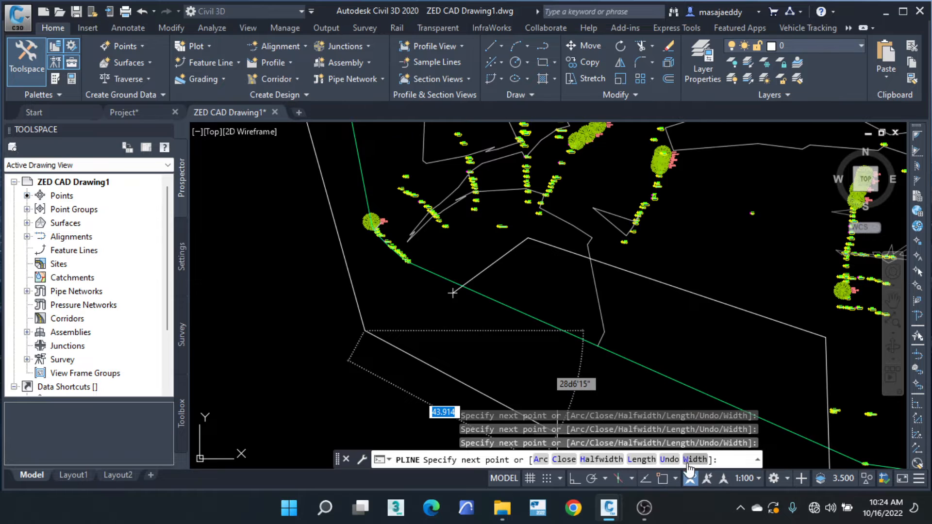
left_click(662, 479)
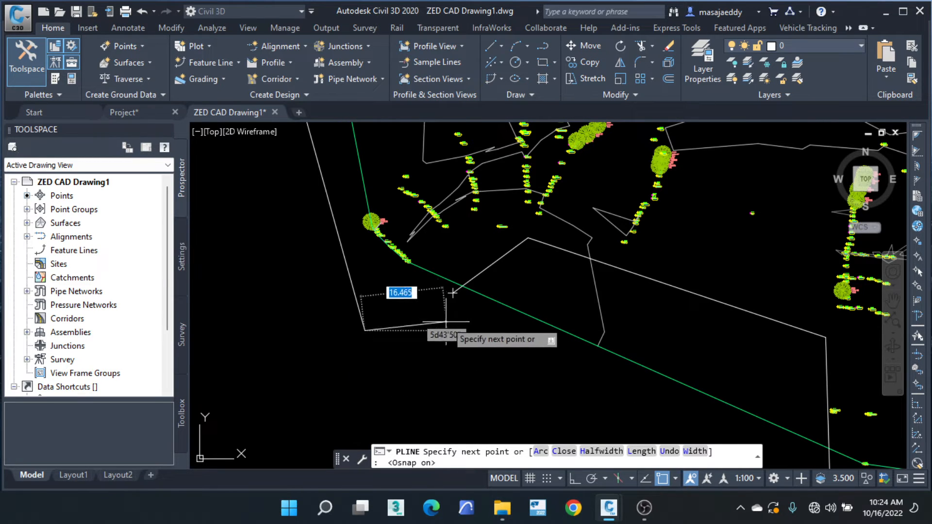
left_click(453, 293)
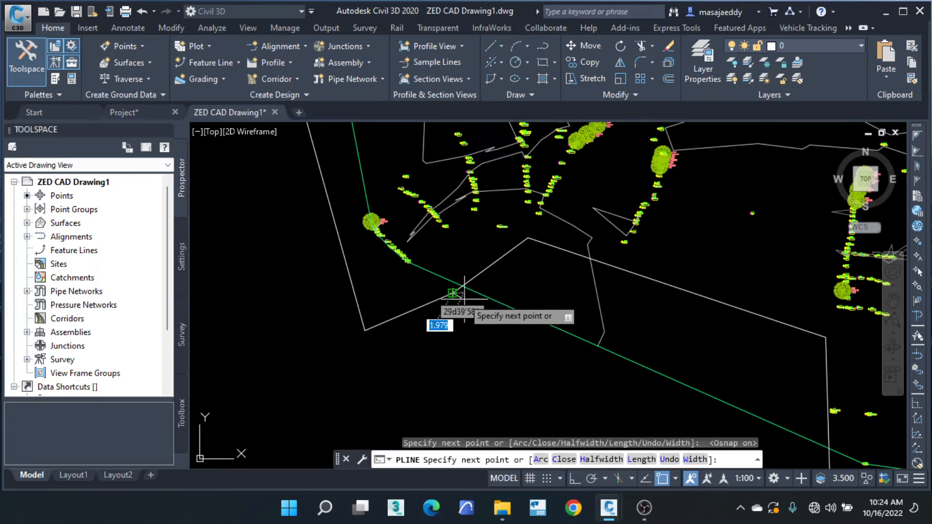
right_click(480, 336)
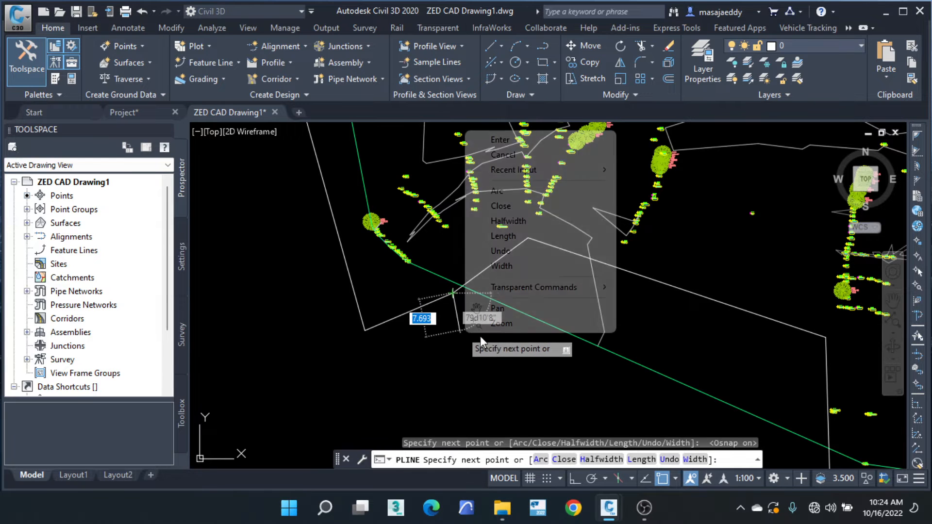
left_click(501, 141)
Select the finished polyline, check the vertex where its ends meet and review its course east along the survey points.
left_click(425, 304)
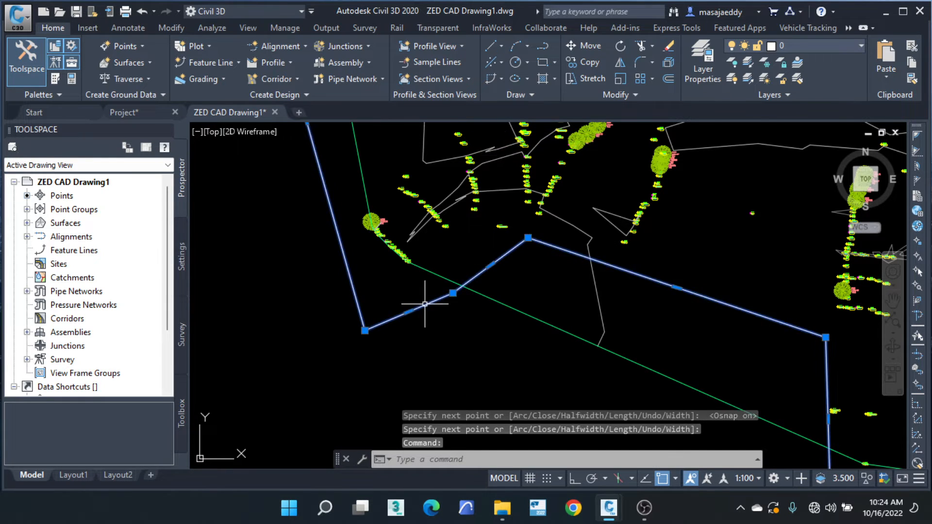
left_click(453, 293)
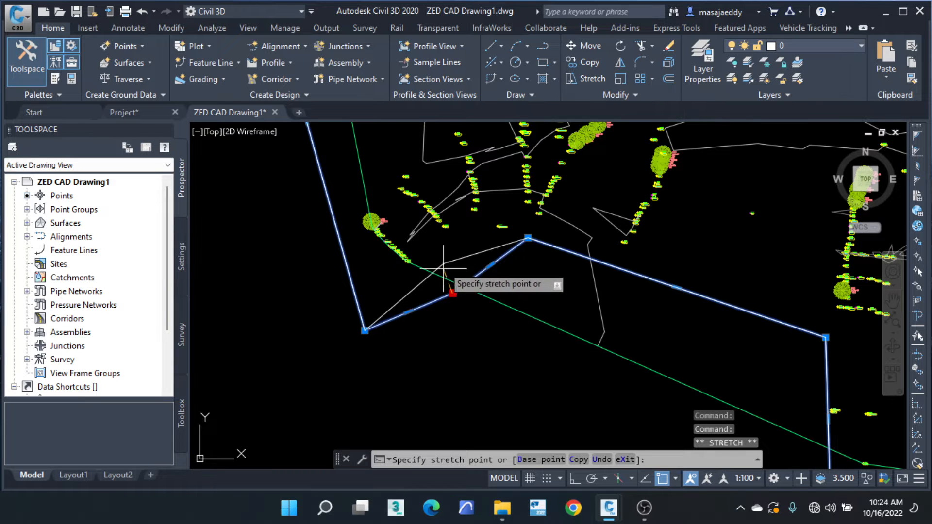
left_click(454, 294)
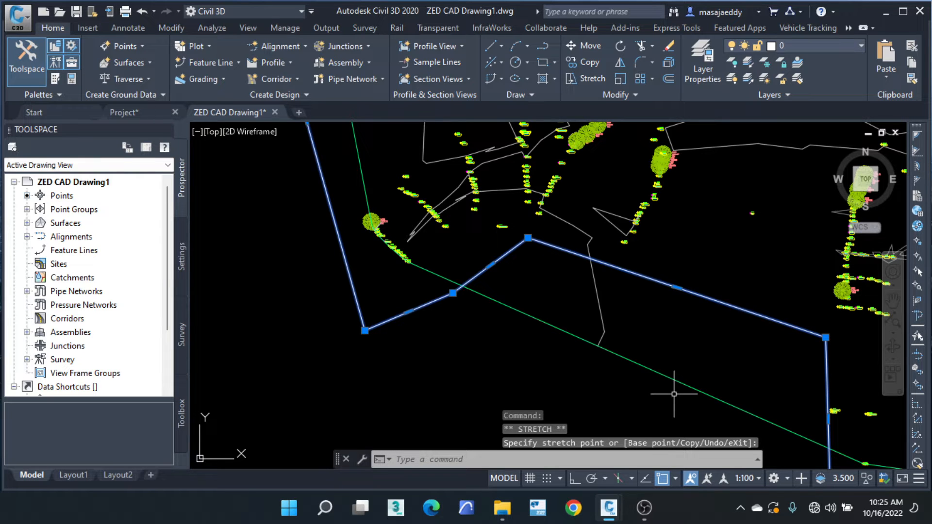
scroll(674, 394, "down", 5)
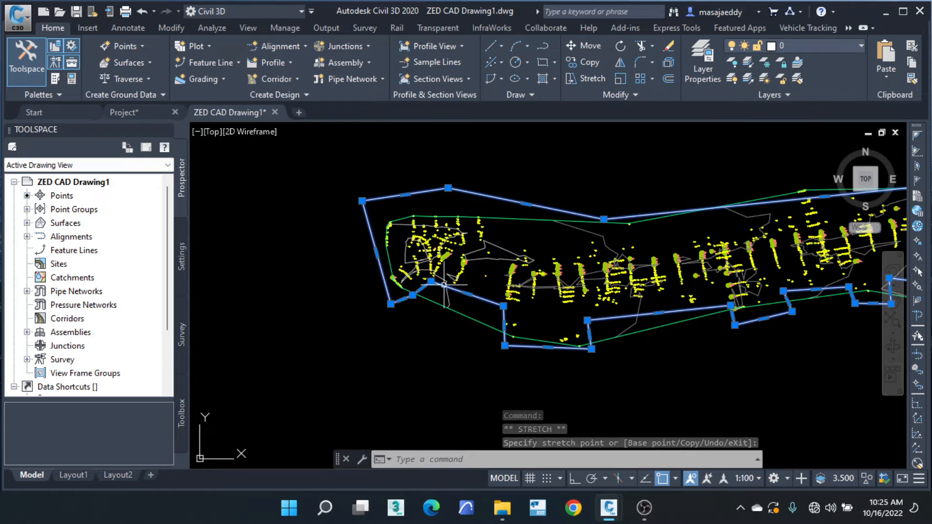
middle_click_drag(454, 247, 242, 273)
scroll(387, 273, "down", 4)
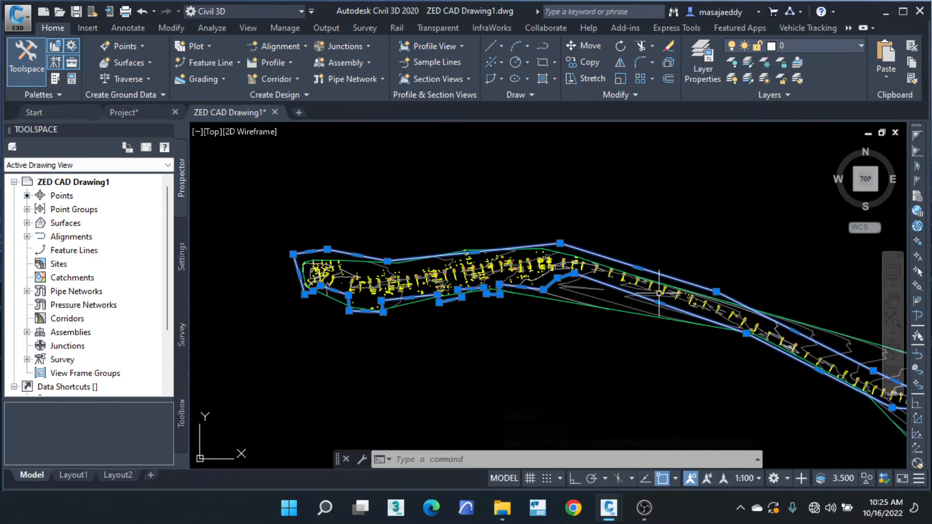
middle_click_drag(659, 287, 363, 203)
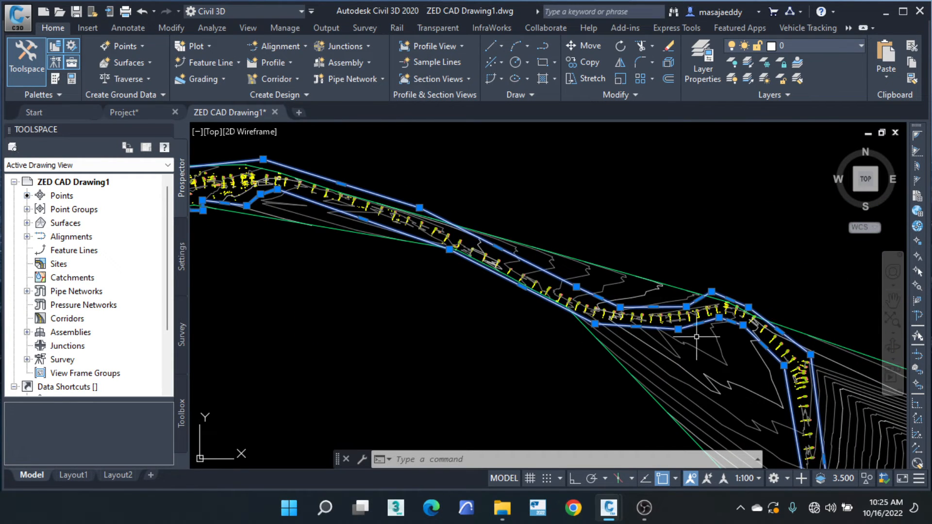
mouse_move(696, 336)
middle_mouse_down()
mouse_move(609, 310)
mouse_move(362, 310)
middle_mouse_up()
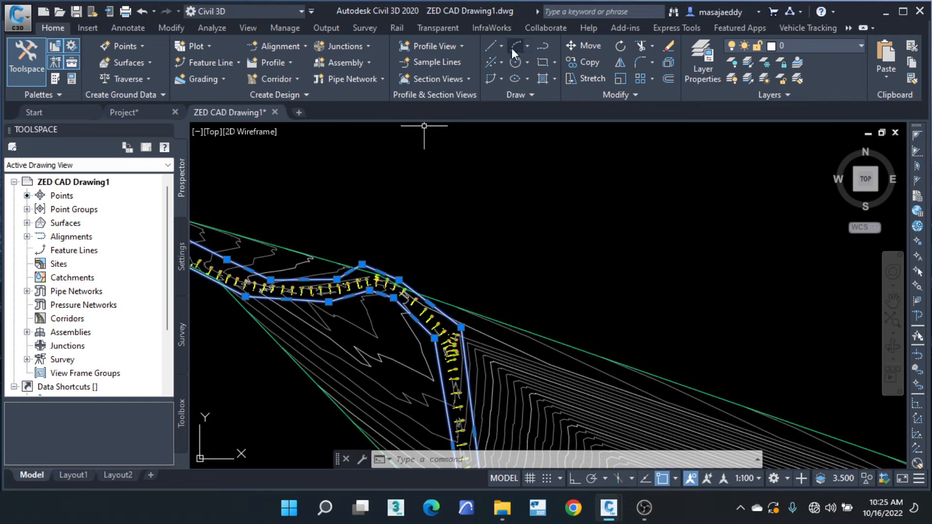
Draw a two-segment practice polyline in the empty area north of the route, zooming while the command is active.
left_click(541, 47)
left_click(474, 189)
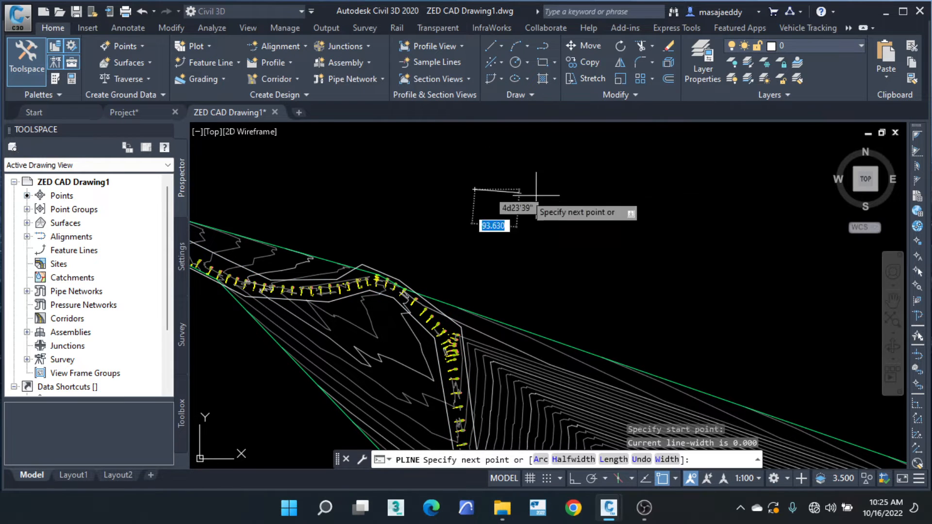
left_click(646, 215)
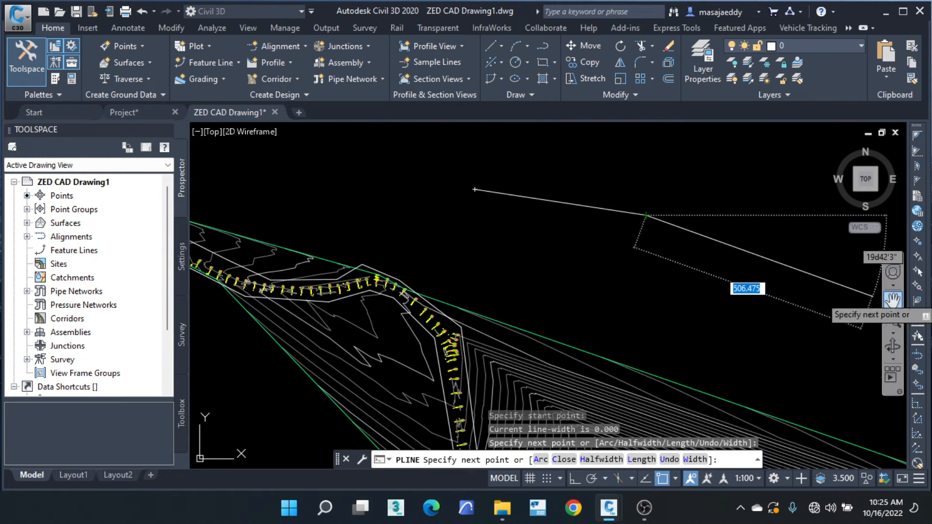
left_click(895, 332)
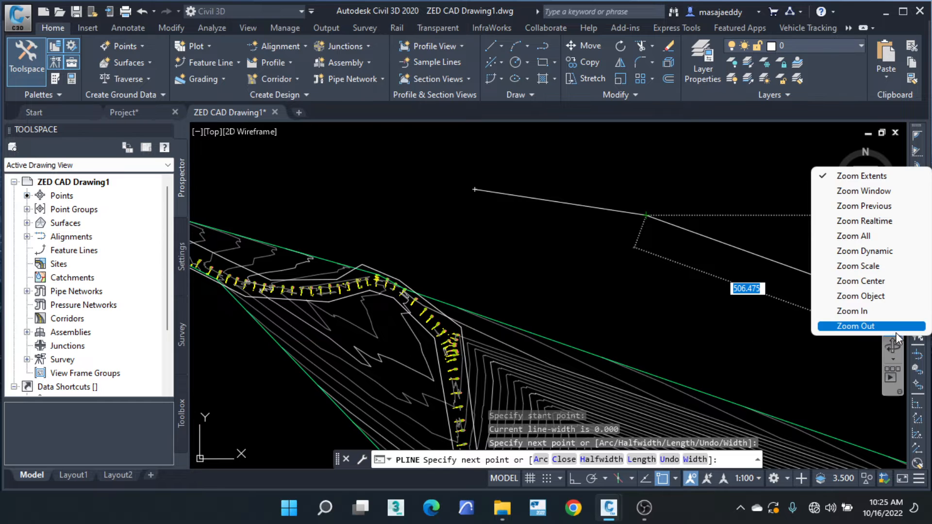
left_click(877, 311)
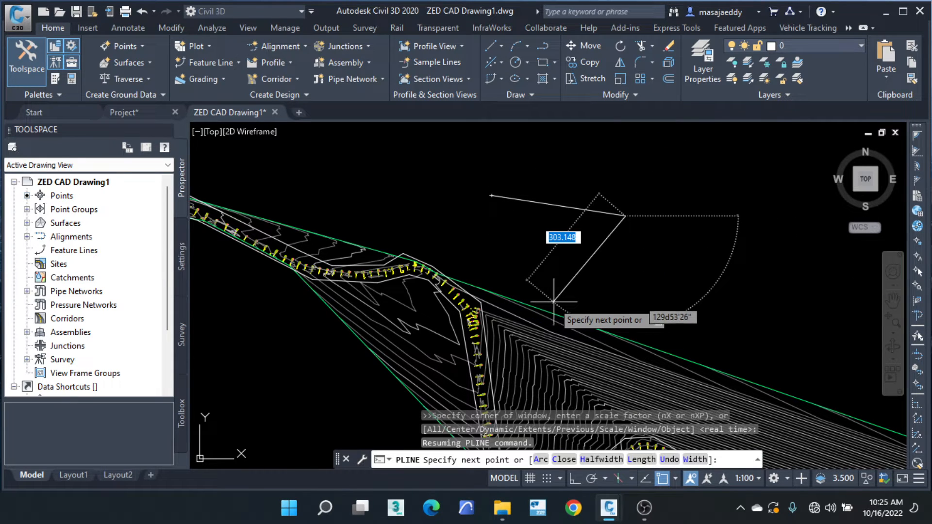
left_click(538, 250)
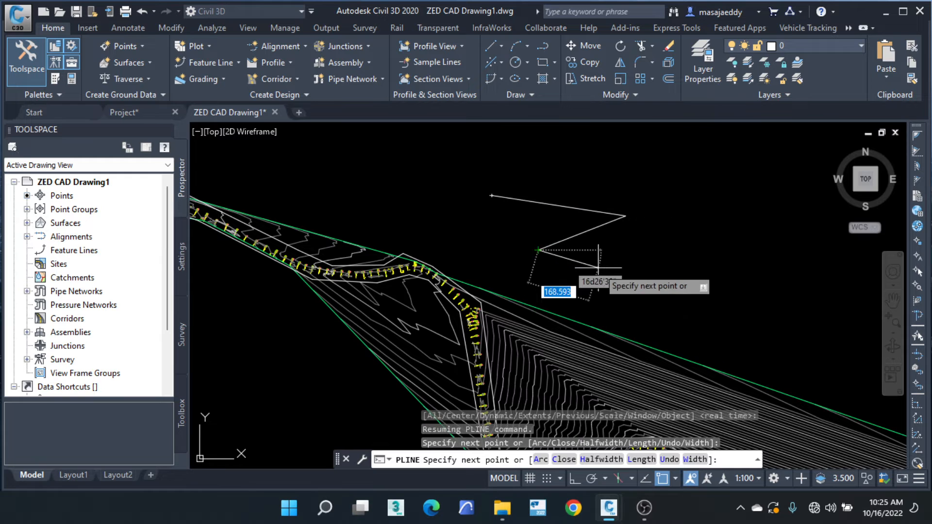
right_click(601, 267)
left_click(613, 274)
Erase the two-segment practice polyline north of the route.
left_click(633, 193)
left_click(602, 247)
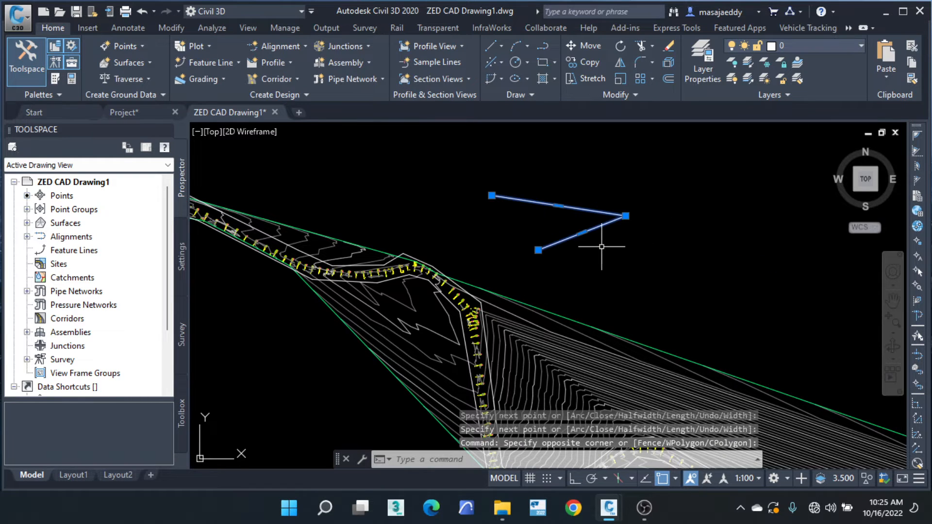
key("Delete")
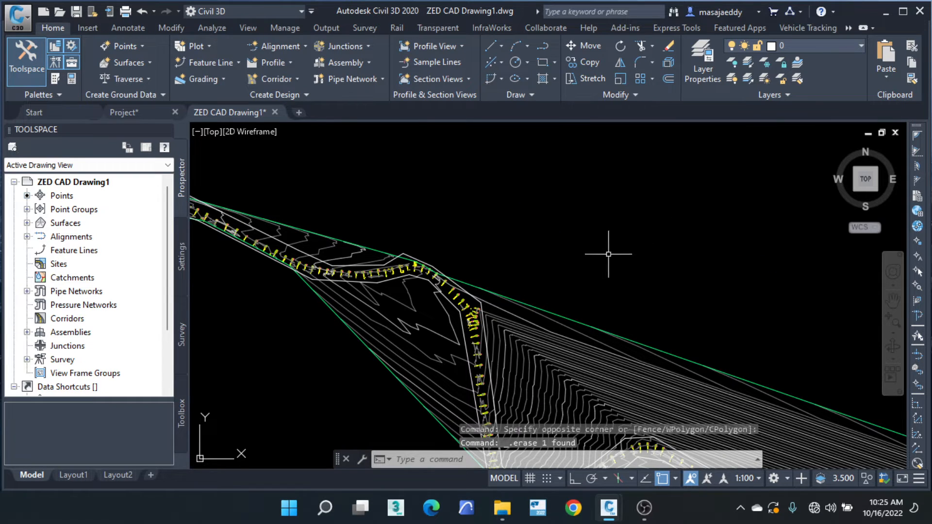
Expand the Mityana EG surface and its definition in the drawing tree down to the boundaries entry.
scroll(609, 254, "down", 5)
scroll(491, 265, "up", 2)
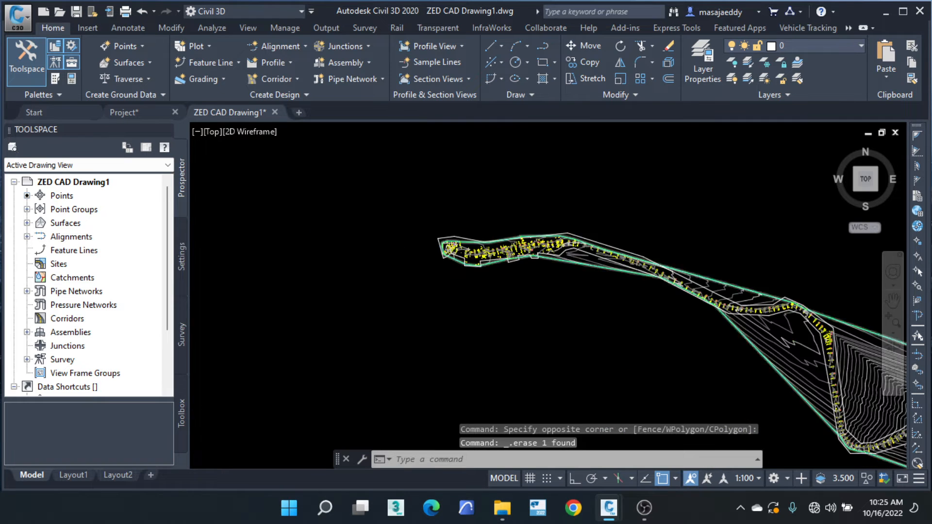
scroll(455, 239, "up", 3)
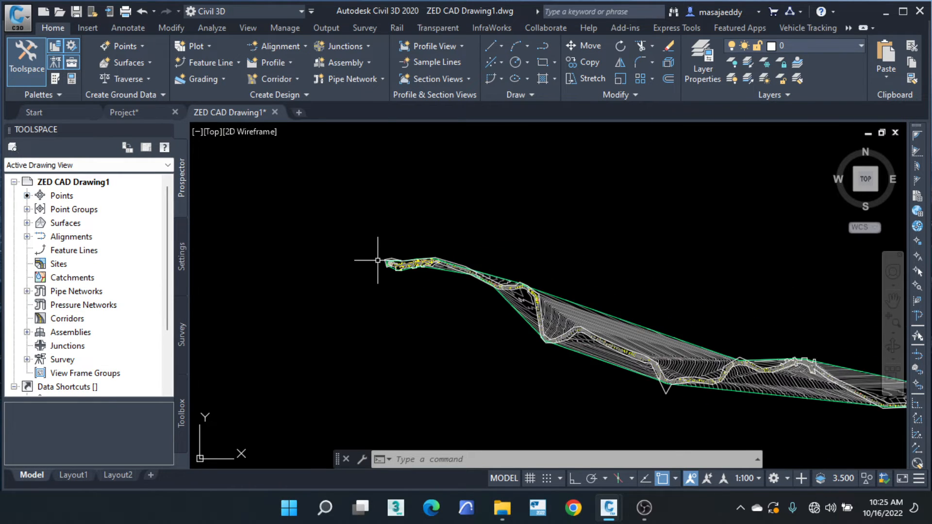
middle_click_drag(499, 312, 458, 266)
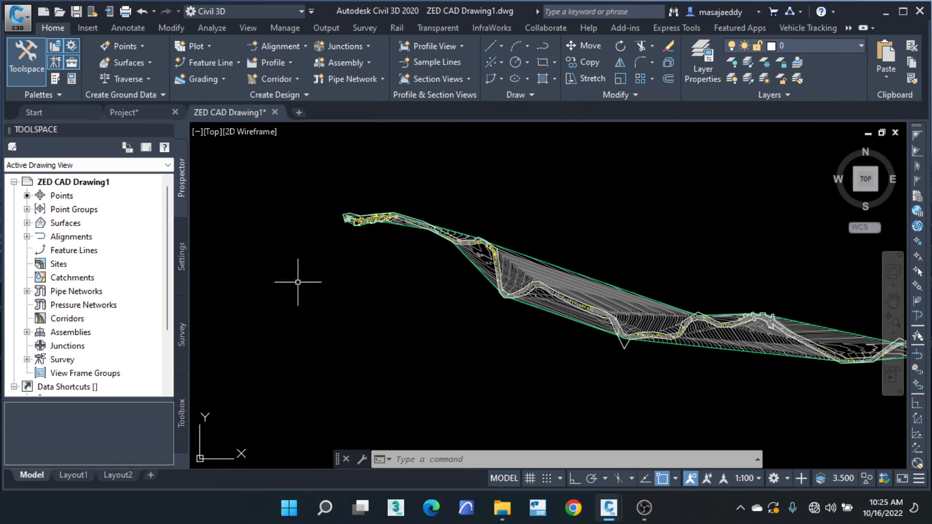
scroll(338, 225, "up", 4)
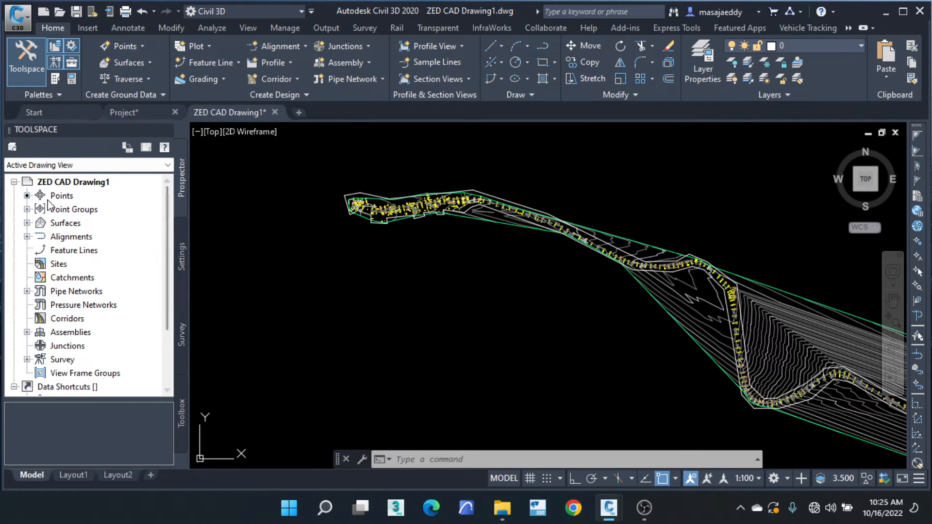
scroll(18, 214, "down", 1)
left_click(26, 182)
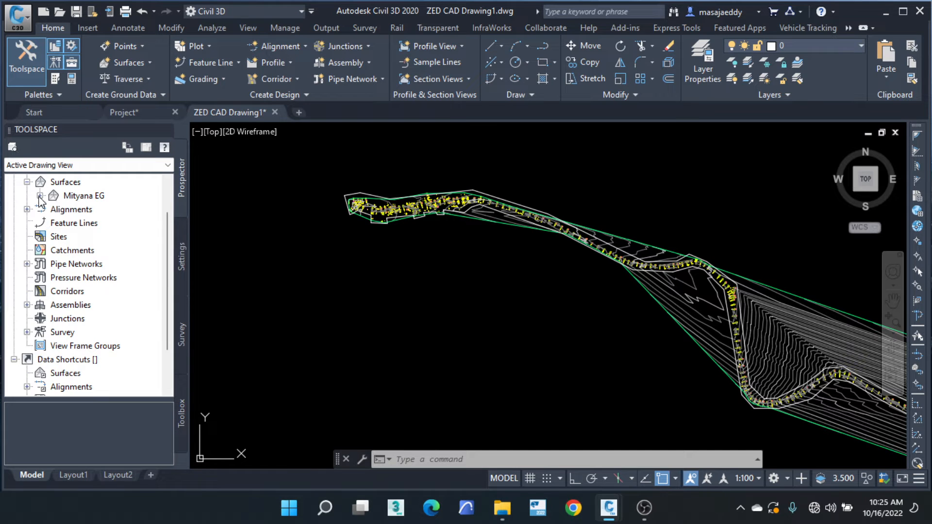
left_click(40, 196)
left_click(52, 237)
scroll(146, 237, "down", 1)
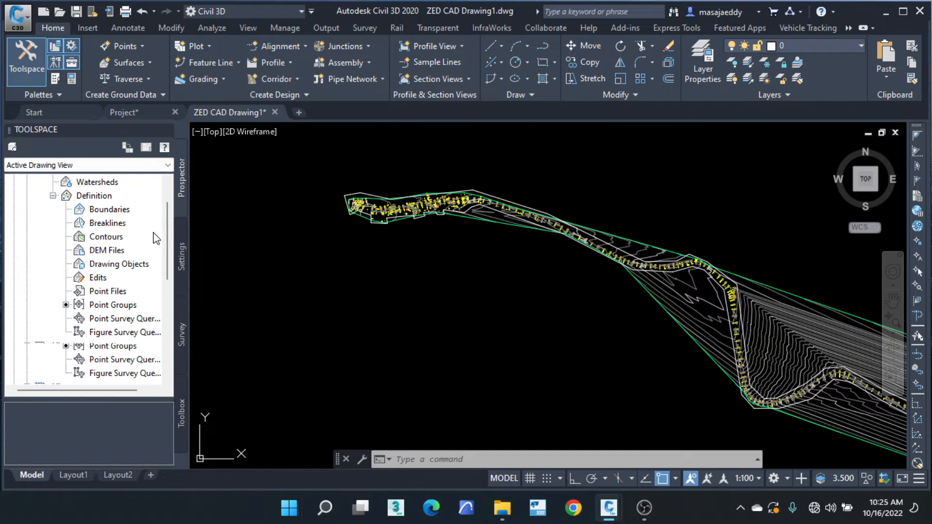
Add an outer boundary with non-destructive breakline to the Mityana EG surface, using the polyline drawn around the route.
left_click(110, 213)
right_click(111, 214)
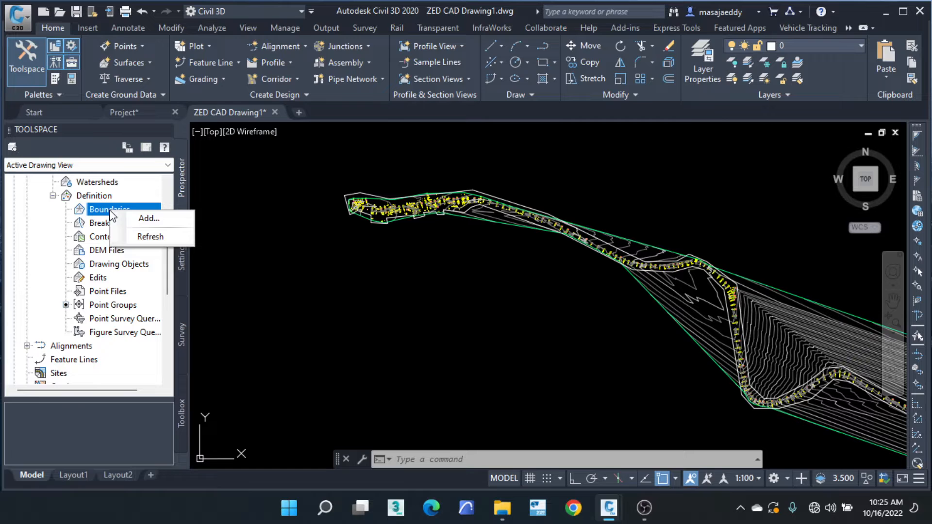
left_click(149, 220)
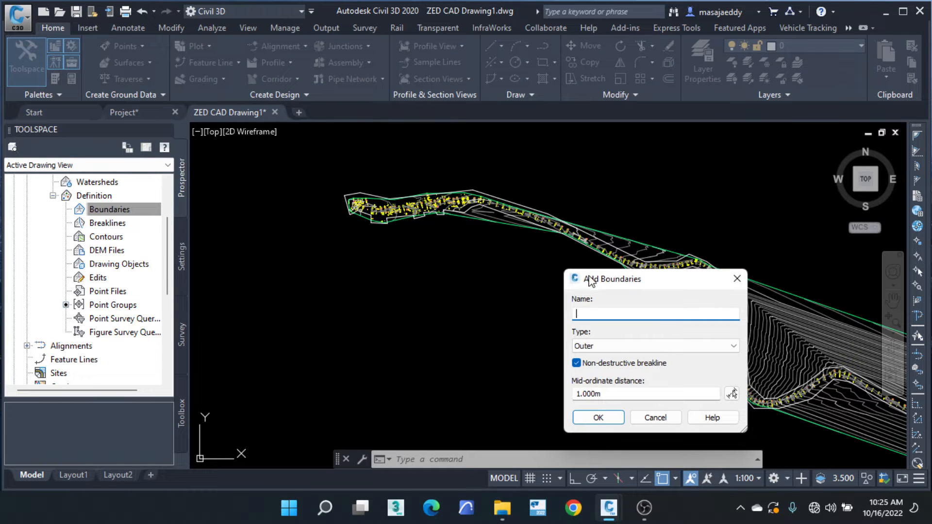
left_click_drag(590, 281, 241, 179)
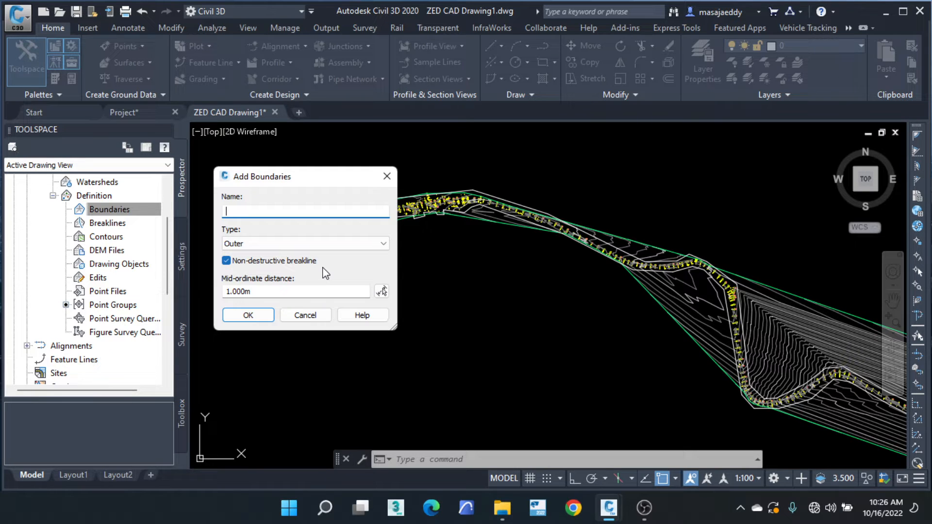
left_click(247, 316)
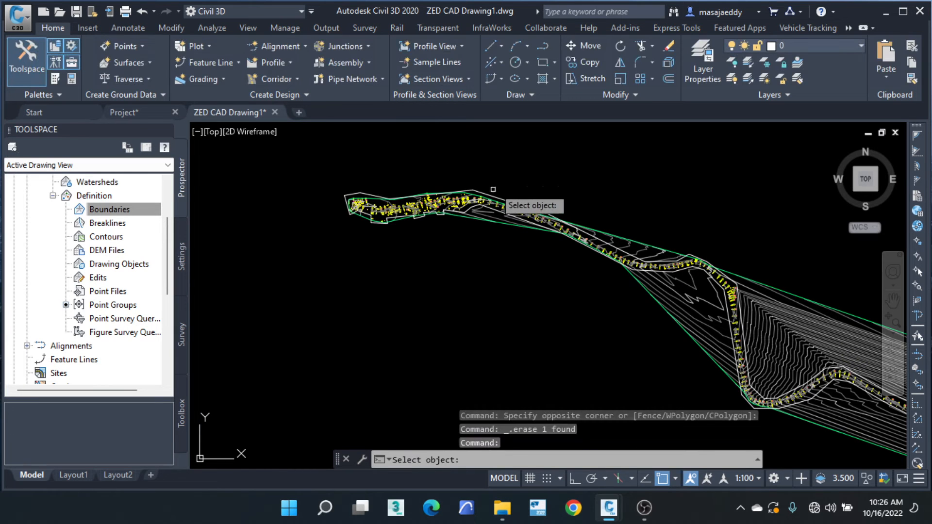
scroll(529, 200, "up", 3)
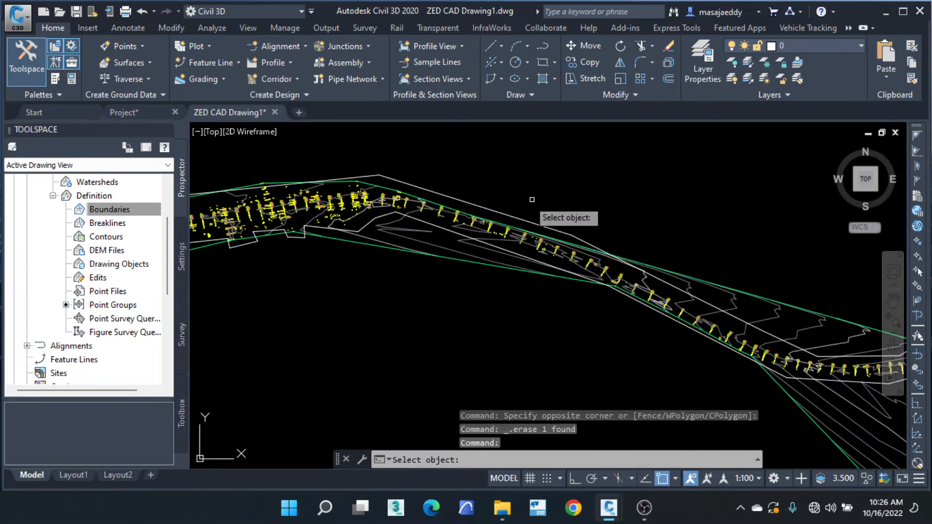
left_click(437, 194)
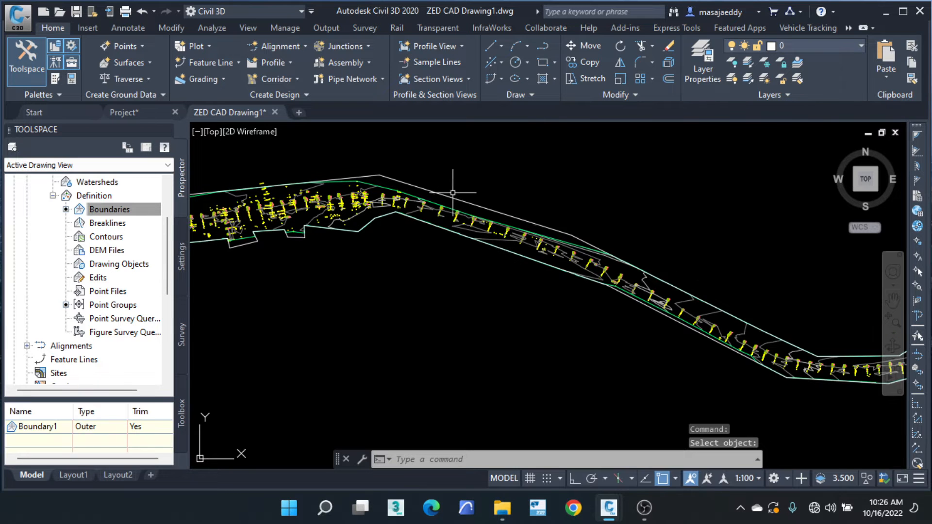
Examine the surface contours inside the new boundary eastward along the route.
scroll(369, 233, "down", 5)
mouse_move(577, 308)
middle_mouse_down()
mouse_move(538, 287)
mouse_move(510, 202)
middle_mouse_up()
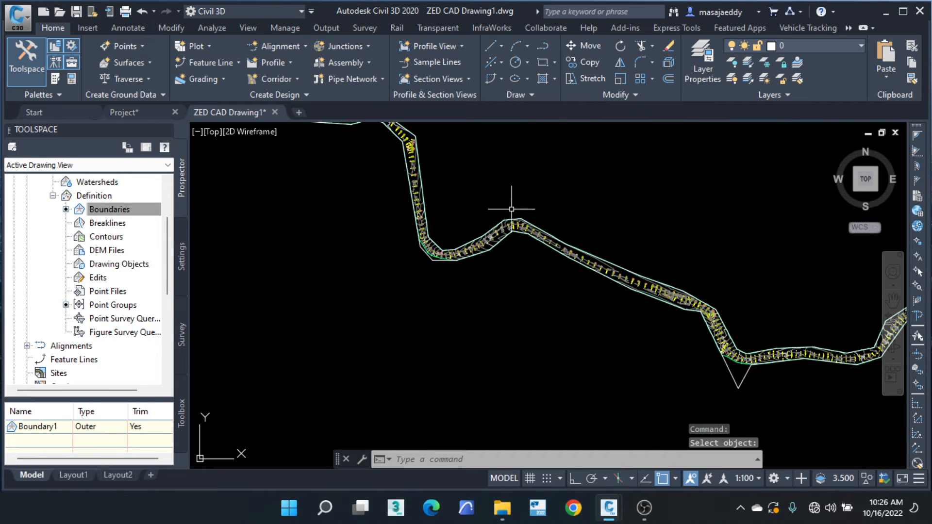
middle_click_drag(732, 323, 403, 226)
middle_click_drag(624, 240, 412, 245)
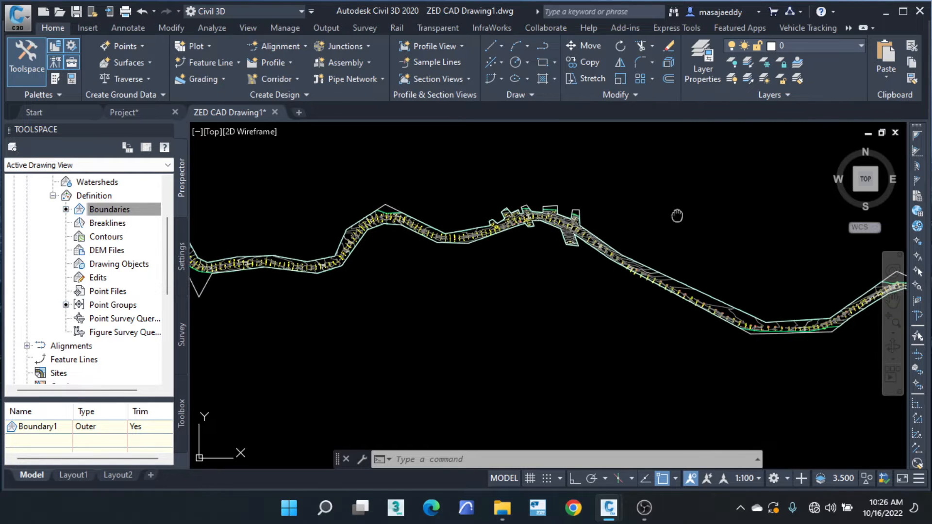
middle_click_drag(676, 214, 385, 166)
scroll(454, 288, "up", 5)
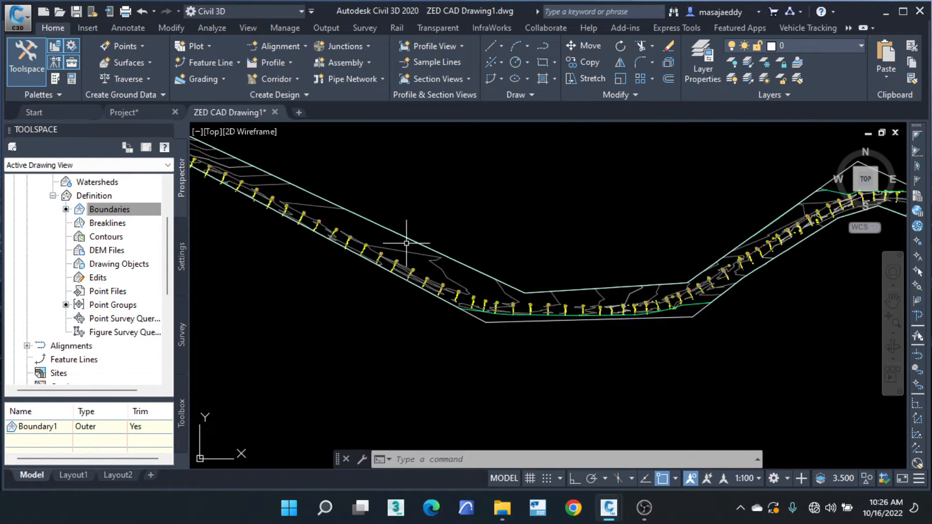
scroll(403, 257, "down", 6)
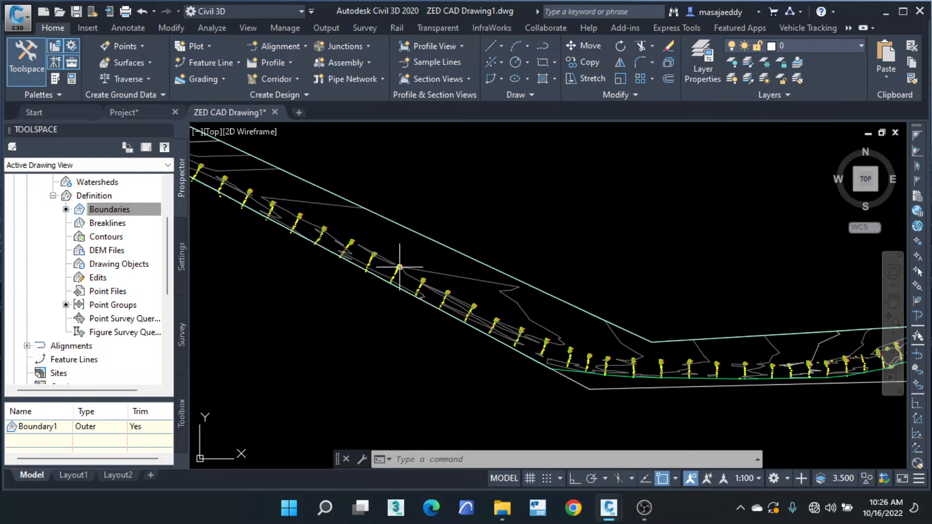
Stretch the boundary polyline's long northern segment, east of the side branches, outward to the northeast, away from the survey points.
left_click(102, 210)
scroll(102, 214, "up", 1)
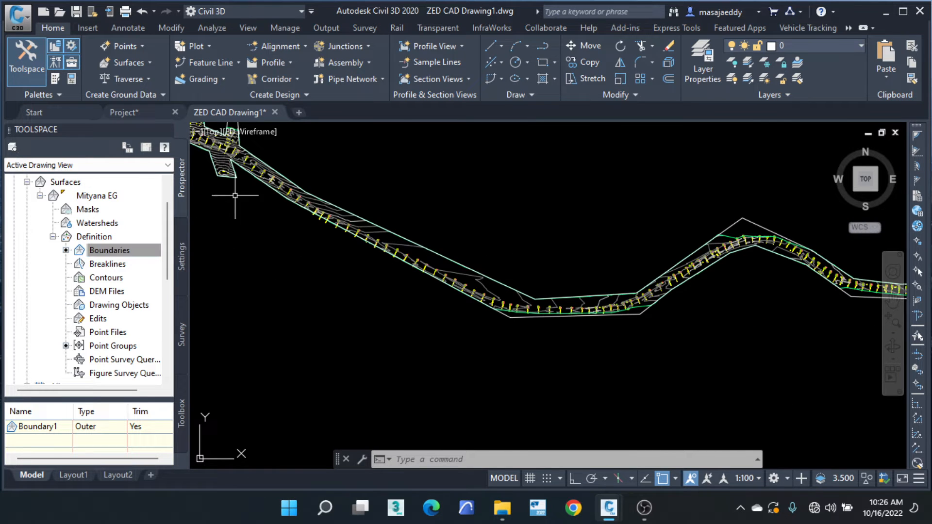
scroll(439, 250, "up", 4)
left_click(439, 250)
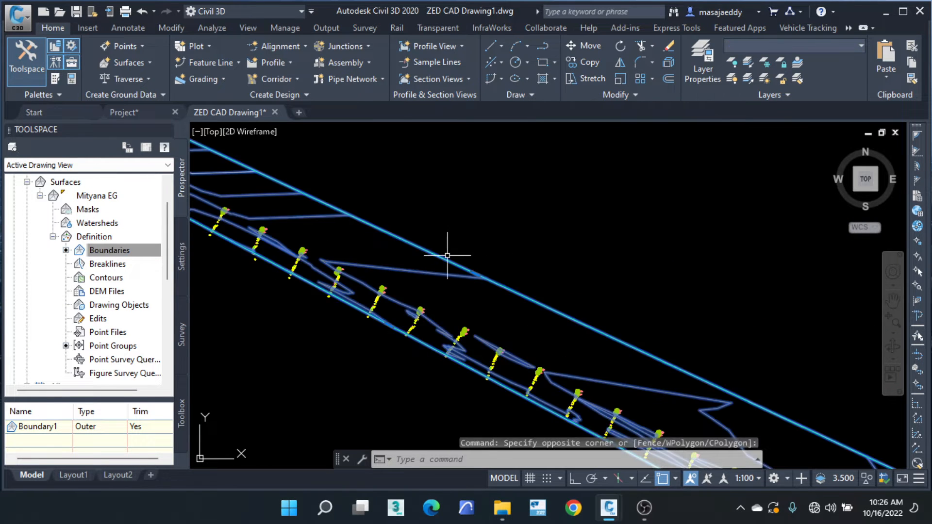
left_click(416, 252)
key("Escape")
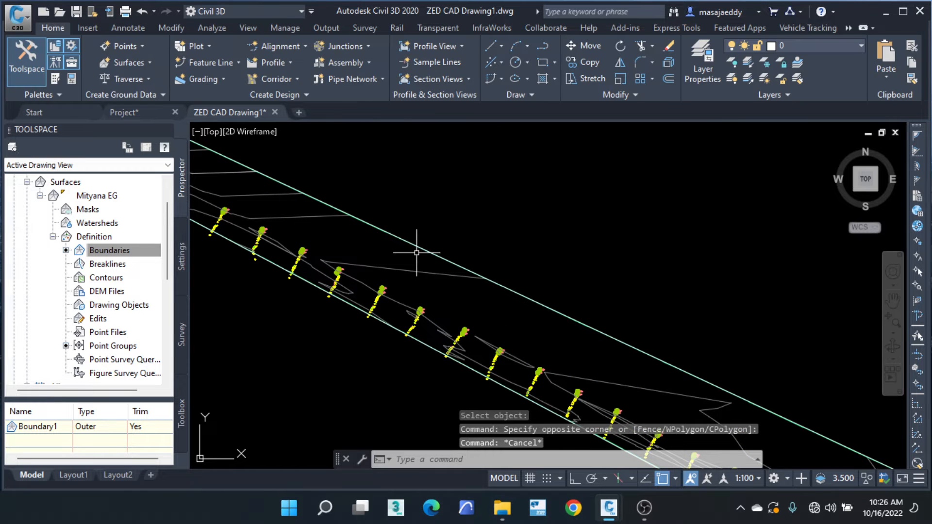
left_click(421, 252)
left_click(476, 273)
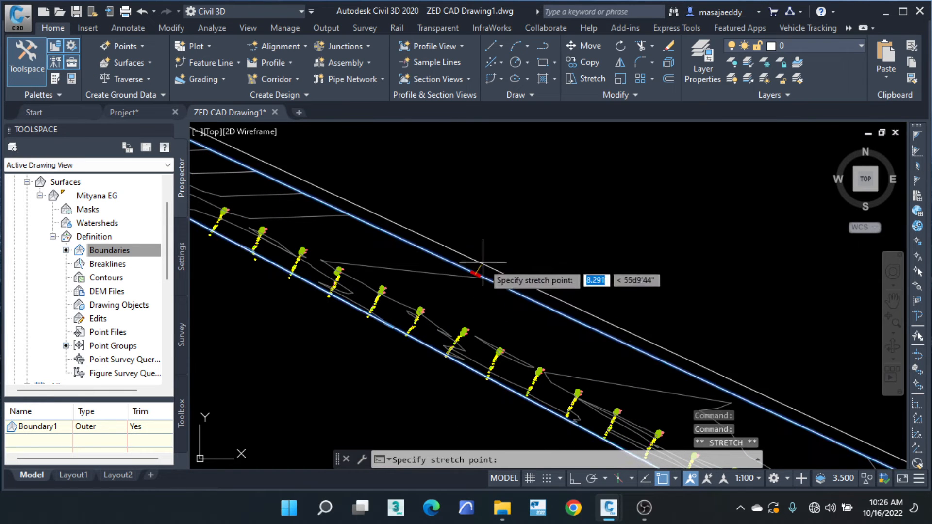
left_click(494, 242)
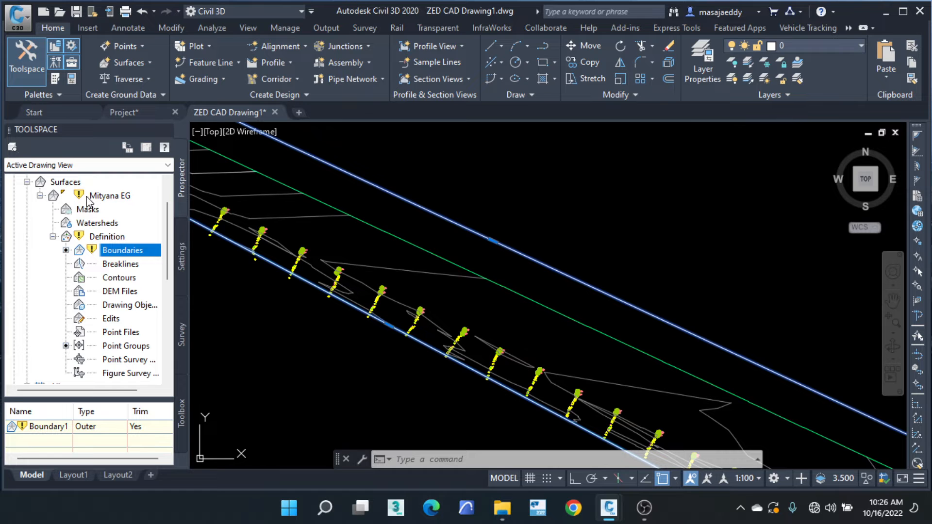
Rebuild the Mityana EG surface to match the stretched boundary.
scroll(500, 277, "down", 3)
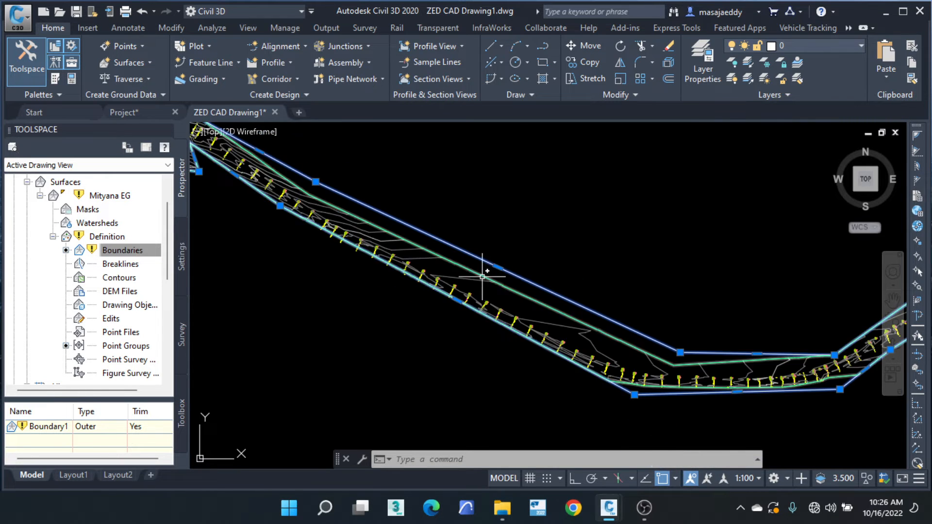
scroll(483, 266, "up", 3)
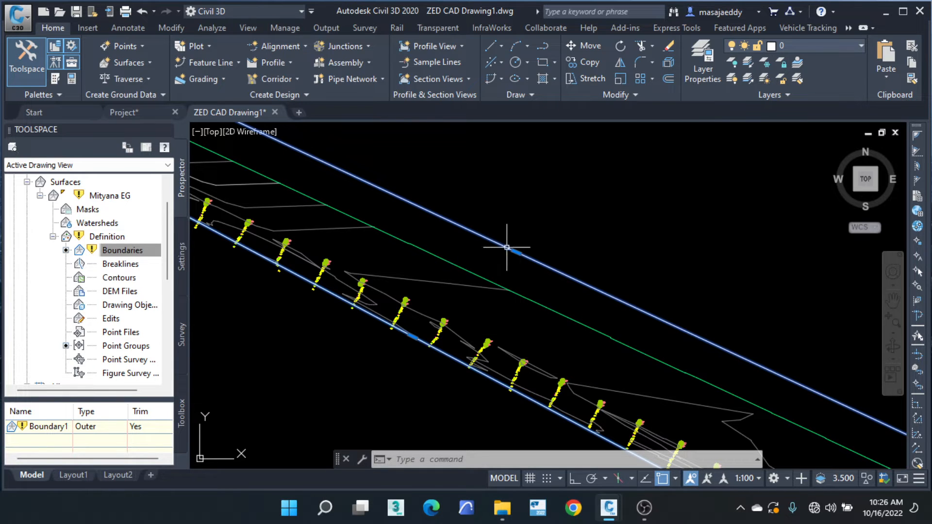
right_click(106, 196)
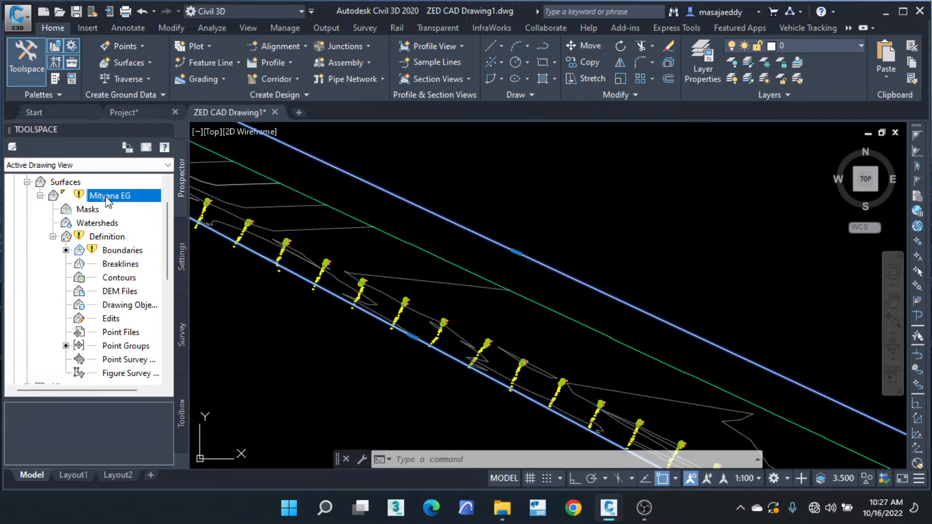
left_click(172, 238)
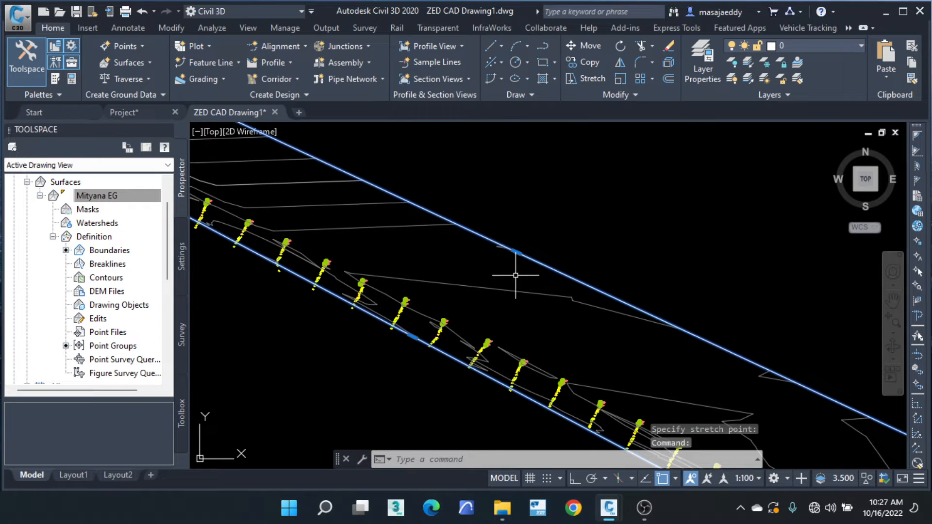
Turn on automatic rebuilding for the Mityana EG surface and clear the polyline selection.
middle_click_drag(426, 306, 499, 312)
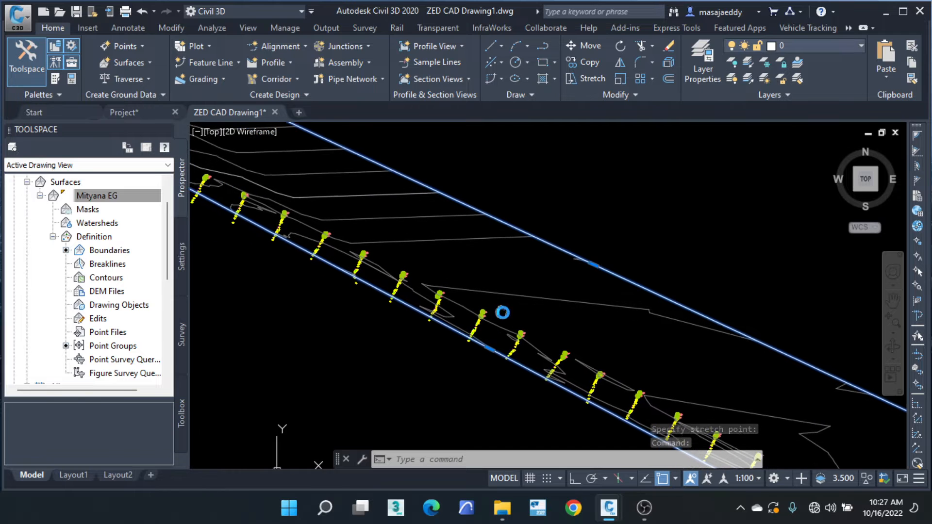
left_click(88, 197)
right_click(88, 197)
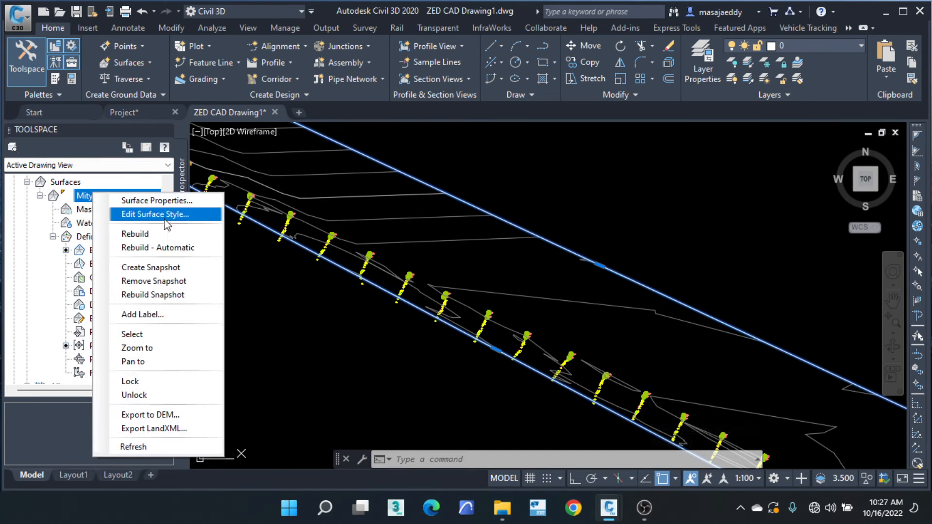
left_click(159, 248)
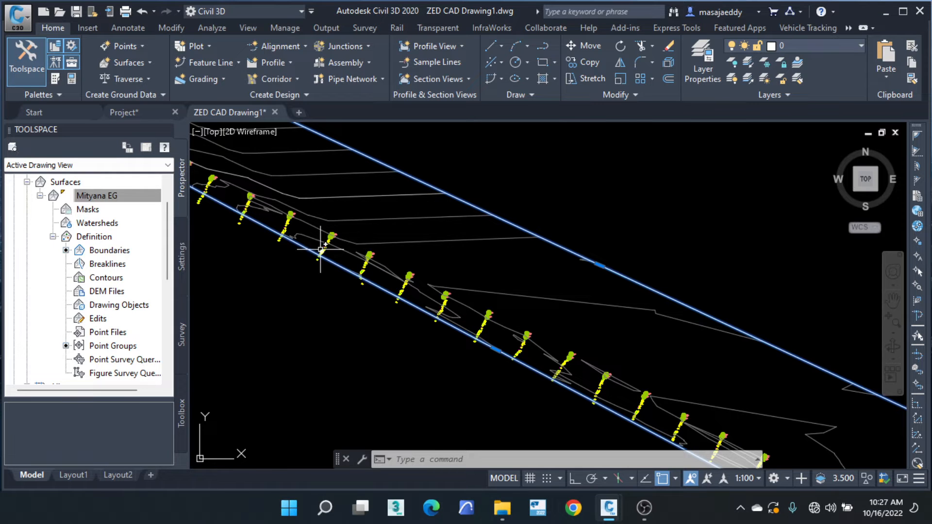
scroll(507, 248, "down", 2)
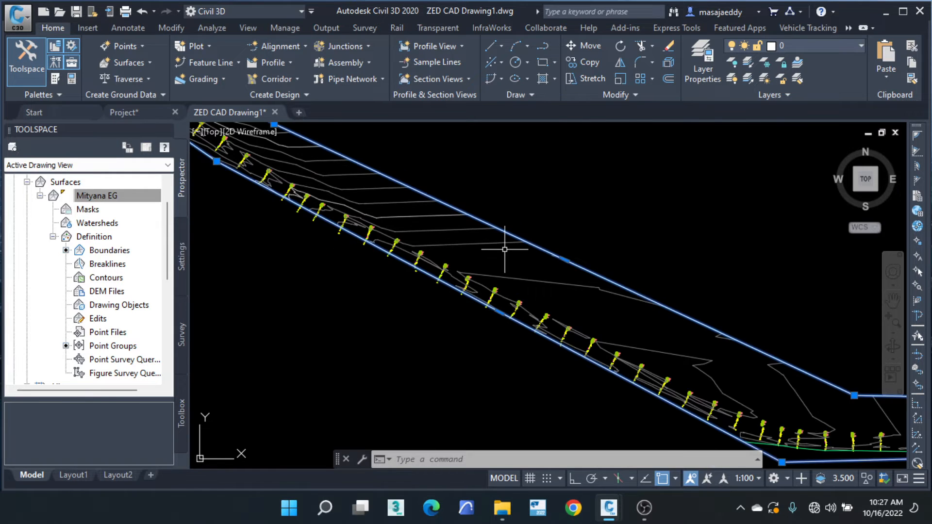
key("Escape")
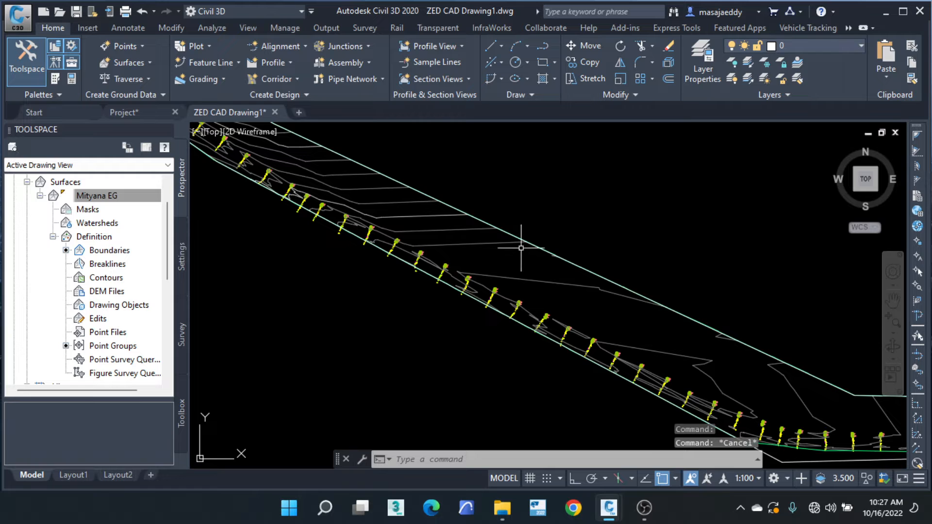
Try moving the boundary polyline's long northern segment inward onto the survey points and undo that move.
left_click(528, 247)
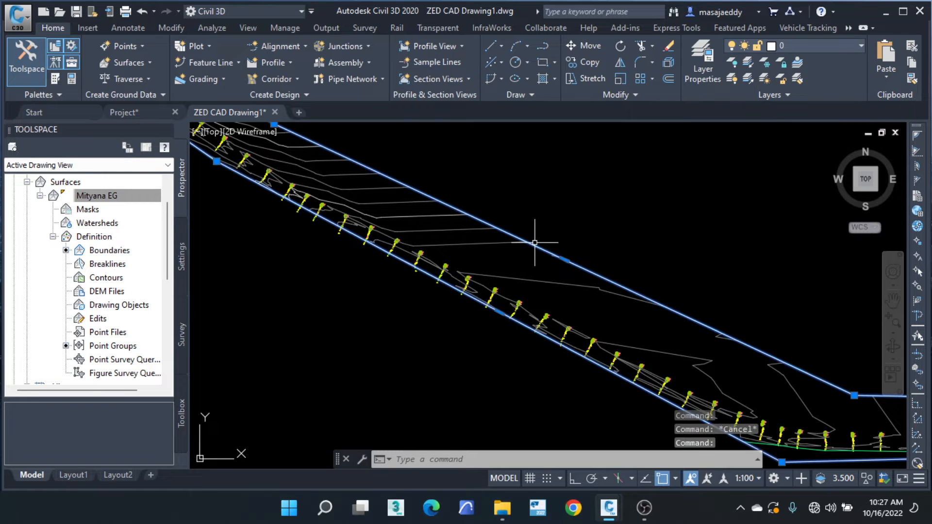
left_click(565, 260)
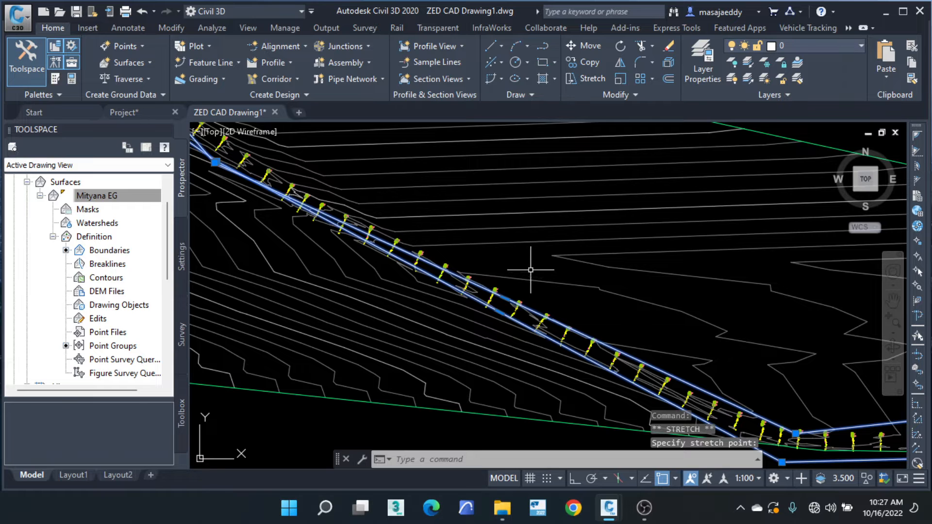
left_click(502, 254)
key("ctrl+z")
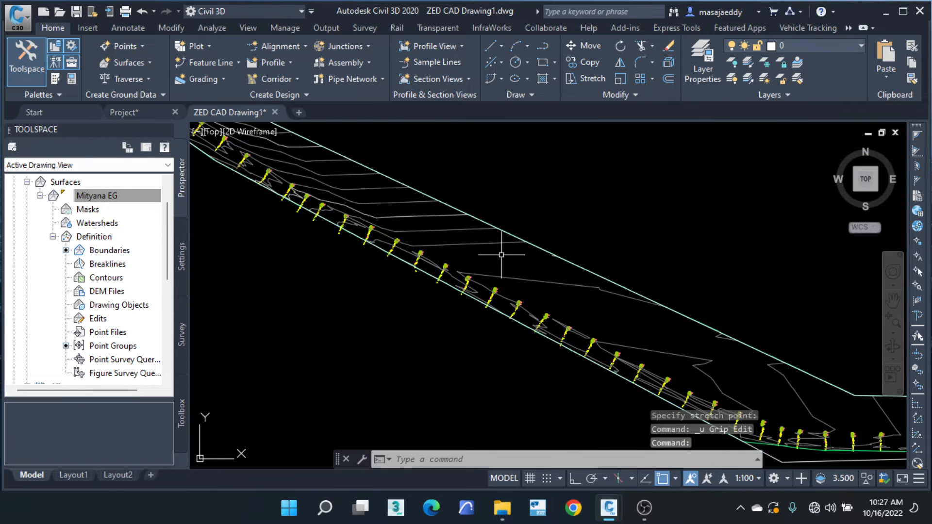
With object snap off, stretch the boundary polyline's long northern segment slightly inward toward the survey points and clear the selection.
left_click(541, 245)
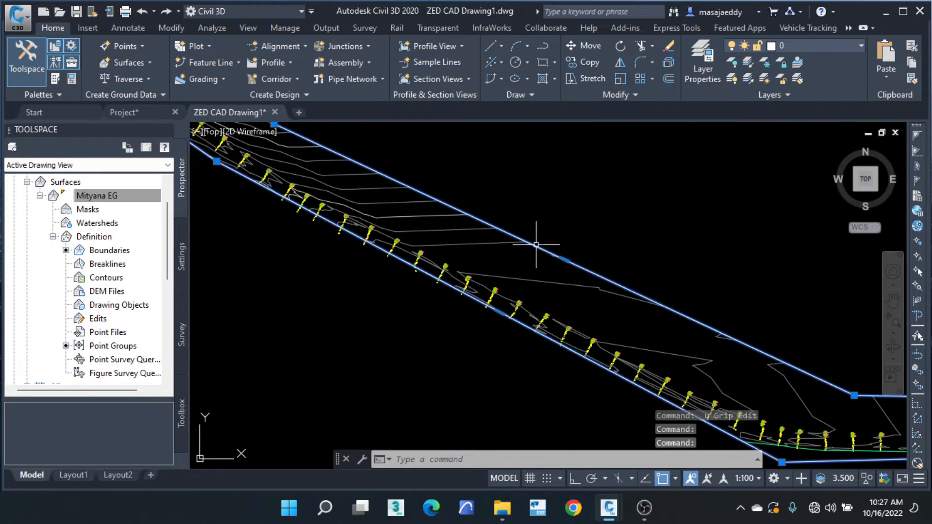
key("F3")
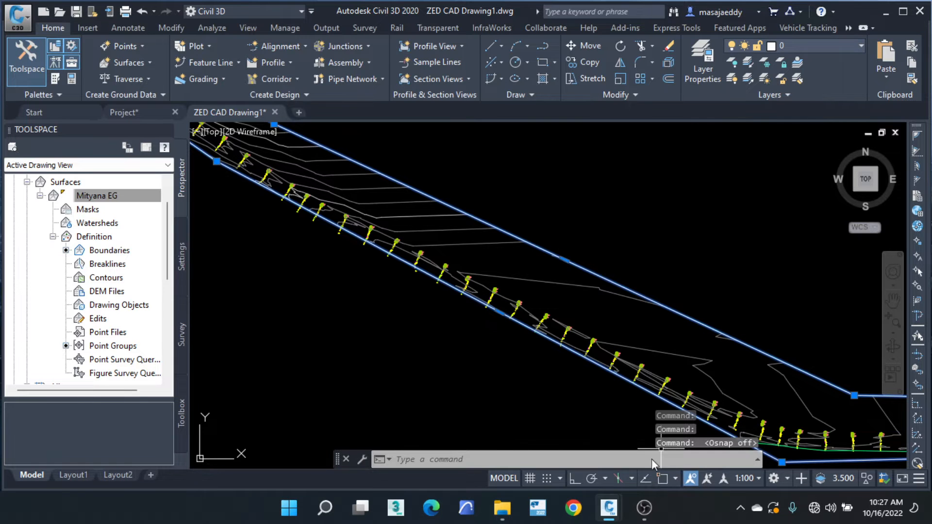
left_click(564, 261)
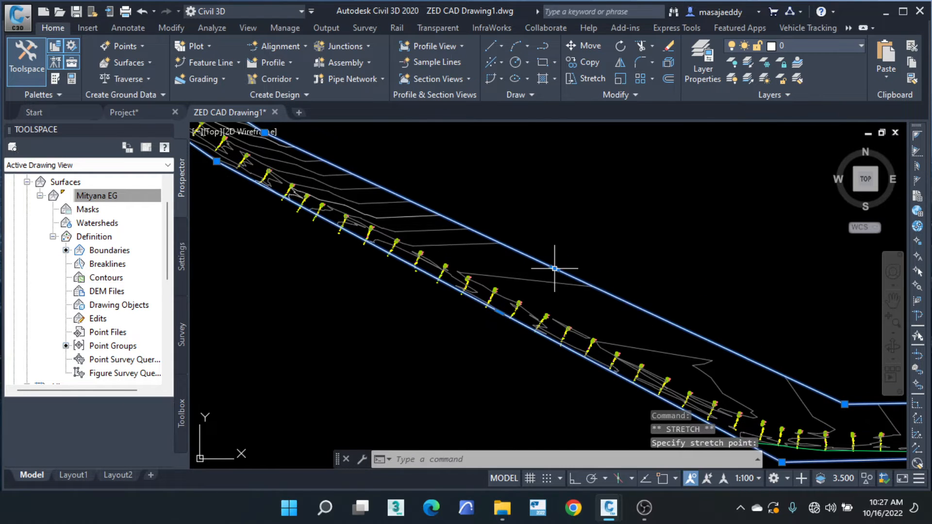
left_click(542, 273)
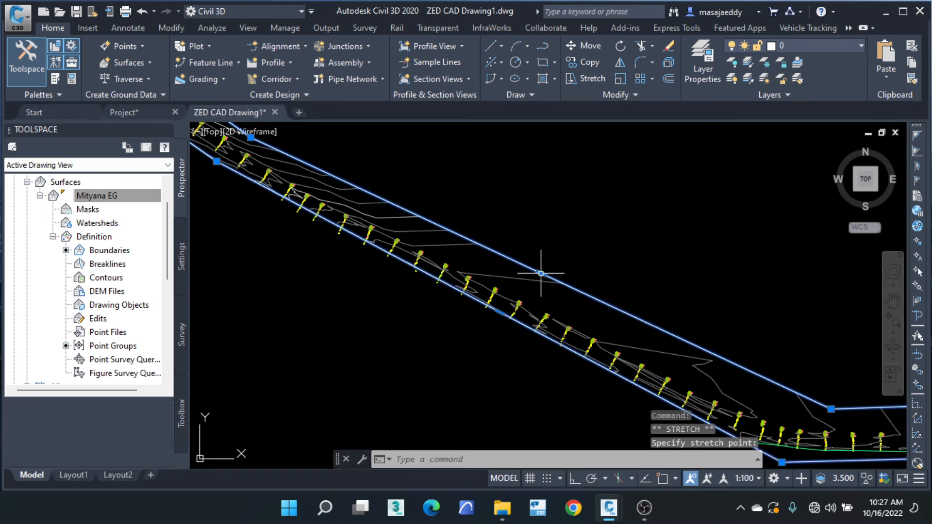
left_click(831, 410)
scroll(513, 334, "down", 4)
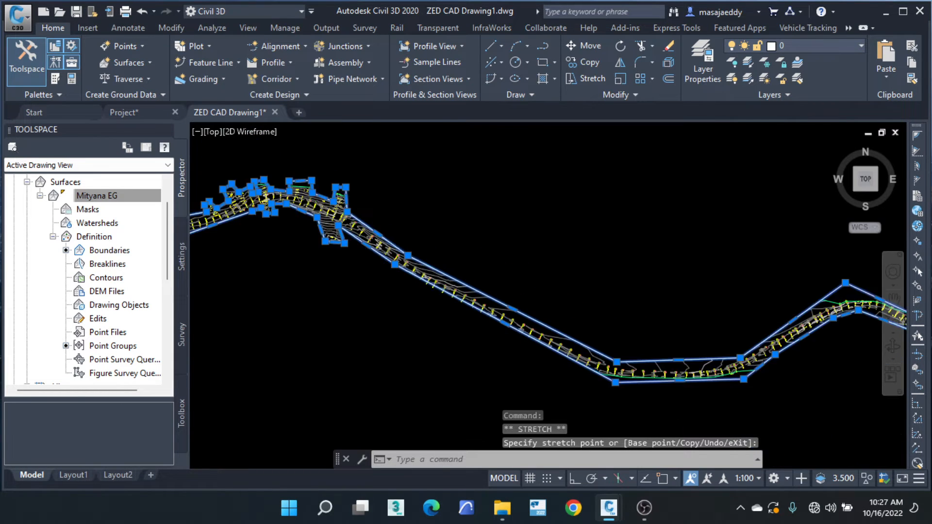
middle_click_drag(348, 264, 547, 229)
key("Escape")
key("Escape")
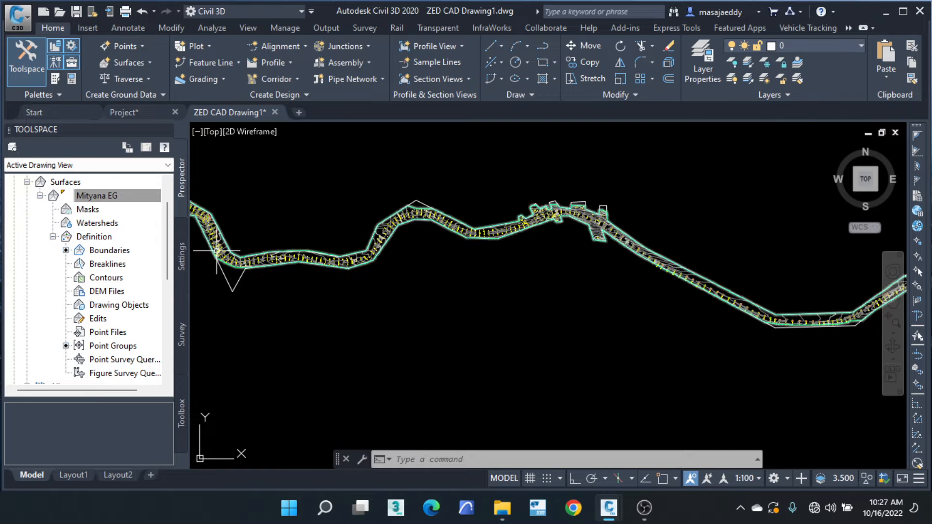
List the Mityana EG surface's boundaries and examine how the outer boundary fits around the survey points at the route's western end.
middle_click_drag(218, 250, 520, 265)
middle_click_drag(307, 229, 493, 281)
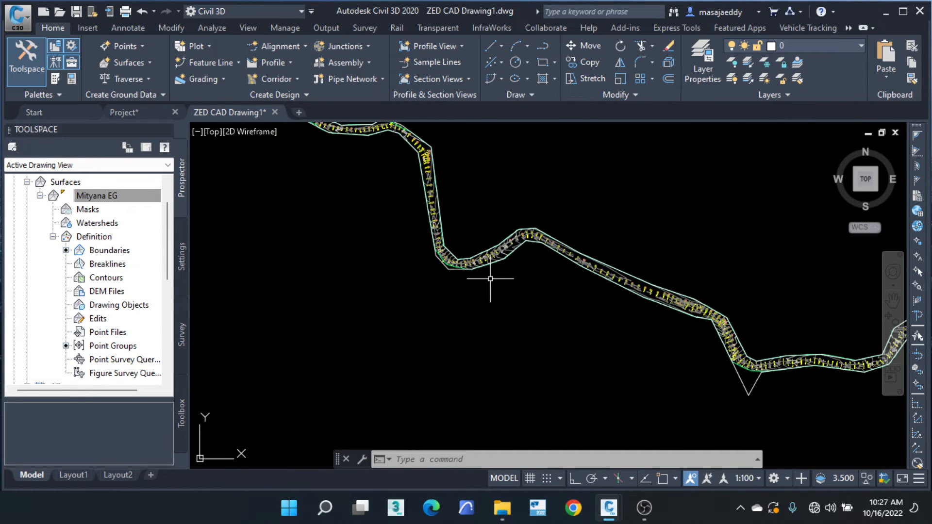
middle_click_drag(369, 250, 478, 366)
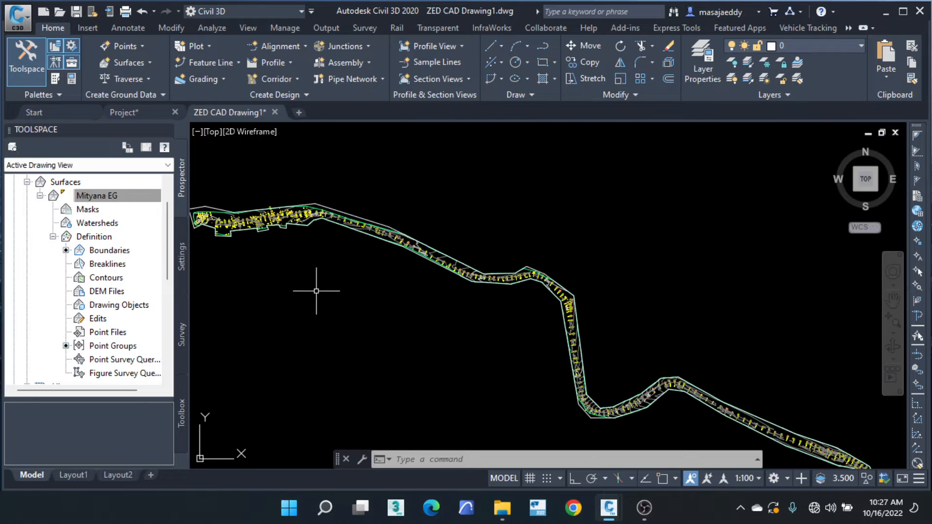
middle_click_drag(295, 269, 529, 280)
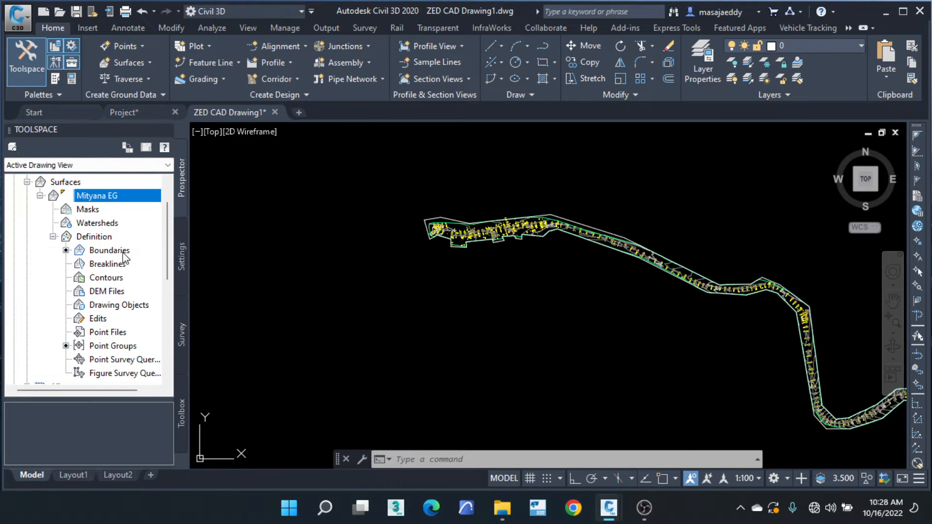
left_click(105, 251)
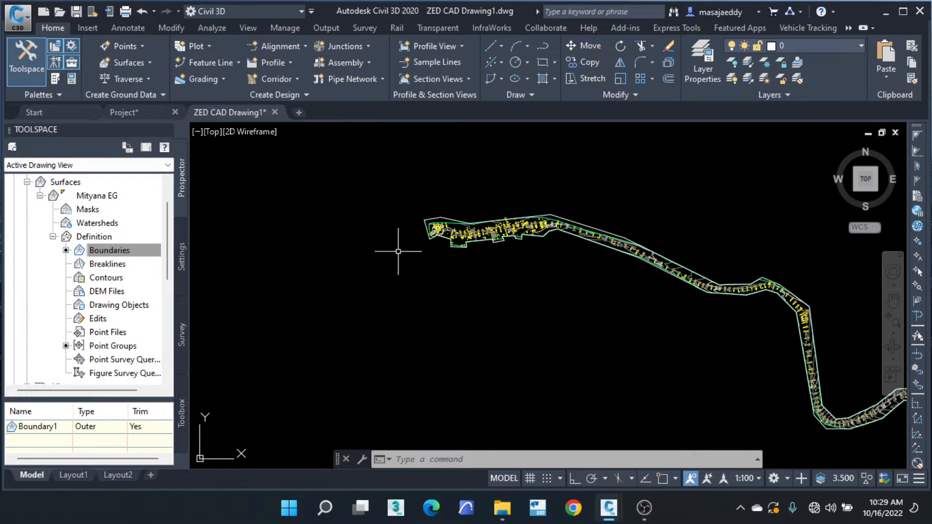
middle_click_drag(540, 218, 345, 321)
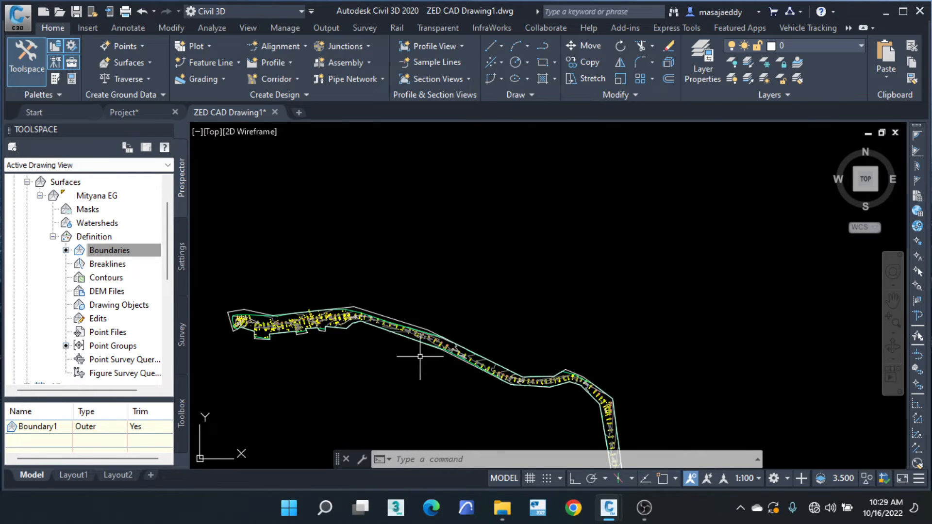
scroll(465, 389, "up", 2)
scroll(395, 298, "up", 3)
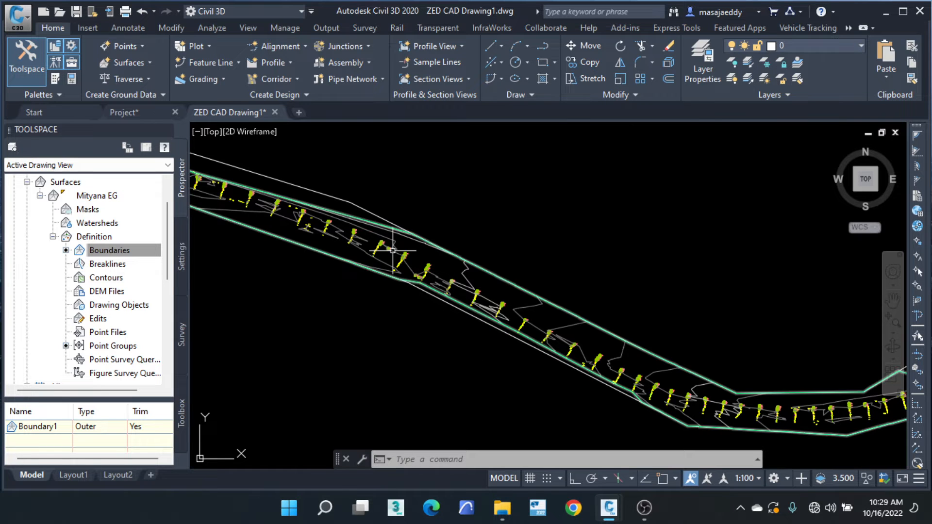
scroll(395, 253, "down", 4)
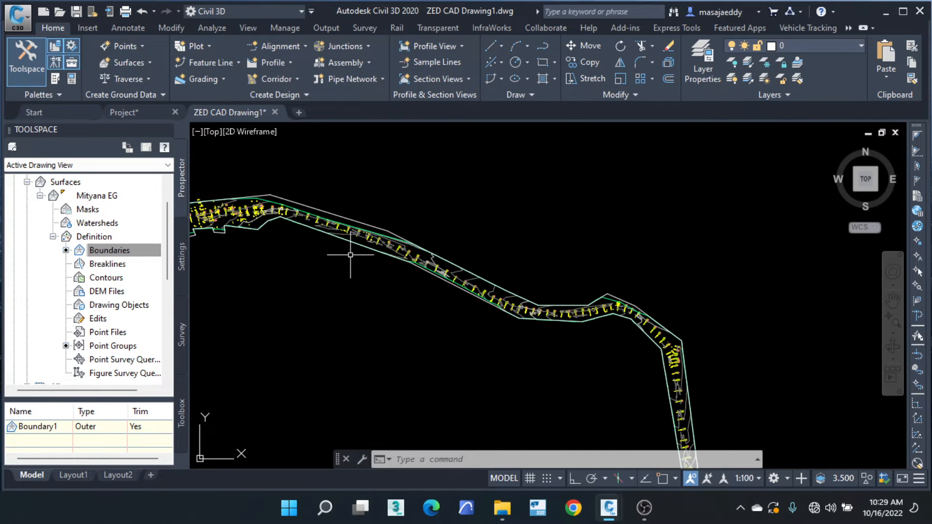
middle_click_drag(492, 259, 525, 221)
scroll(298, 184, "up", 5)
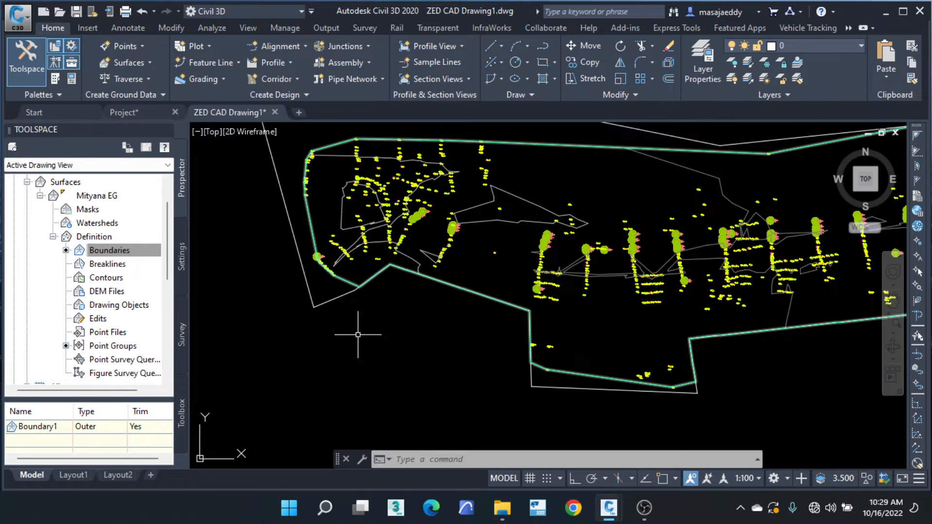
Delete the closed boundary polyline that surrounds the whole survey route.
left_click(287, 201)
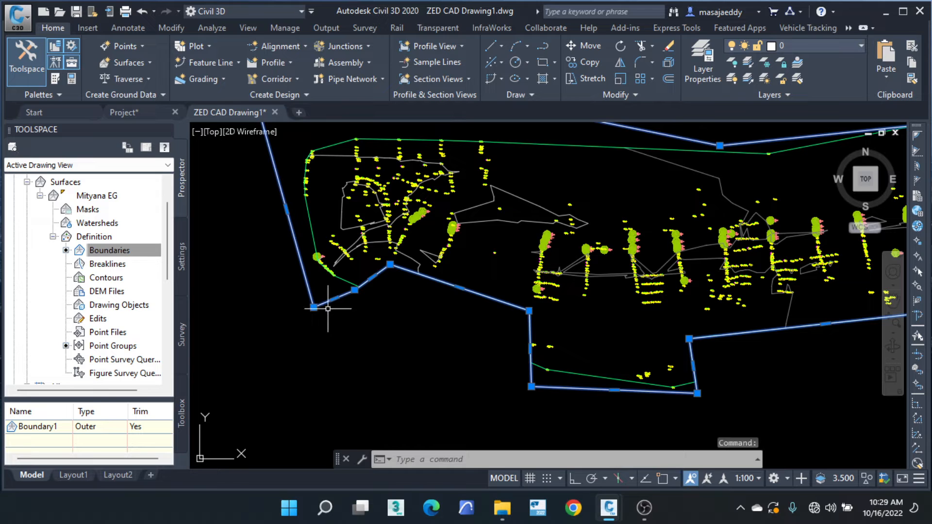
mouse_move(335, 300)
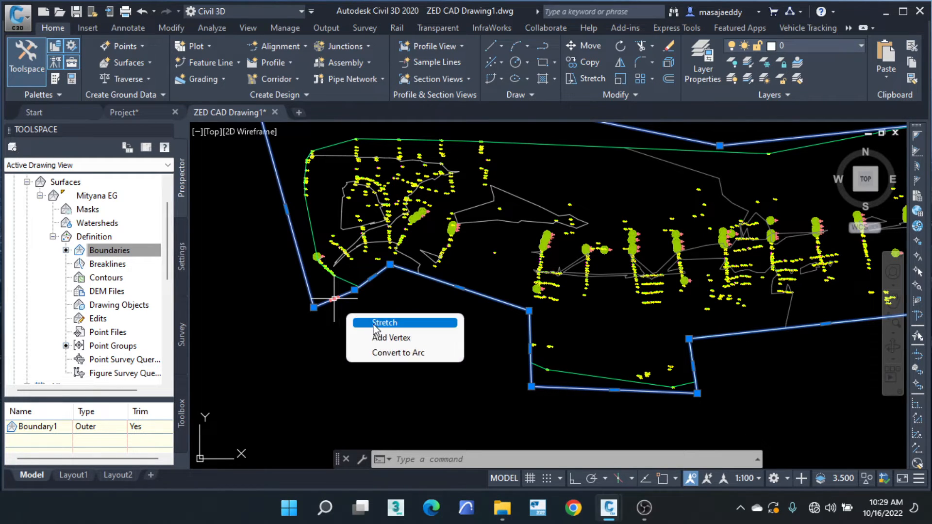
left_click(326, 386)
scroll(330, 374, "down", 3)
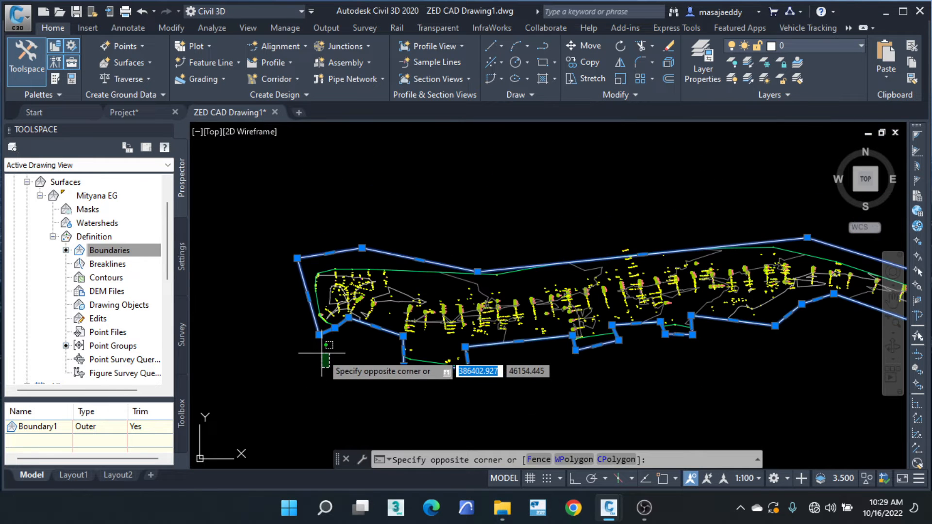
left_click(338, 363)
scroll(436, 281, "down", 5)
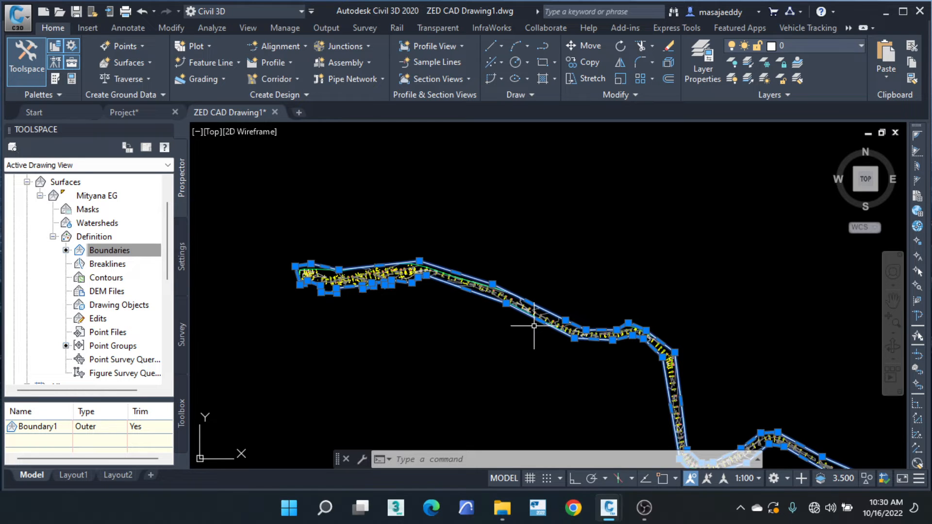
scroll(333, 277, "down", 4)
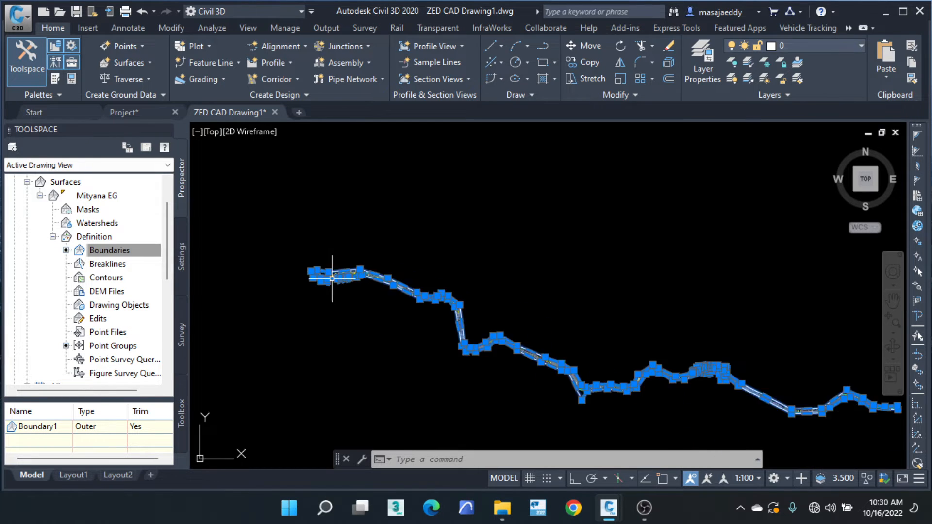
middle_click_drag(527, 350, 419, 258)
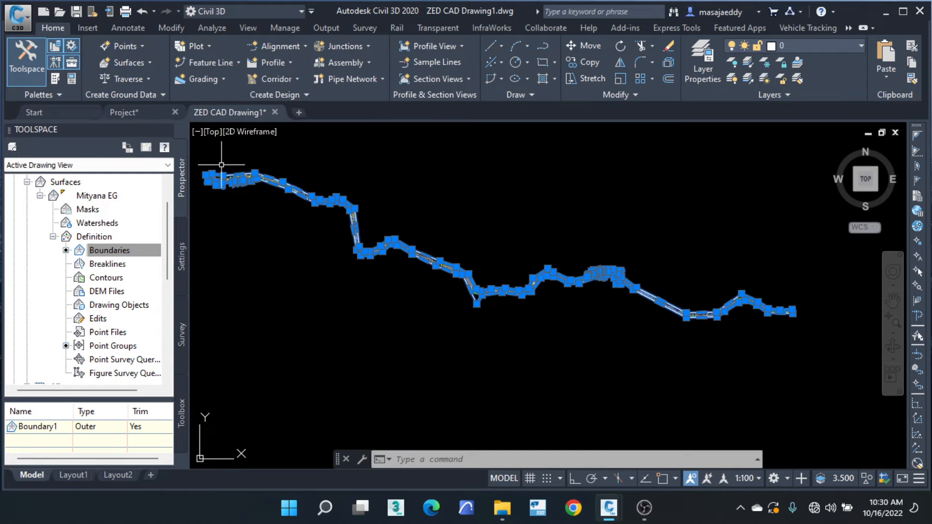
scroll(265, 194, "up", 5)
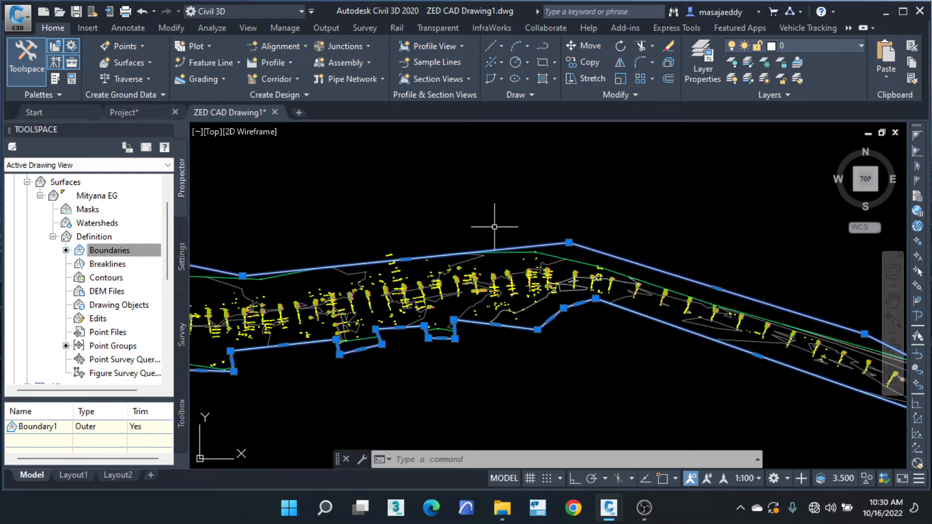
key("Delete")
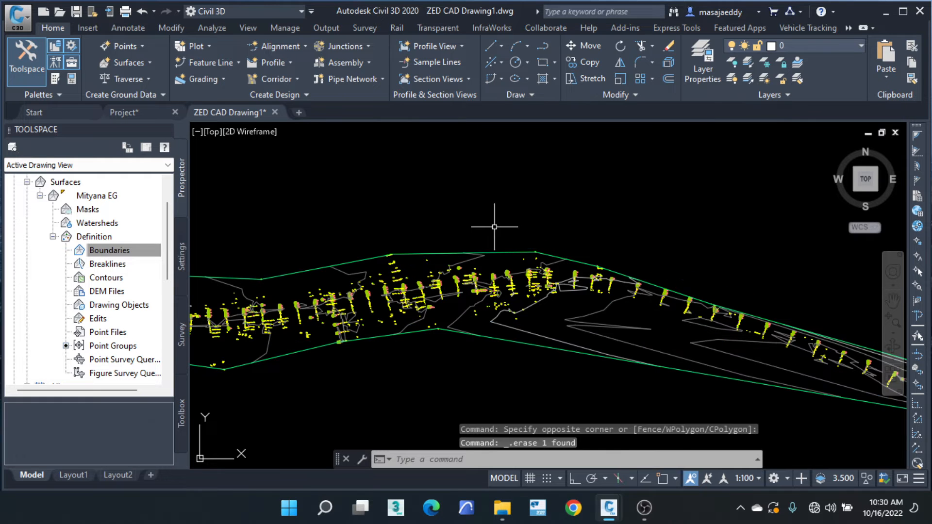
Examine how the Mityana EG surface's contours span the areas between the route's western bends without a boundary.
scroll(503, 209, "down", 3)
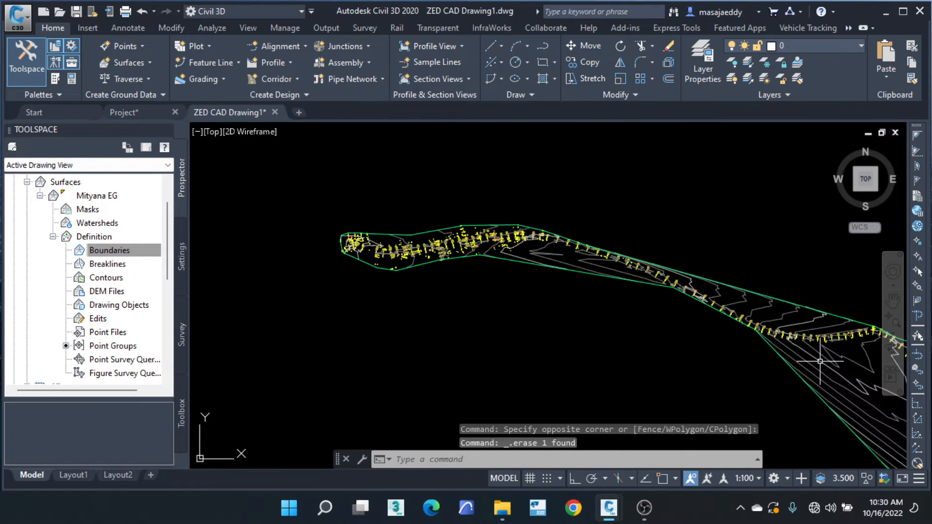
middle_click_drag(821, 361, 354, 253)
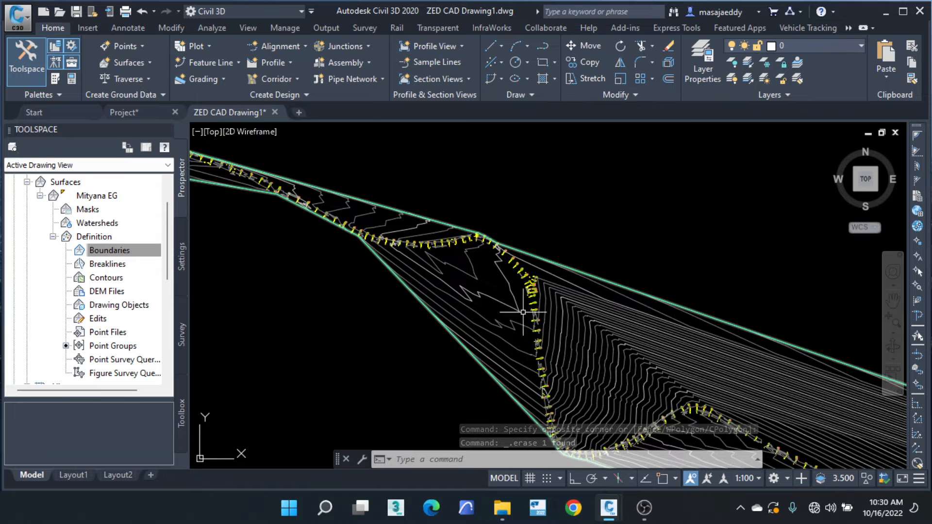
middle_click_drag(524, 312, 412, 205)
scroll(432, 324, "up", 4)
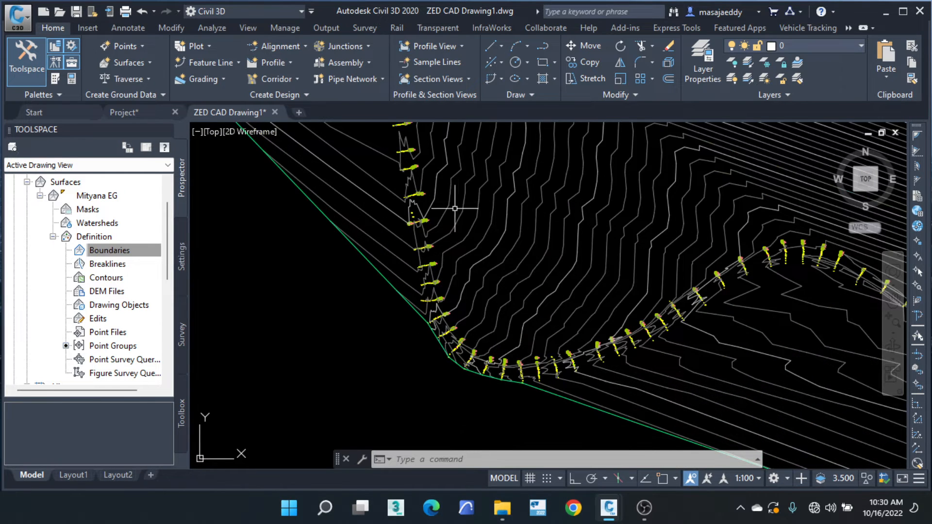
scroll(417, 245, "up", 6)
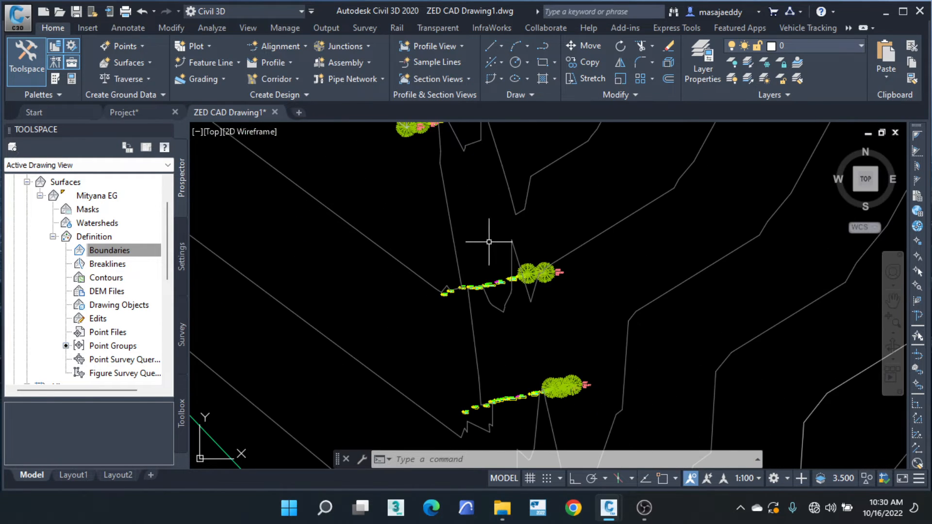
scroll(500, 272, "down", 5)
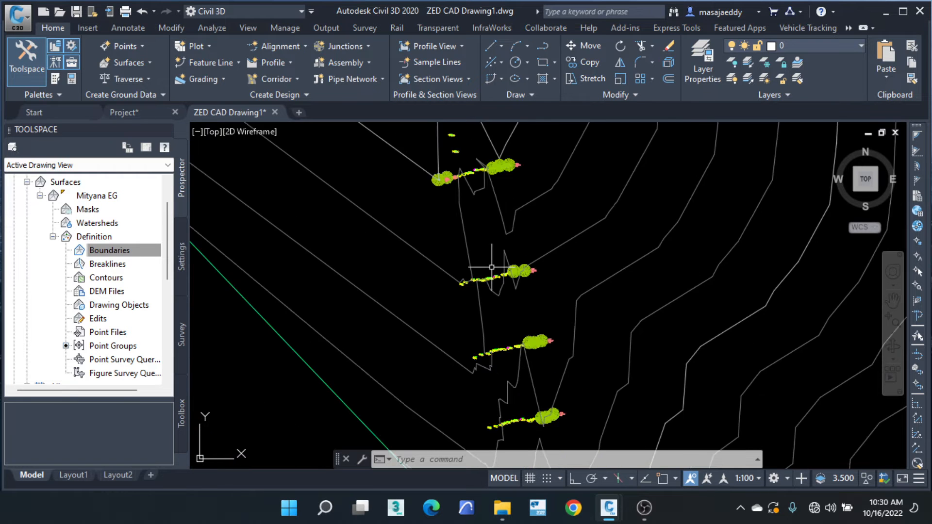
scroll(534, 219, "down", 4)
scroll(516, 202, "up", 4)
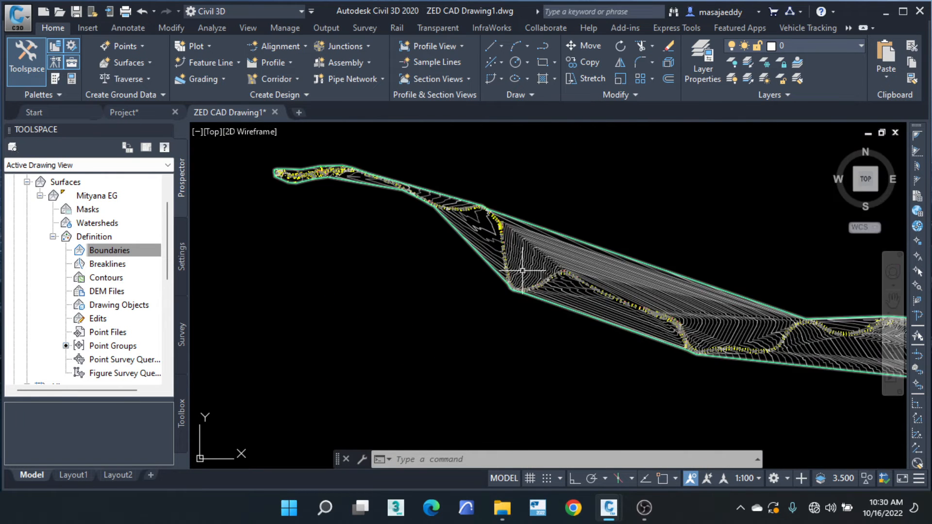
scroll(508, 247, "up", 2)
scroll(508, 247, "down", 4)
scroll(583, 218, "up", 4)
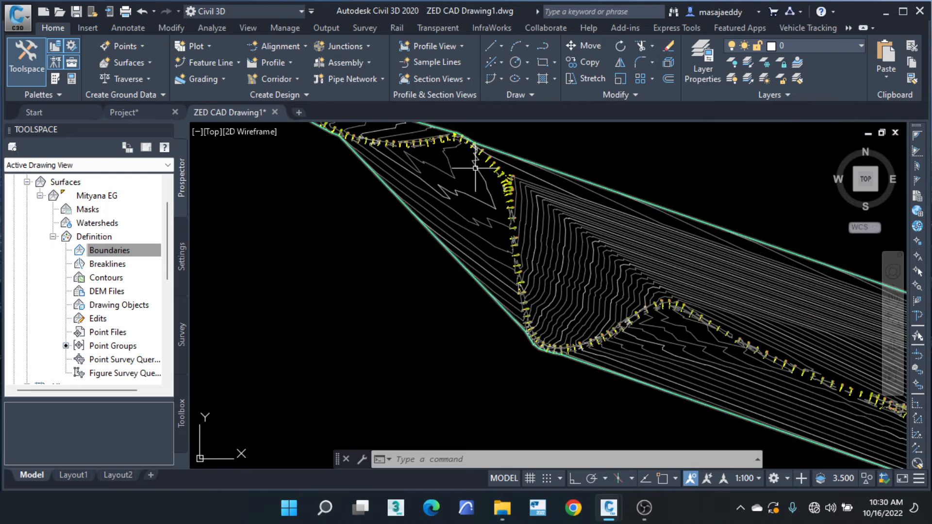
middle_click_drag(527, 202, 408, 185)
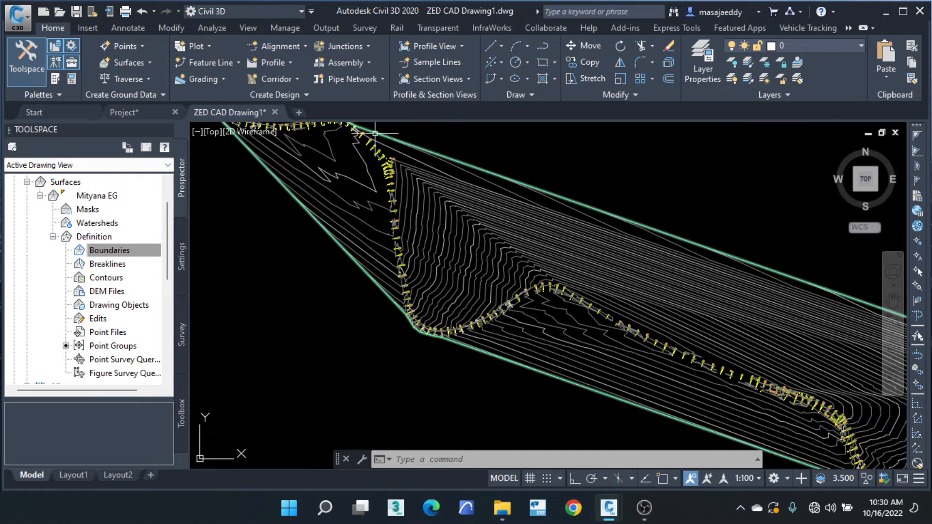
scroll(354, 141, "down", 2)
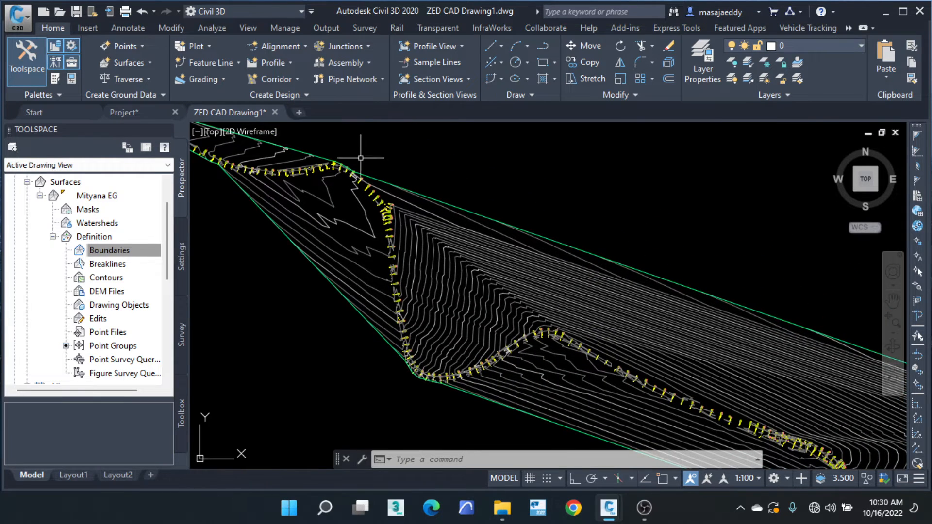
scroll(358, 150, "down", 1)
scroll(372, 182, "down", 2)
scroll(560, 299, "up", 4)
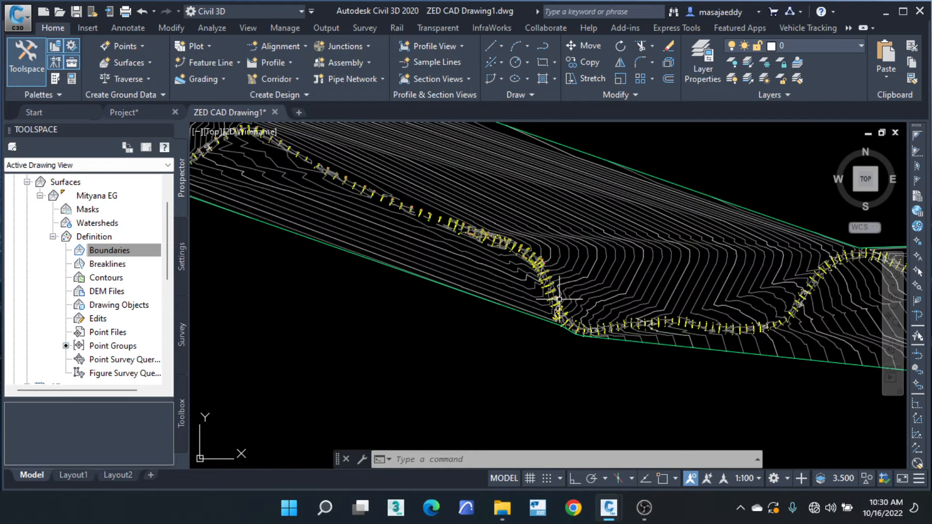
left_click(660, 164)
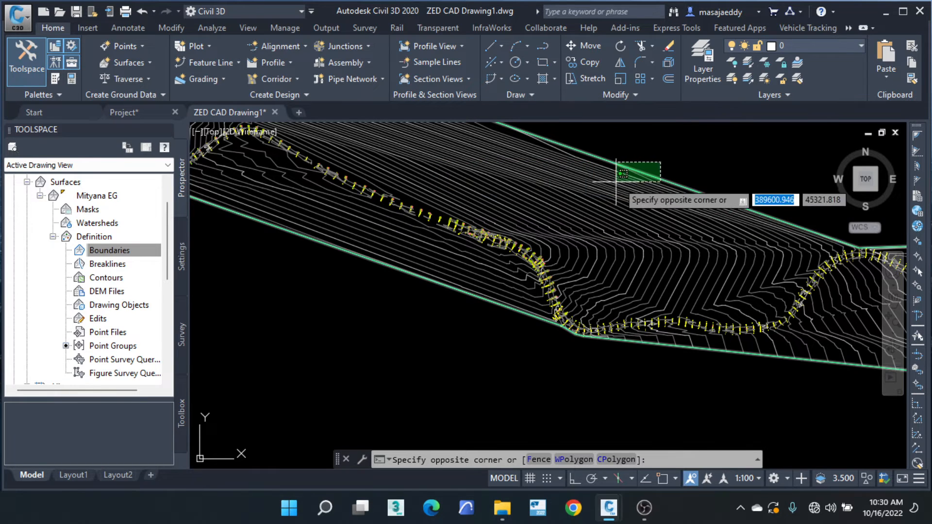
left_click(688, 167)
scroll(534, 207, "down", 2)
middle_click_drag(535, 207, 573, 282)
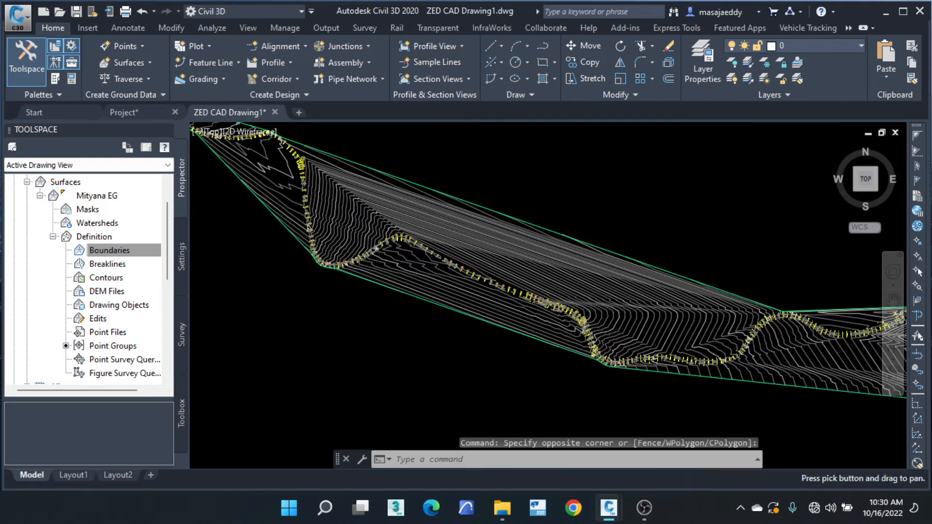
middle_click_drag(337, 215, 466, 291)
scroll(370, 216, "up", 3)
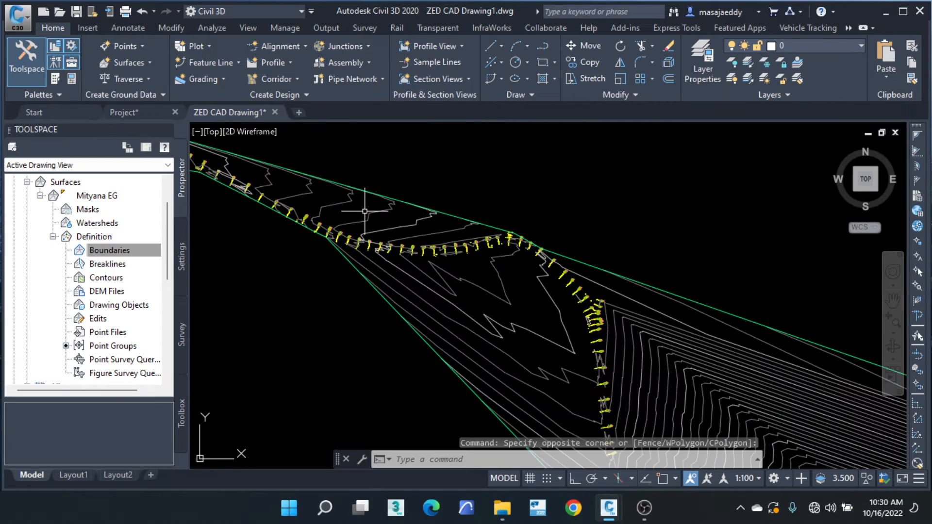
Set the Mityana EG surface's style to Contours and Triangles and clear the selection.
scroll(627, 245, "down", 5)
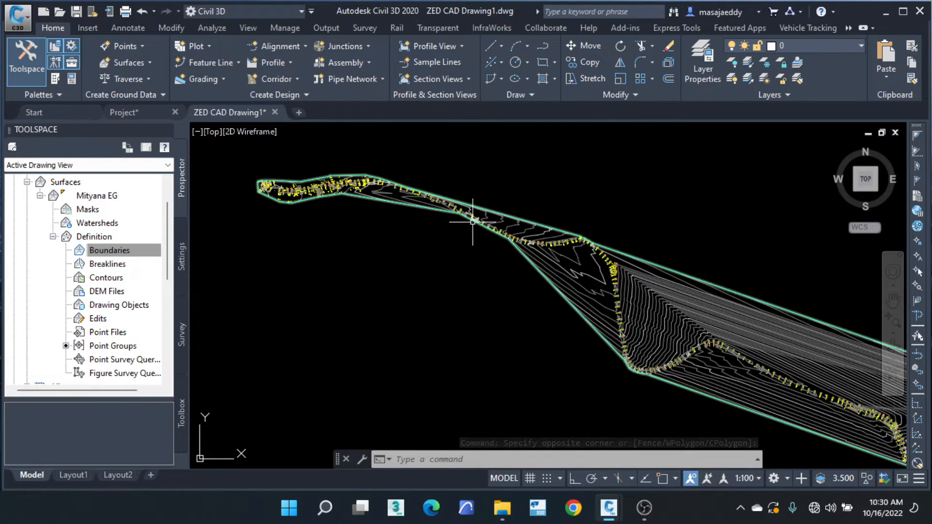
scroll(480, 220, "up", 4)
scroll(526, 199, "up", 2)
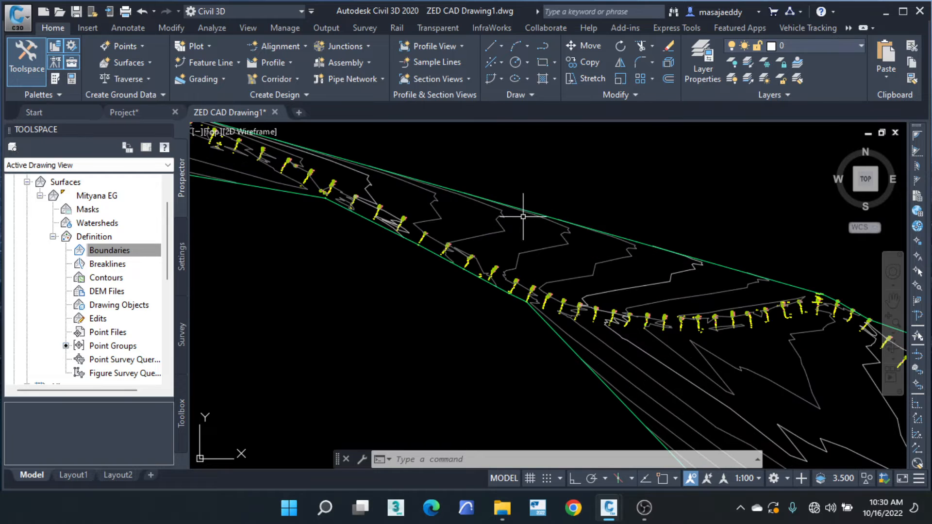
left_click(564, 185)
left_click(499, 212)
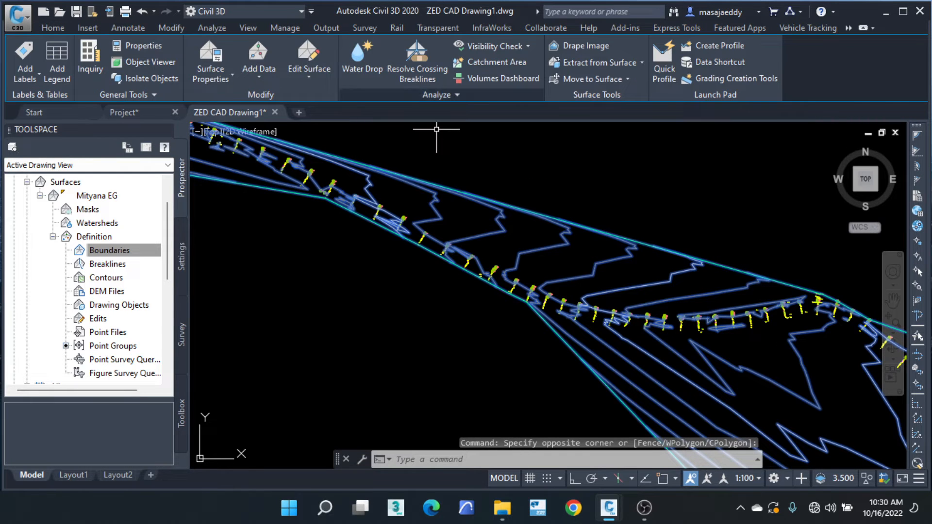
left_click(212, 78)
left_click(168, 105)
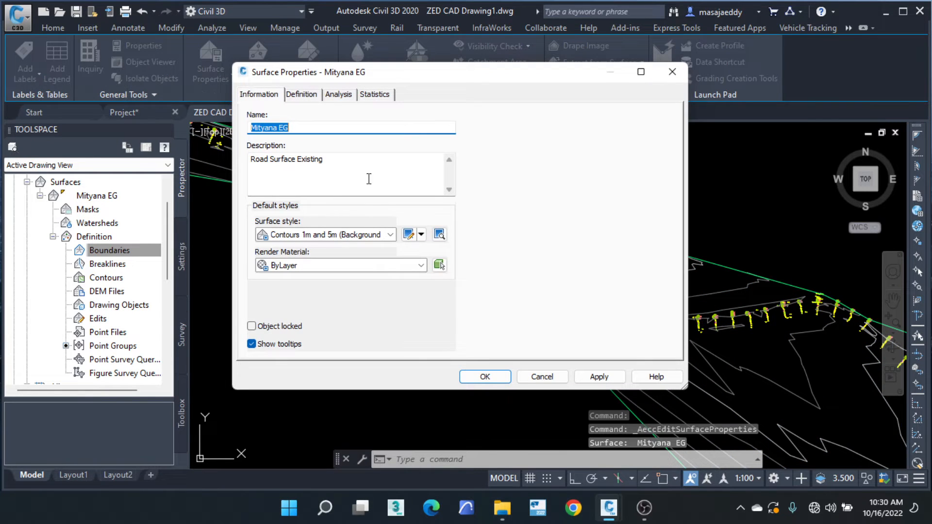
left_click(390, 235)
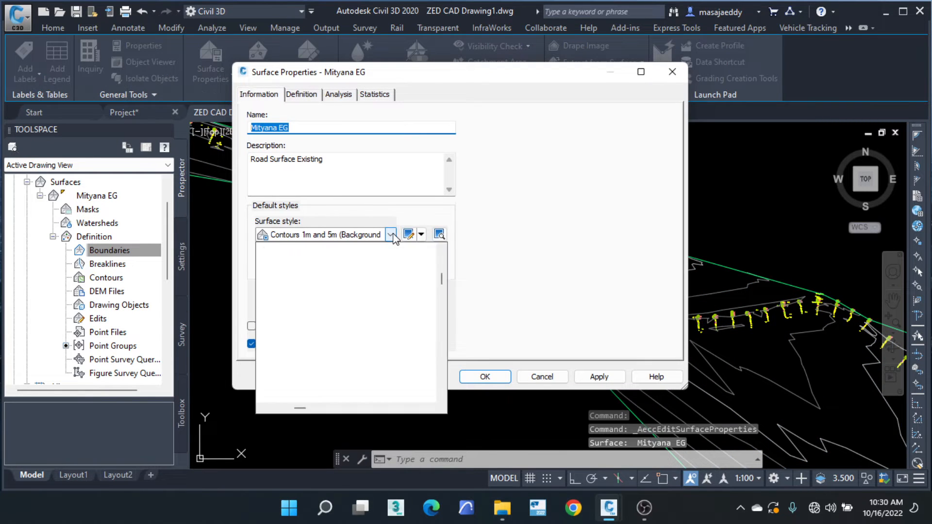
left_click(325, 335)
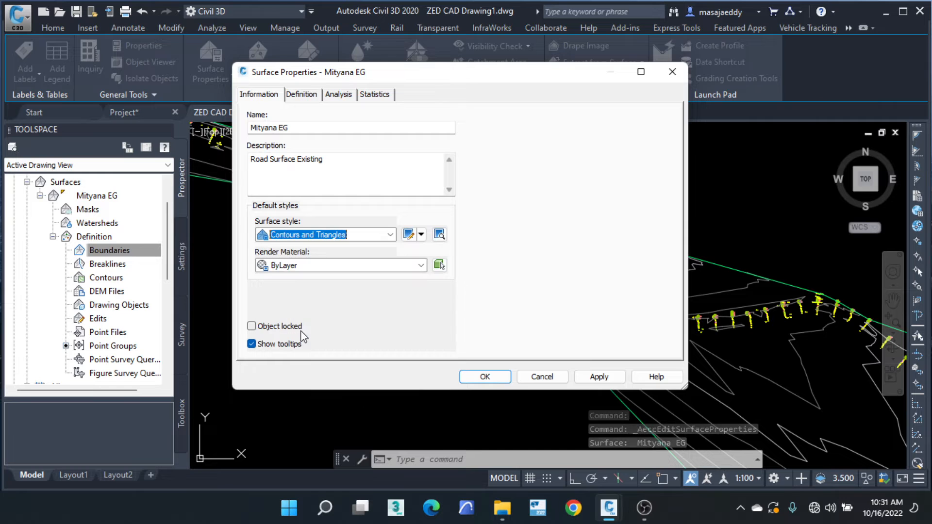
left_click(486, 378)
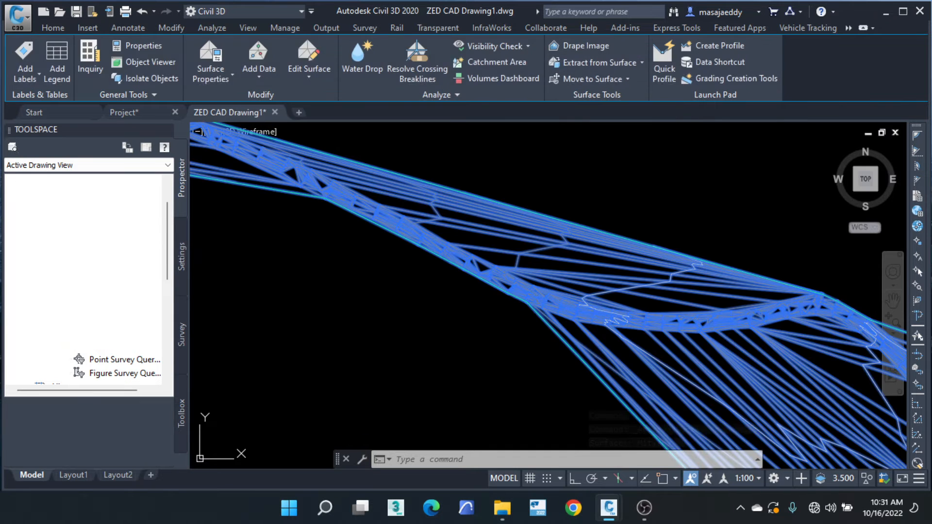
key("Escape")
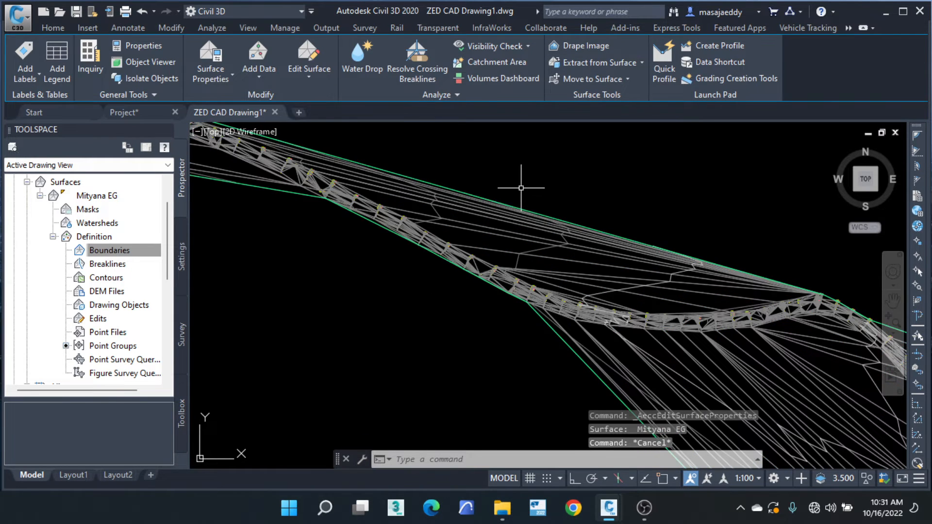
Run Delete Line on the Mityana EG surface and remove the long triangle edges north of the route between its western bends.
left_click(538, 189)
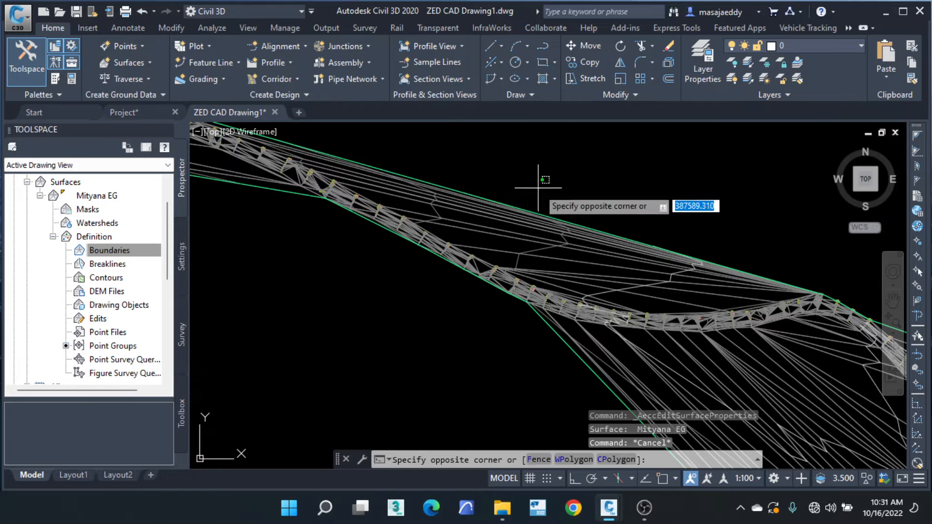
left_click(505, 217)
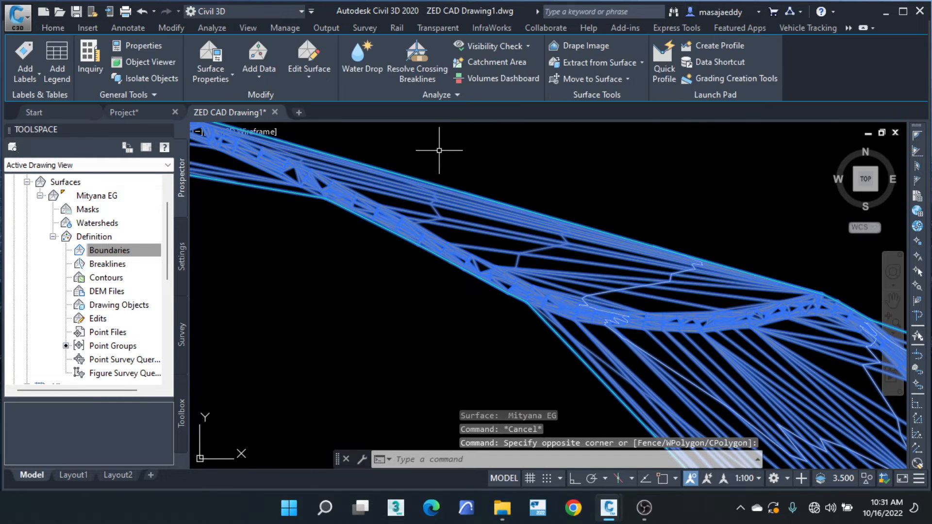
left_click(307, 77)
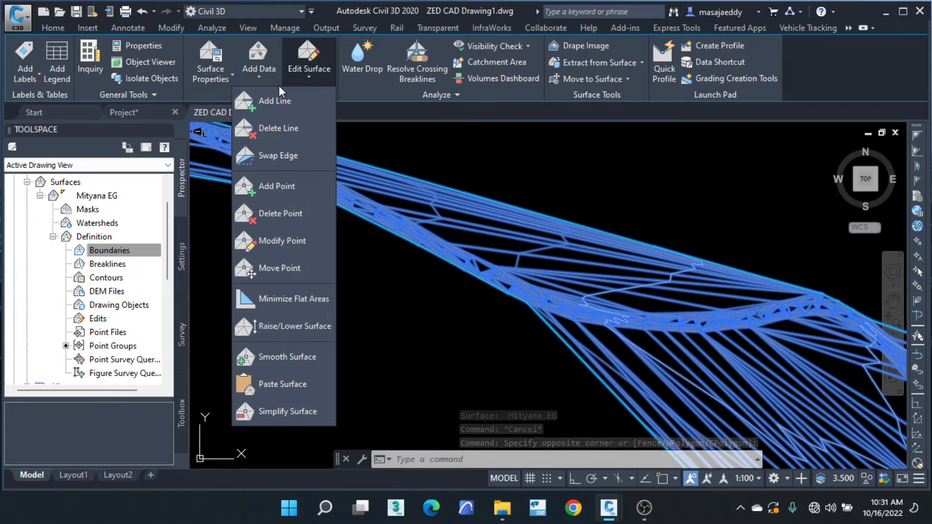
left_click(287, 128)
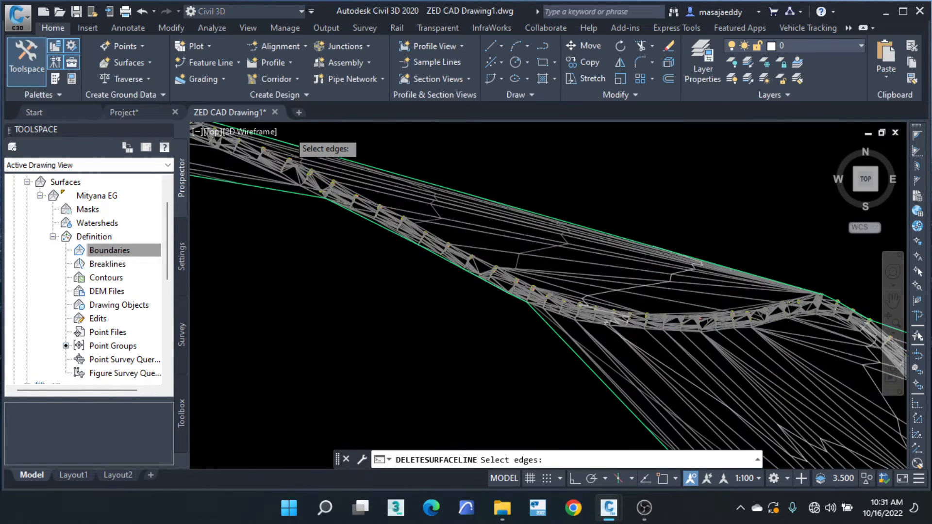
scroll(587, 303, "up", 4)
middle_click_drag(588, 304, 437, 205)
scroll(463, 234, "up", 2)
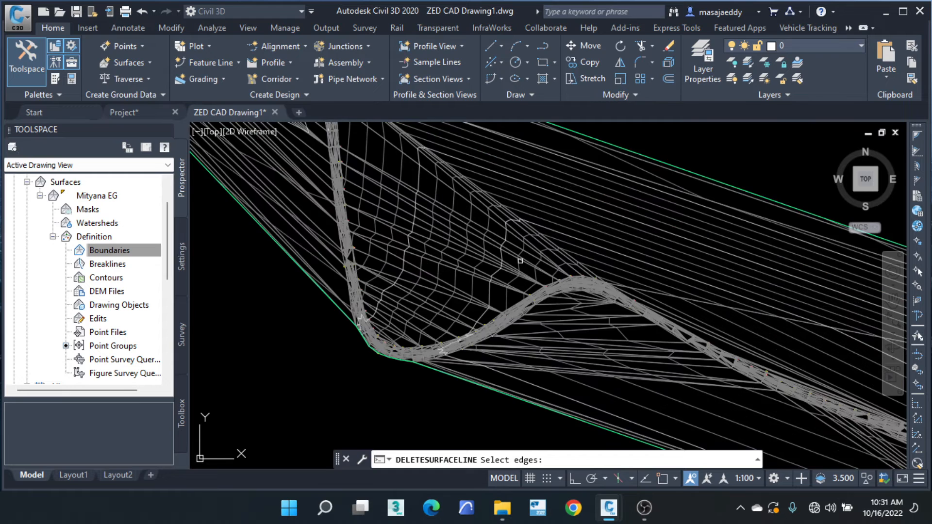
scroll(568, 278, "down", 2)
left_click(556, 154)
left_click(473, 258)
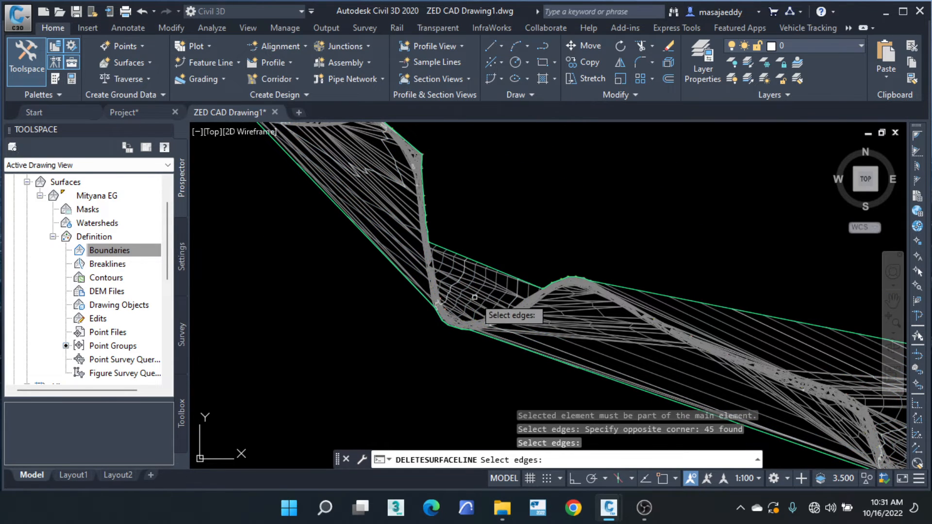
Delete the remaining triangle edges spanning the inside of the U-shaped bend, including the few stray ones near its lowest point.
scroll(483, 301, "up", 3)
left_click(571, 169)
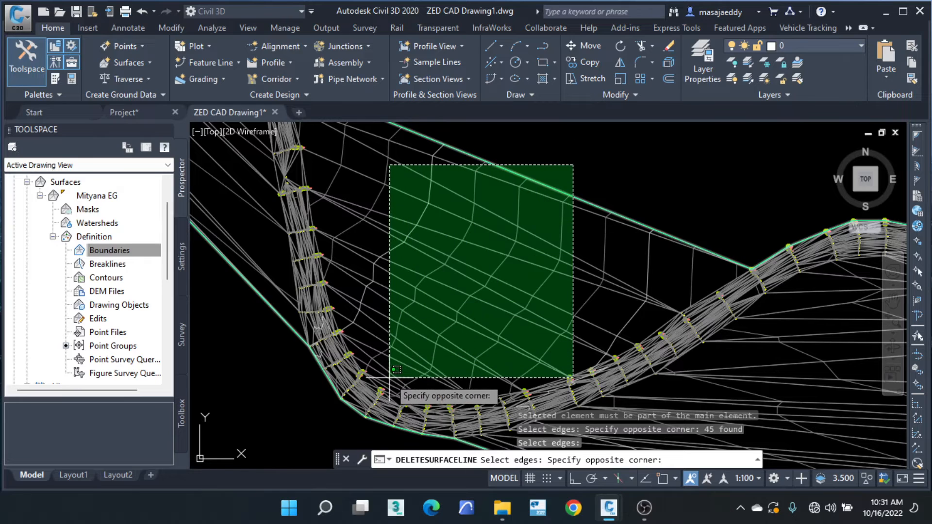
left_click(364, 403)
key("Return")
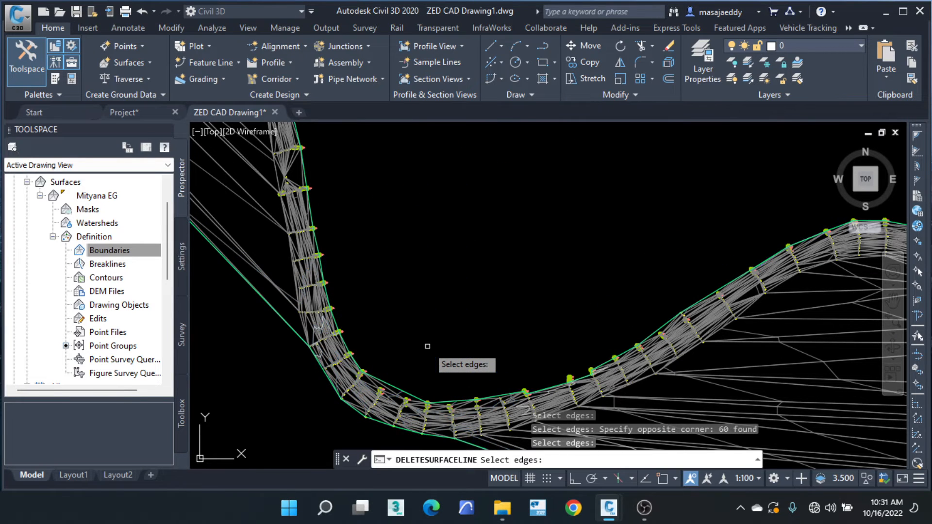
scroll(379, 405, "up", 3)
left_click(477, 317)
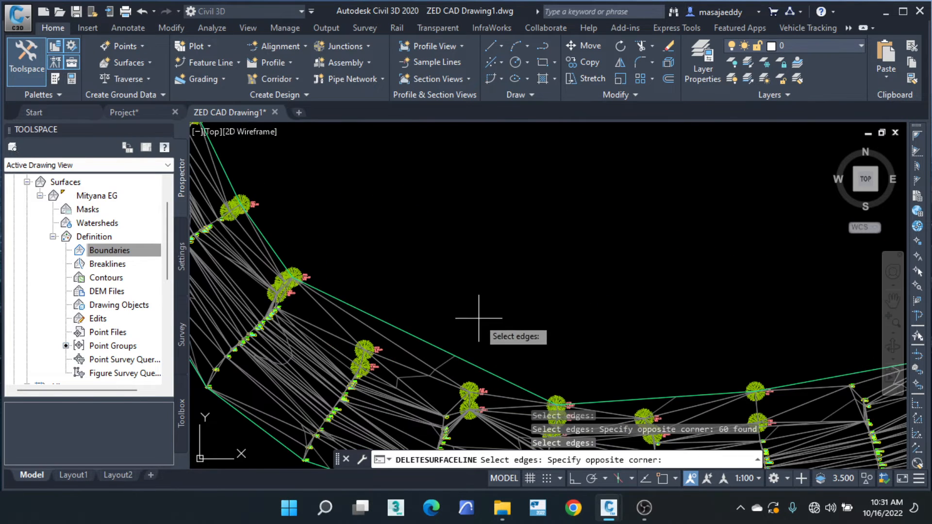
left_click(381, 382)
key("Return")
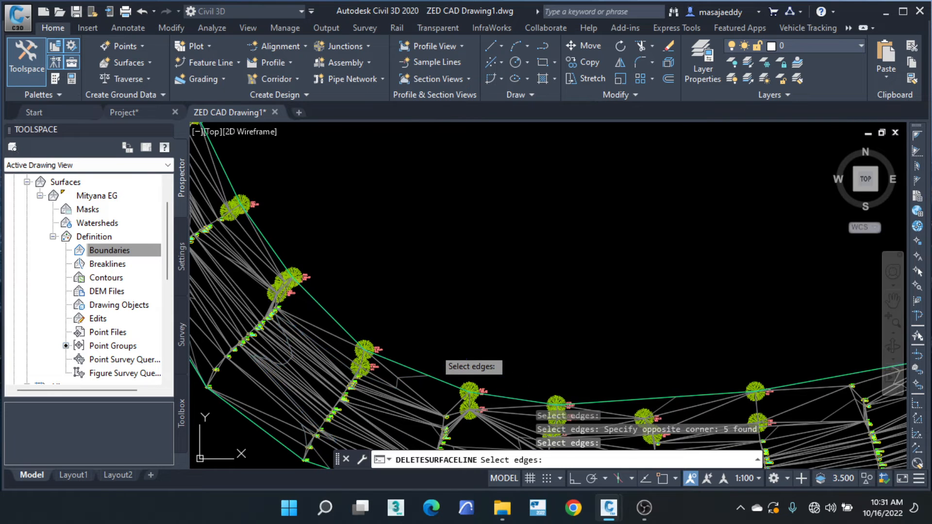
Delete the long triangle edges south of the next crest, between the route and the surface's southern border.
scroll(368, 272, "down", 10)
scroll(486, 306, "up", 2)
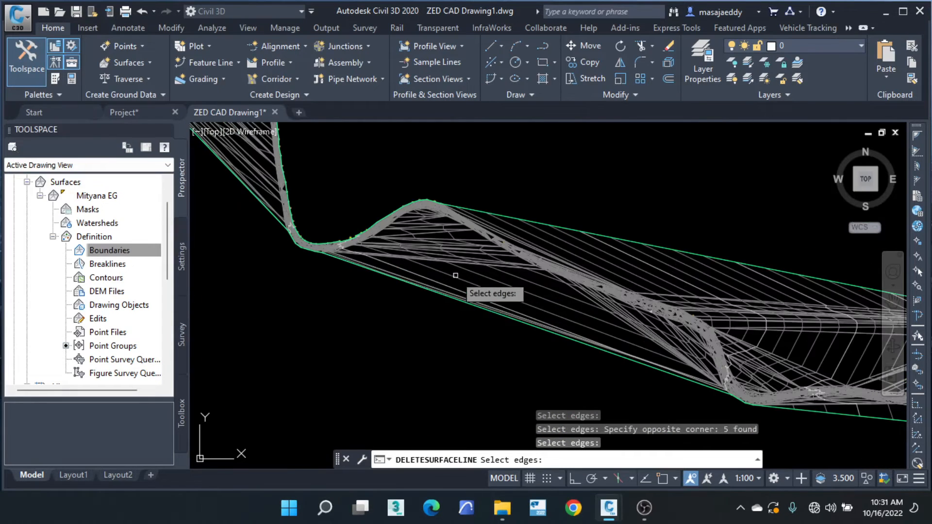
left_click(450, 316)
scroll(422, 243, "up", 4)
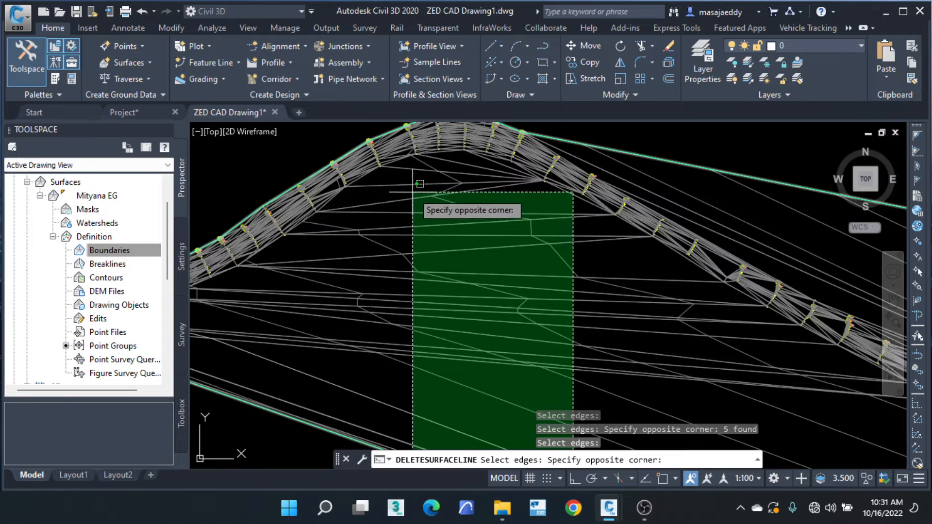
left_click(394, 195)
key("Return")
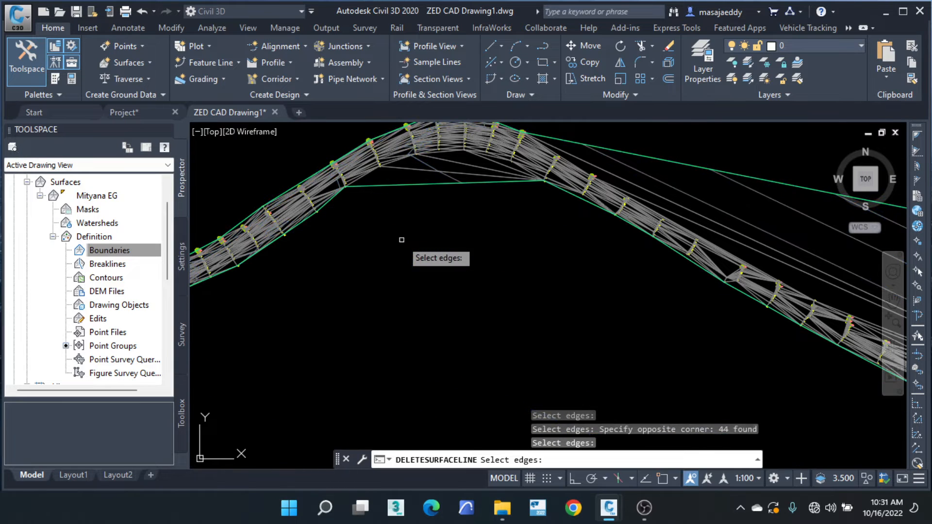
Delete the leftover triangle edges bridging the underside of the crest so the surface border follows the survey points.
scroll(432, 170, "up", 3)
left_click(546, 212)
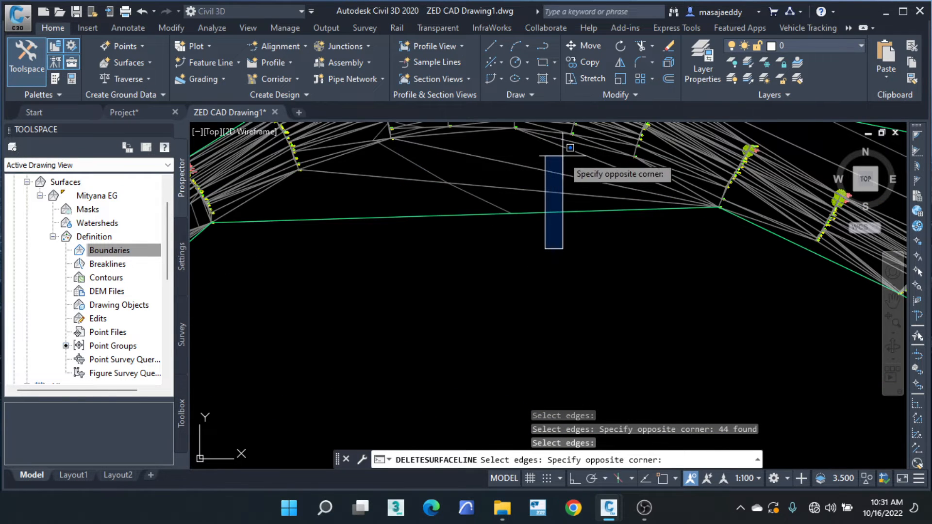
scroll(564, 156, "up", 2)
scroll(492, 289, "down", 4)
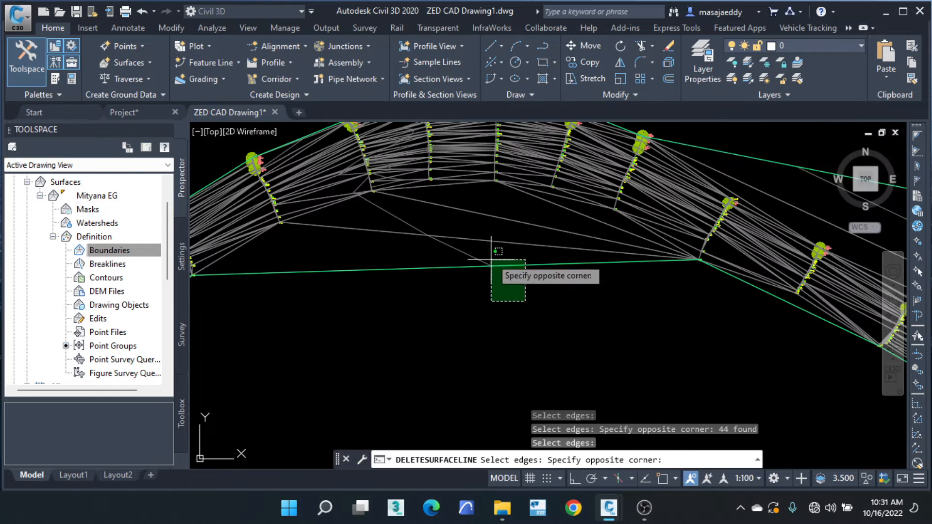
scroll(427, 184, "up", 5)
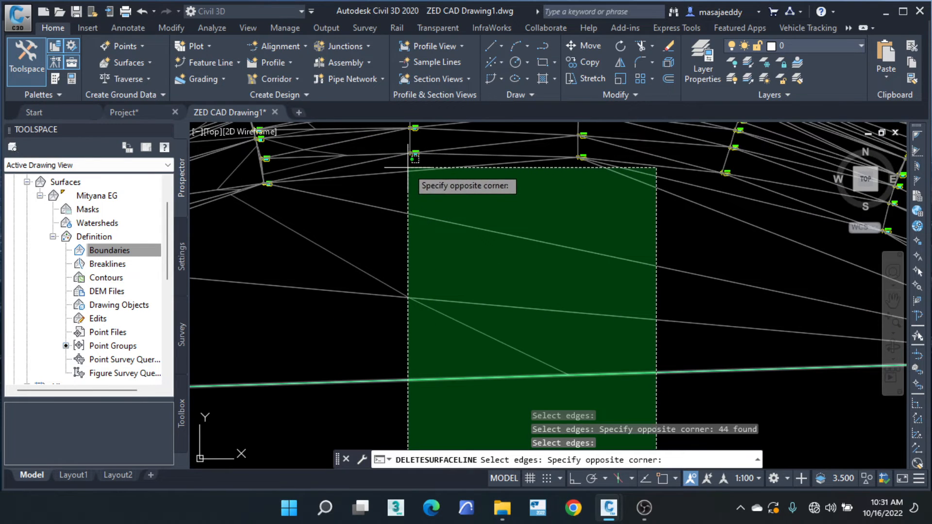
left_click(413, 174)
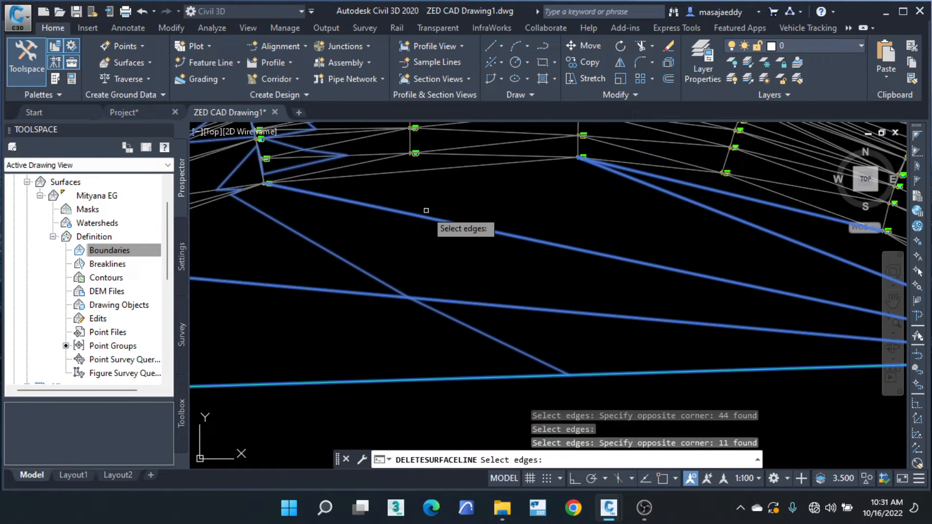
scroll(415, 177, "down", 5)
scroll(319, 184, "down", 2)
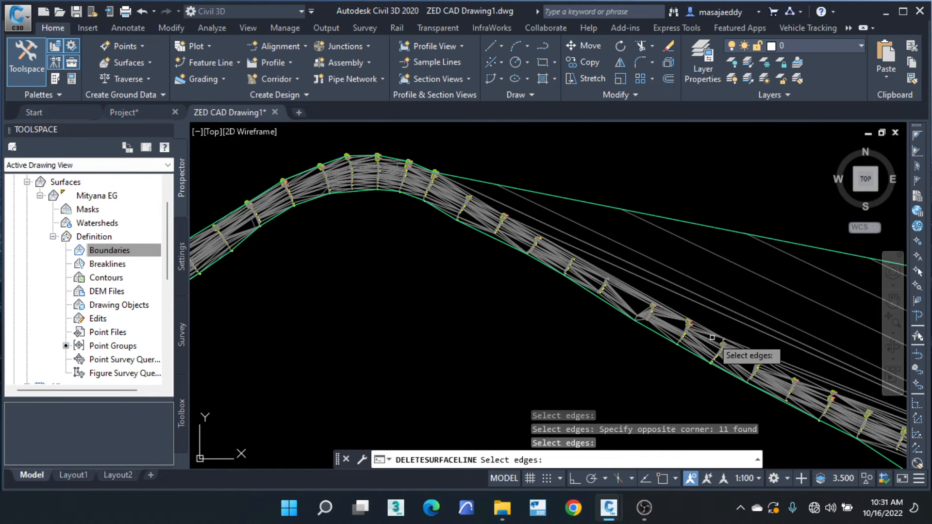
Delete the long triangle edges spanning the northern side of the wide dip farther east along the route.
middle_click_drag(671, 310, 225, 228)
scroll(253, 211, "down", 4)
scroll(336, 216, "down", 2)
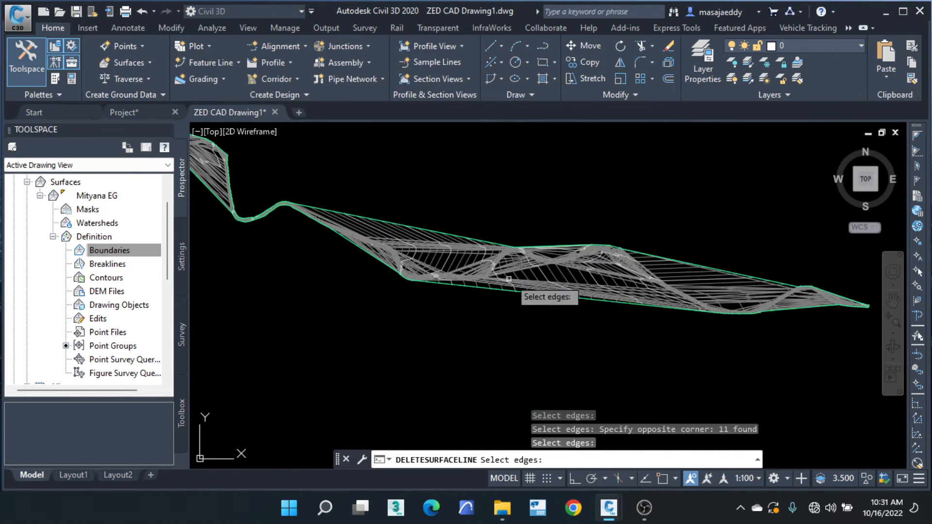
scroll(437, 242, "up", 3)
left_click(460, 197)
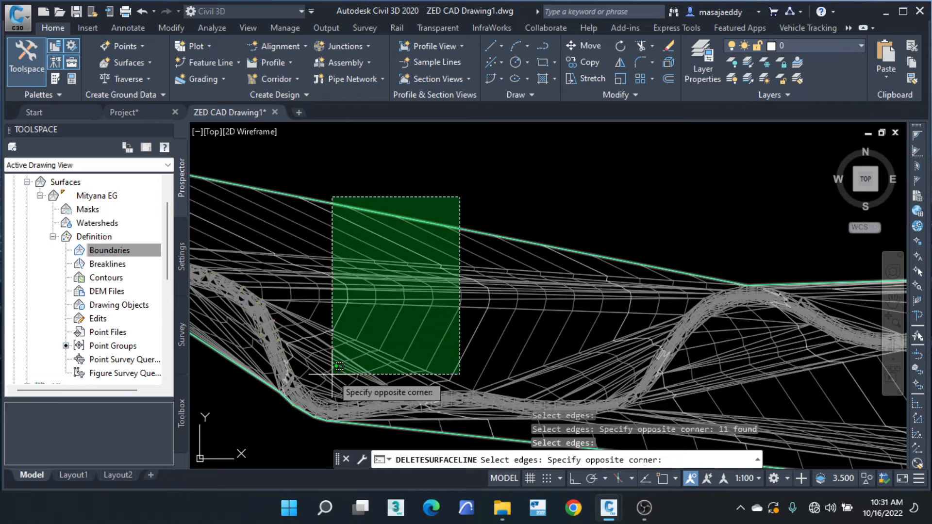
left_click(321, 401)
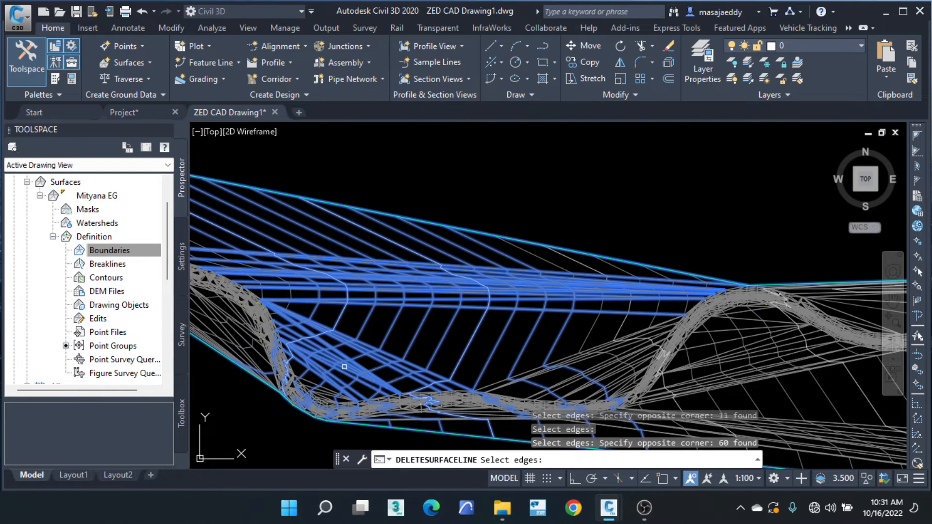
key("Return")
Delete the remaining triangle edges across the eastern end of the dip, just before the route climbs again.
scroll(607, 405, "up", 3)
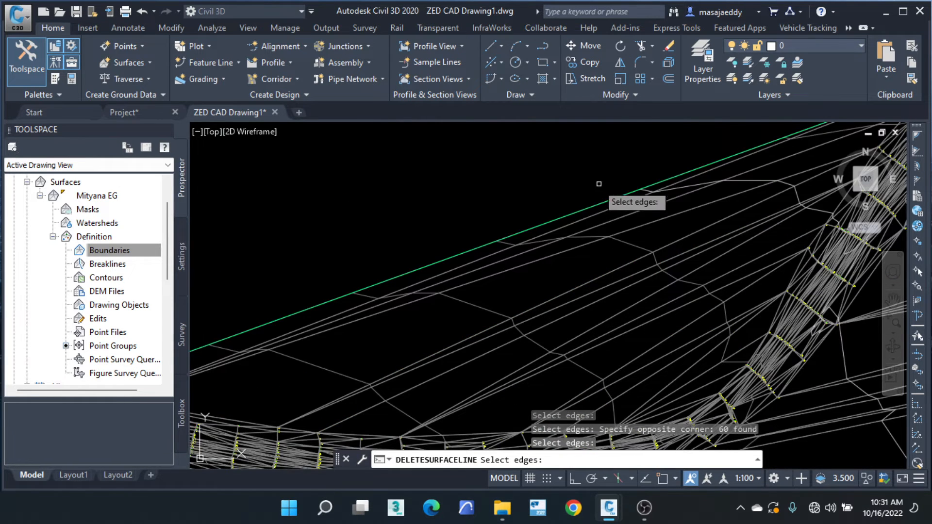
scroll(599, 184, "down", 3)
left_click(576, 156)
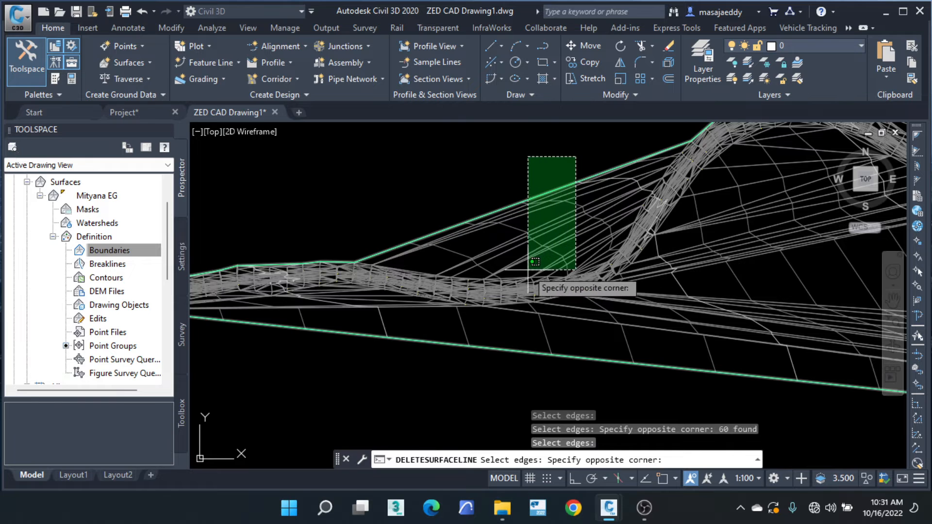
left_click(507, 268)
key("Return")
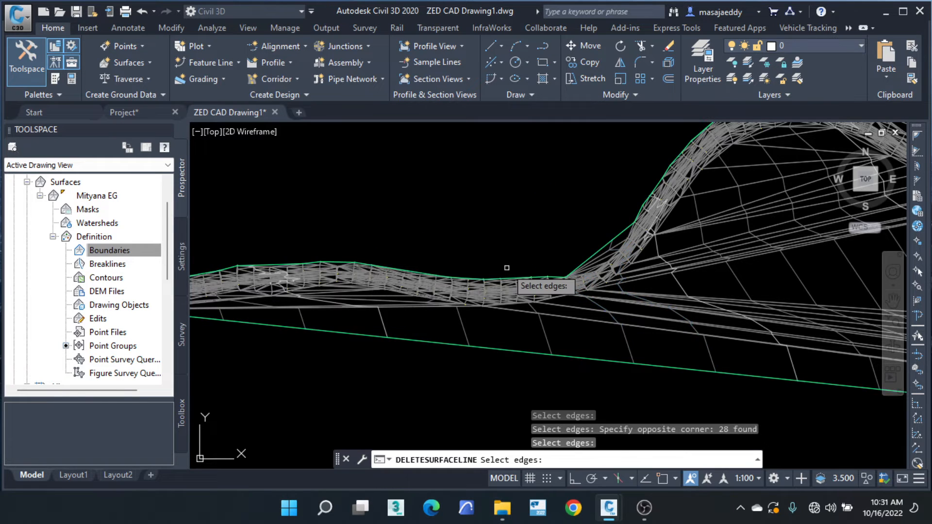
Try to select the long triangle edges southwest of the descending bend with a fully enclosing window for deletion.
scroll(528, 246, "down", 6)
middle_click_drag(435, 243, 566, 351)
scroll(564, 347, "up", 8)
mouse_move(576, 217)
middle_mouse_down()
mouse_move(570, 210)
mouse_move(572, 229)
middle_mouse_up()
scroll(609, 369, "up", 3)
left_click(530, 345)
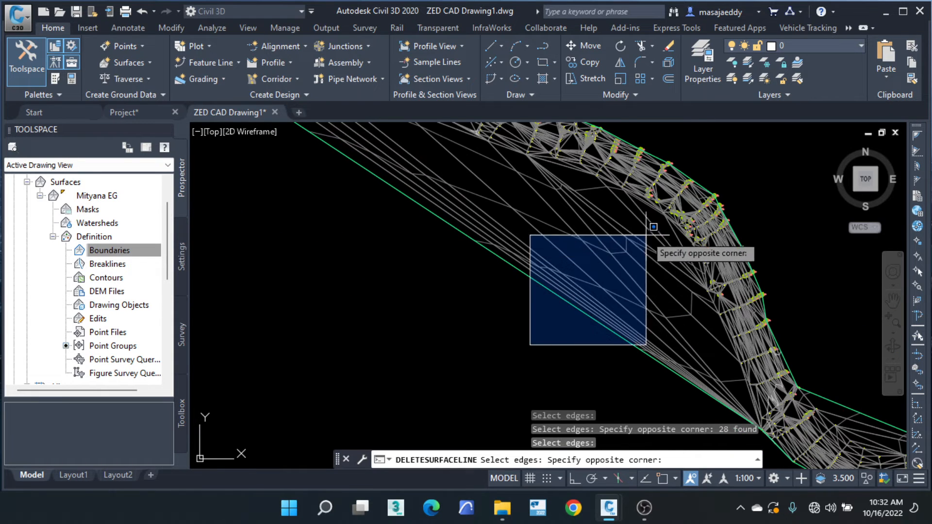
scroll(654, 227, "up", 4)
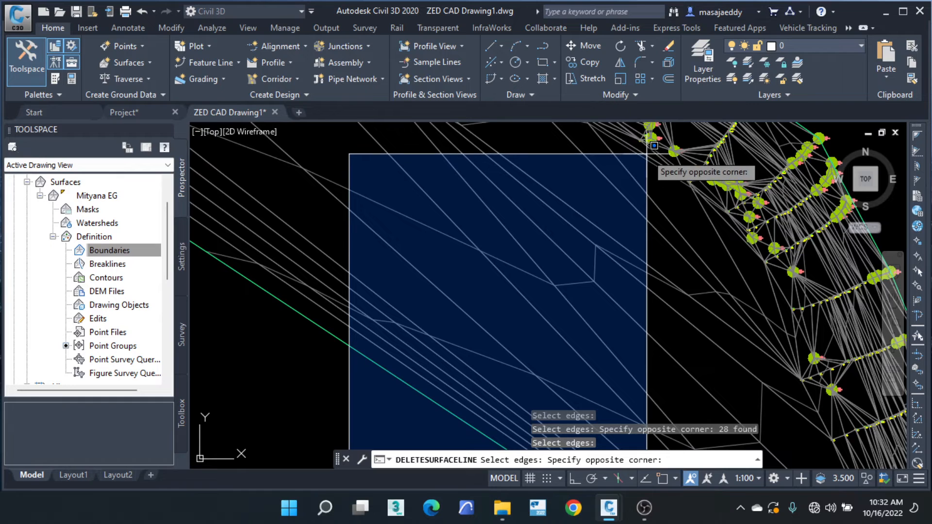
left_click(654, 145)
scroll(631, 160, "down", 5)
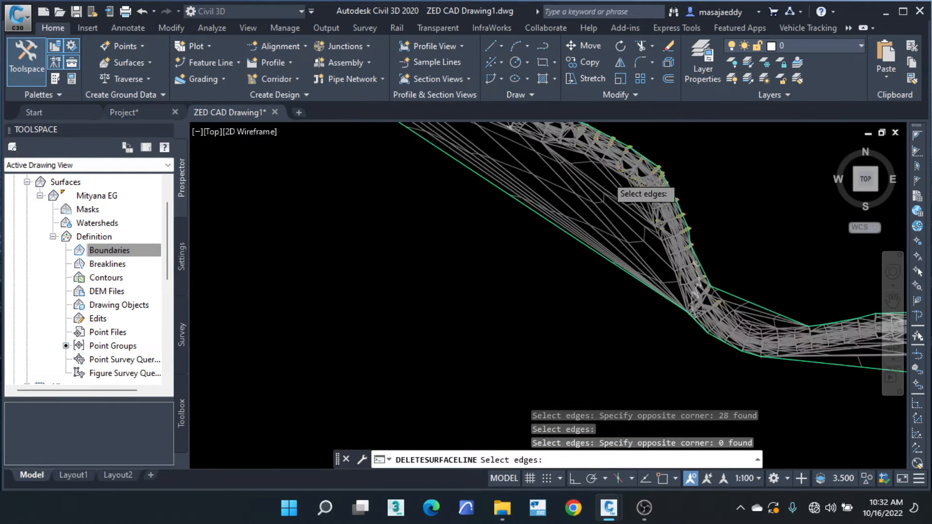
Delete the long triangle edges southwest of the descending bend, between the route and the surface border, with a crossing selection.
scroll(606, 176, "down", 2)
left_click(615, 254)
scroll(591, 180, "up", 4)
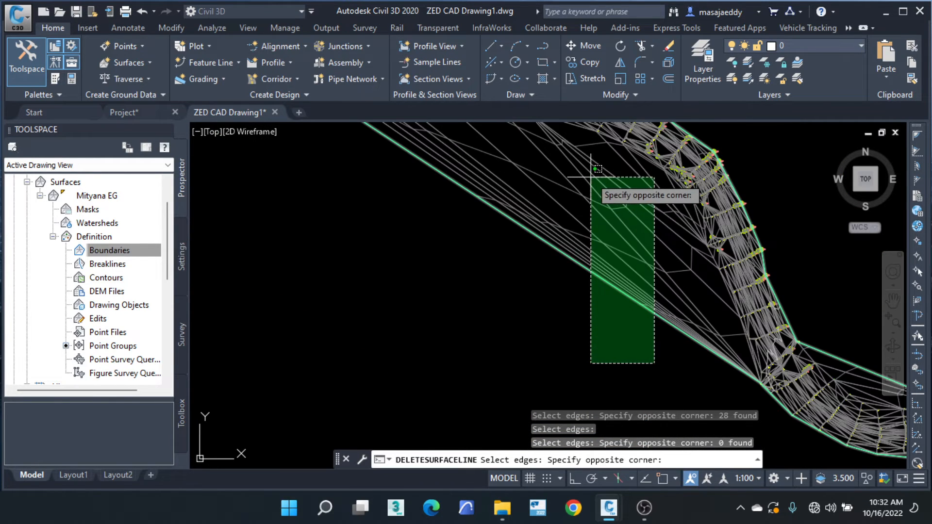
scroll(586, 165, "up", 4)
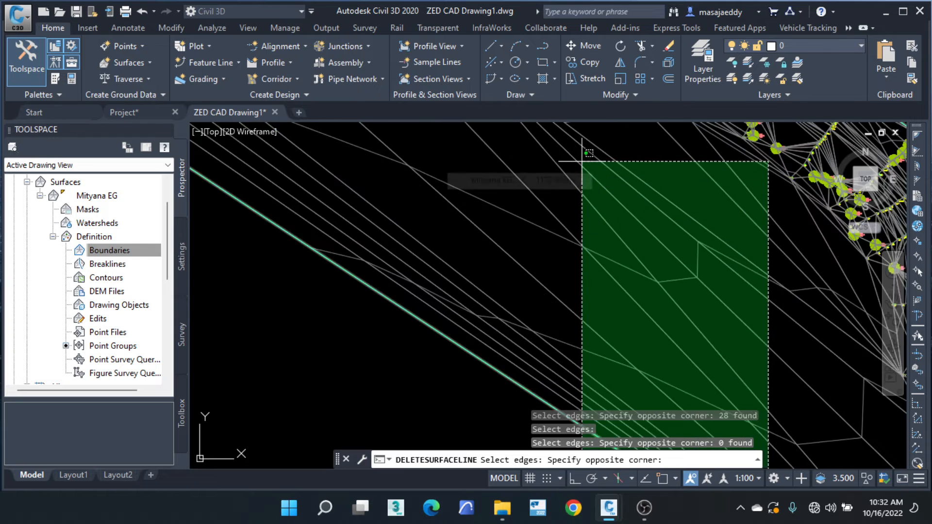
left_click(583, 161)
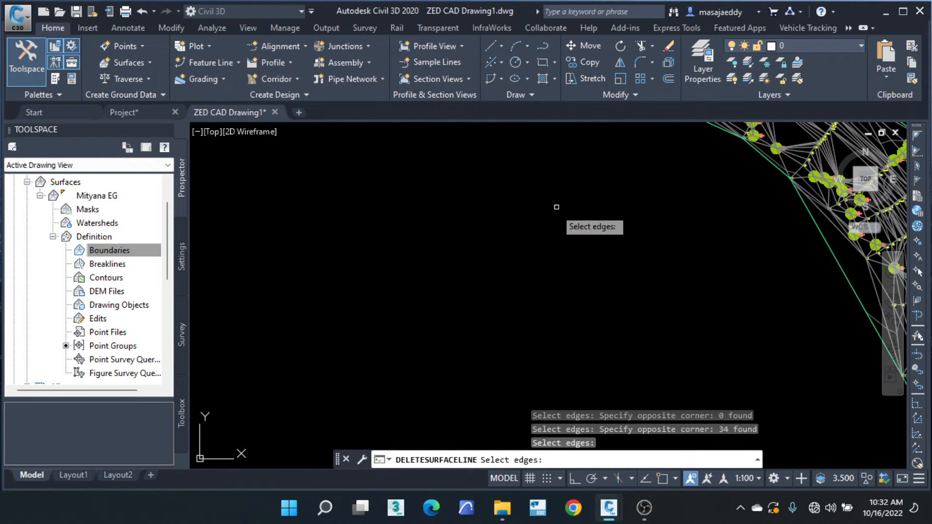
Delete the long triangle edges south of the double-crested stretch farther east, between the route and the southern border.
scroll(557, 207, "down", 5)
scroll(604, 229, "up", 6)
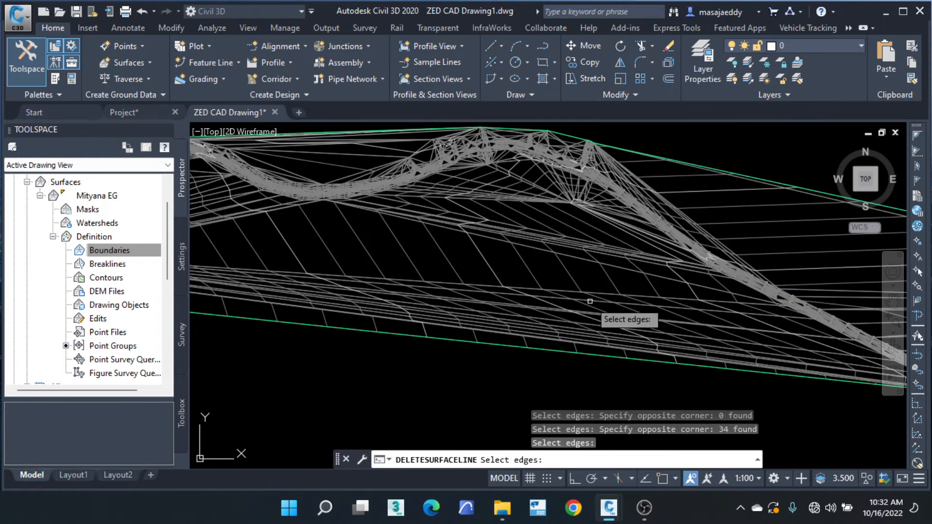
scroll(590, 301, "down", 3)
left_click(605, 365)
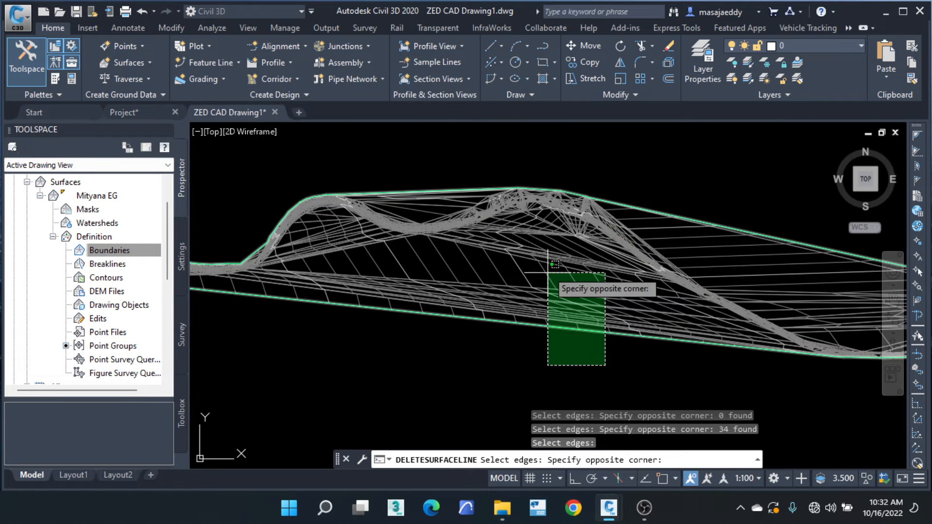
left_click(529, 231)
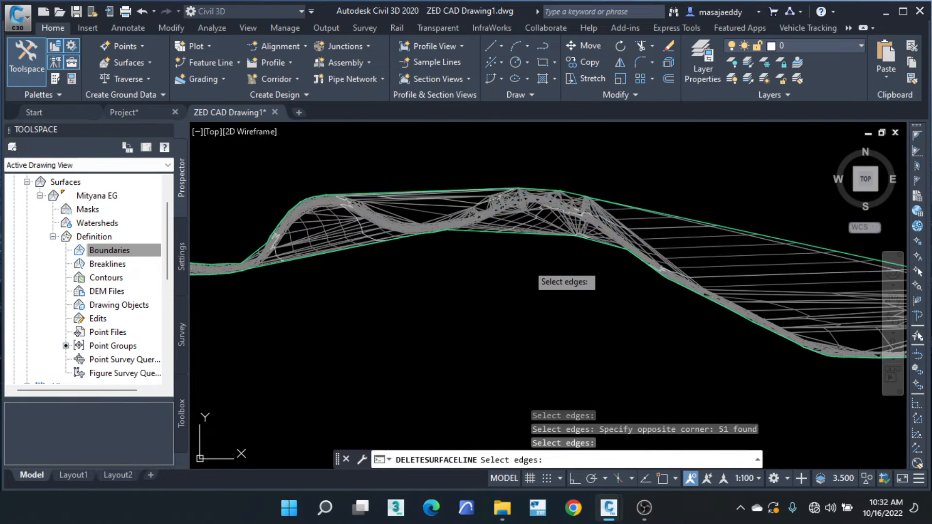
Delete the triangle edges spanning the hollow beneath the eastern crest of that stretch.
scroll(539, 233, "up", 4)
left_click(578, 281)
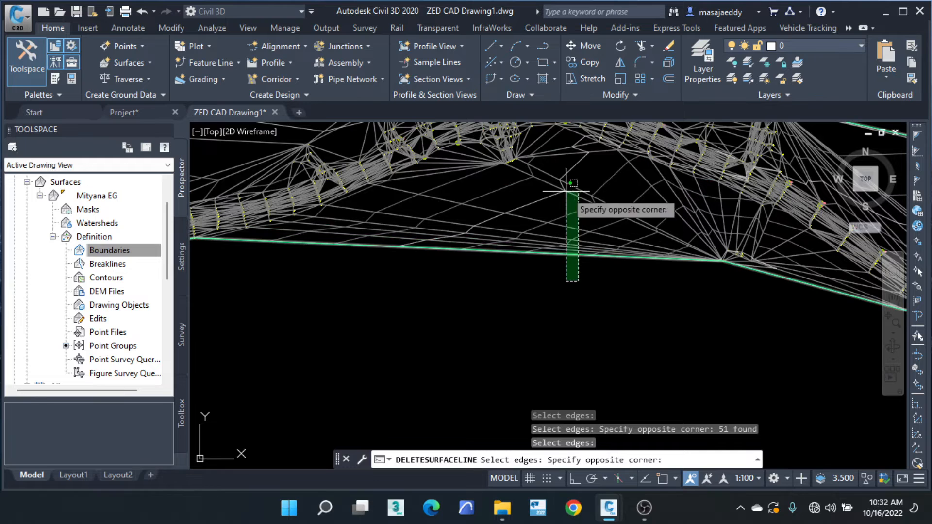
left_click(539, 160)
scroll(522, 209, "down", 3)
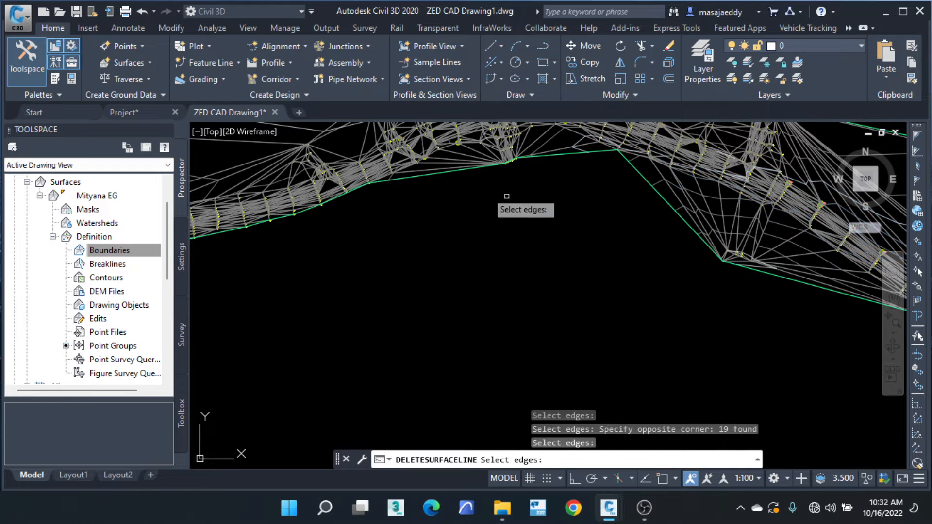
Delete the fan of leftover triangle edges on the crest's southwestern underside, ending the line deletion and clearing the surface selection.
scroll(479, 173, "up", 4)
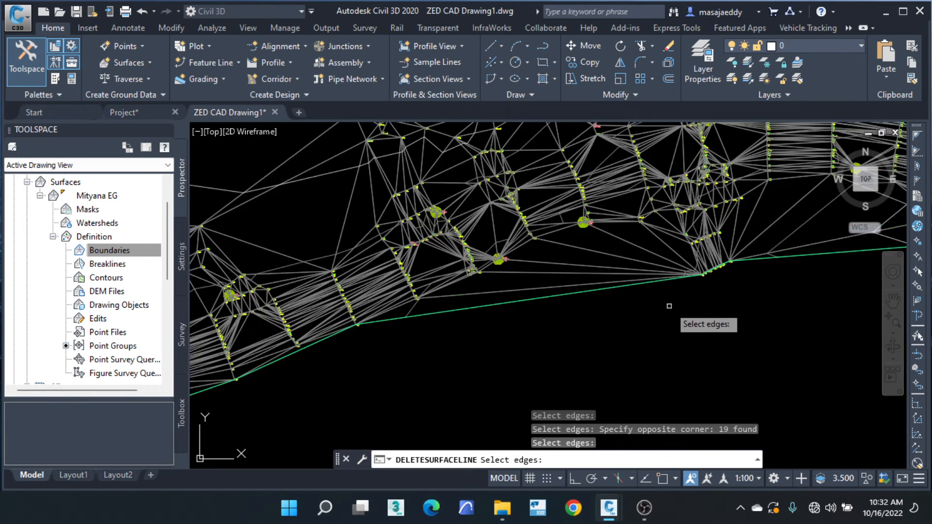
left_click(669, 306)
left_click(653, 227)
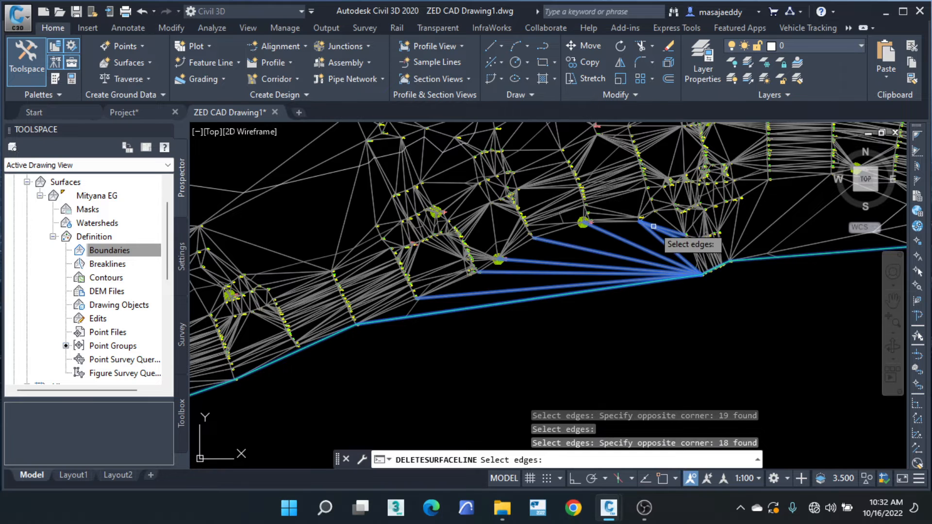
key("Return")
scroll(488, 235, "down", 3)
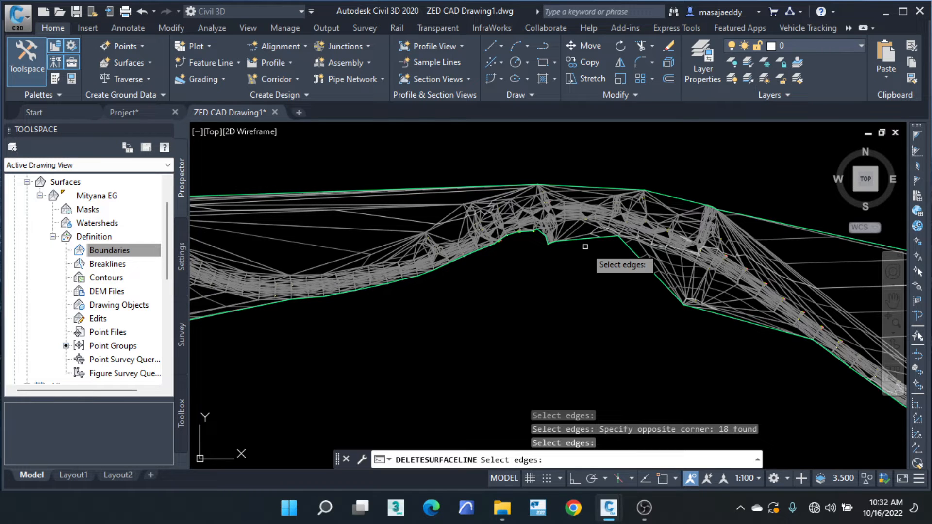
key("Escape")
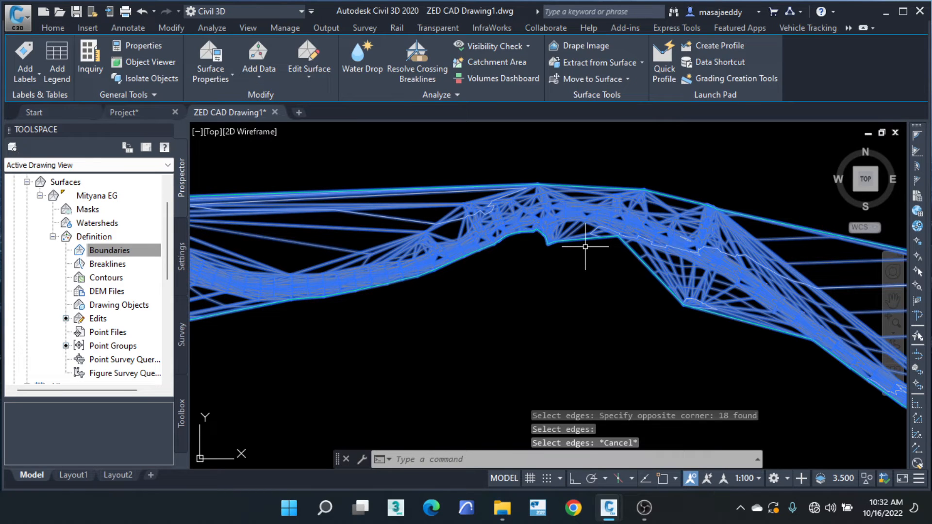
key("Escape")
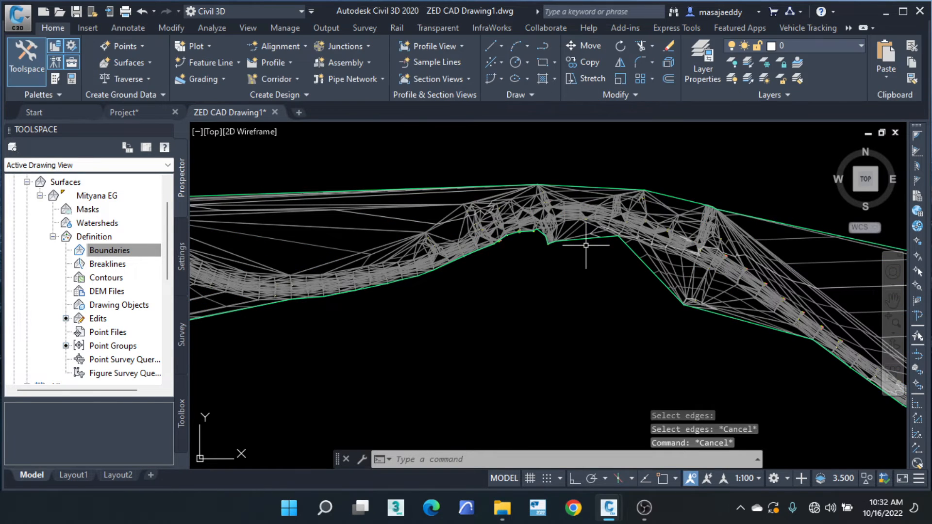
Set the Mityana EG surface style to Contours and Triangles in its surface properties, then deselect the surface.
scroll(613, 306, "down", 5)
scroll(612, 311, "down", 2)
middle_click_drag(320, 290, 490, 314)
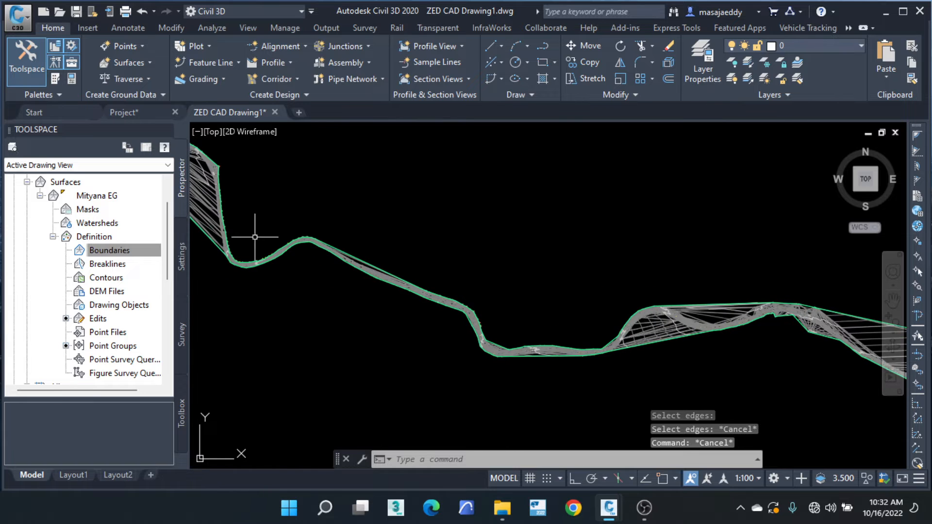
scroll(254, 235, "up", 2)
middle_click_drag(281, 232, 420, 284)
scroll(420, 284, "up", 4)
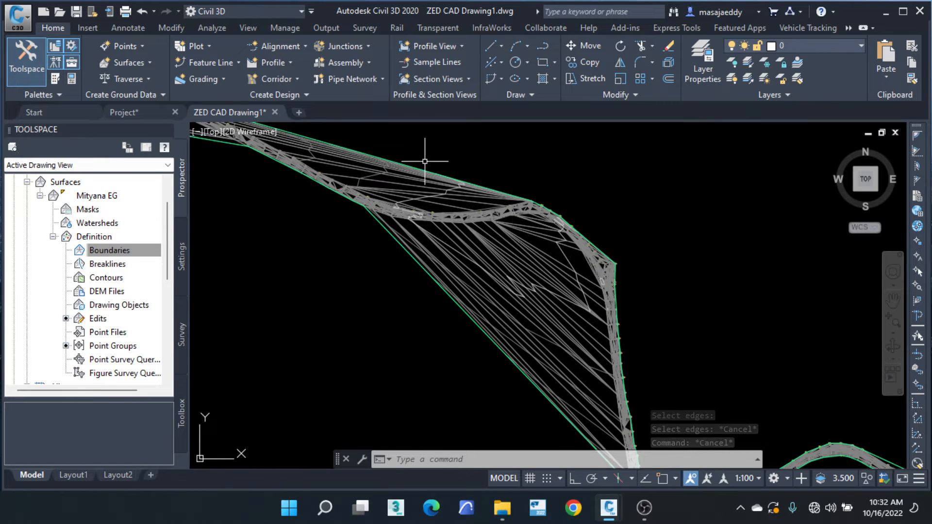
left_click(415, 162)
left_click(366, 189)
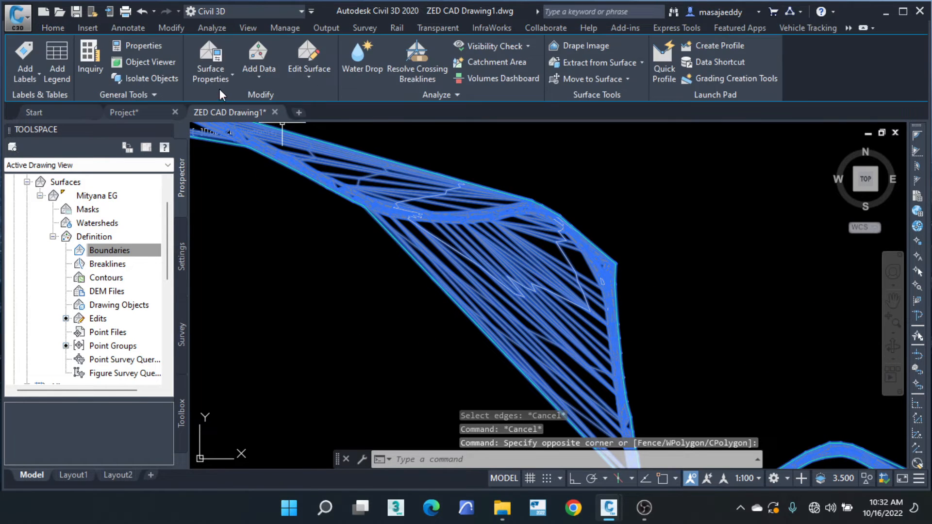
left_click(209, 74)
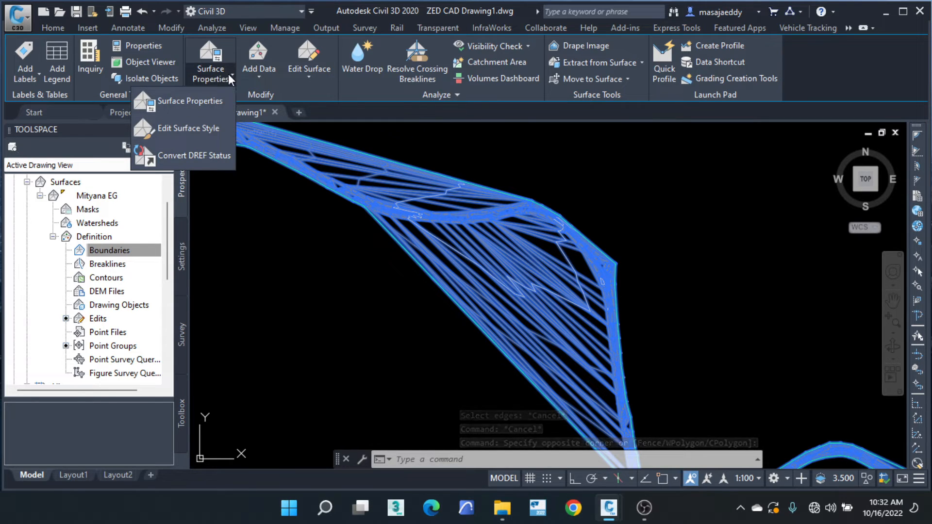
left_click(179, 103)
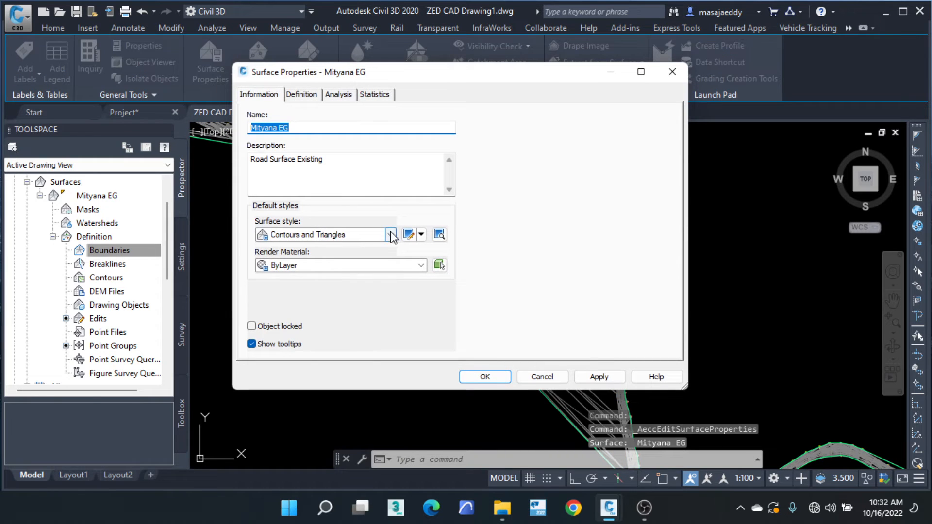
left_click(391, 235)
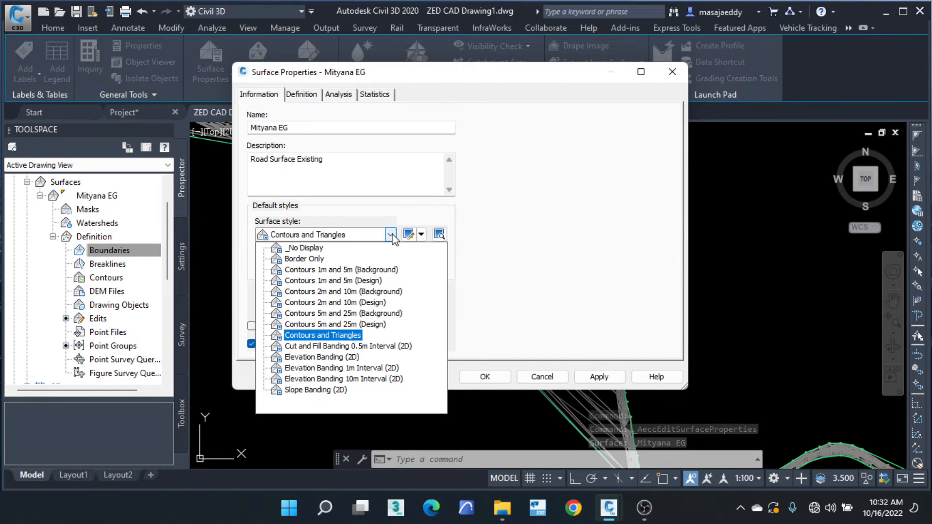
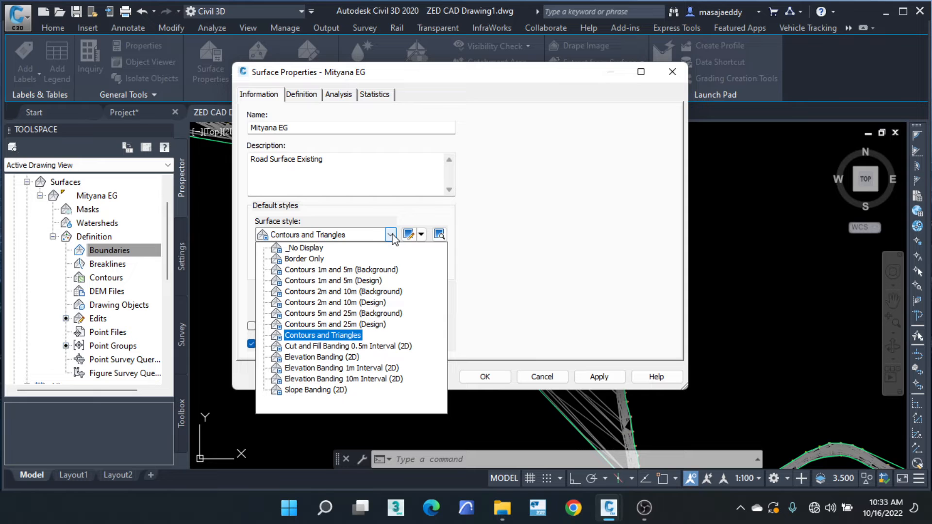
left_click(320, 335)
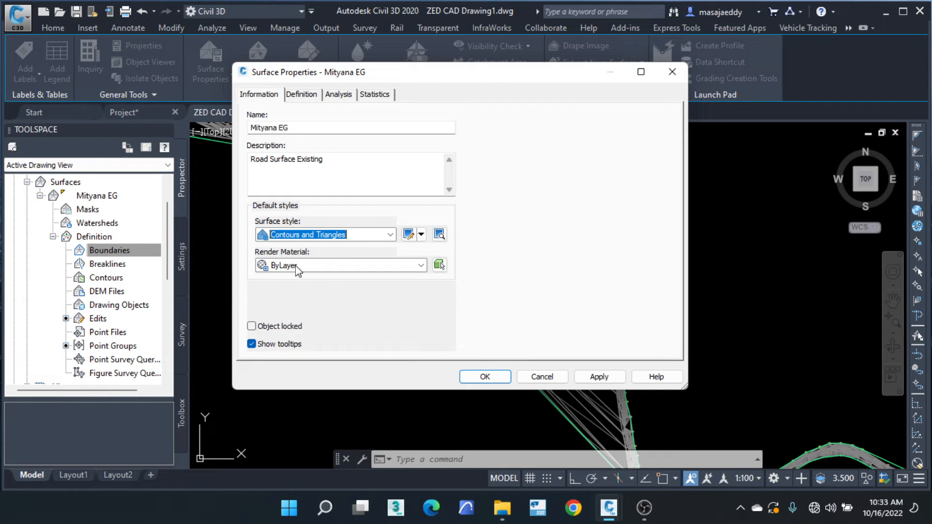
left_click(485, 377)
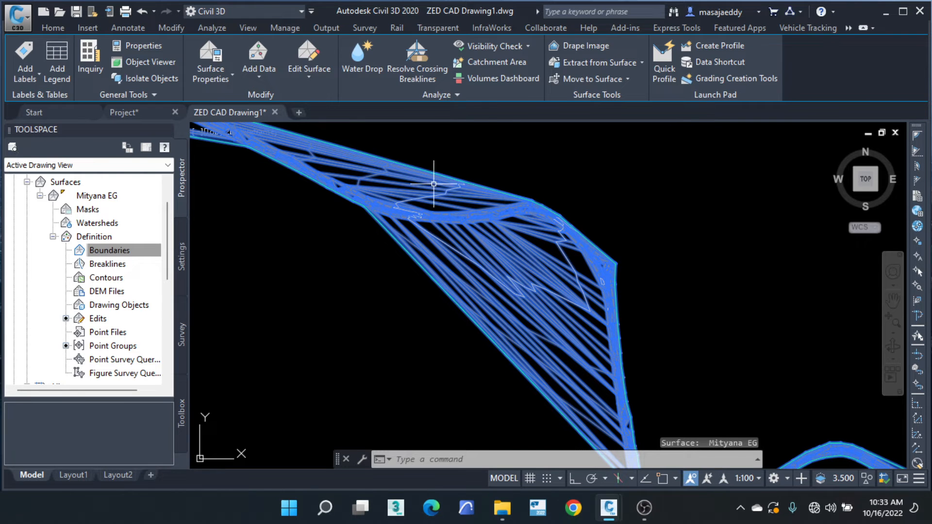
scroll(434, 184, "up", 5)
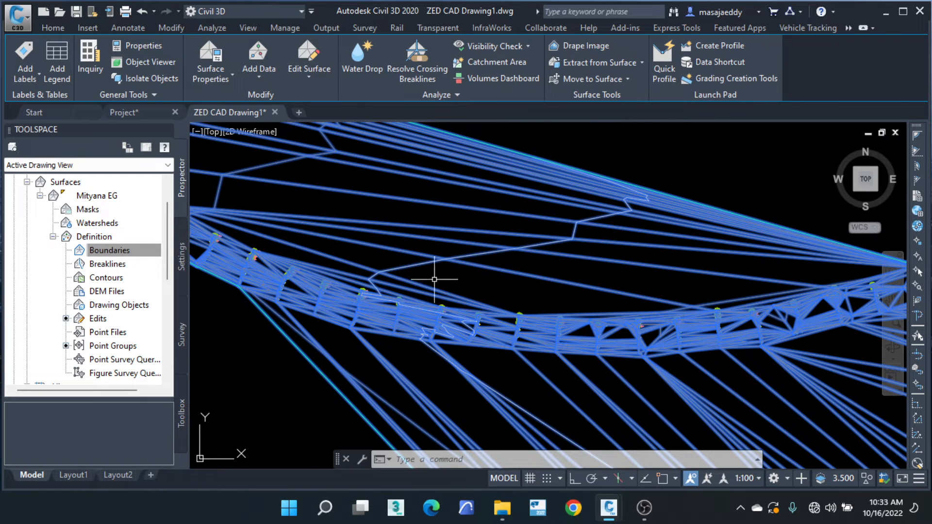
scroll(522, 261, "down", 3)
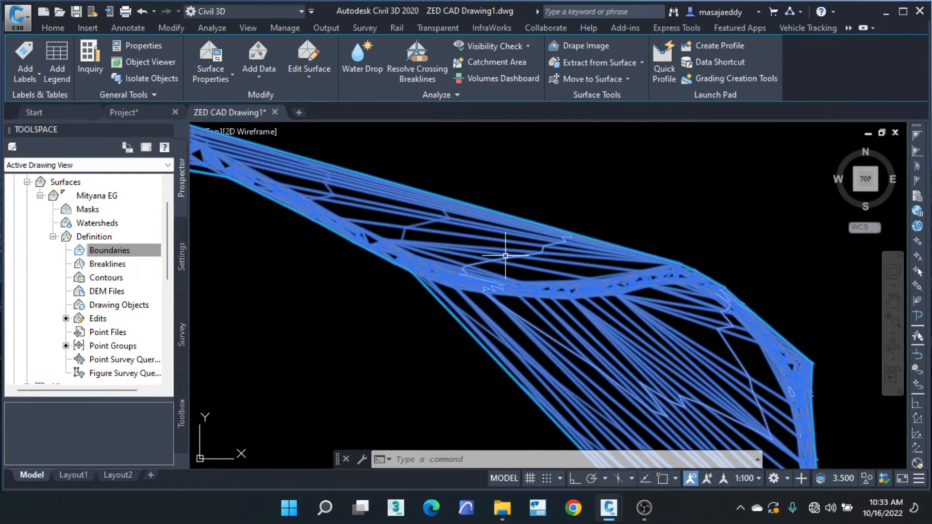
key("Escape")
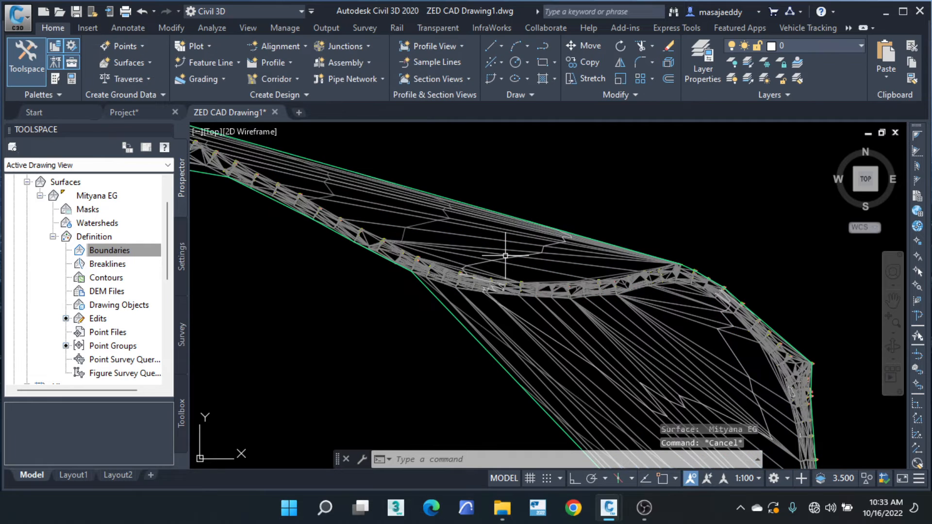
Start Delete Line on the Mityana EG surface and delete the long triangle edges north of the curved stretch, up to the northern border.
left_click(508, 210)
left_click(464, 222)
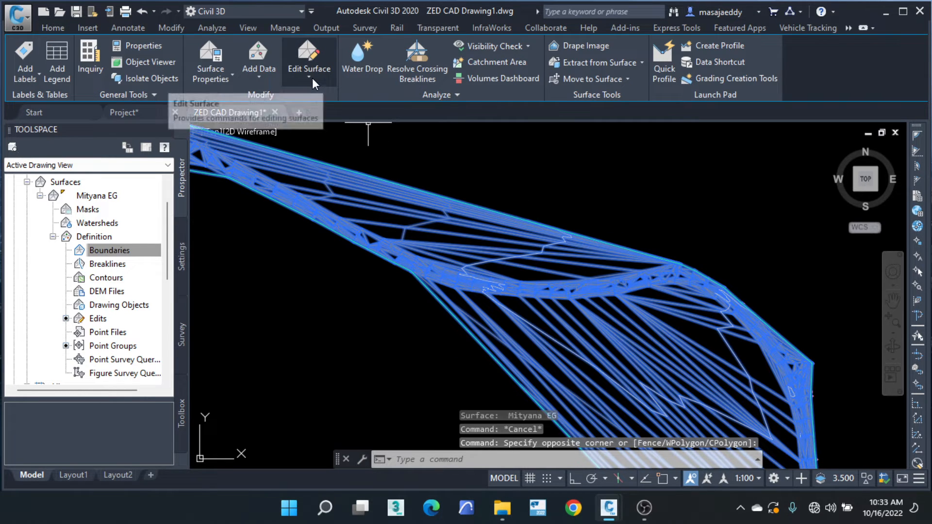
left_click(312, 79)
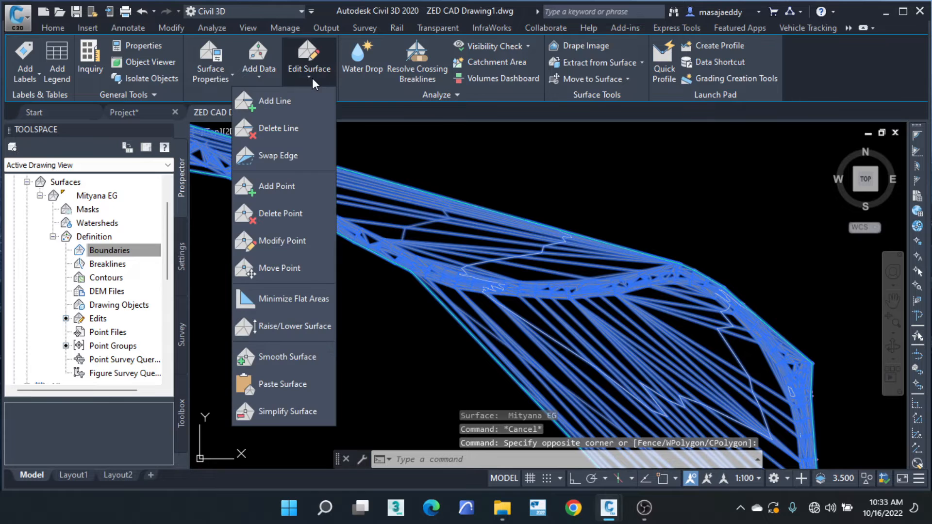
left_click(262, 128)
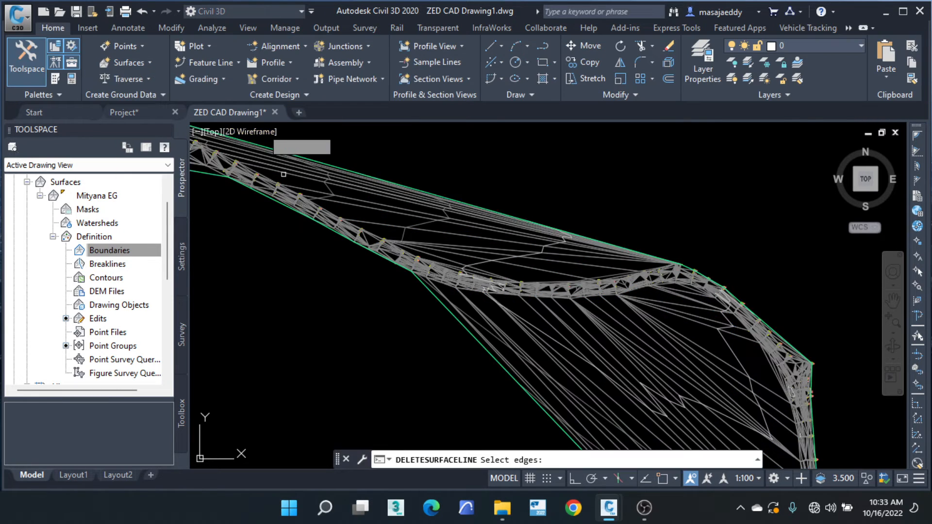
scroll(284, 174, "down", 2)
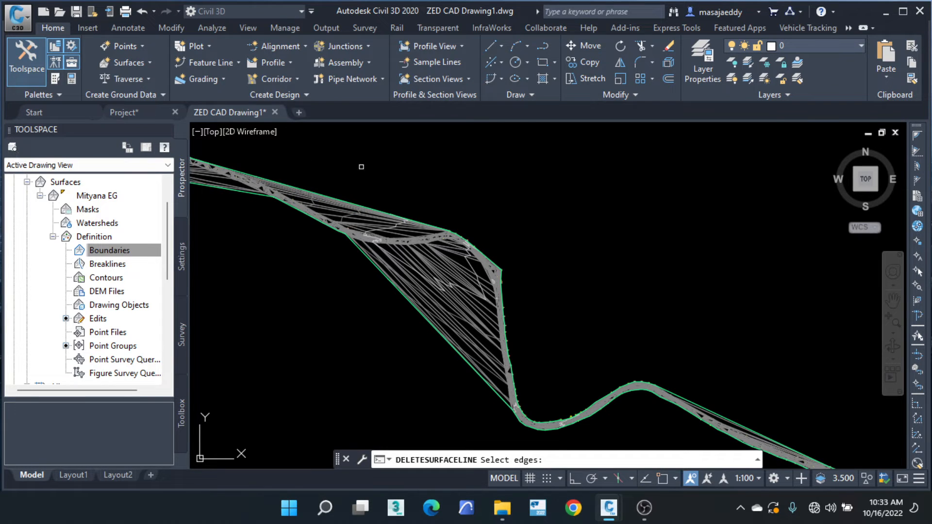
scroll(373, 204, "up", 4)
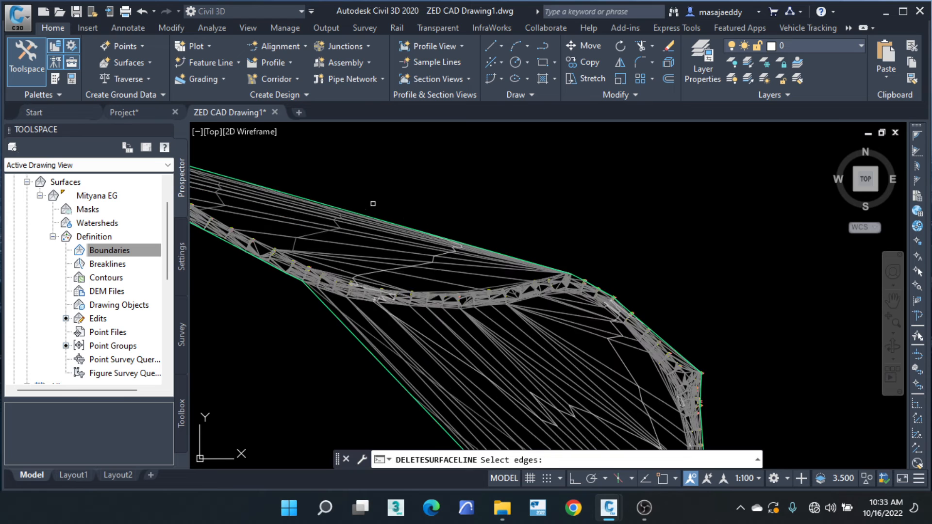
left_click(488, 179)
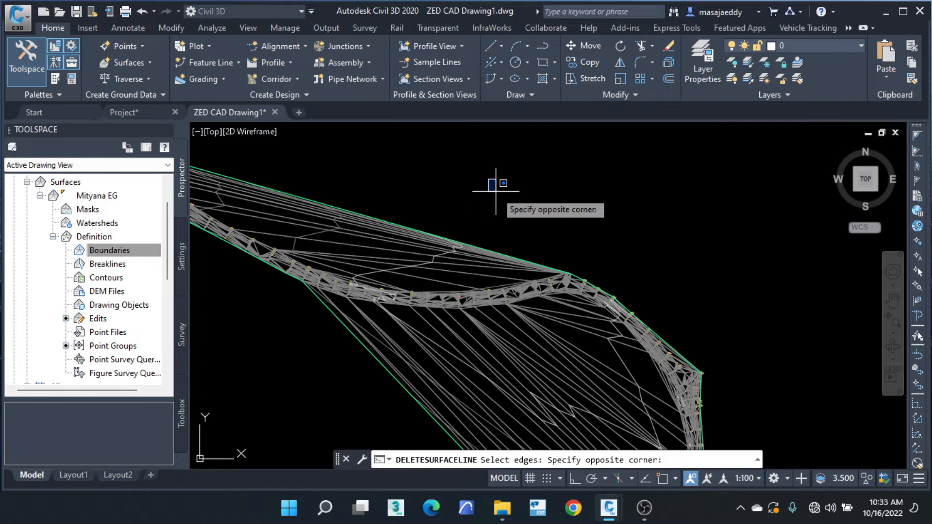
scroll(341, 302, "up", 3)
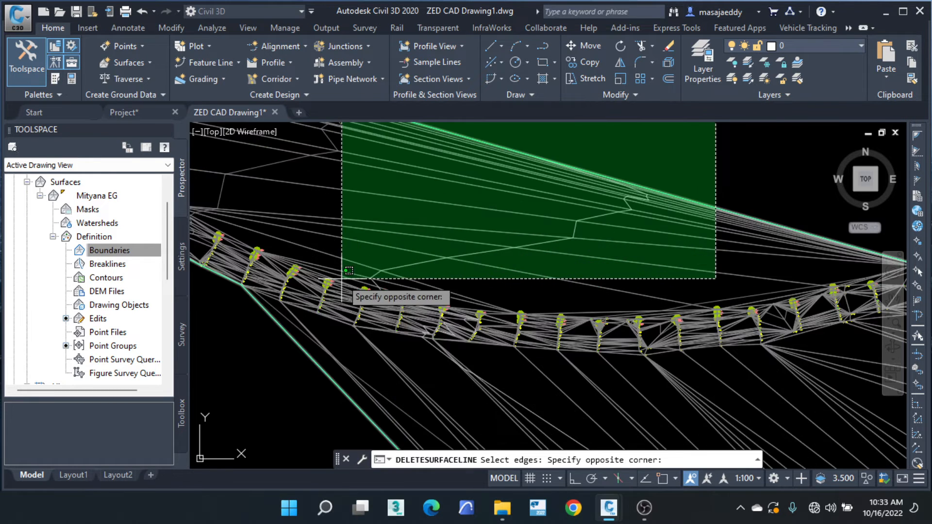
scroll(470, 282, "down", 2)
scroll(396, 282, "up", 4)
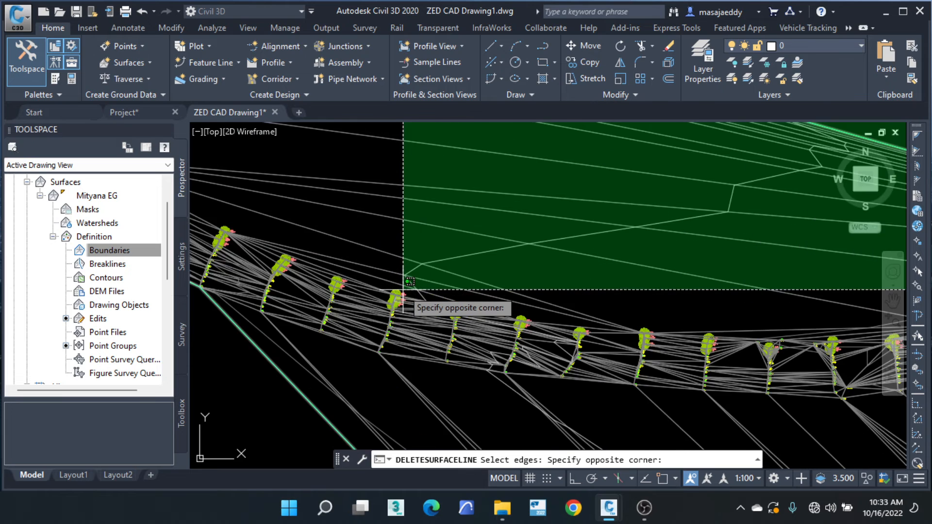
left_click(387, 285)
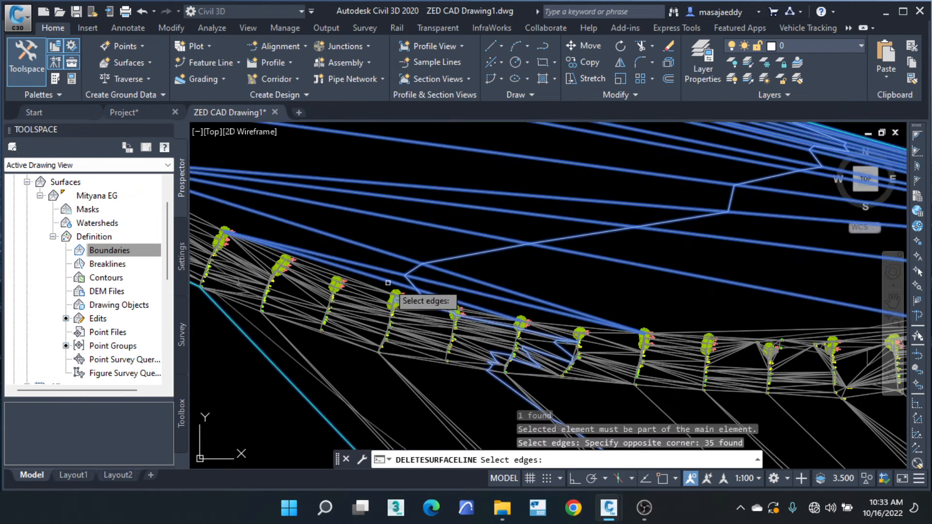
scroll(421, 260, "down", 3)
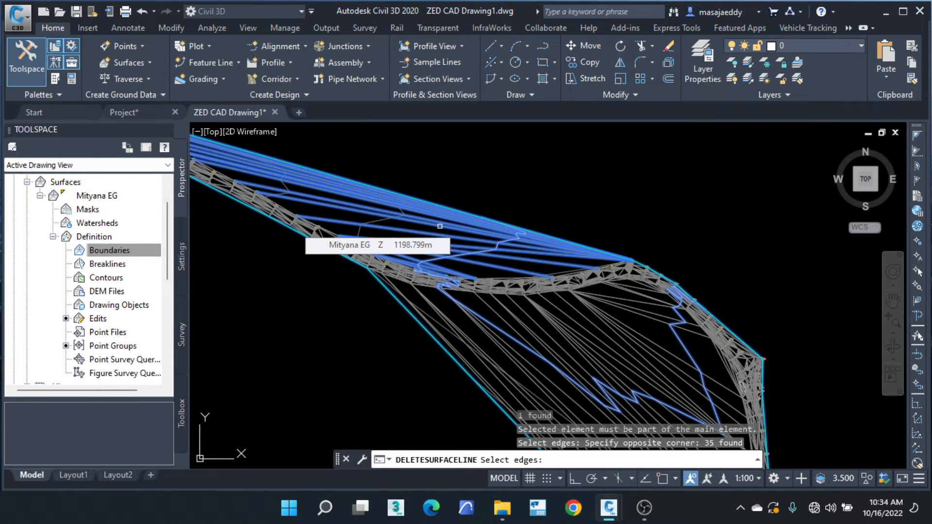
key("Return")
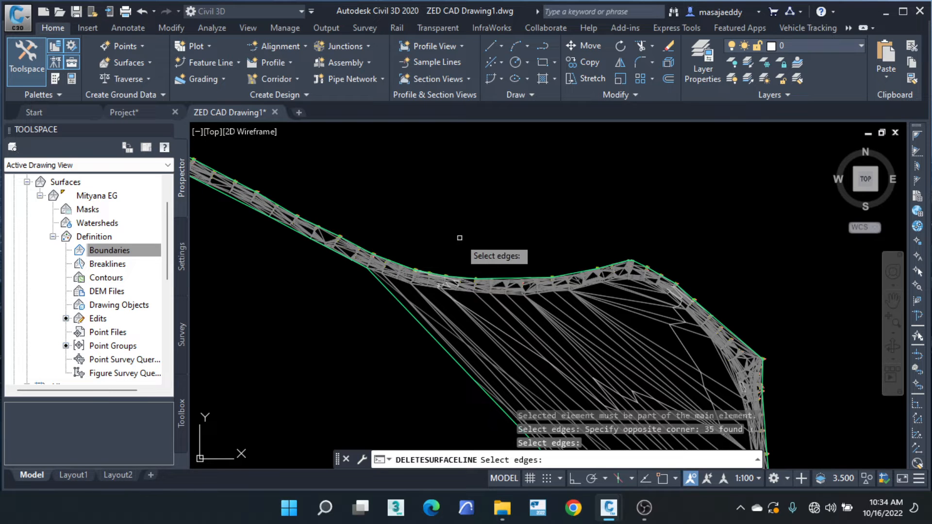
Delete the long triangle edges filling the large area southwest of the bend, between the route and the diagonal border.
scroll(344, 195, "down", 6)
scroll(376, 269, "up", 4)
left_click(442, 313)
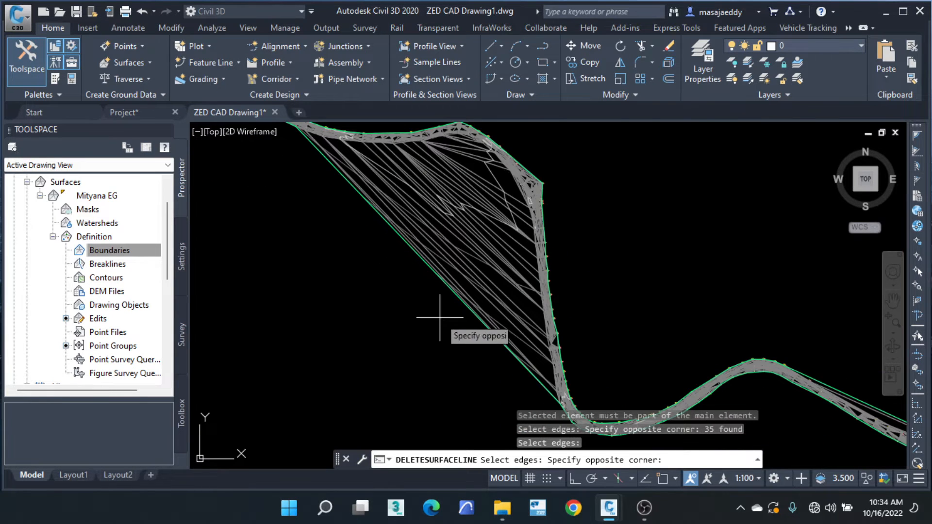
scroll(490, 148, "up", 2)
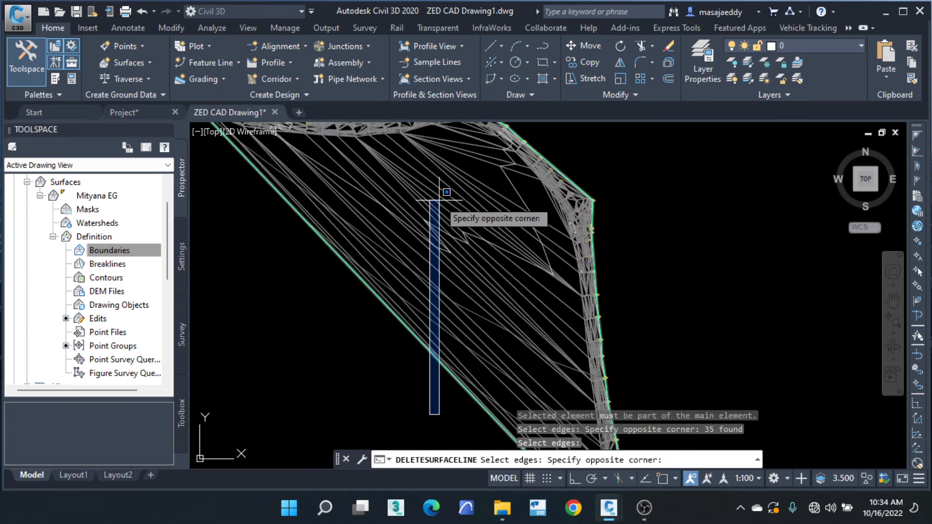
left_click(508, 166)
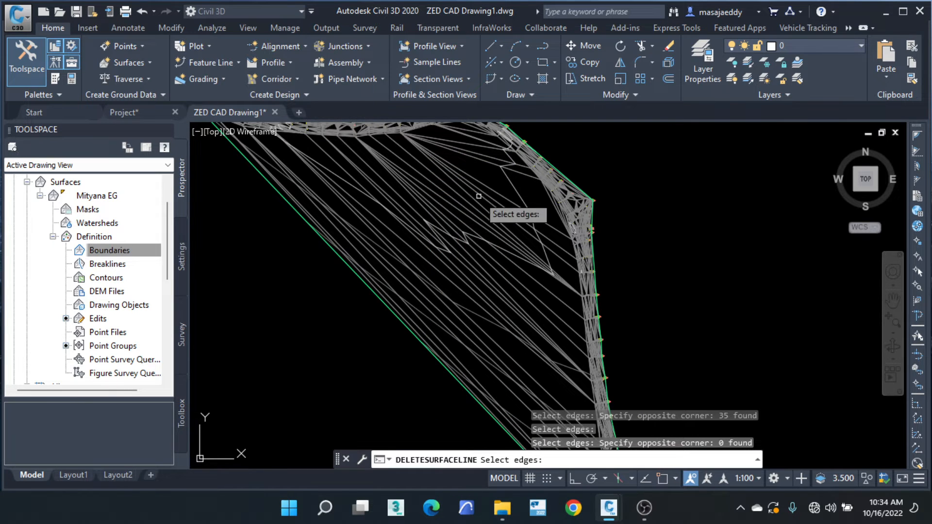
scroll(485, 194, "down", 1)
left_click(526, 379)
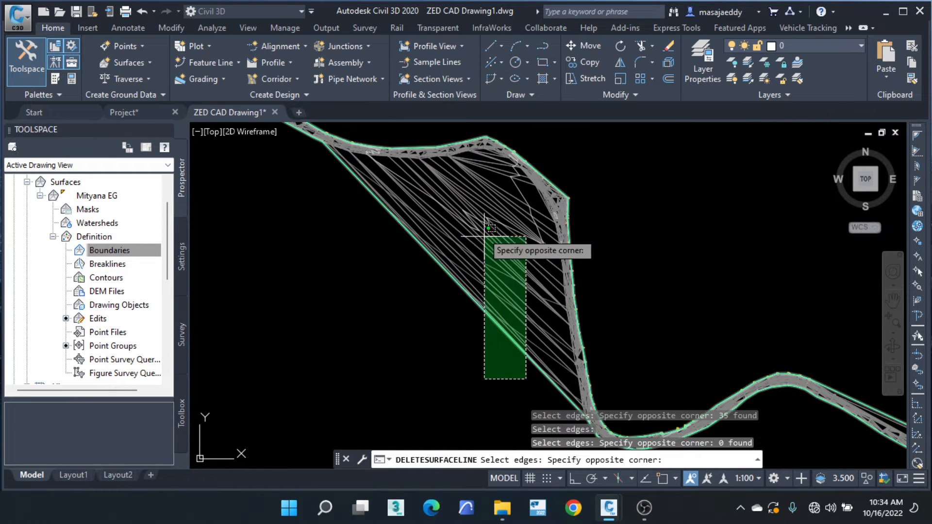
left_click(453, 175)
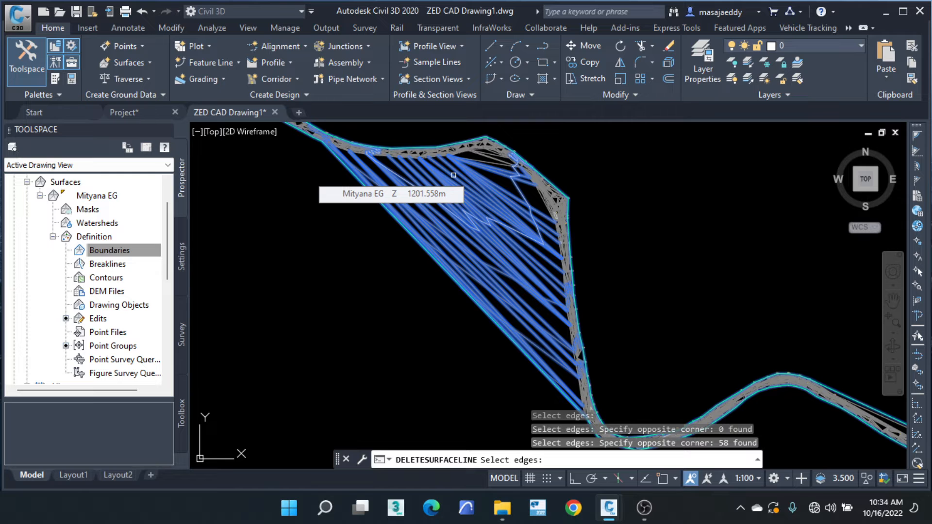
key("Return")
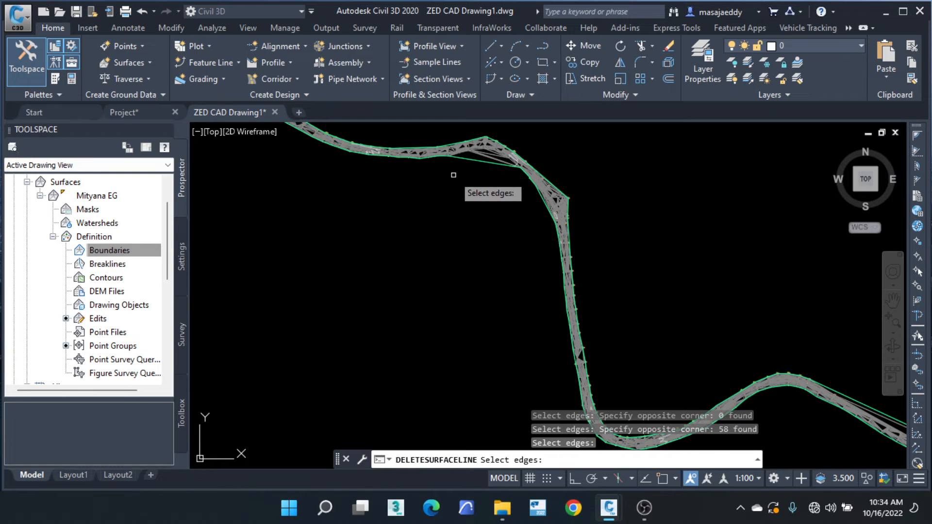
Delete the leftover long triangle edges on the underside of the crest just before the bend.
scroll(490, 155, "up", 8)
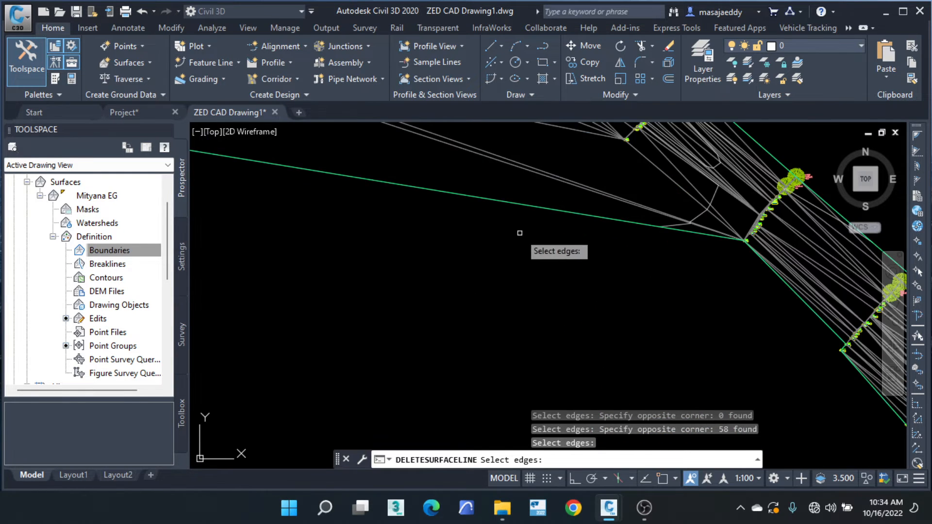
scroll(523, 272, "down", 2)
left_click(515, 277)
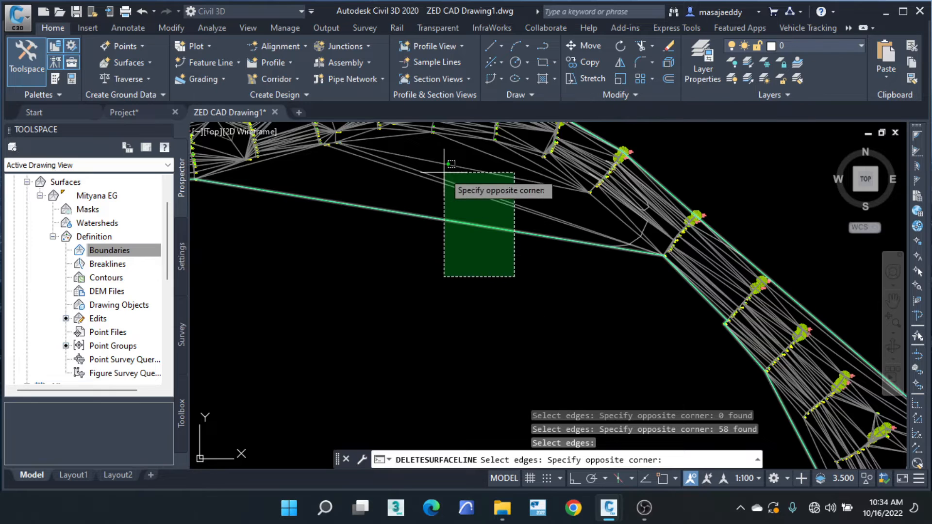
left_click(453, 151)
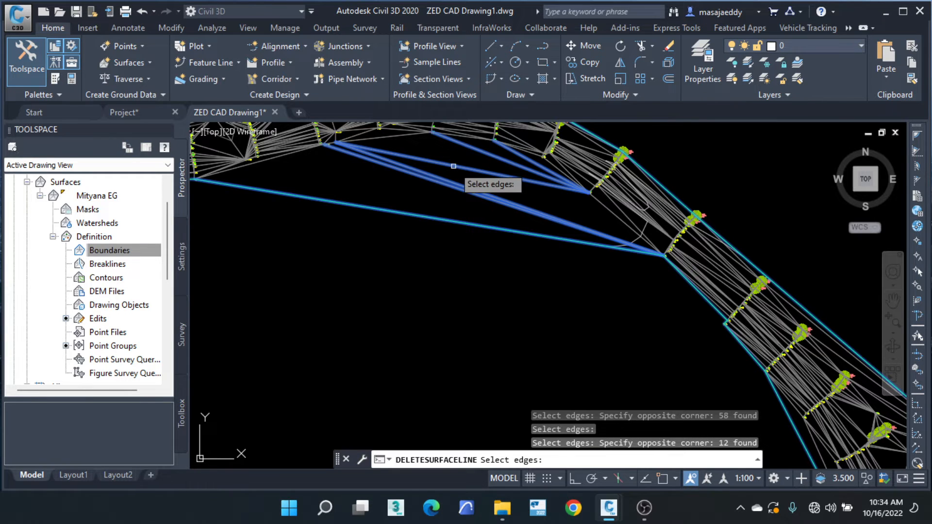
key("Return")
Delete the long triangle edges running northwest from the outermost tree at the sharp eastern corner of the bend.
scroll(442, 162, "down", 3)
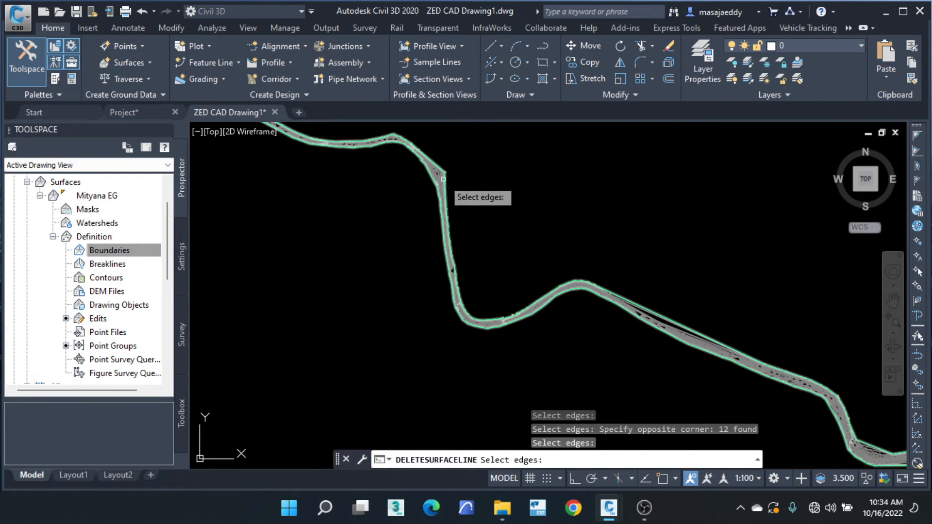
scroll(456, 192, "up", 5)
scroll(459, 142, "up", 3)
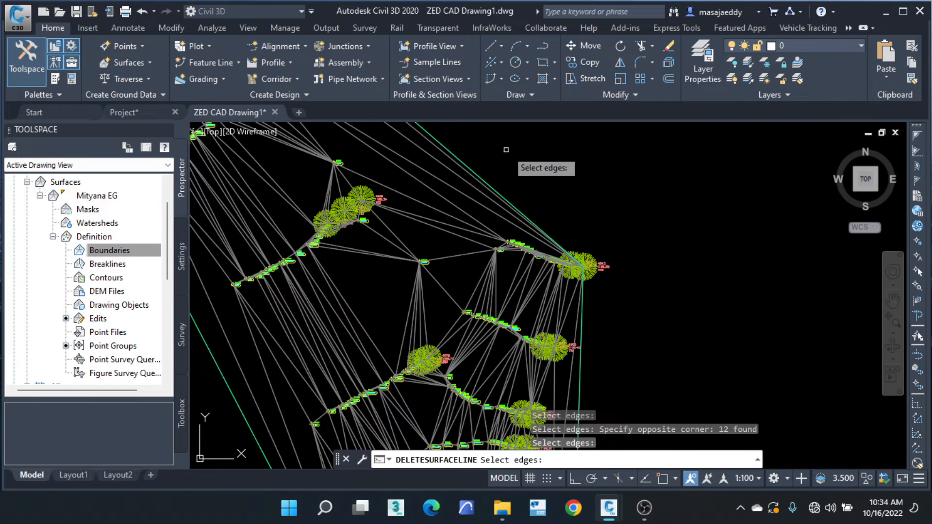
left_click(487, 130)
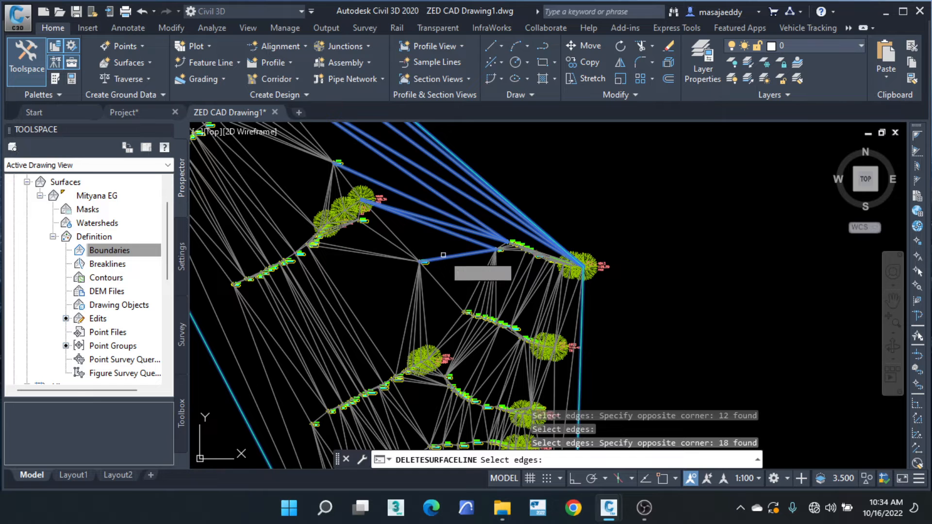
key("Return")
Delete the near-vertical border edges east of the trees below the sharp corner.
scroll(452, 231, "down", 5)
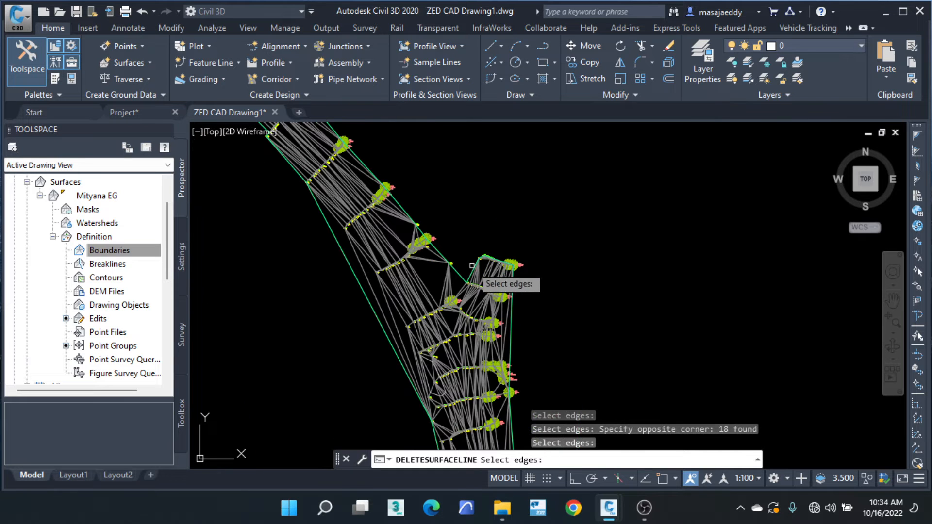
scroll(527, 357, "up", 4)
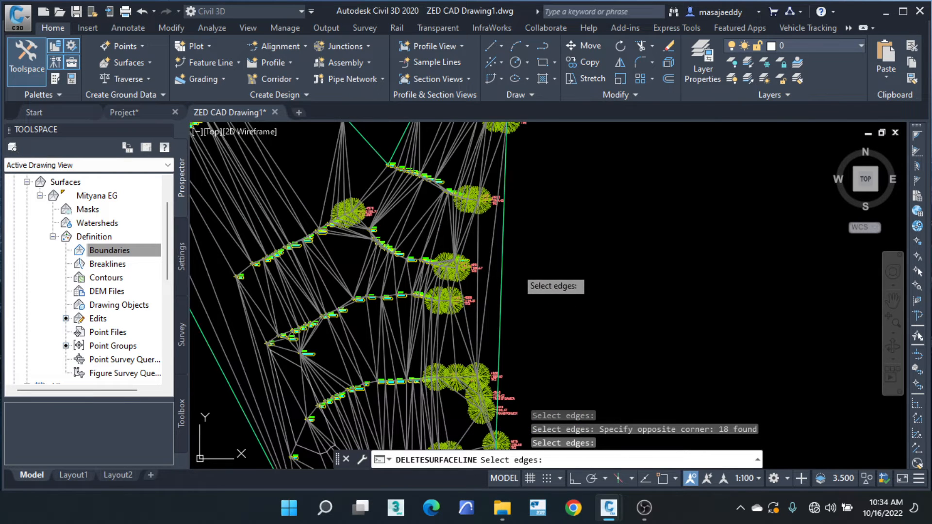
left_click(520, 267)
scroll(490, 302, "up", 2)
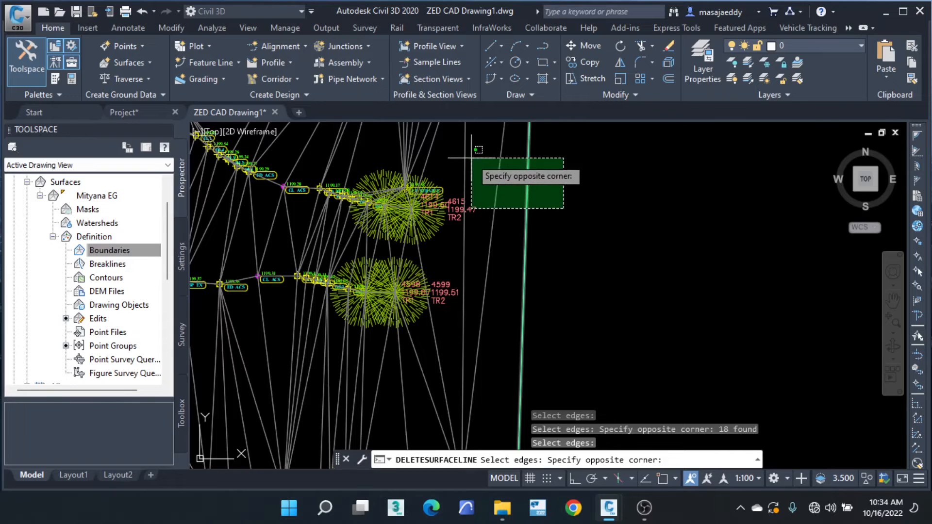
left_click(470, 251)
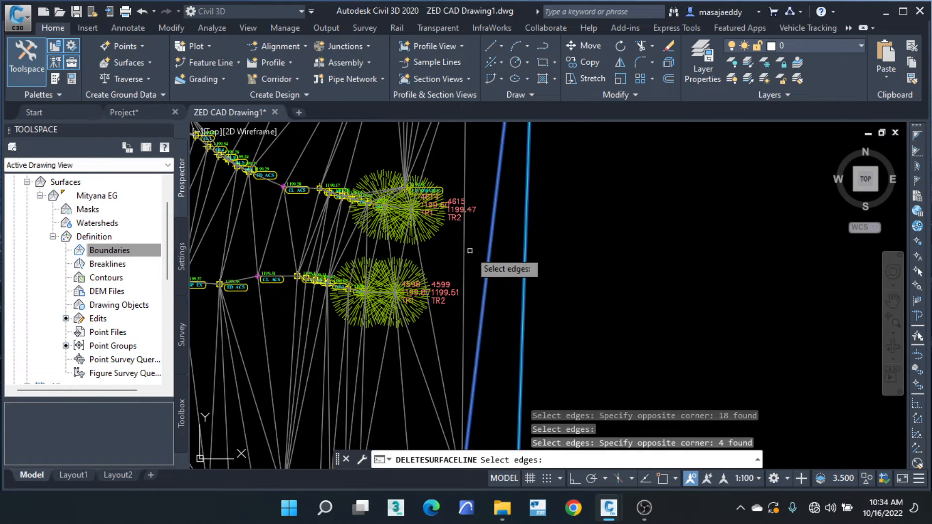
left_click(455, 246)
left_click(500, 249)
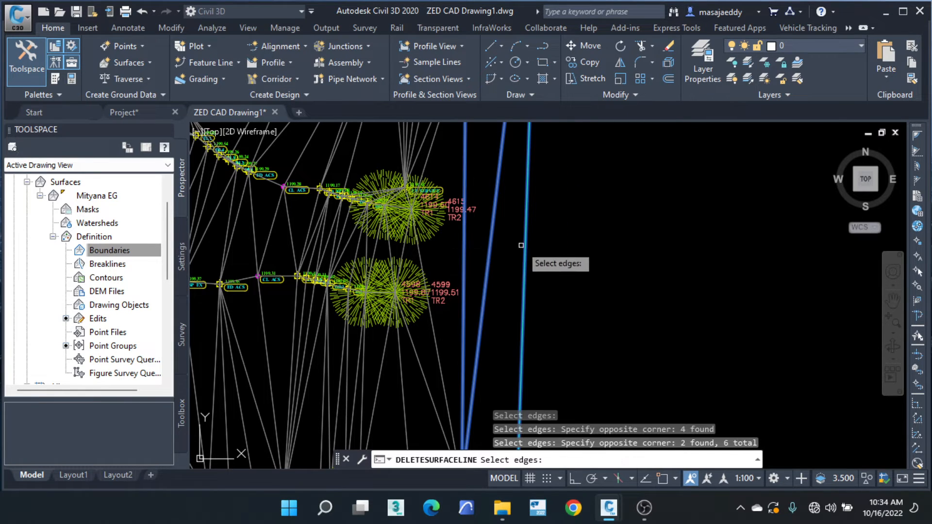
key("Return")
Select the long border edges along the southwestern side of the sharp bend for deletion.
scroll(453, 233, "up", 2)
scroll(452, 232, "down", 10)
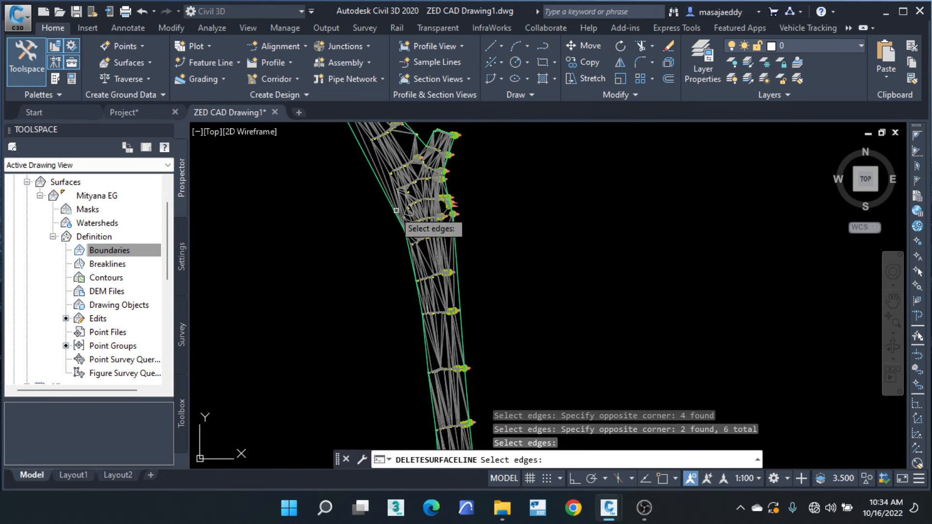
scroll(482, 258, "up", 4)
scroll(607, 262, "up", 3)
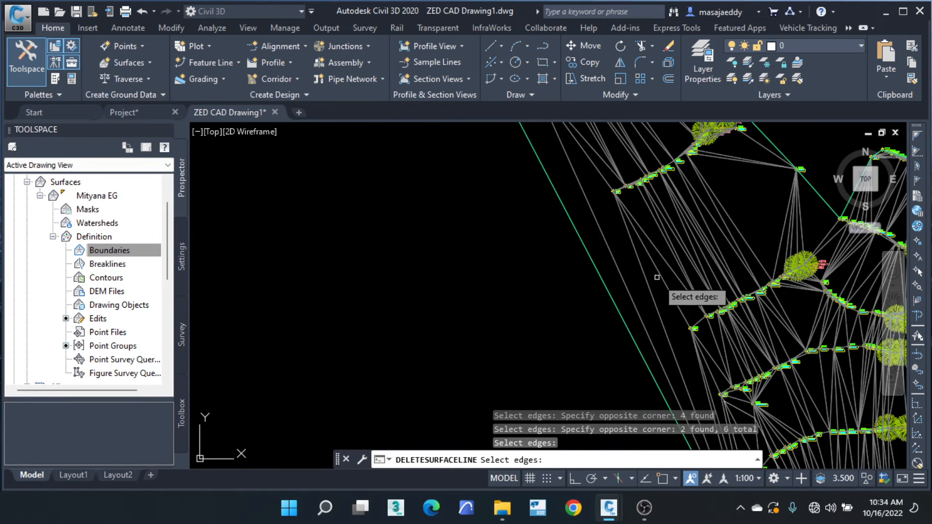
left_click(665, 300)
left_click(553, 338)
scroll(571, 270, "down", 6)
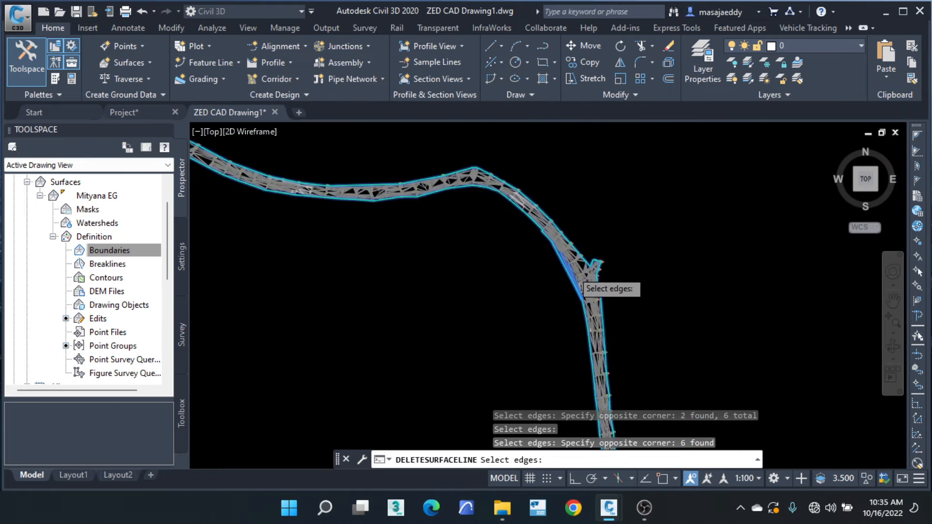
Add the fan of long edges on the south side of the route near its western end to the deletion selection.
scroll(582, 285, "down", 3)
scroll(392, 223, "up", 6)
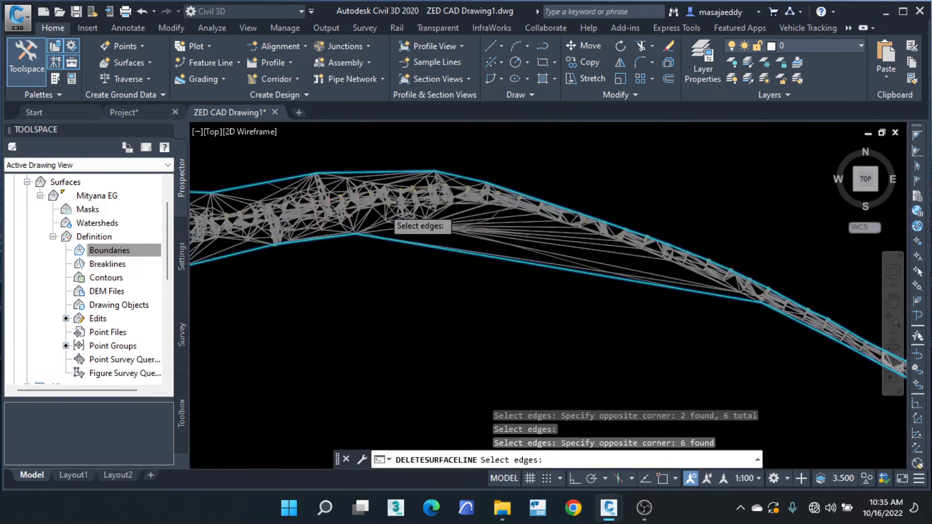
scroll(534, 229, "up", 3)
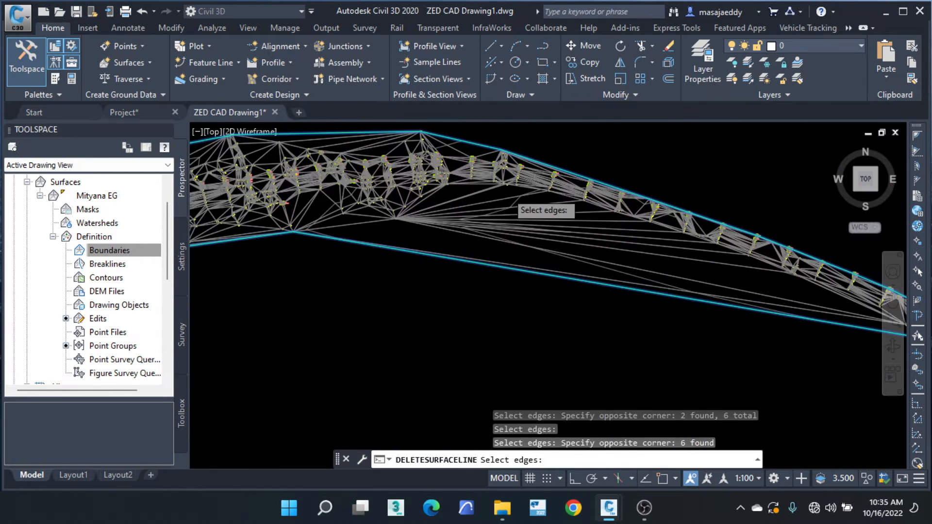
scroll(508, 191, "up", 3)
left_click(518, 188)
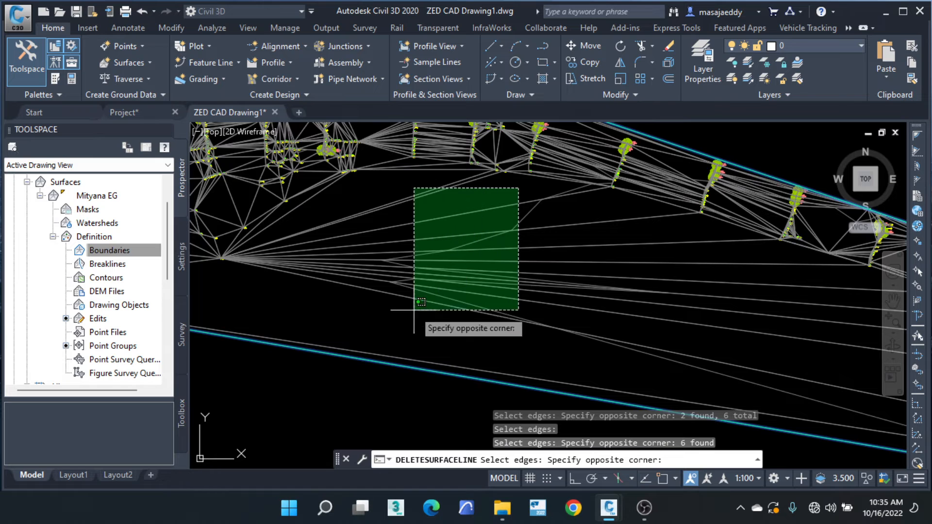
left_click(361, 372)
Add the long border edges across the shallow dip on the north side of the western end to the selection.
scroll(362, 372, "down", 5)
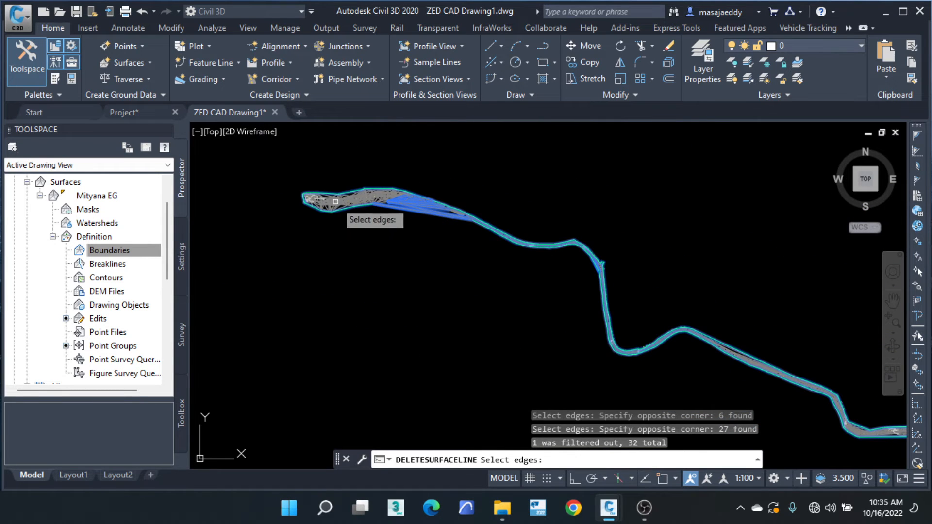
scroll(335, 201, "up", 8)
left_click(497, 142)
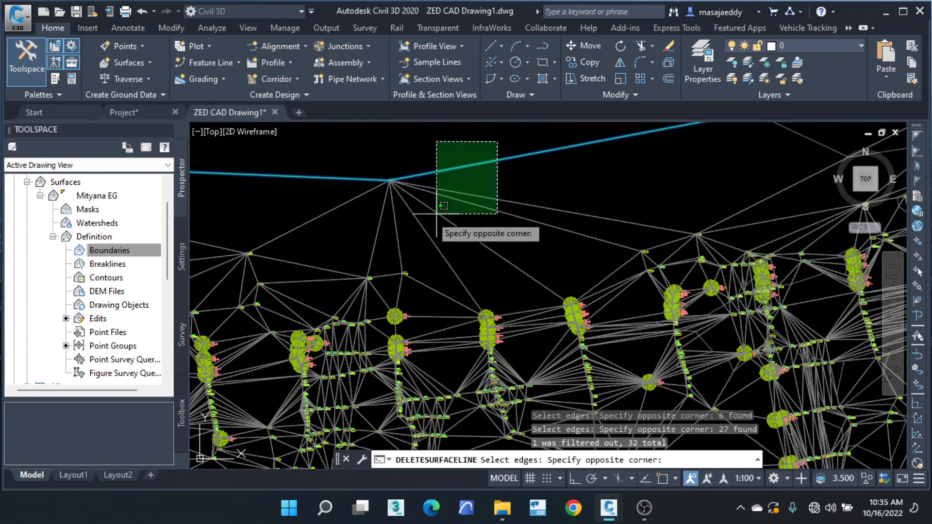
left_click(439, 207)
Add the long edges spanning the hollow beneath the hump east of the flat low stretch to the selection.
scroll(369, 184, "down", 5)
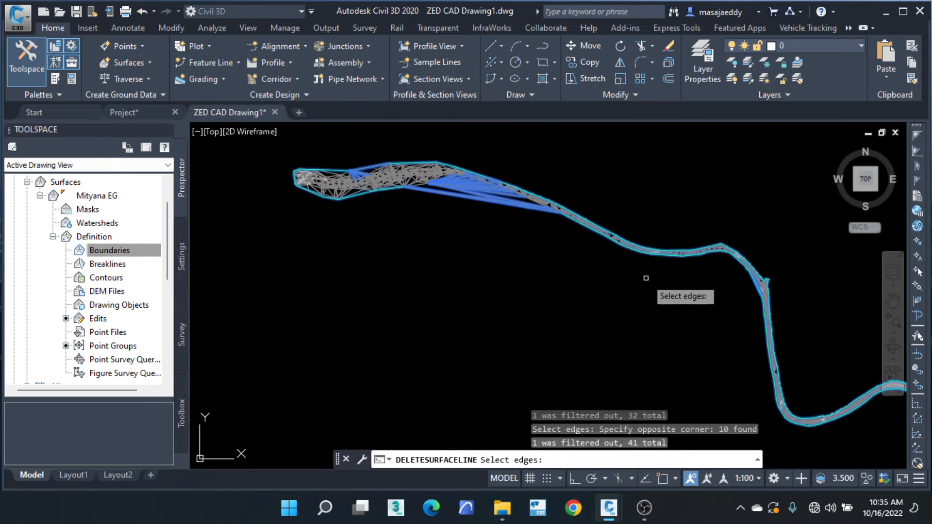
middle_click_drag(646, 278, 283, 183)
middle_click_drag(647, 352, 387, 227)
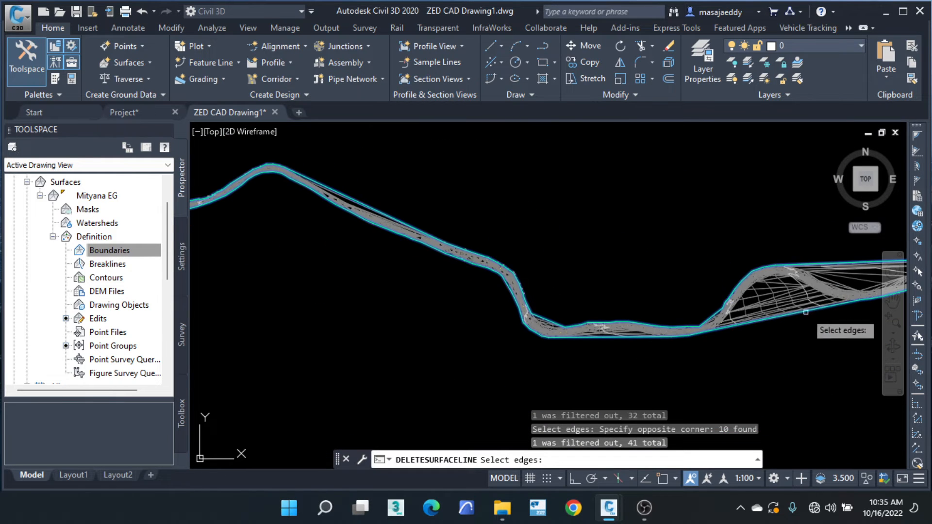
scroll(529, 243, "up", 4)
scroll(458, 148, "up", 5)
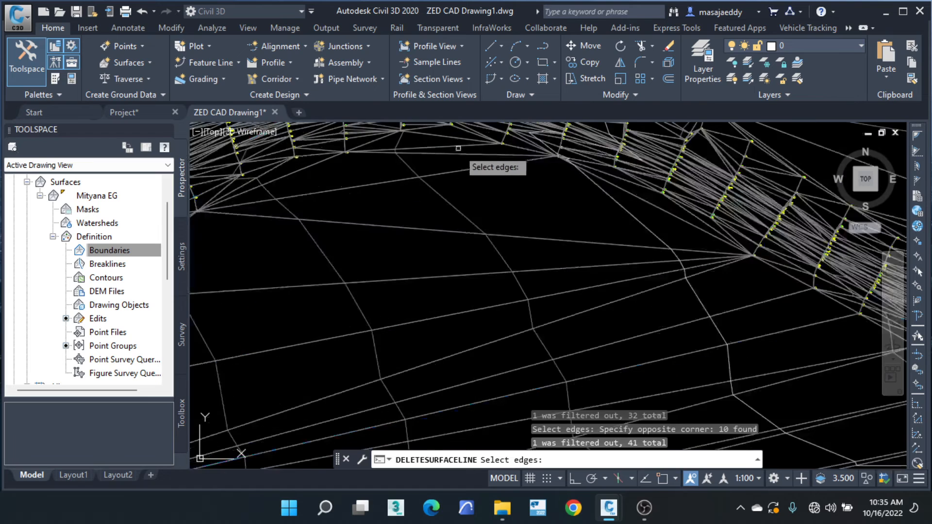
left_click(453, 133)
scroll(440, 274, "down", 5)
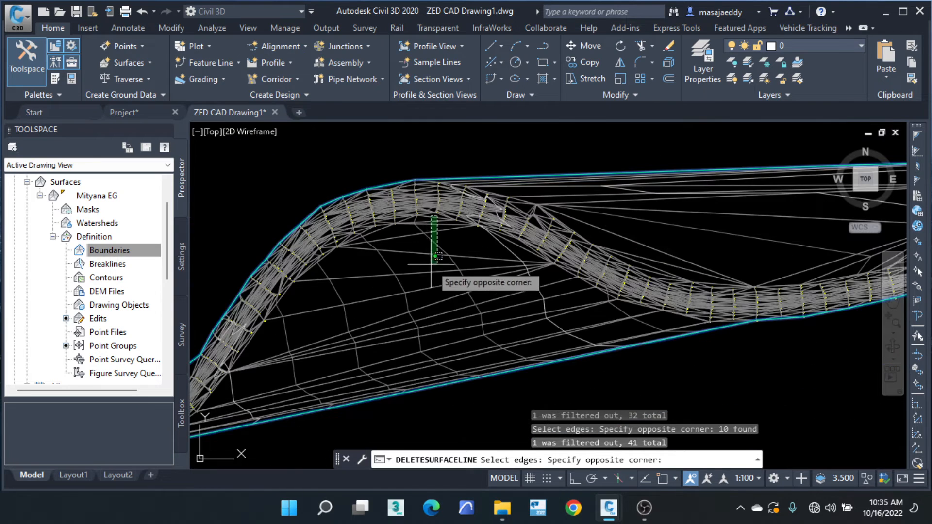
left_click(432, 378)
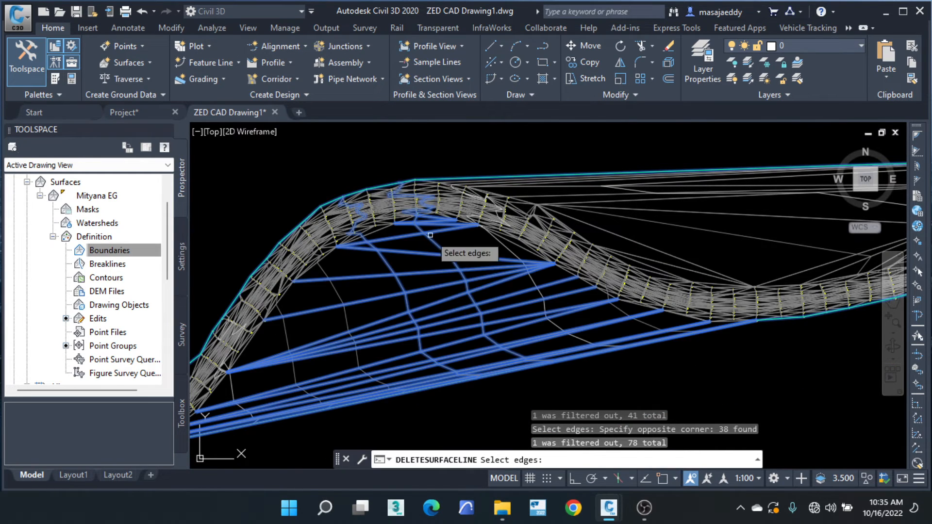
Add the long edges bridging the dip north of the road, just east of that hump, to the selection.
scroll(403, 223, "up", 6)
scroll(425, 161, "up", 2)
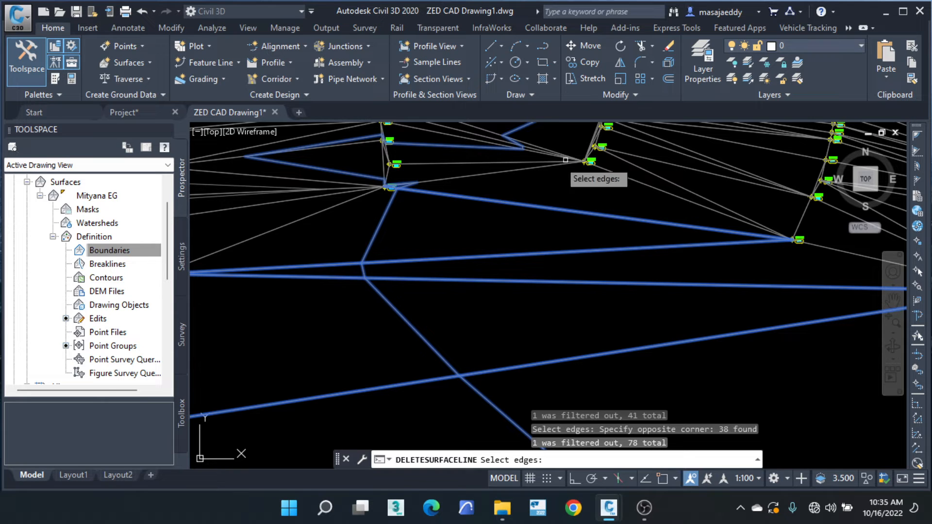
middle_click_drag(453, 163, 479, 248)
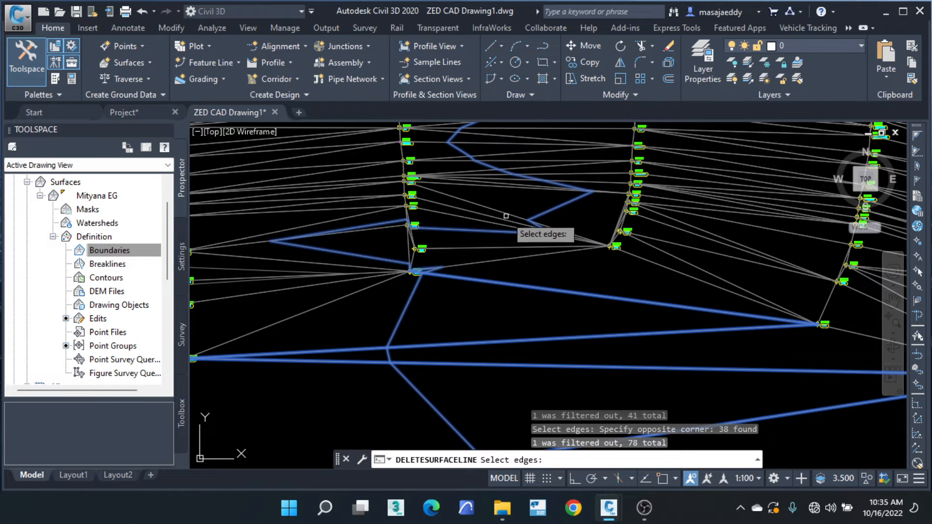
scroll(512, 187, "down", 4)
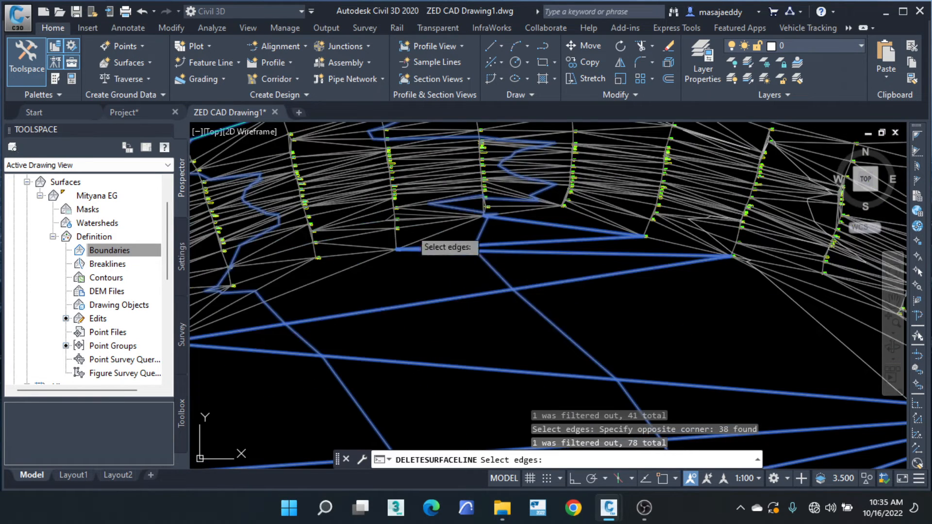
scroll(411, 229, "down", 5)
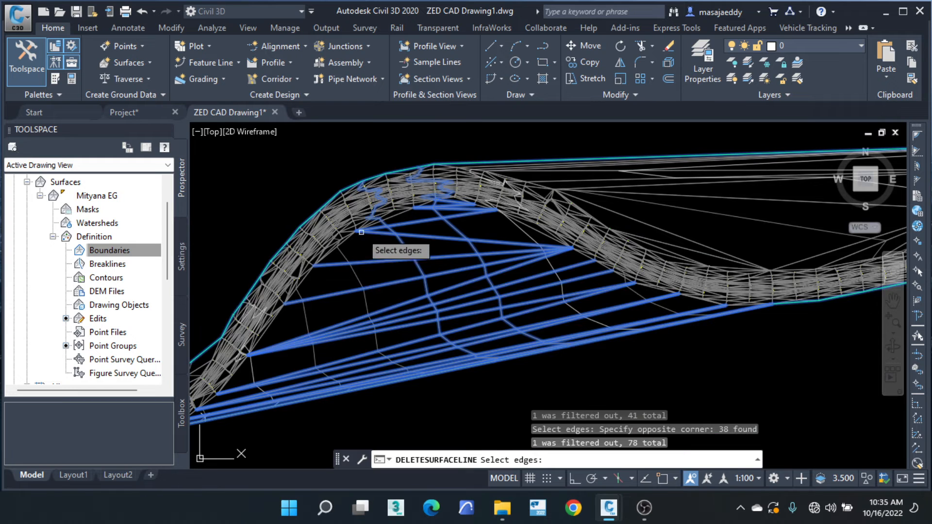
scroll(332, 255, "down", 5)
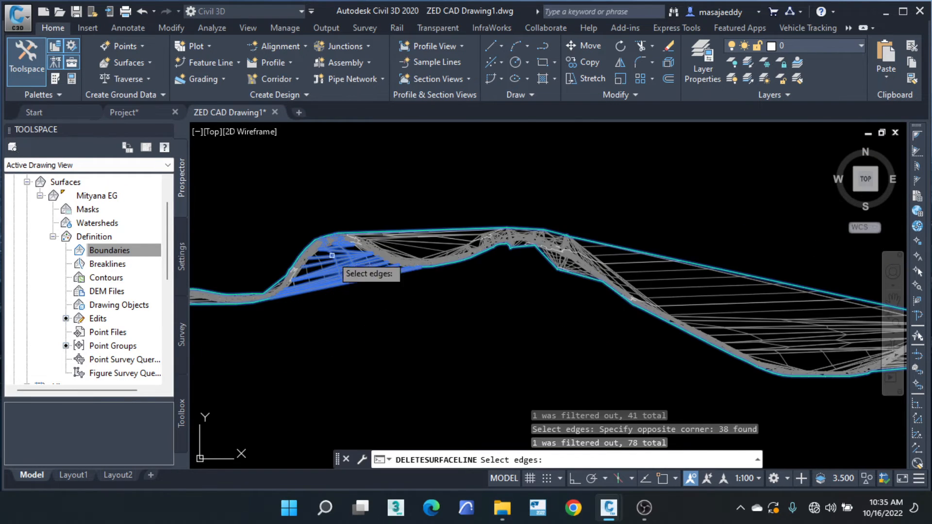
scroll(388, 237, "up", 5)
middle_click_drag(585, 338, 522, 318)
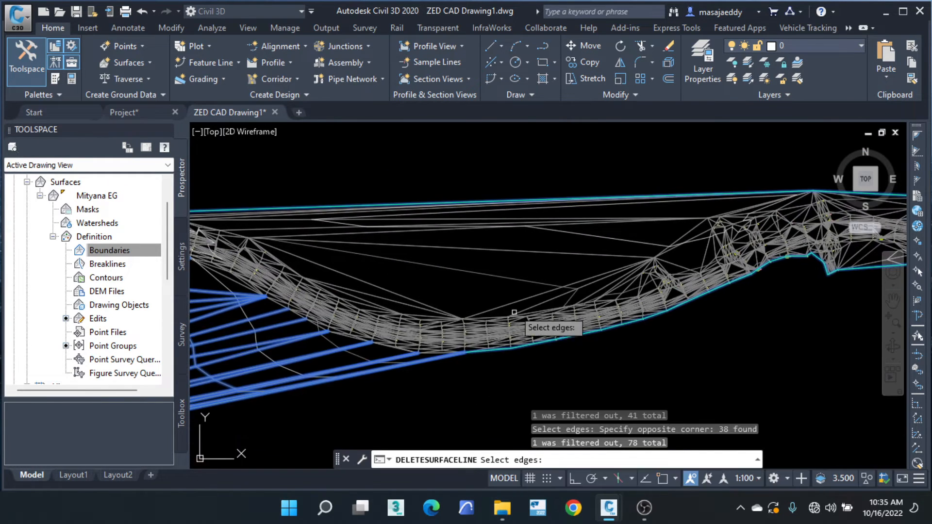
left_click(585, 173)
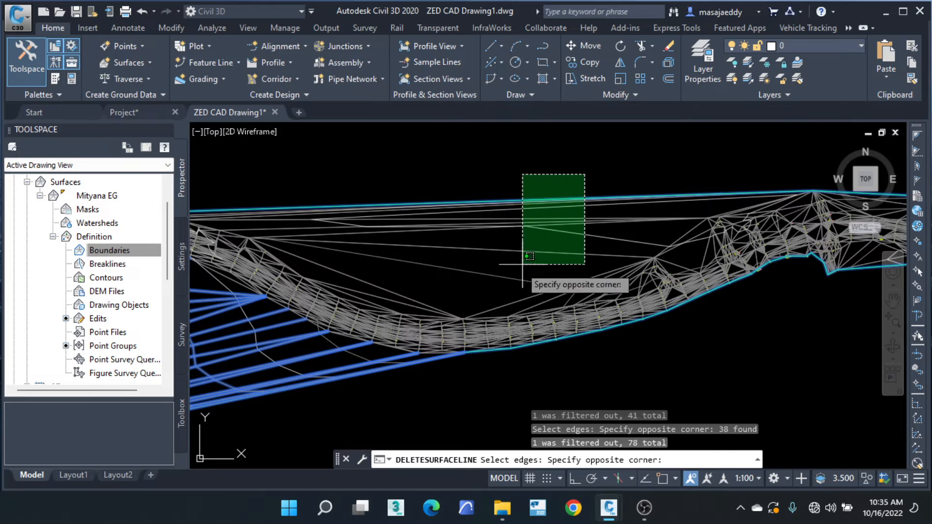
left_click(398, 296)
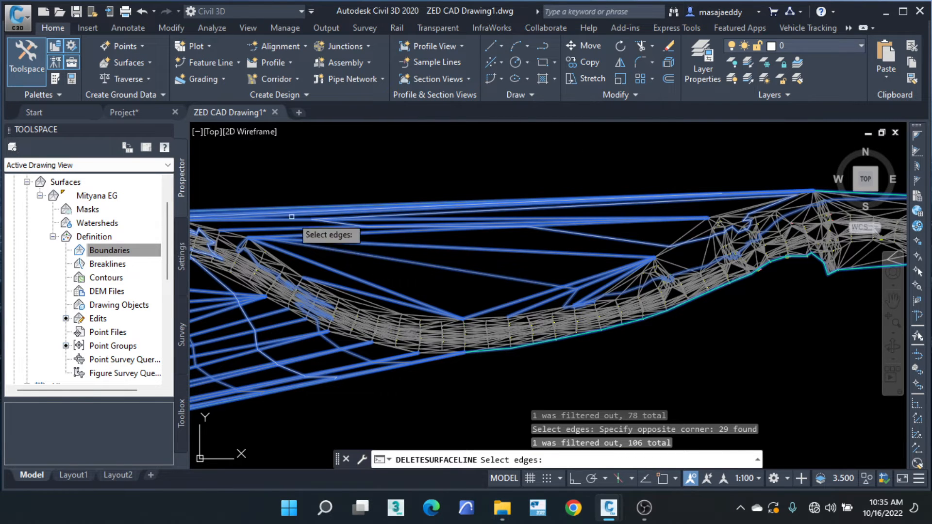
Add the long edges spanning the wide valley on the north side before the last hump to the selection.
scroll(305, 247, "down", 5)
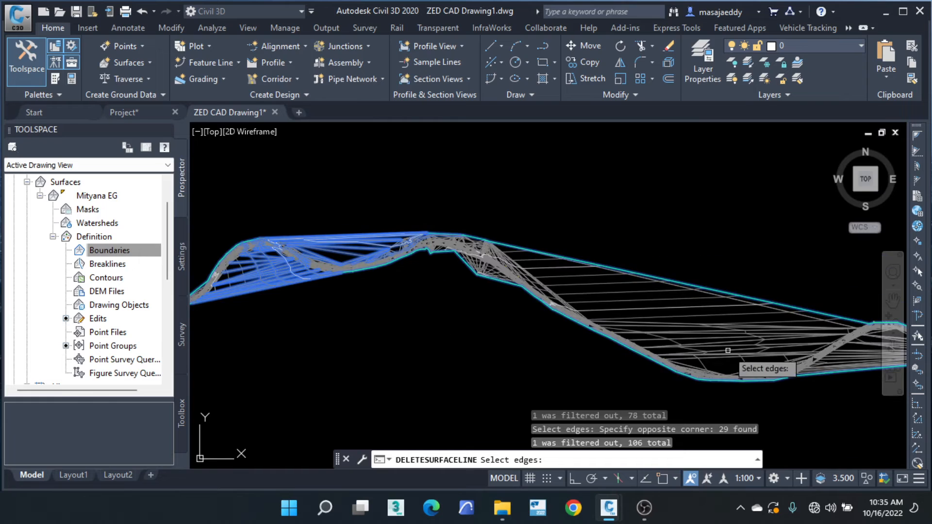
scroll(479, 266, "up", 6)
left_click(634, 170)
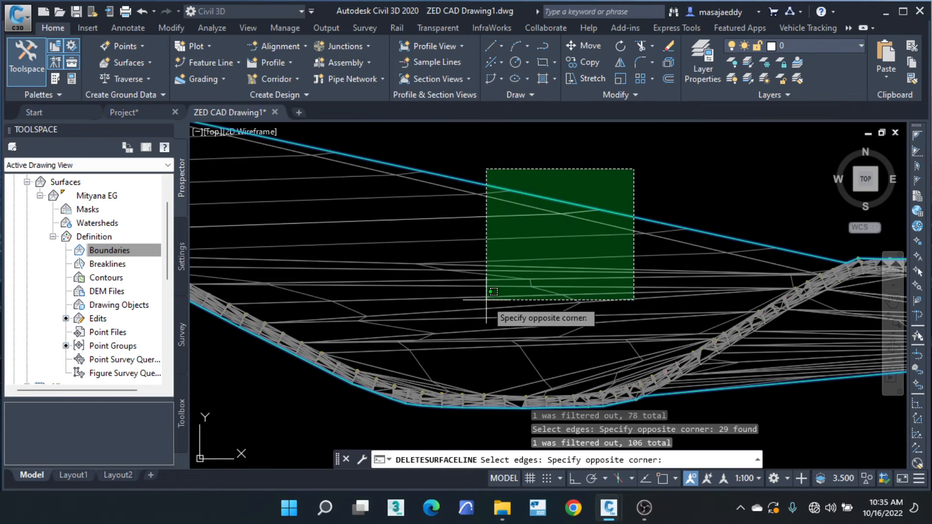
left_click(379, 373)
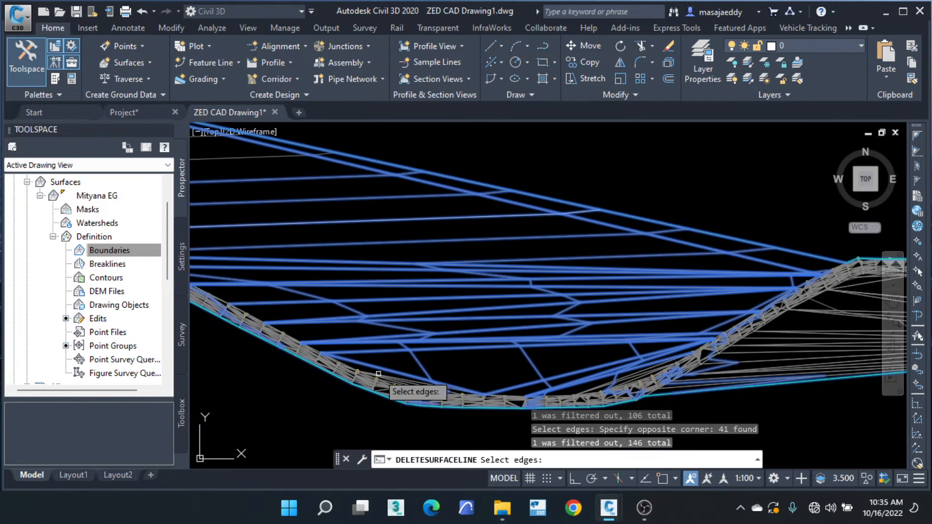
Add all long edges below the inside of the last hump, down to the southern border, to the selection.
scroll(340, 233, "down", 4)
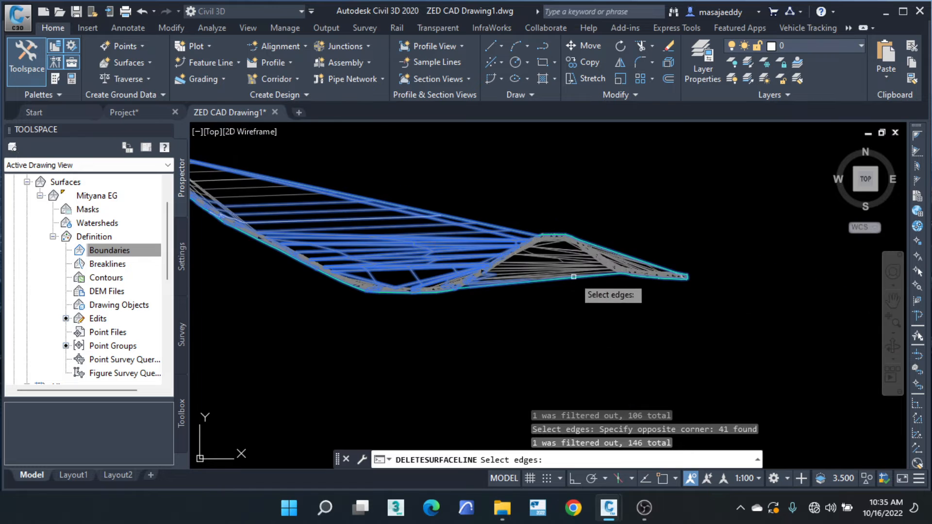
scroll(573, 277, "up", 3)
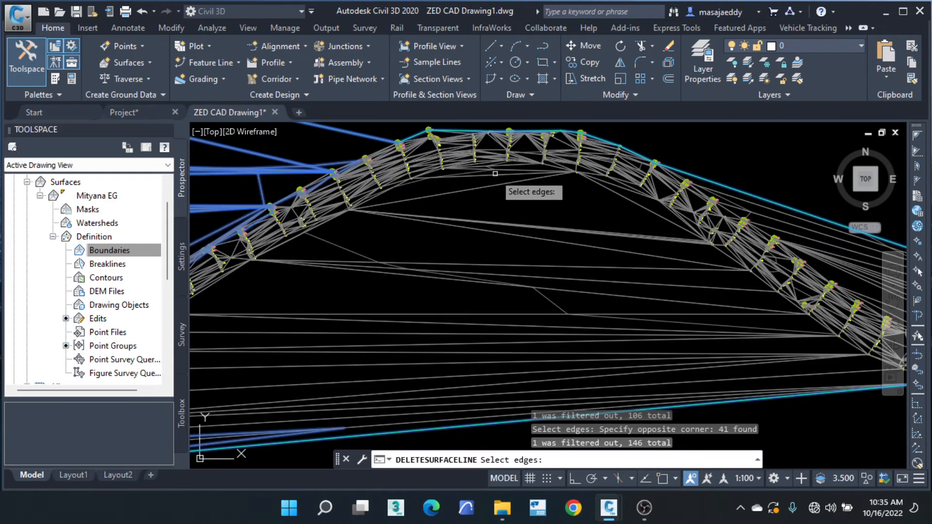
scroll(491, 172, "up", 2)
scroll(472, 154, "up", 2)
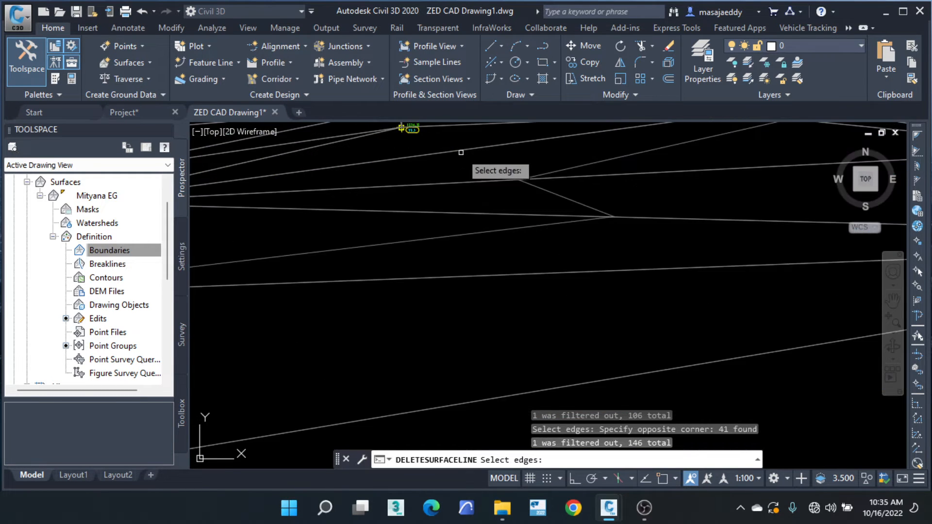
scroll(413, 181, "down", 1)
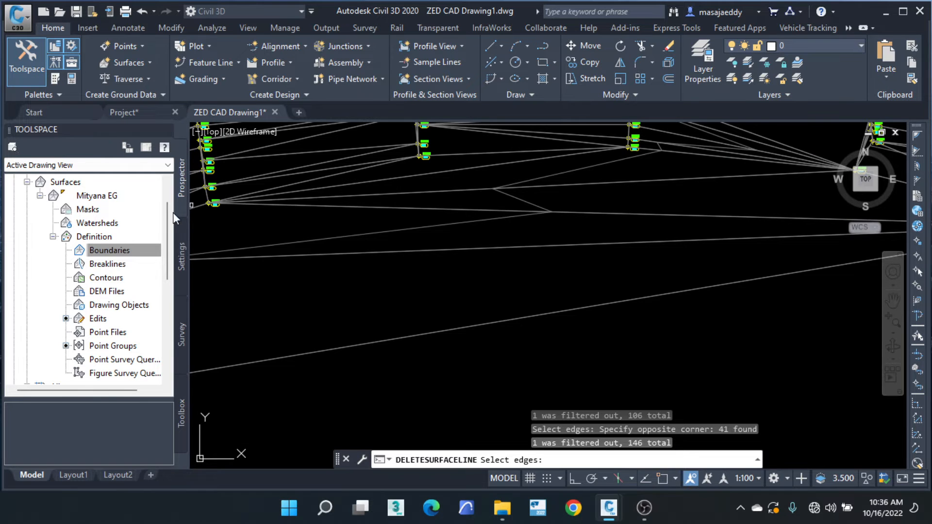
left_click(446, 164)
scroll(427, 198, "down", 3)
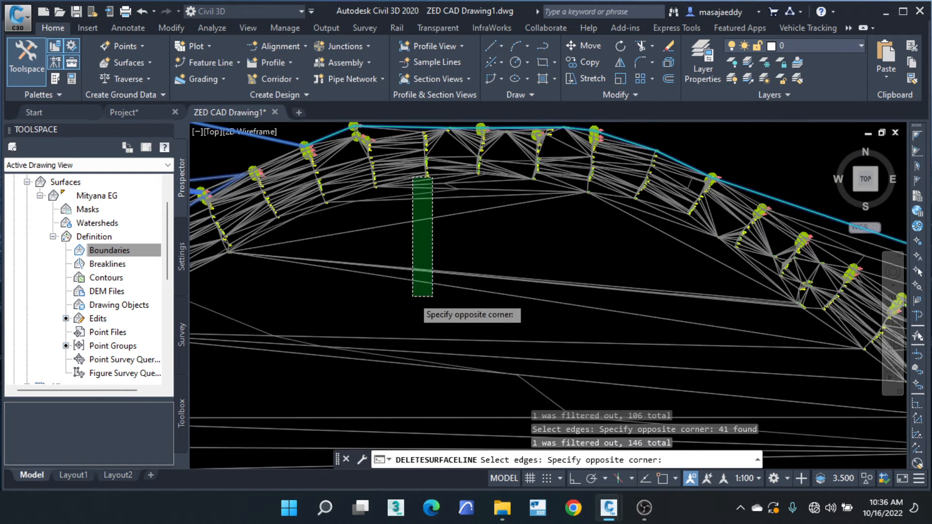
scroll(414, 311, "down", 2)
scroll(426, 358, "up", 5)
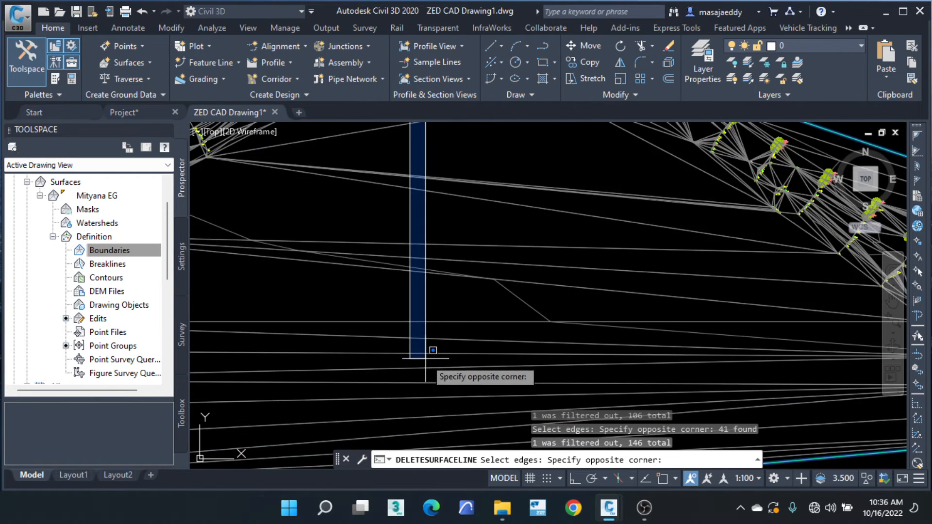
scroll(432, 330, "down", 5)
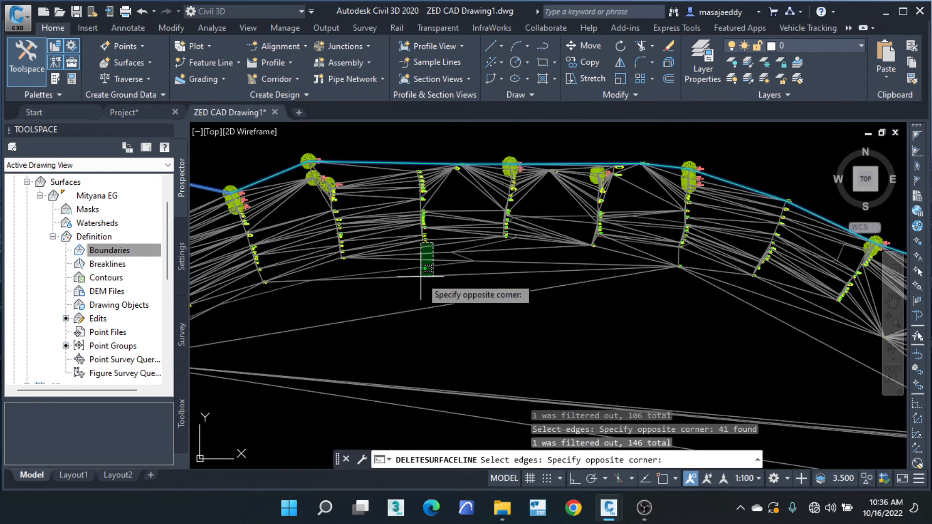
scroll(421, 272, "up", 2)
scroll(413, 270, "down", 4)
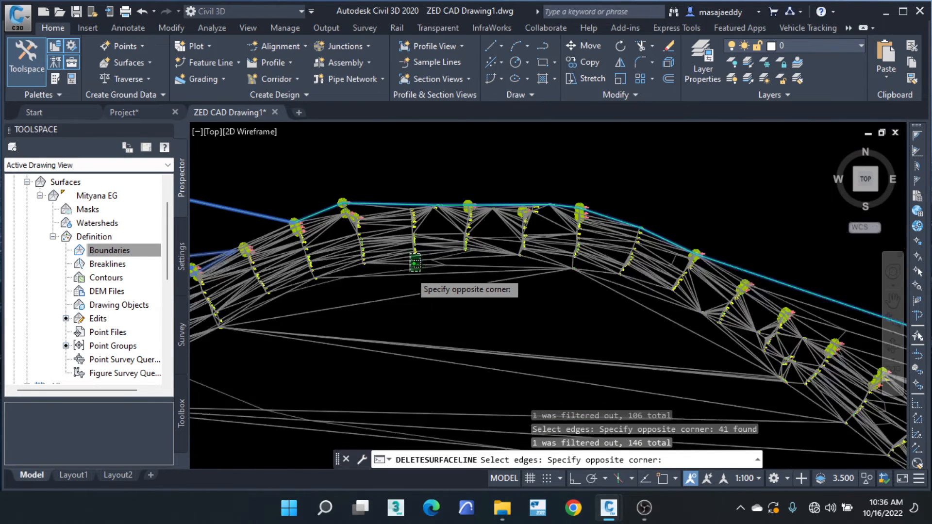
scroll(411, 377, "down", 4)
middle_click_drag(412, 401, 401, 177)
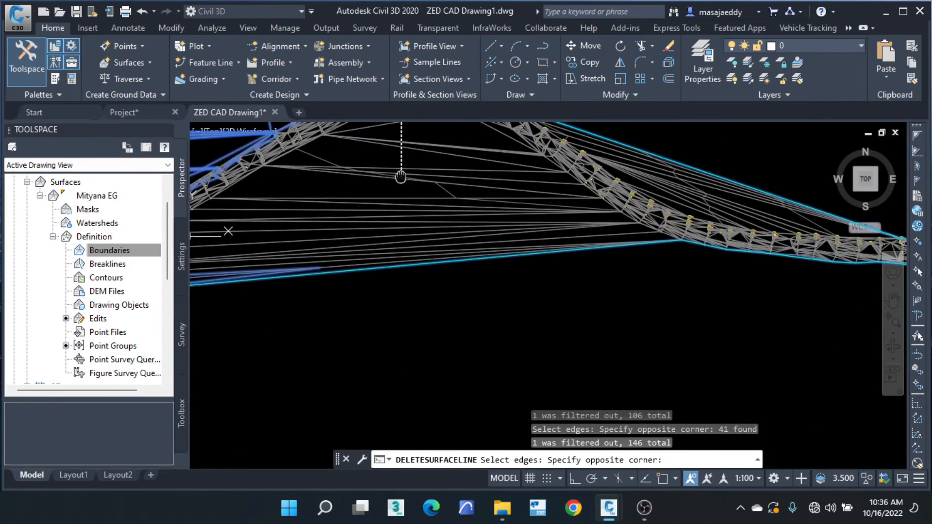
left_click(403, 316)
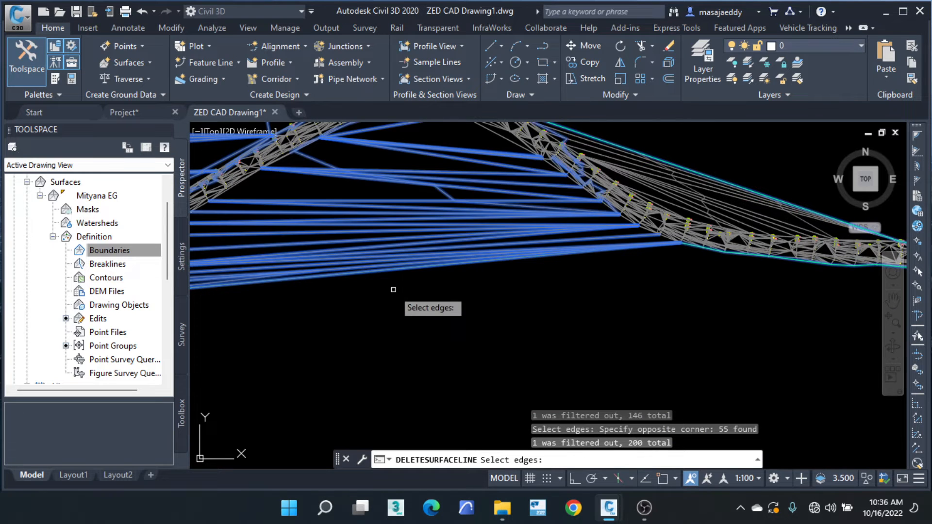
Add the long edges north of the road at the eastern end, and delete all the selected surface edges.
scroll(510, 243, "up", 2)
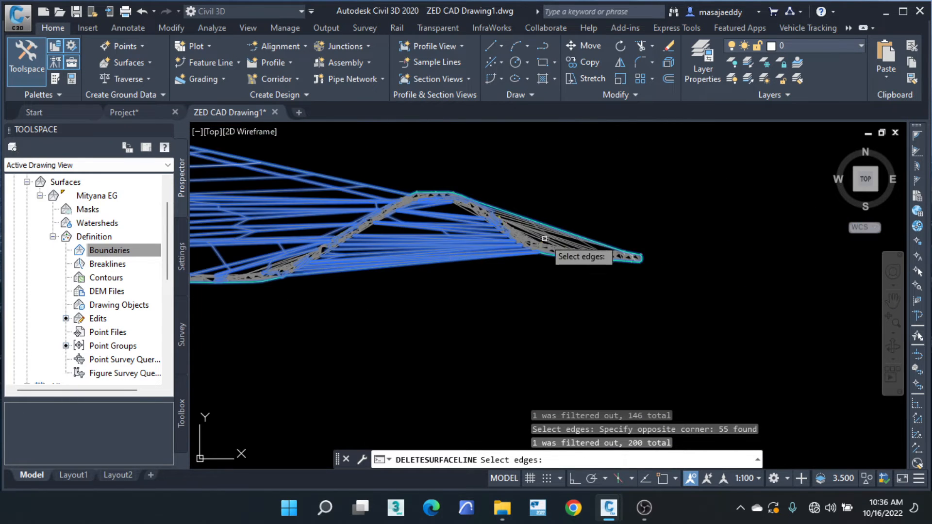
scroll(551, 253, "up", 3)
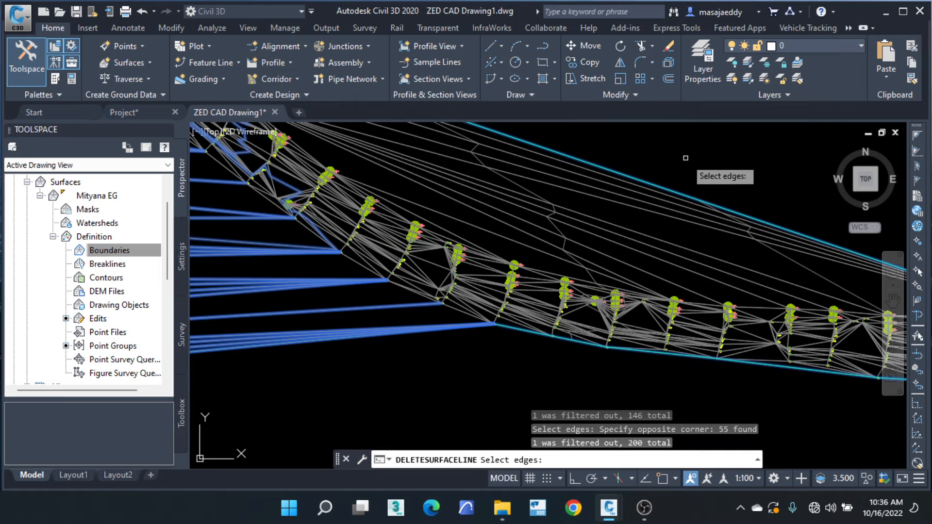
left_click(685, 156)
left_click(515, 231)
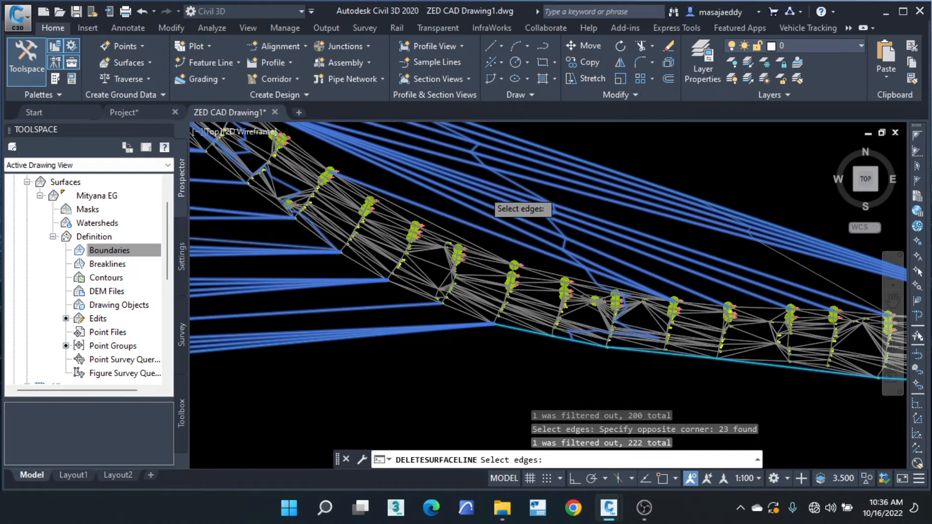
scroll(491, 194, "down", 4)
key("Return")
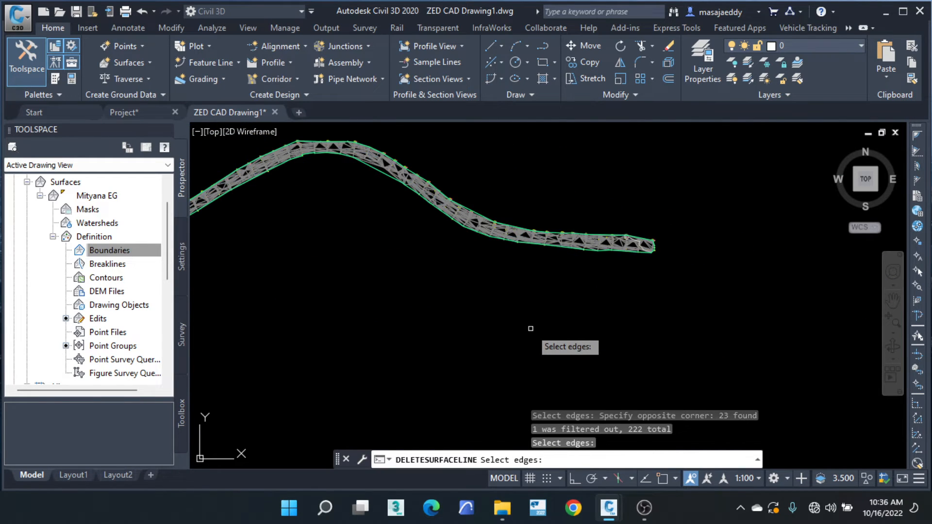
Check the Mityana EG surface along the route back to its western start for remaining long edges.
scroll(632, 279, "down", 2)
scroll(403, 246, "up", 4)
middle_click_drag(418, 245, 784, 289)
scroll(439, 276, "down", 2)
middle_click_drag(439, 277, 845, 228)
middle_click_drag(393, 181, 685, 421)
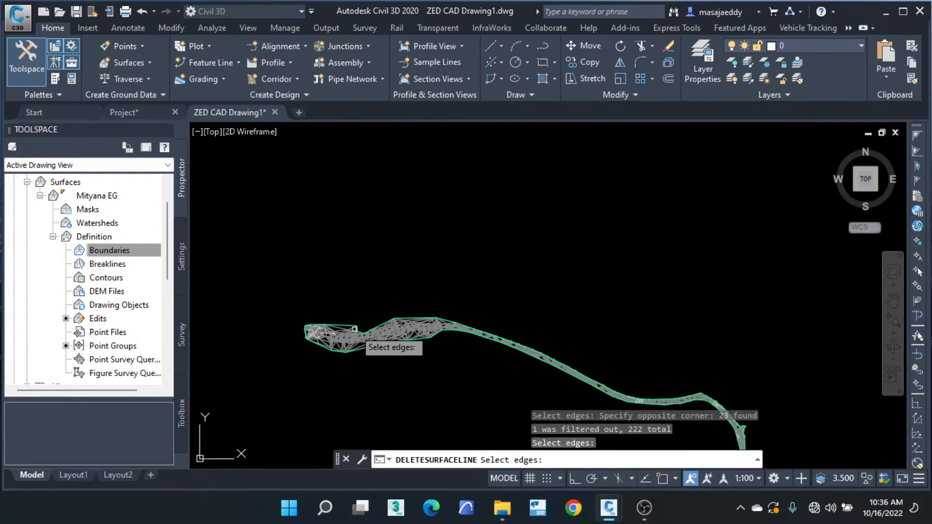
middle_click_drag(377, 338, 176, 167)
middle_click_drag(596, 345, 540, 321)
Delete the long surface edges on the north side of the straight stretch southeast of the hump and end the edge deletion.
scroll(525, 315, "up", 6)
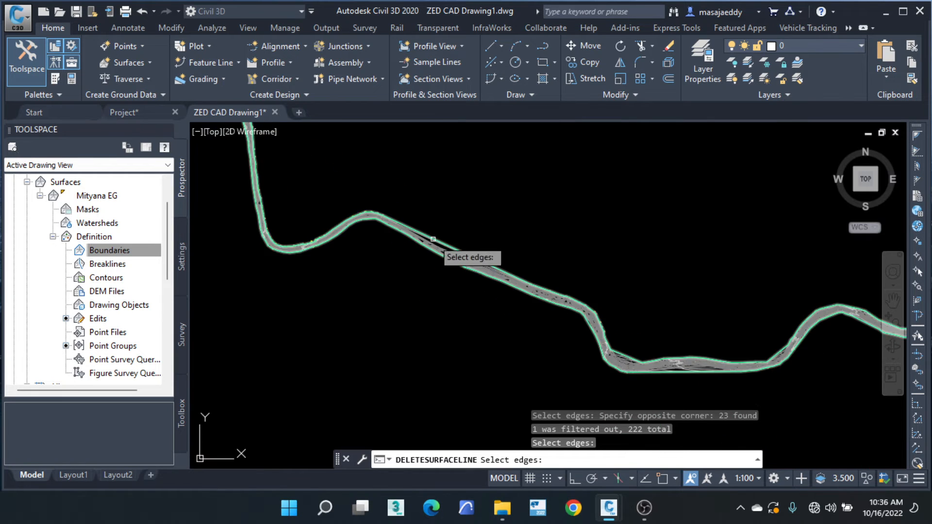
left_click(549, 196)
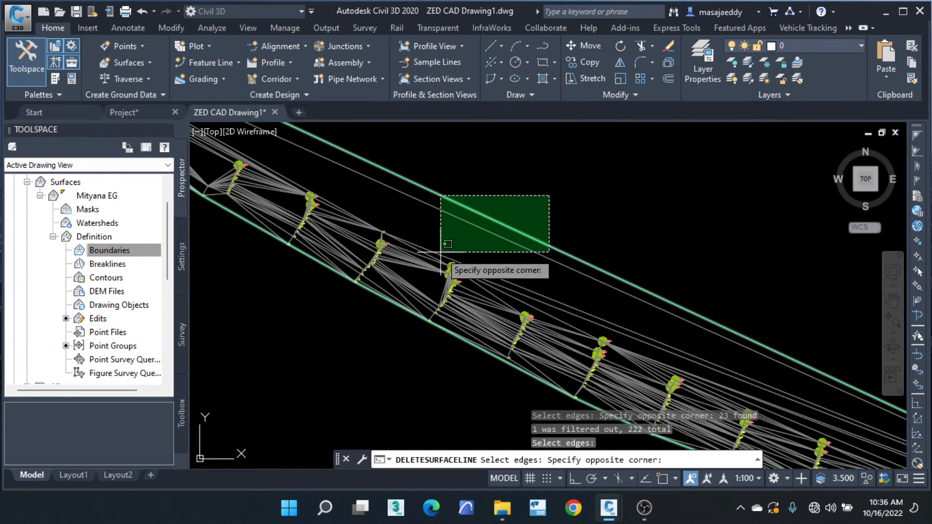
scroll(480, 301, "up", 2)
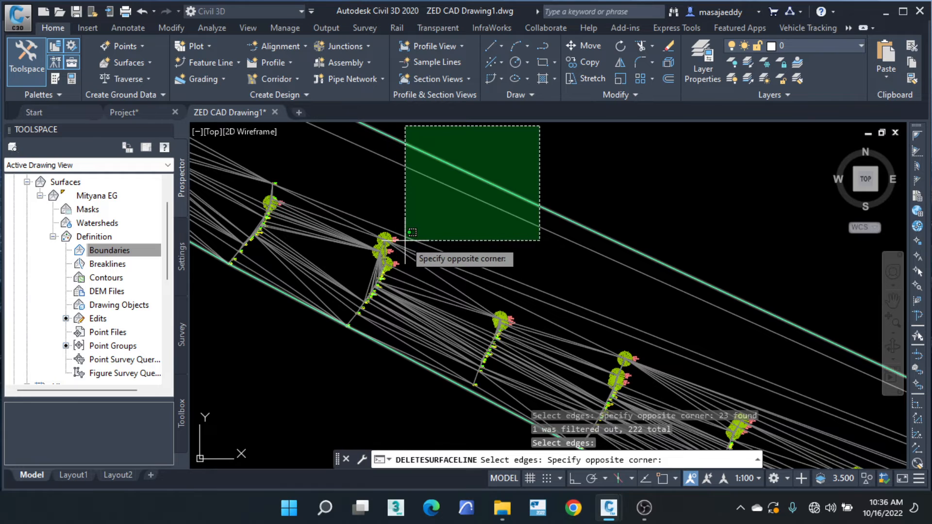
scroll(405, 240, "up", 2)
left_click(405, 240)
scroll(417, 273, "down", 2)
scroll(417, 269, "down", 2)
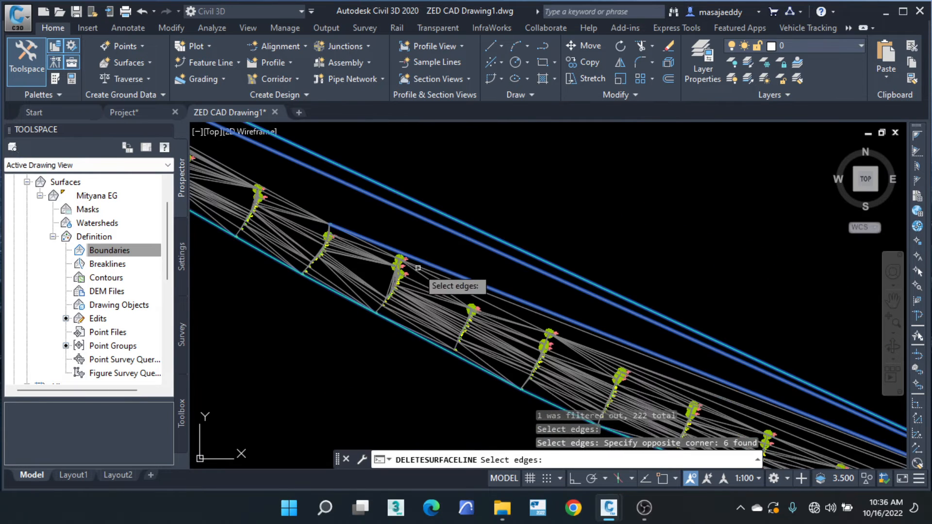
key("Return")
scroll(549, 164, "down", 4)
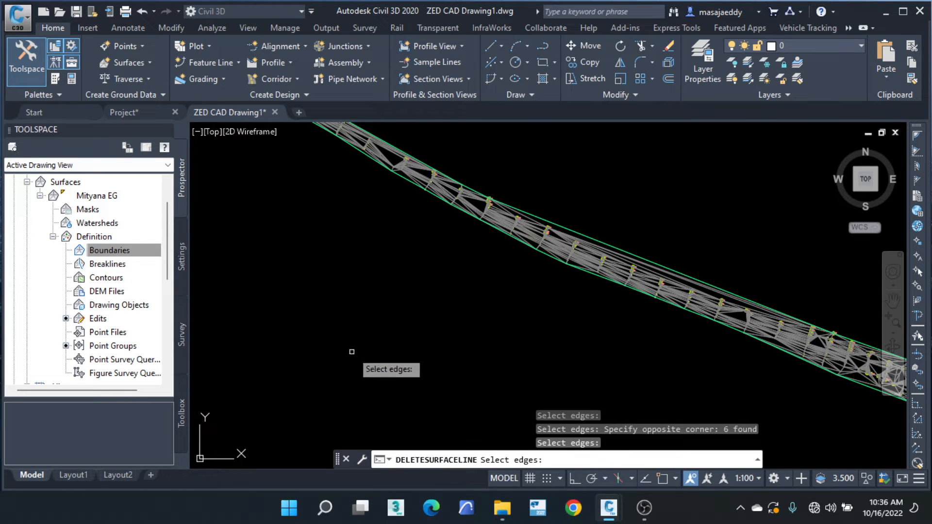
scroll(367, 340, "down", 4)
key("Escape")
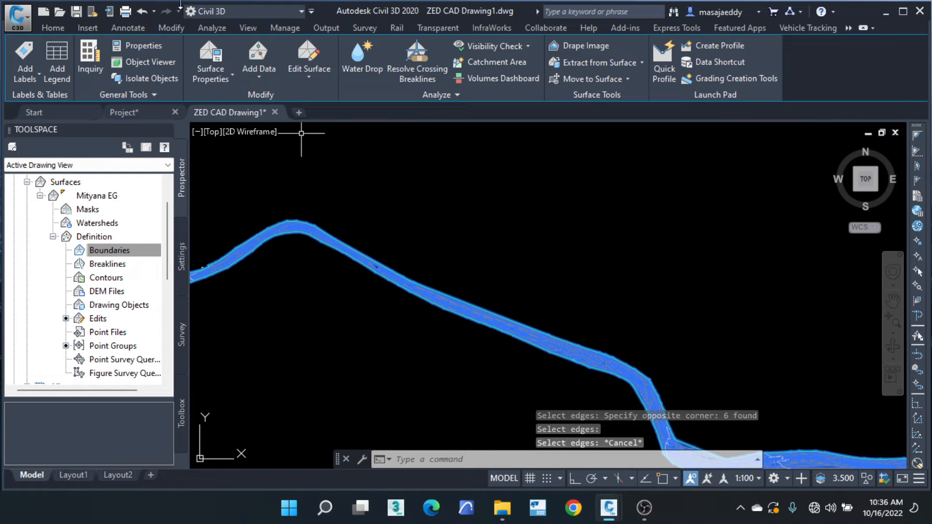
Apply the Contours 1m and 5m (Background) style to the Mityana EG surface and inspect the contours along the road.
left_click(213, 49)
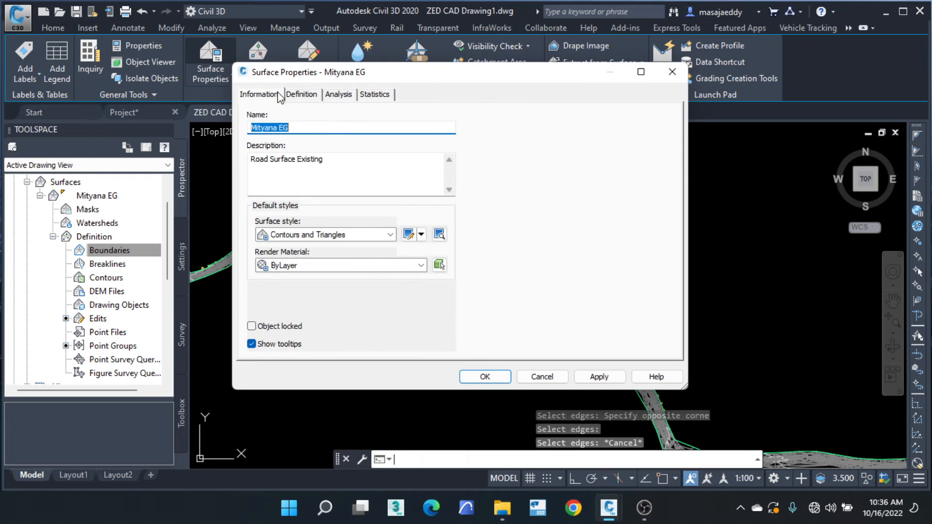
left_click(360, 235)
left_click(339, 270)
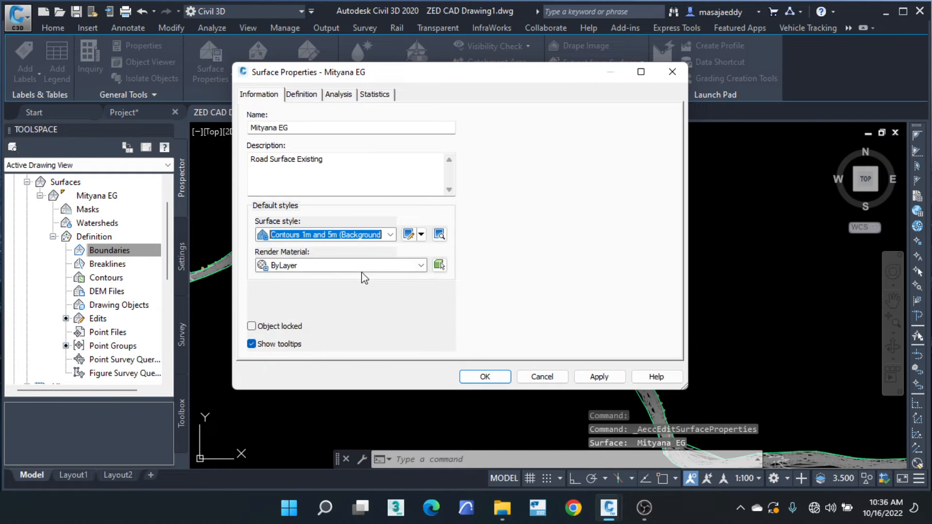
left_click(485, 377)
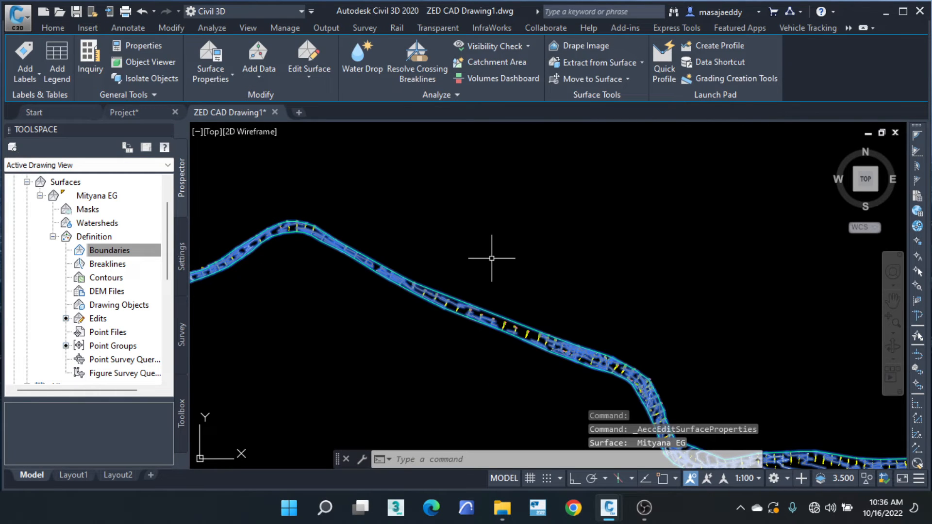
key("Escape")
scroll(581, 348, "up", 5)
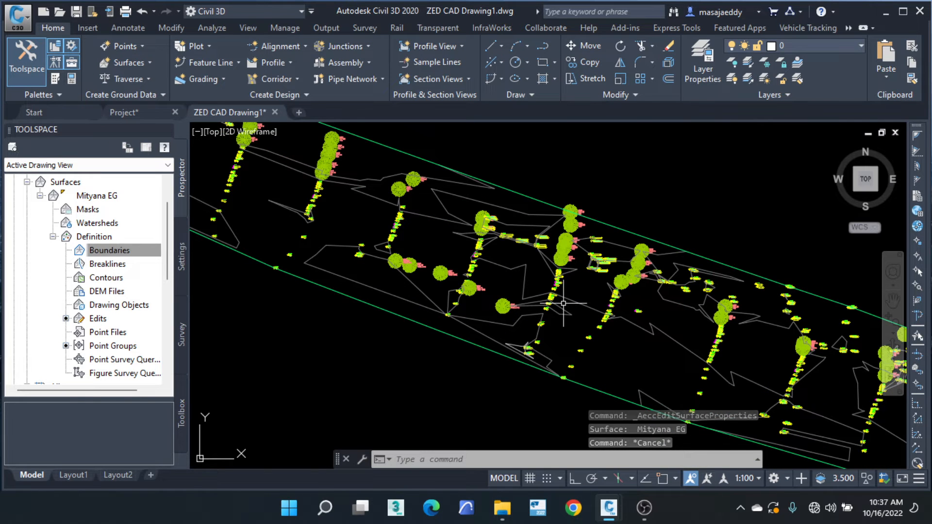
scroll(461, 238, "down", 4)
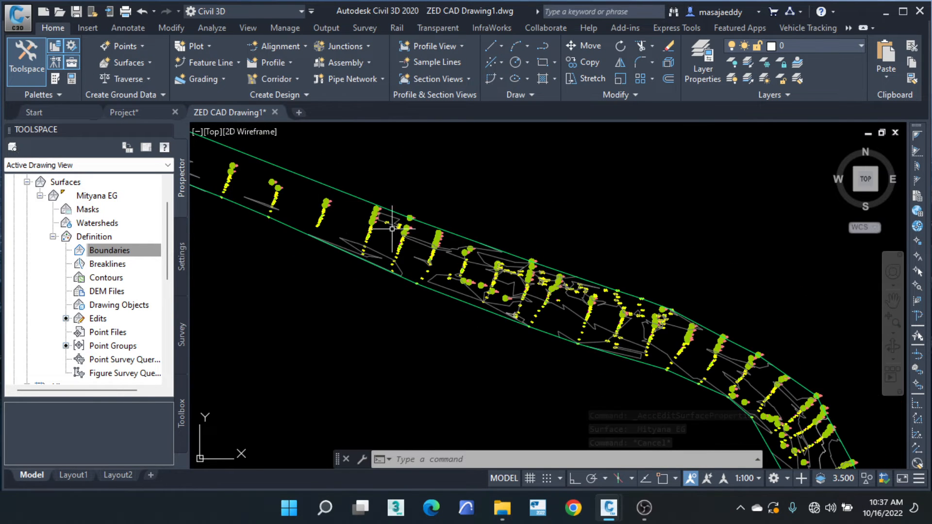
mouse_move(453, 277)
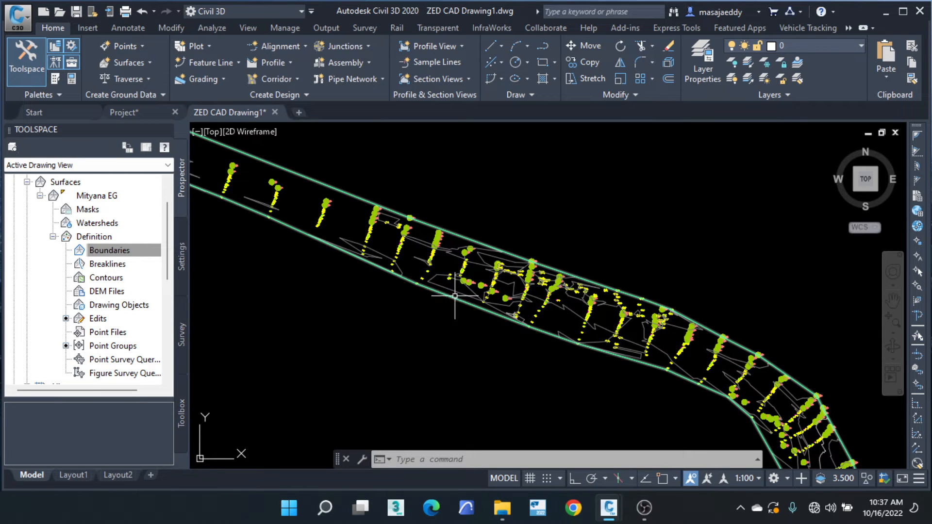
scroll(454, 295, "down", 6)
middle_click_drag(223, 247, 404, 271)
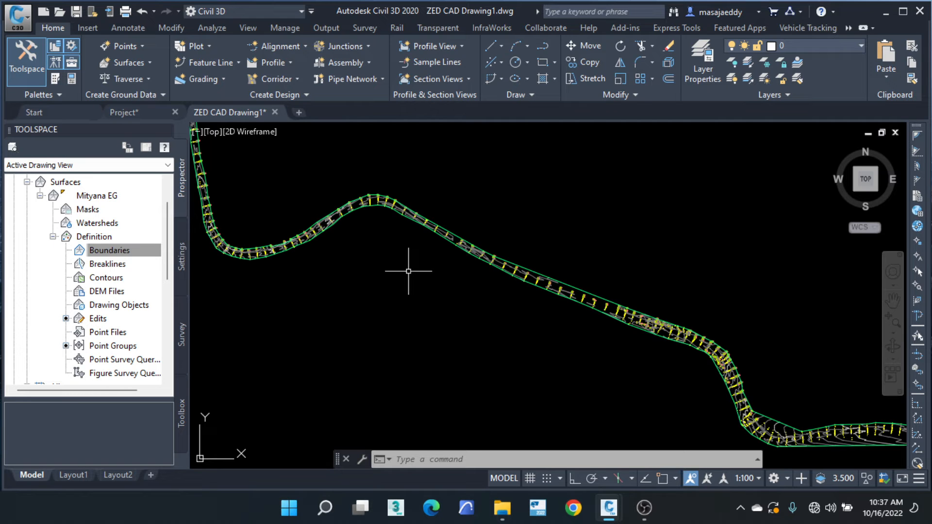
middle_click_drag(286, 254, 426, 283)
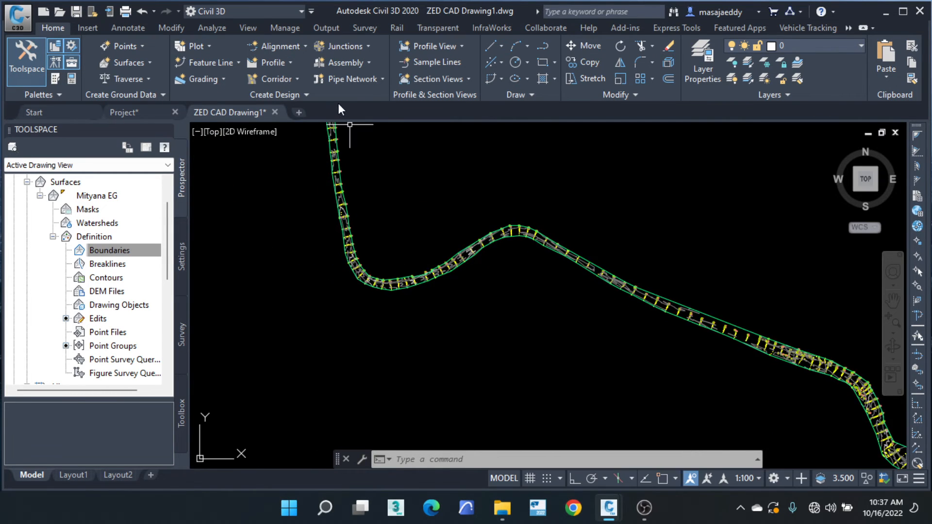
Set the Mityana EG surface style back to Contours and Triangles, also viewing its definition, analysis and statistics properties.
scroll(332, 151, "up", 5)
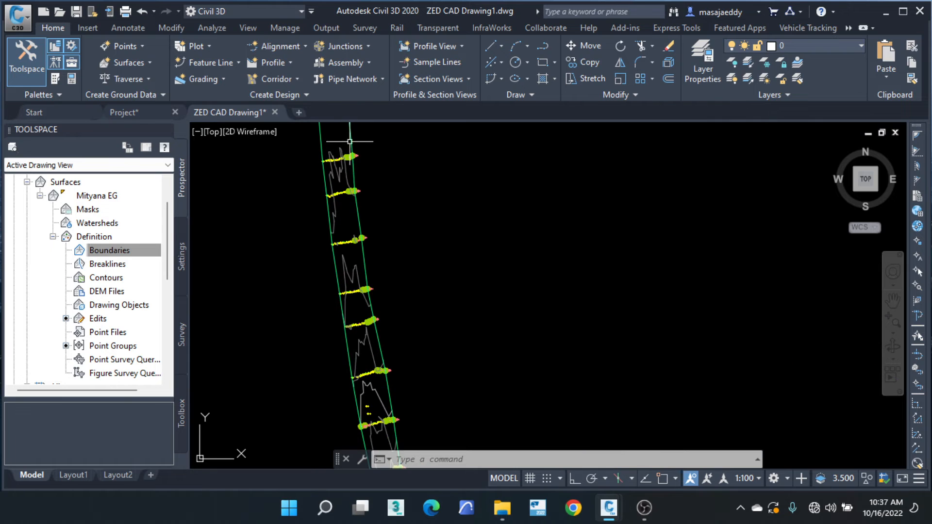
left_click(355, 150)
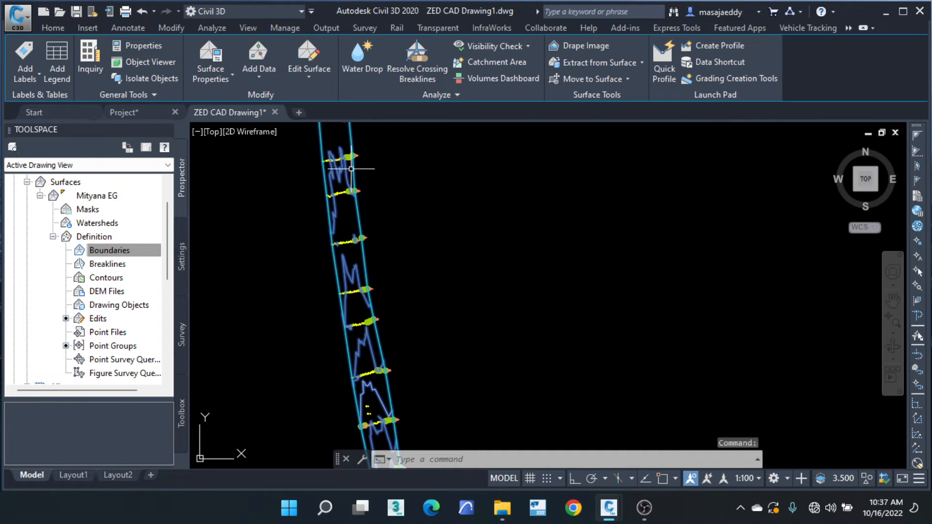
left_click(231, 77)
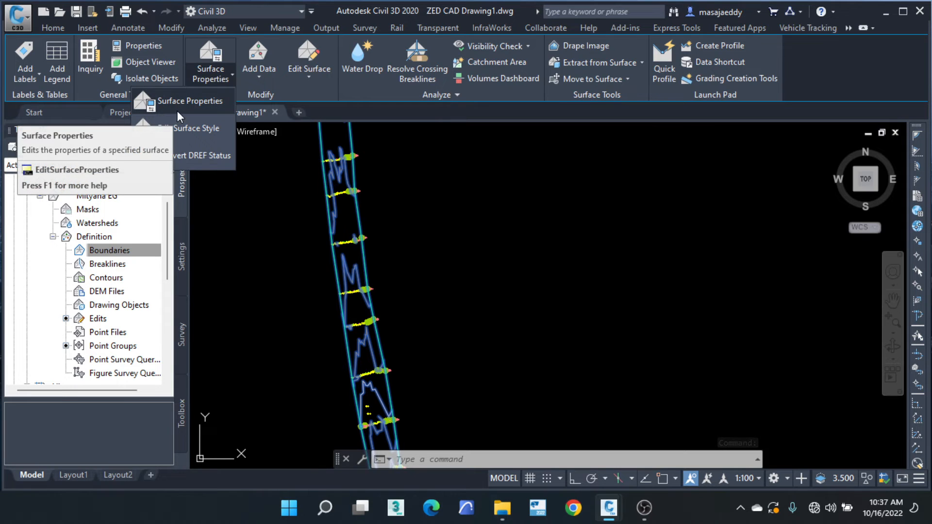
left_click(188, 104)
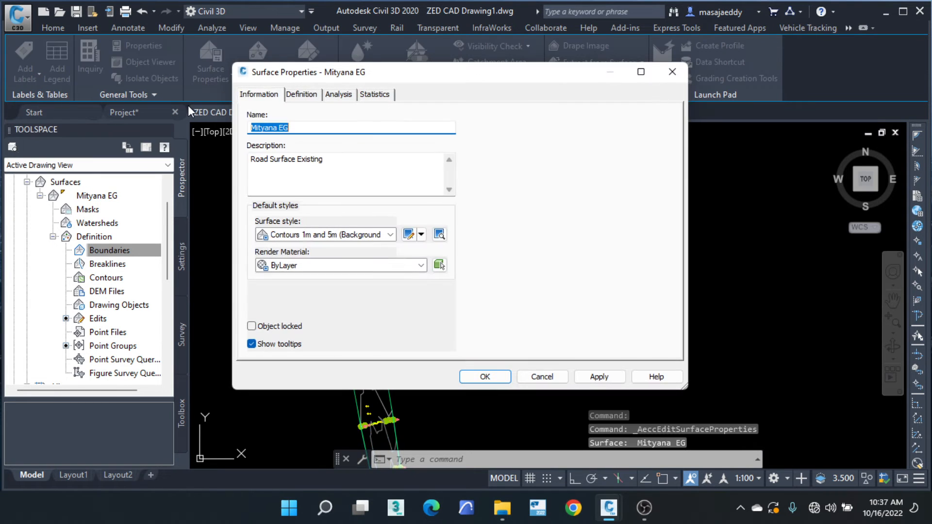
left_click(389, 237)
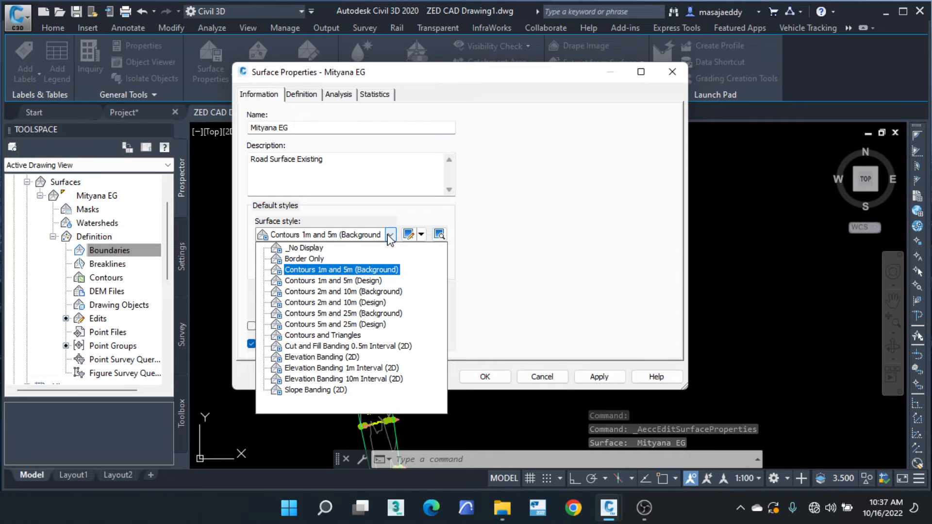
left_click(302, 330)
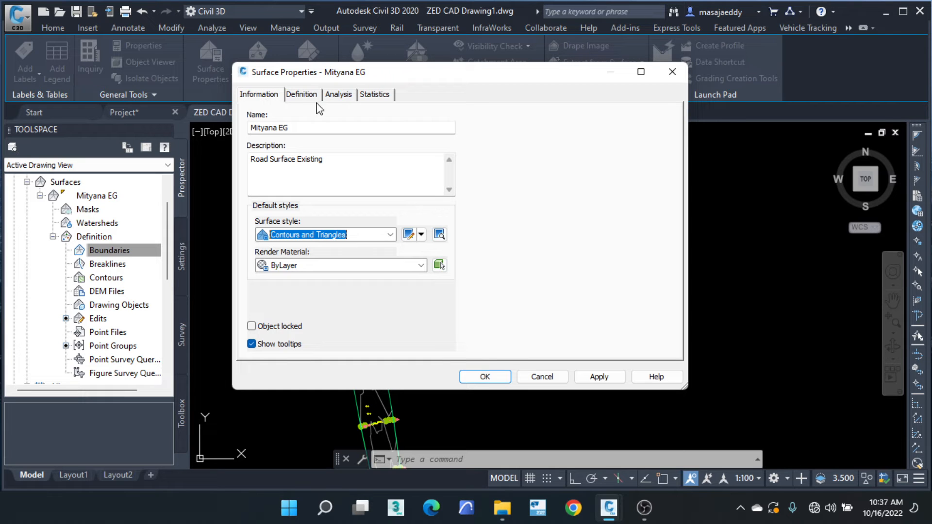
left_click(306, 95)
left_click(339, 95)
left_click(362, 95)
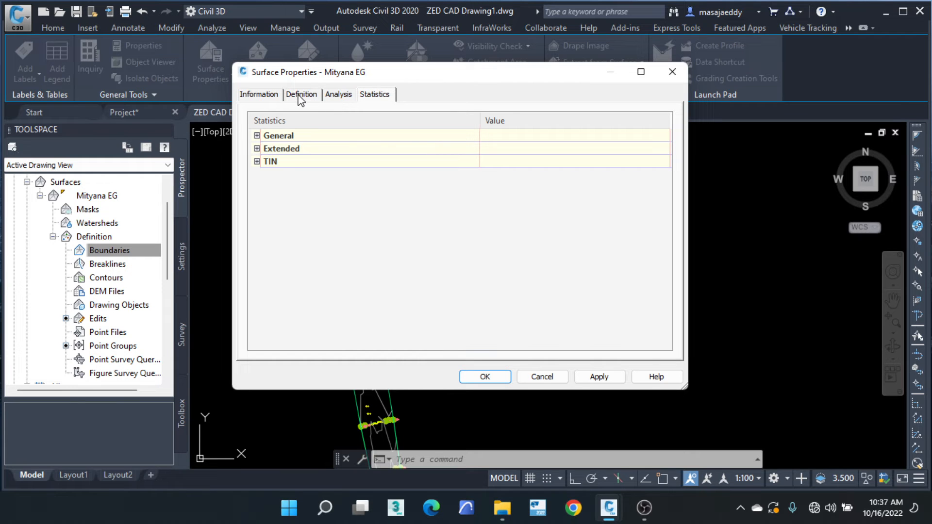
left_click(272, 95)
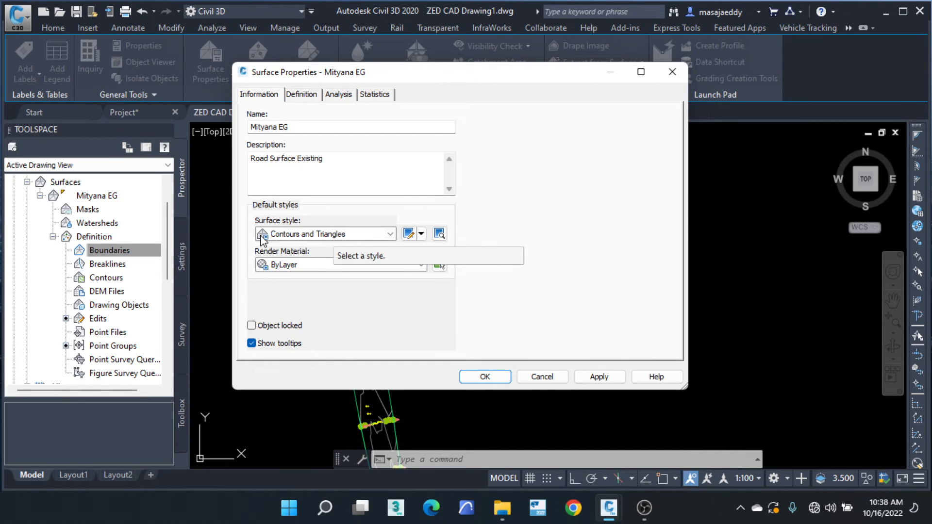
left_click(483, 376)
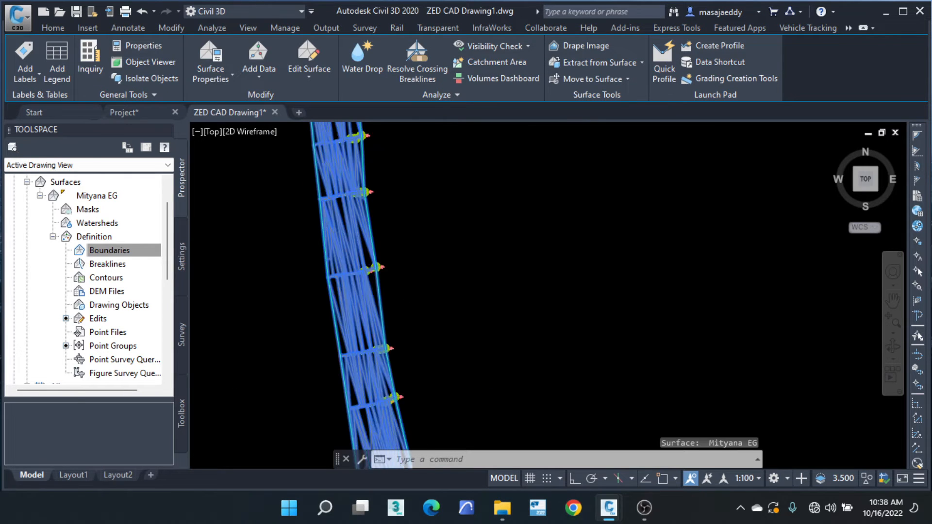
scroll(416, 257, "up", 5)
scroll(417, 262, "down", 2)
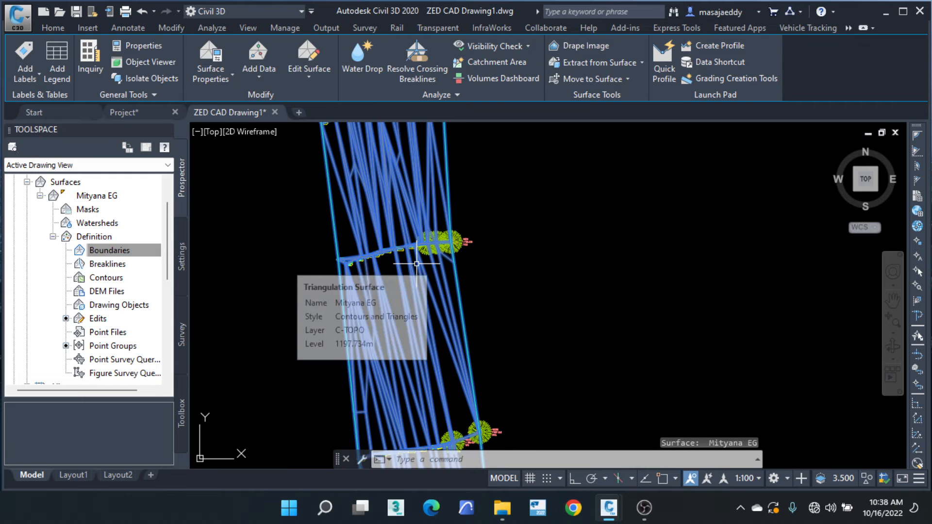
key("Escape")
Examine the long triangle edges between survey points on the north side of the bend where the road turns east.
scroll(367, 207, "down", 6)
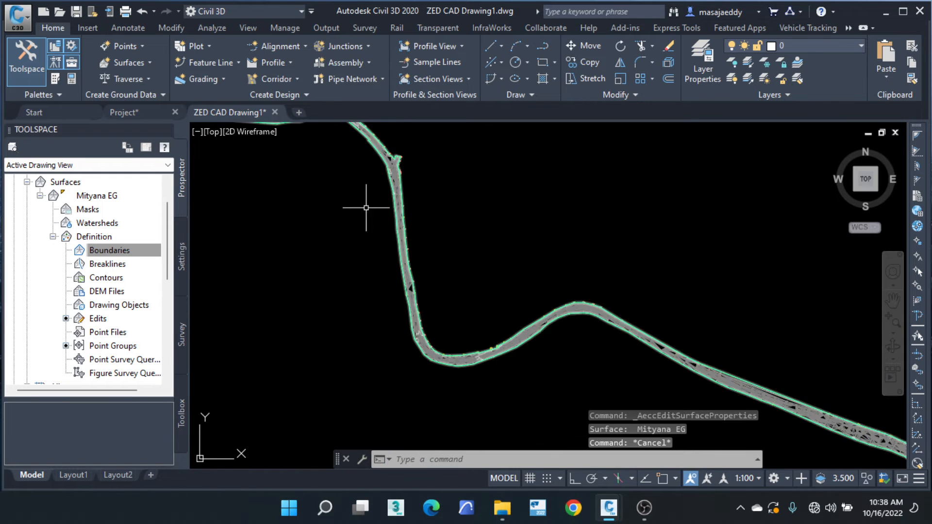
scroll(597, 337, "up", 4)
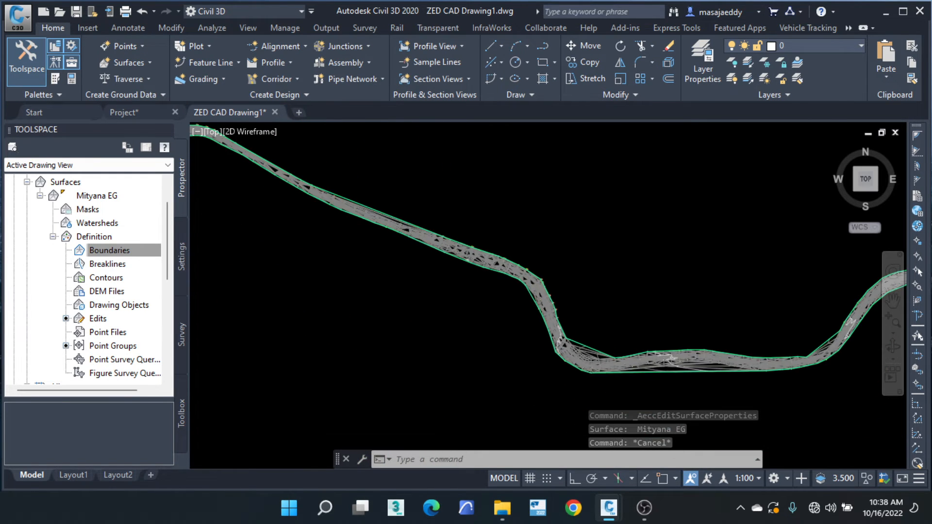
scroll(520, 329, "up", 6)
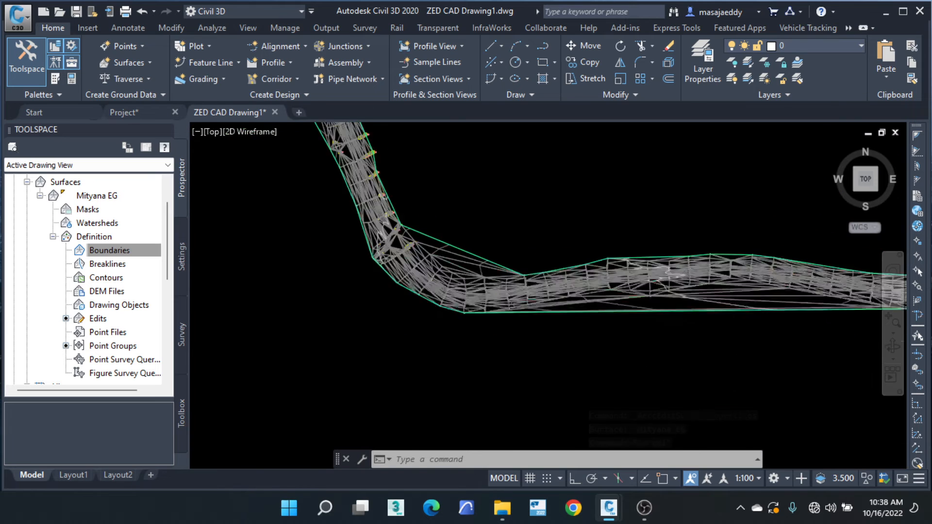
scroll(427, 306, "up", 5)
scroll(329, 244, "up", 3)
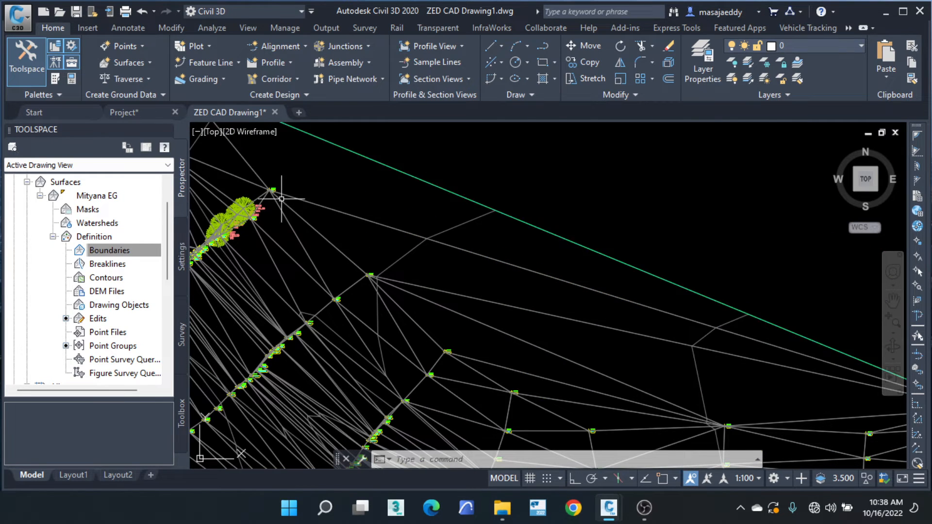
scroll(272, 195, "up", 3)
scroll(296, 146, "up", 2)
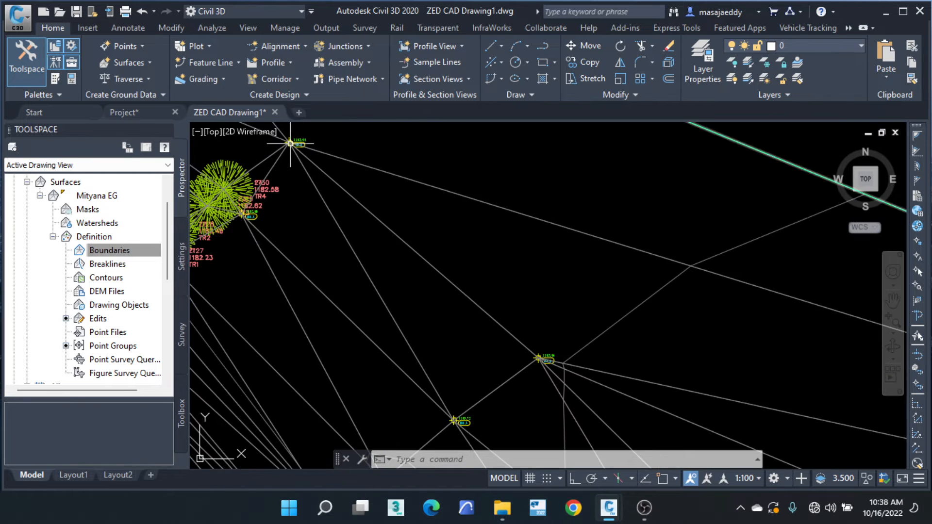
middle_click_drag(515, 346, 288, 147)
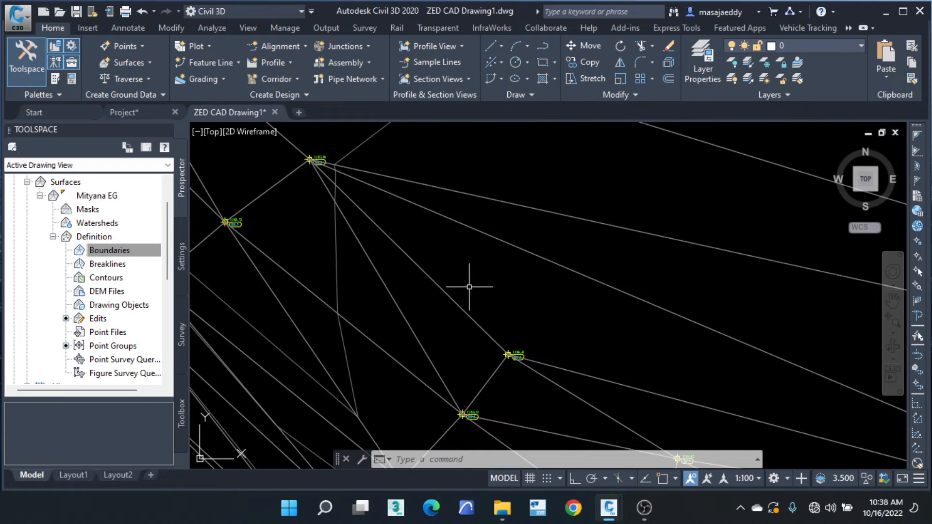
scroll(483, 358, "down", 3)
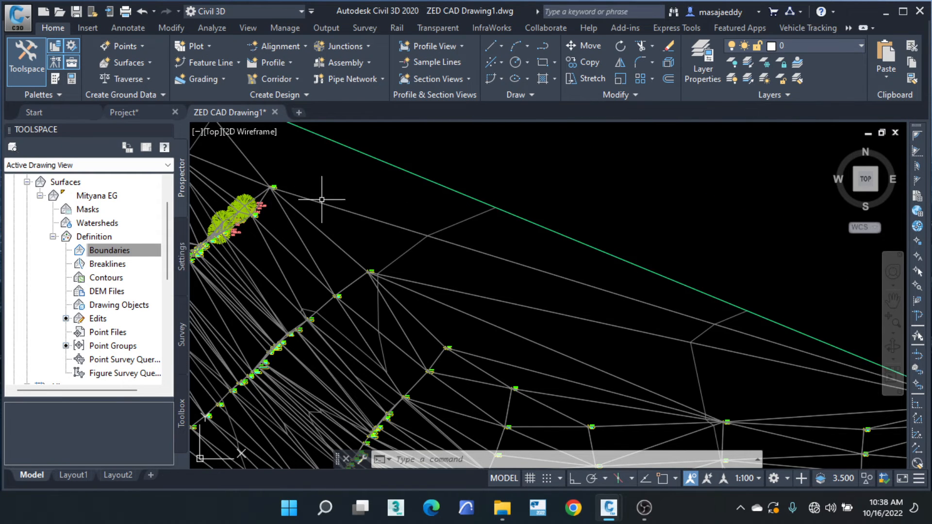
scroll(321, 199, "down", 3)
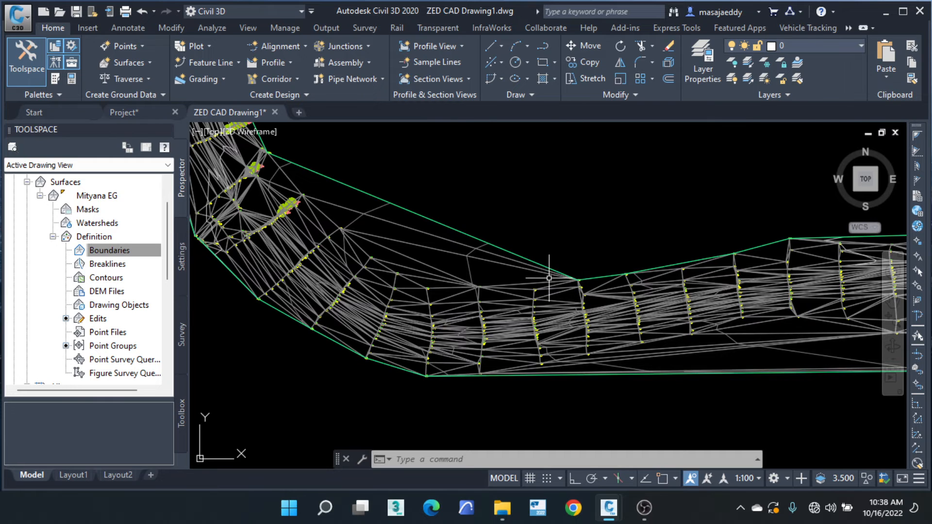
Delete the long Mityana EG surface edges spanning the north side of the bend where the road turns east, using Delete Line.
scroll(367, 258, "up", 3)
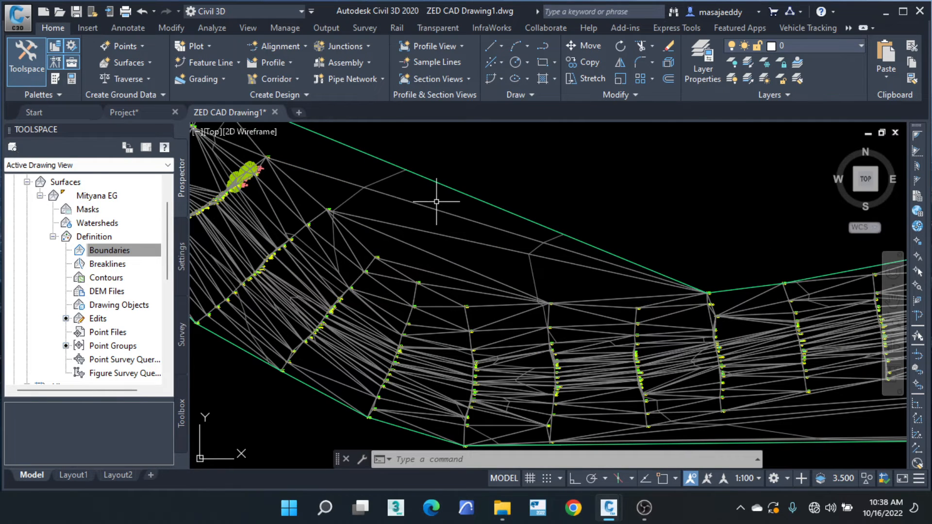
left_click(483, 170)
left_click(438, 225)
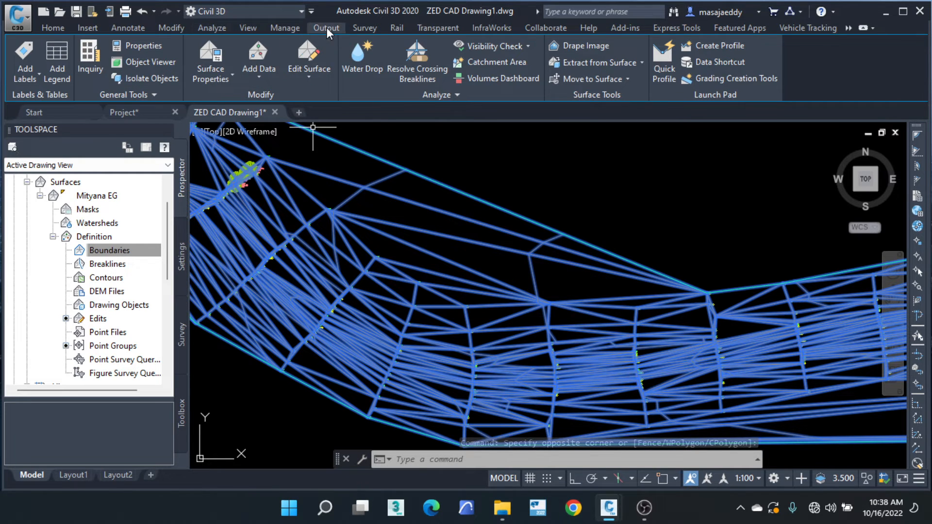
left_click(320, 77)
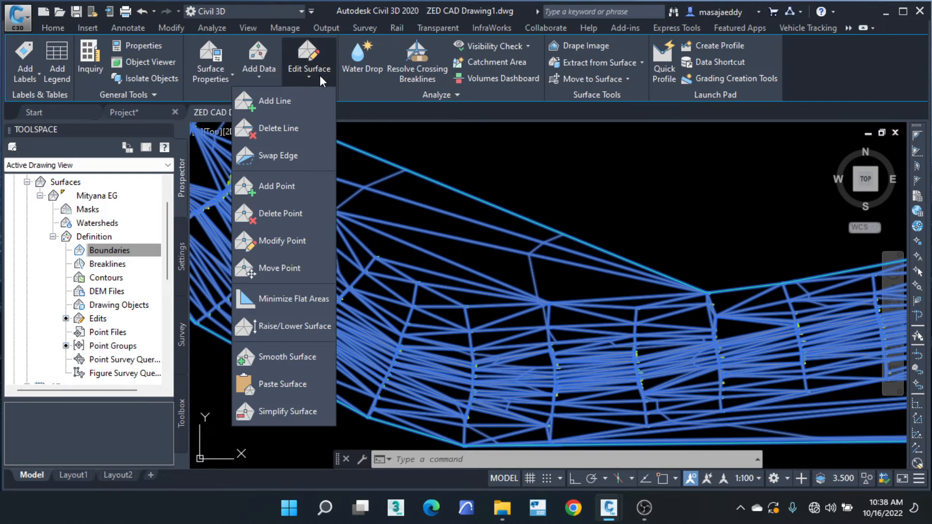
left_click(285, 128)
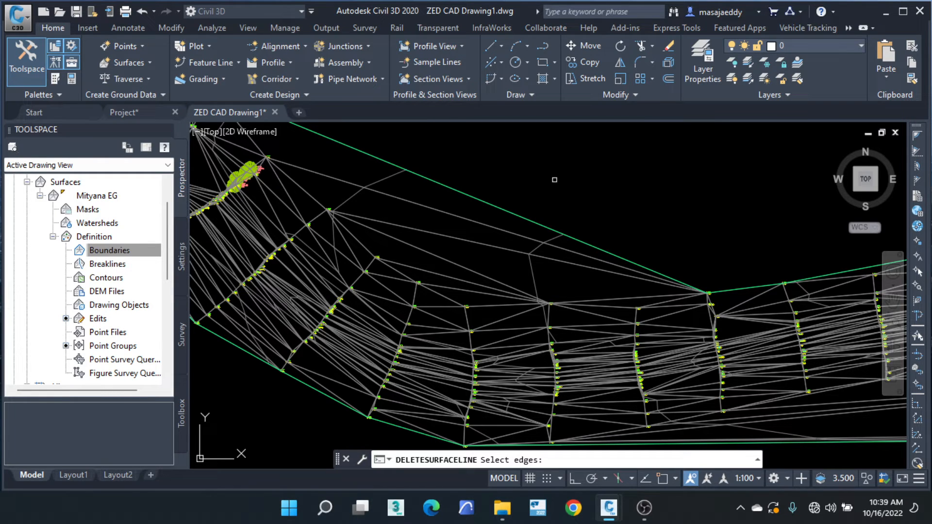
left_click(588, 139)
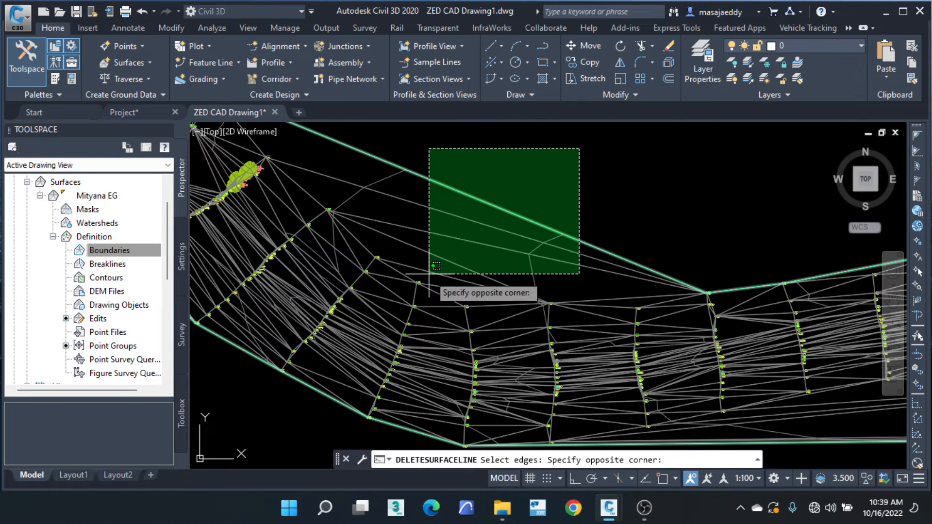
scroll(437, 266, "up", 2)
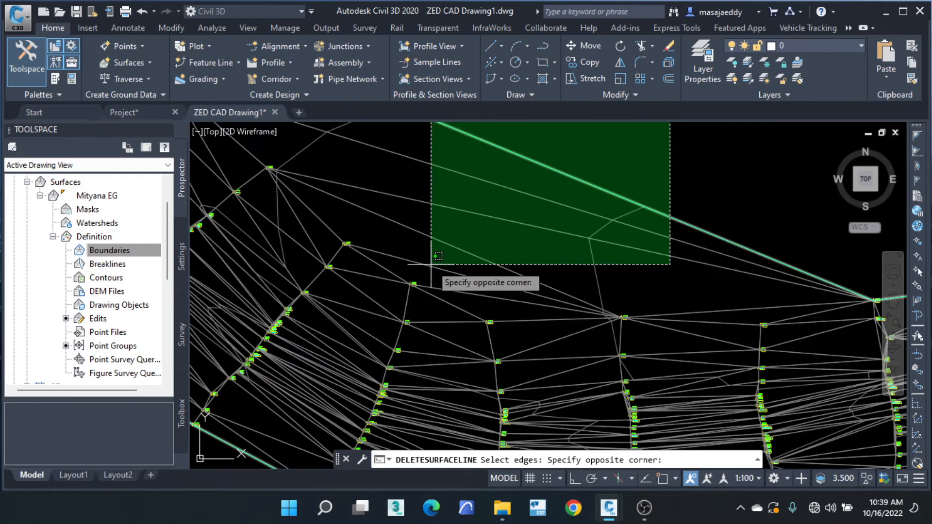
scroll(447, 267, "down", 3)
scroll(454, 270, "up", 3)
scroll(485, 287, "up", 2)
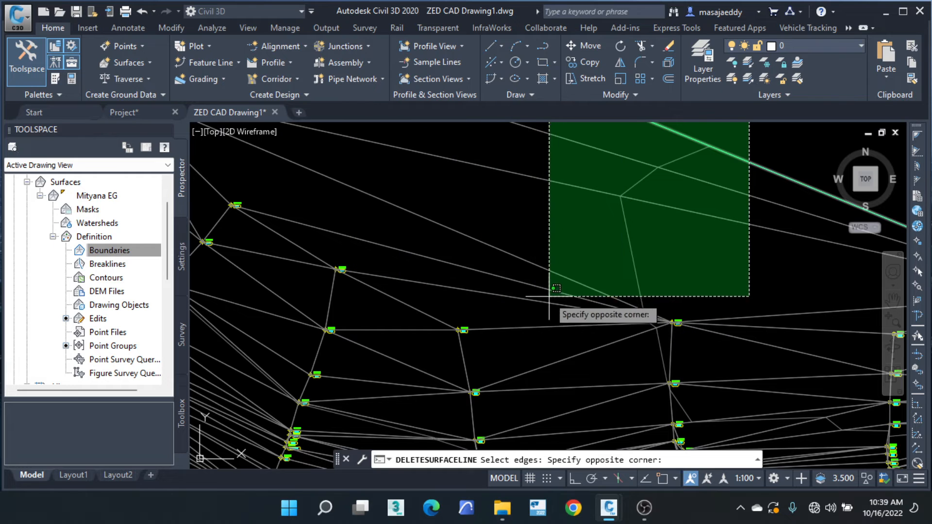
scroll(470, 270, "down", 2)
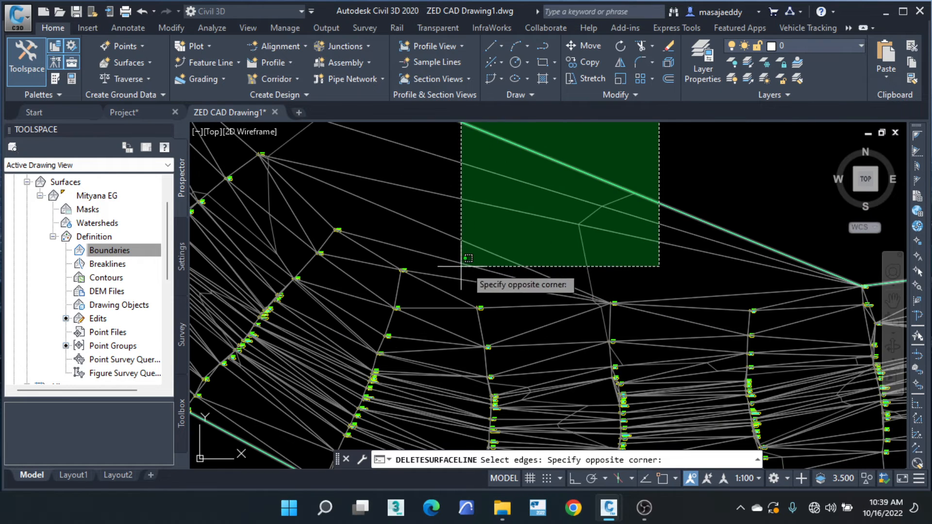
left_click(434, 266)
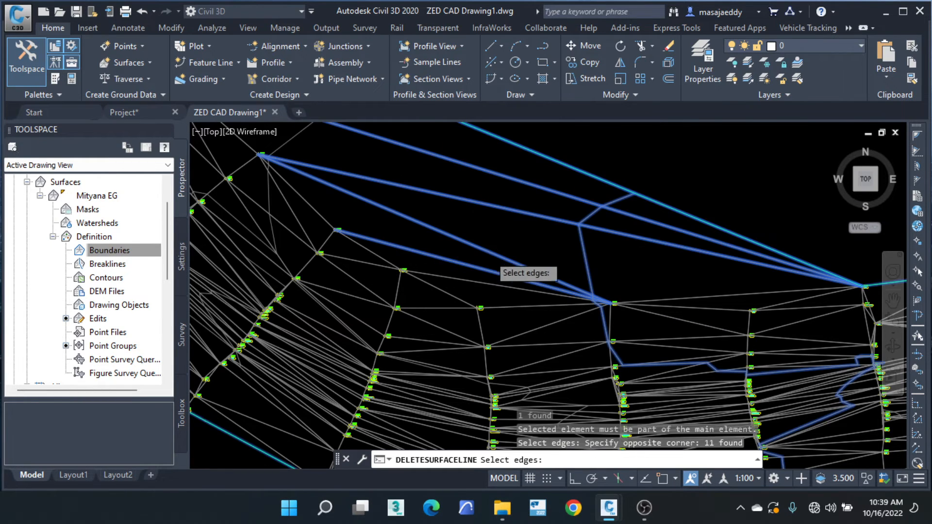
scroll(442, 263, "down", 2)
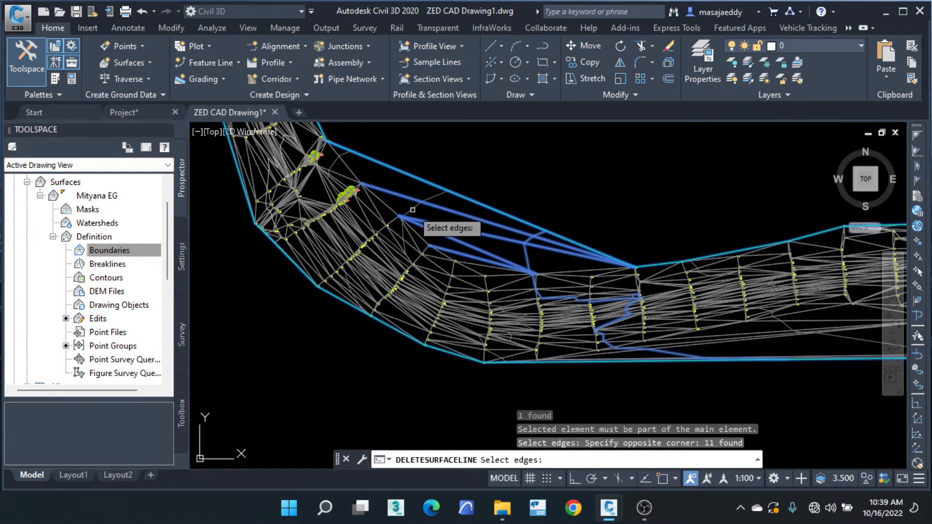
scroll(522, 268, "up", 2)
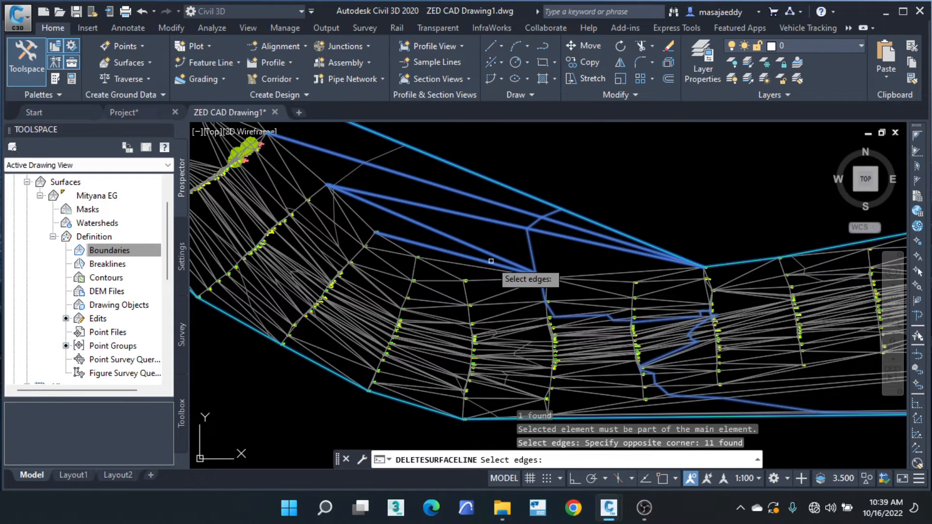
key("Return")
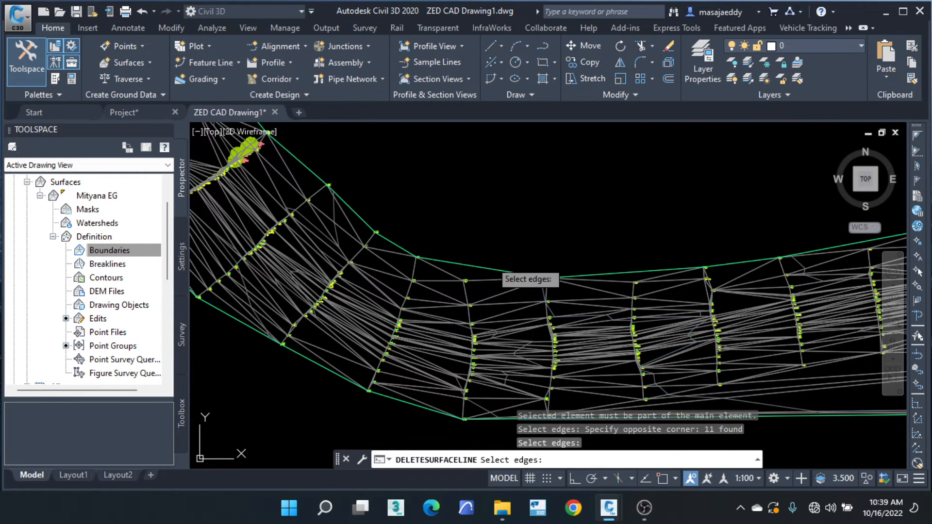